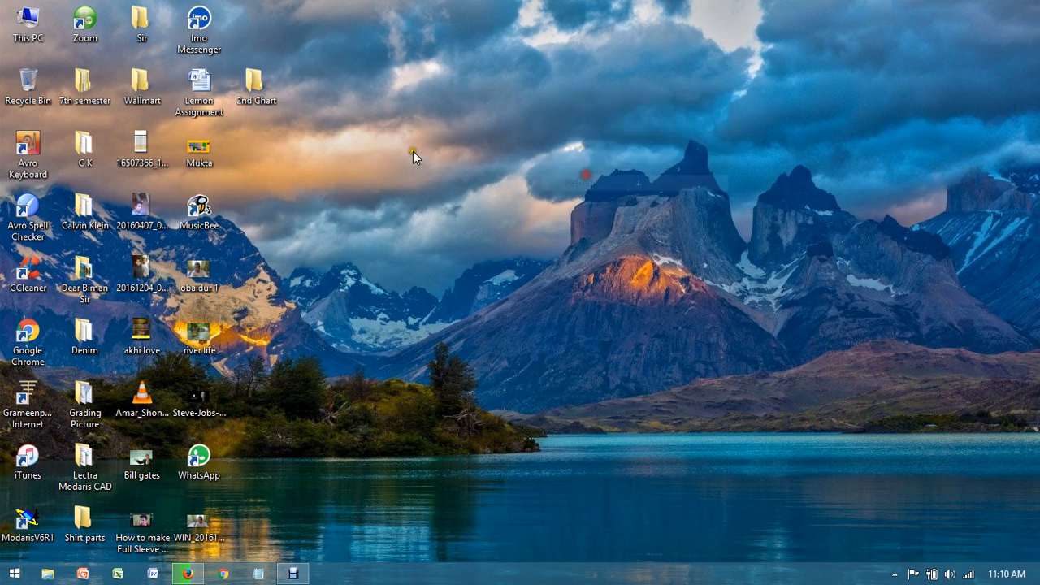
Step: Open the Pattern 2 measurement chart from the 2nd Chart folder on the desktop
{"action": "double_click", "coordinate": [266, 94]}
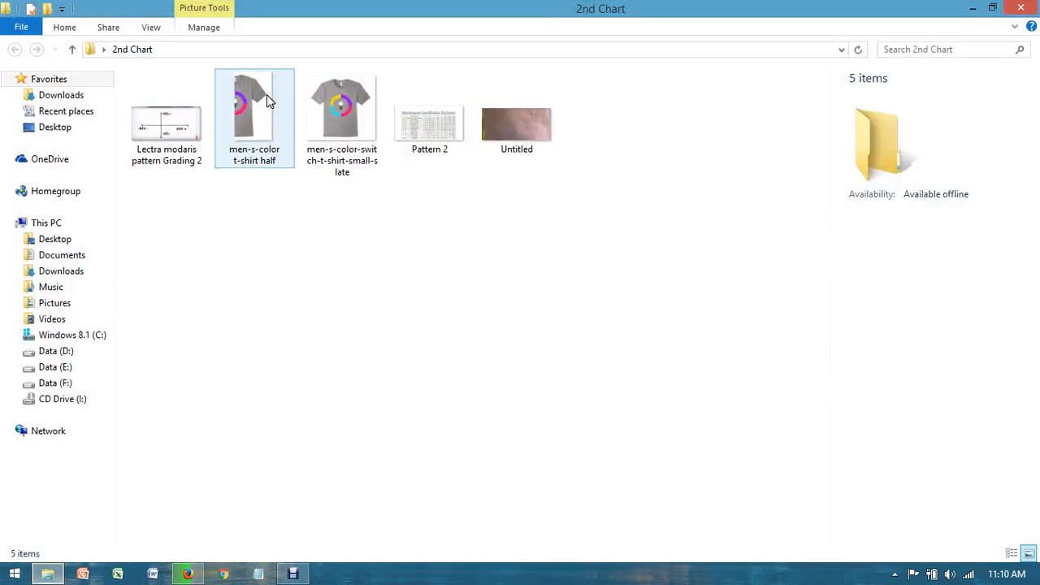
{"action": "left_click", "coordinate": [415, 108]}
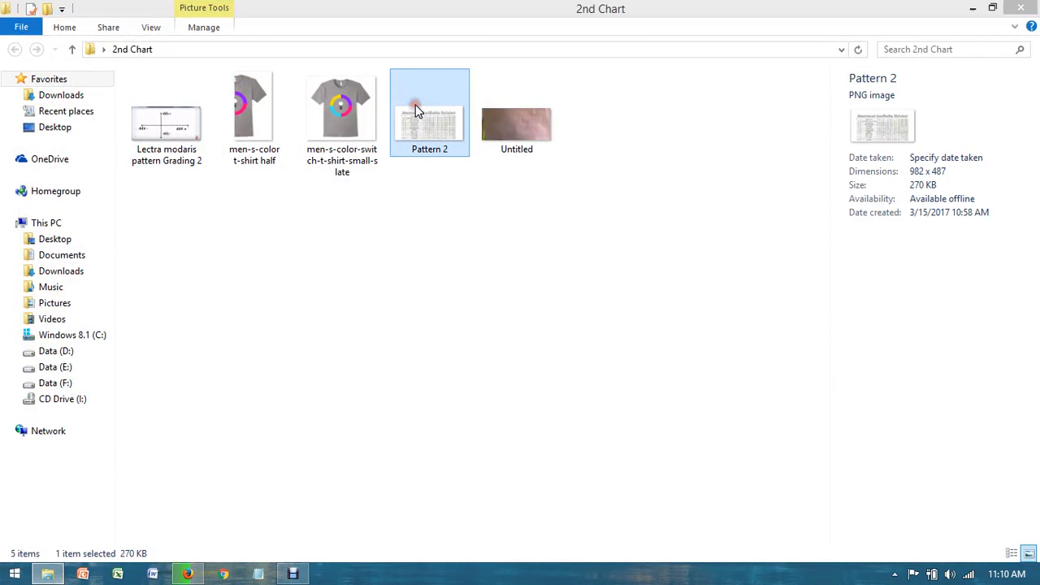
{"action": "double_click", "coordinate": [415, 108]}
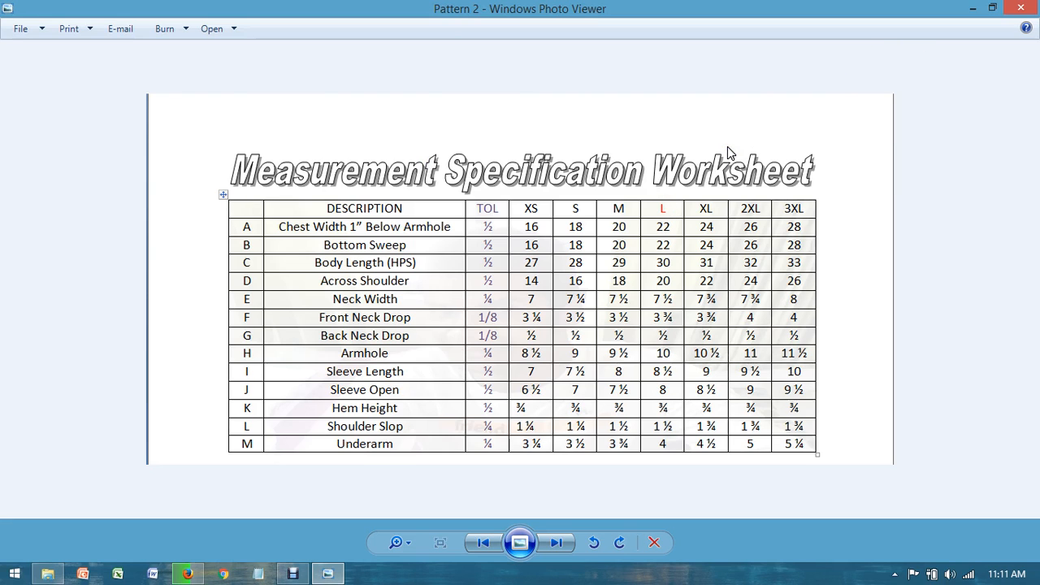
Step: Return to the desktop and launch ModarisV6R1
{"action": "key", "text": "super+d"}
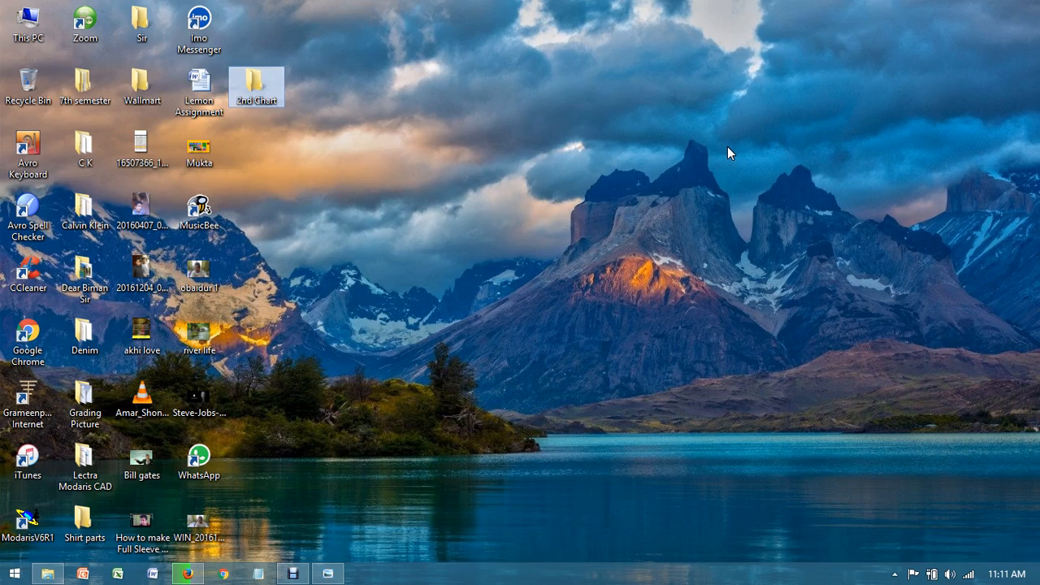
{"action": "type", "text": "mo"}
{"action": "key", "text": "super"}
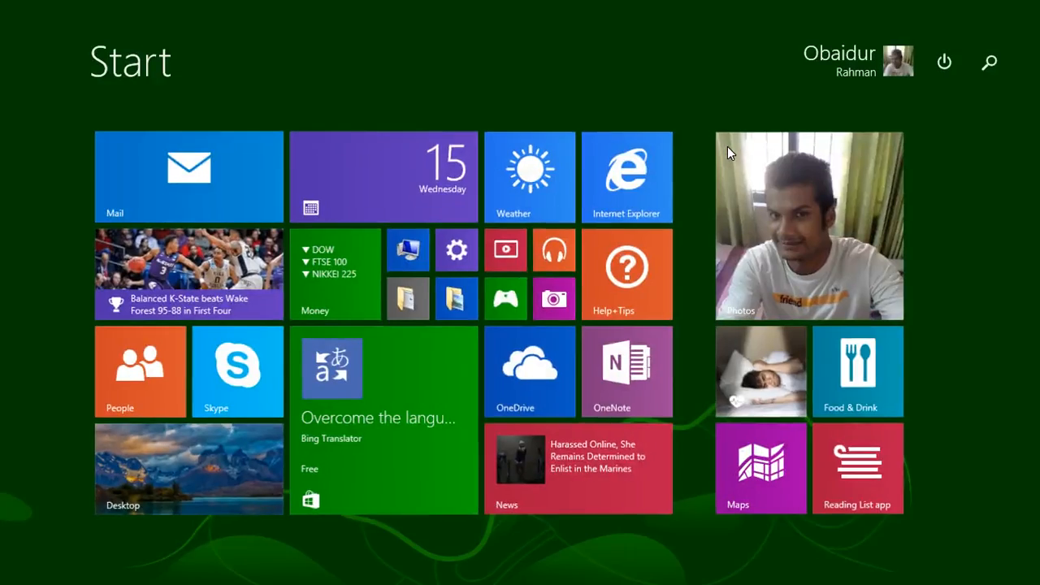
{"action": "type", "text": "modarisV6R1"}
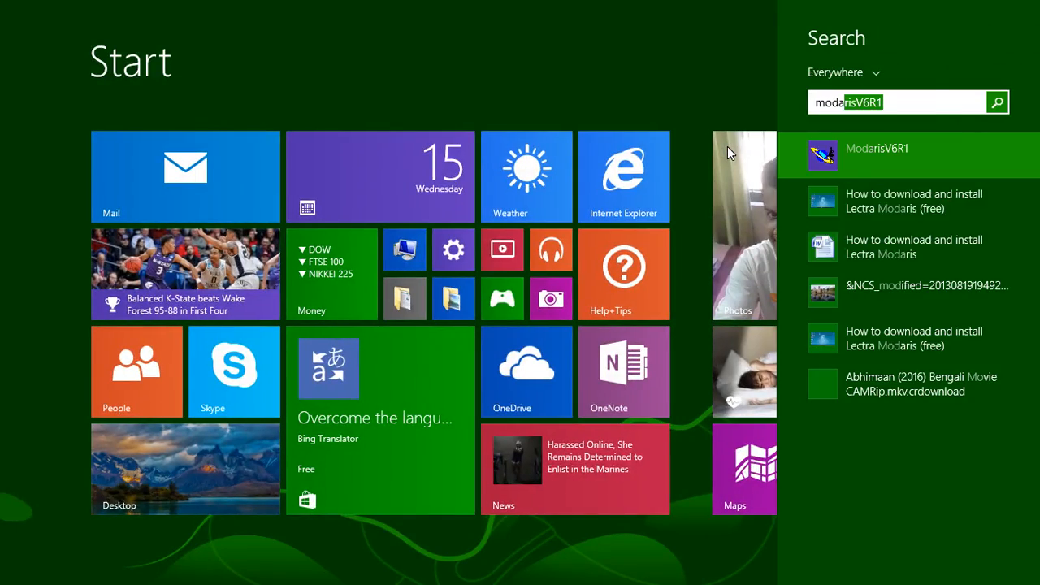
{"action": "key", "text": "Return"}
{"action": "left_click", "coordinate": [572, 307]}
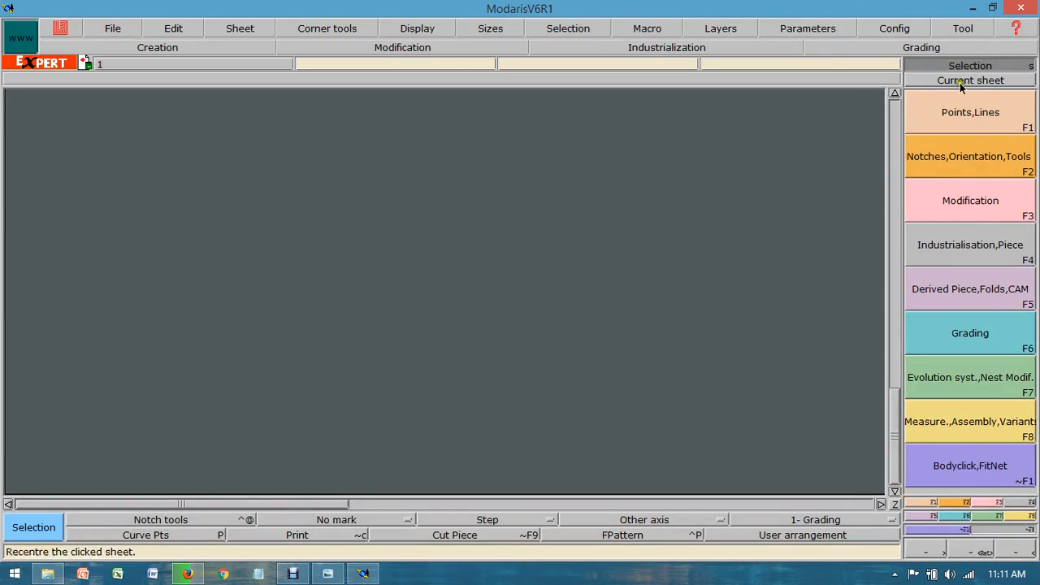
Step: Minimise Modaris, review the measurement specifications in the Pattern 2 chart, and return to the desktop
{"action": "left_click", "coordinate": [969, 11]}
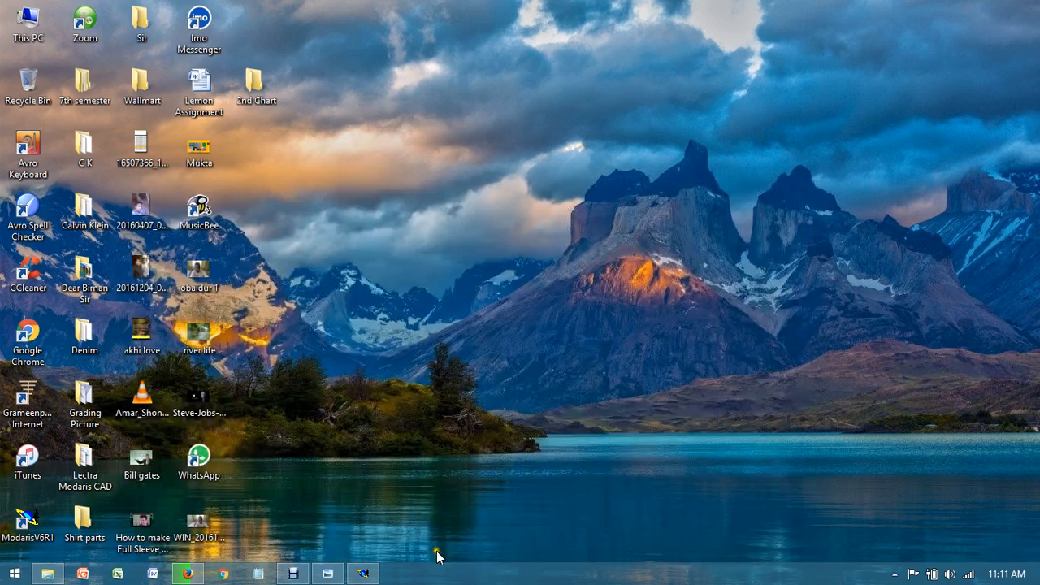
{"action": "left_click", "coordinate": [327, 574]}
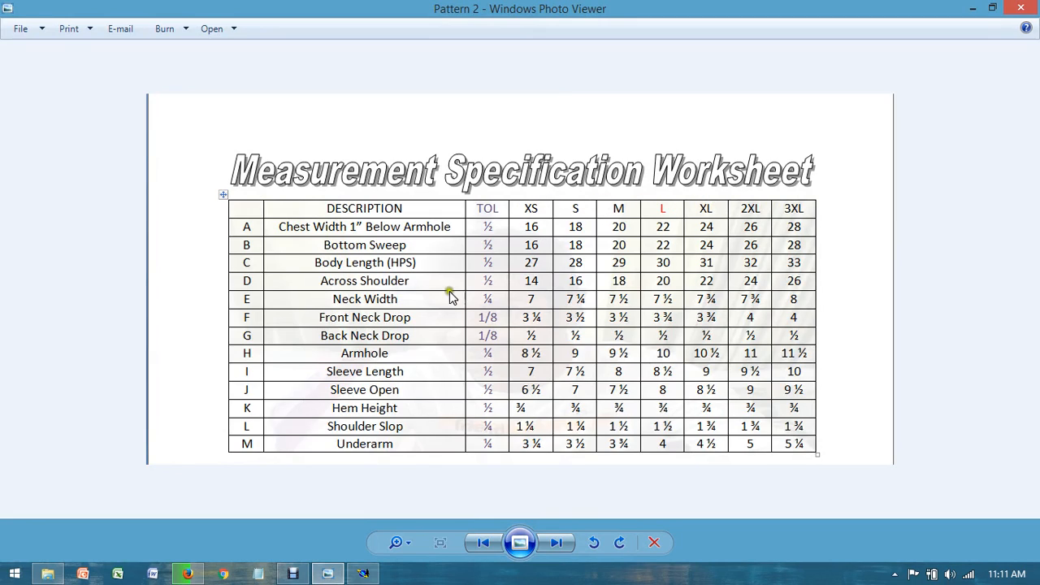
{"action": "key", "text": "super+d"}
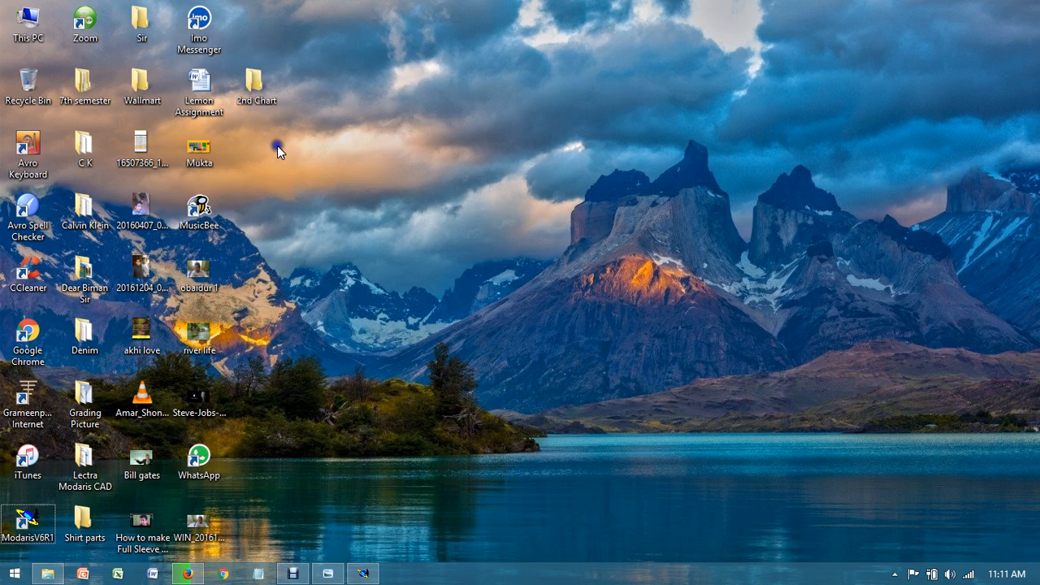
Step: Create a desktop folder named Bercelona and open it
{"action": "right_click", "coordinate": [277, 145]}
{"action": "mouse_move", "coordinate": [308, 325]}
{"action": "left_click", "coordinate": [555, 325]}
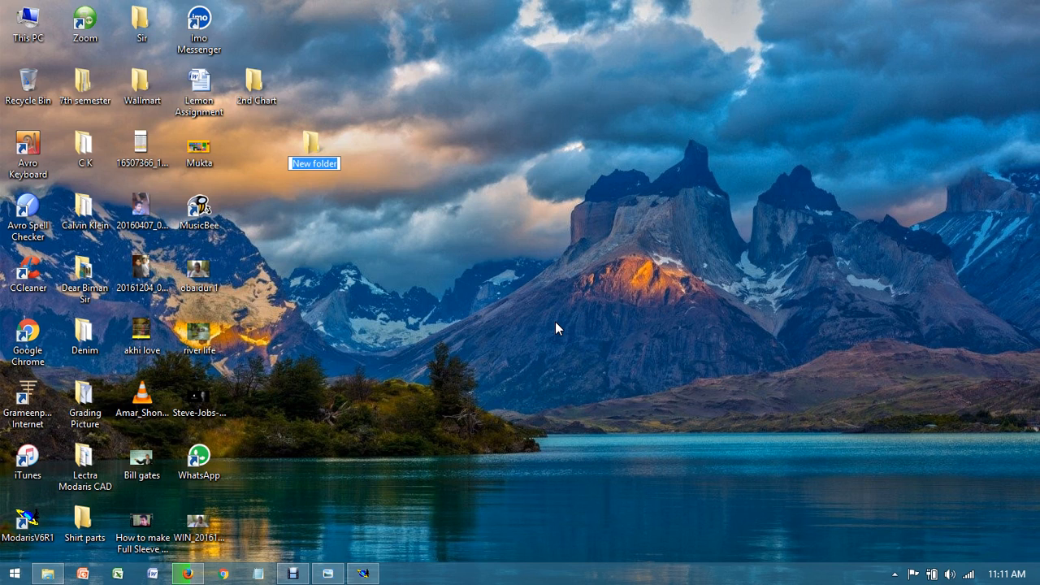
{"action": "type", "text": "Bercelona"}
{"action": "key", "text": "Return"}
{"action": "key", "text": "Return"}
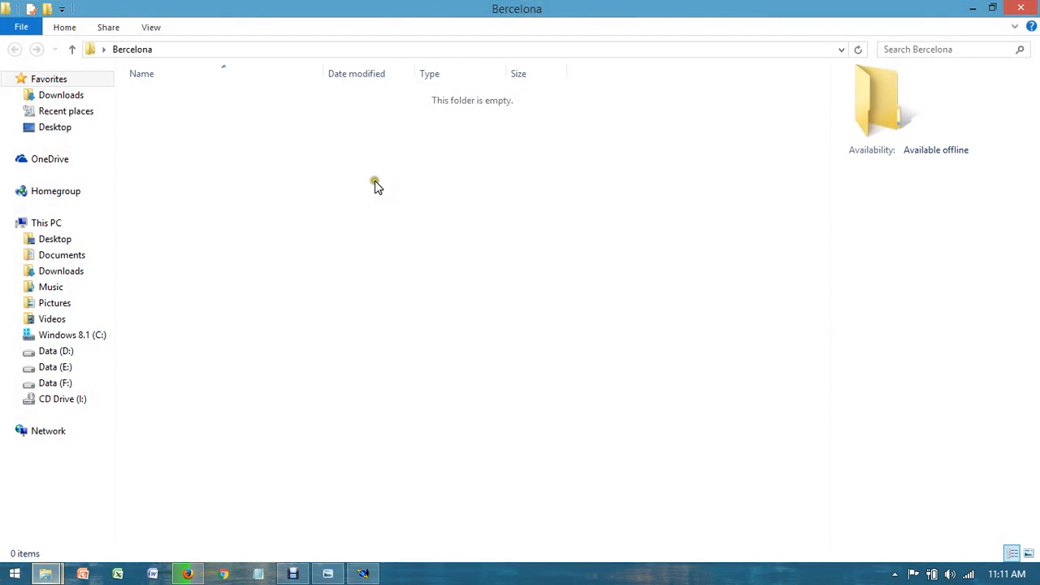
Step: Create a text document named "xs to 3xl" in the Bercelona folder
{"action": "right_click", "coordinate": [294, 146]}
{"action": "mouse_move", "coordinate": [364, 369]}
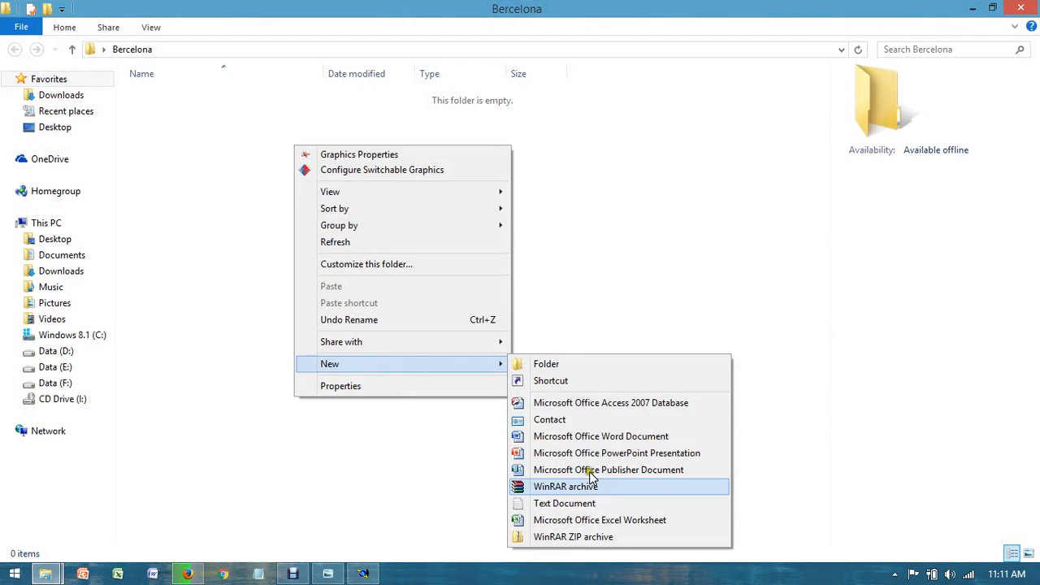
{"action": "left_click", "coordinate": [582, 503]}
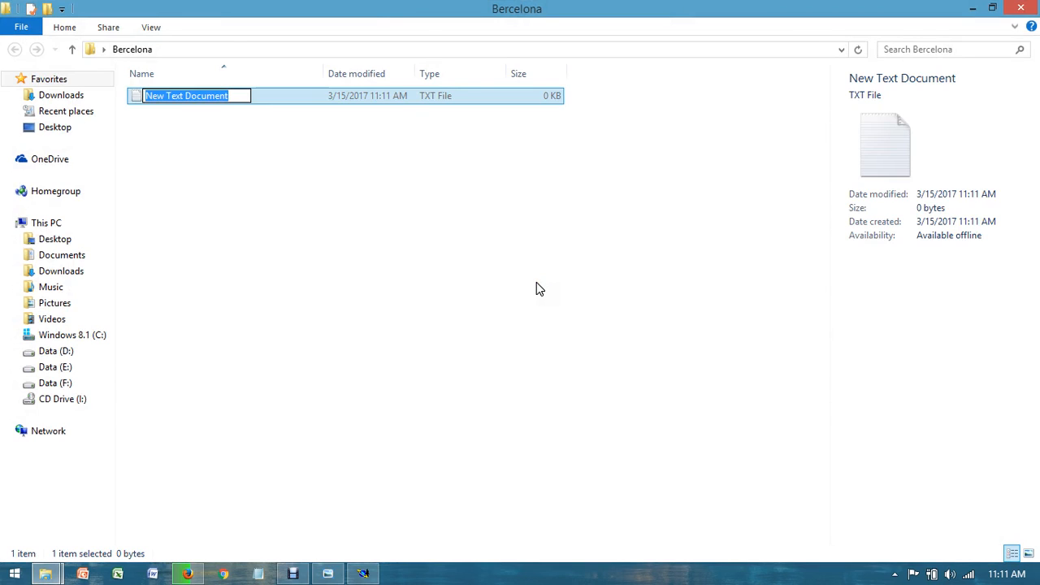
{"action": "type", "text": "xs to 3xl"}
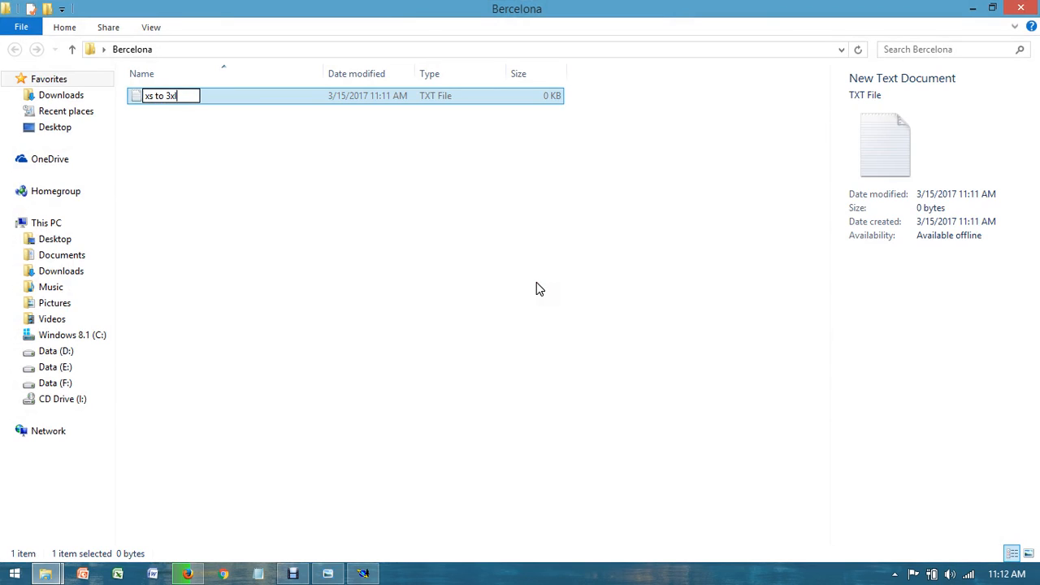
{"action": "key", "text": "Return"}
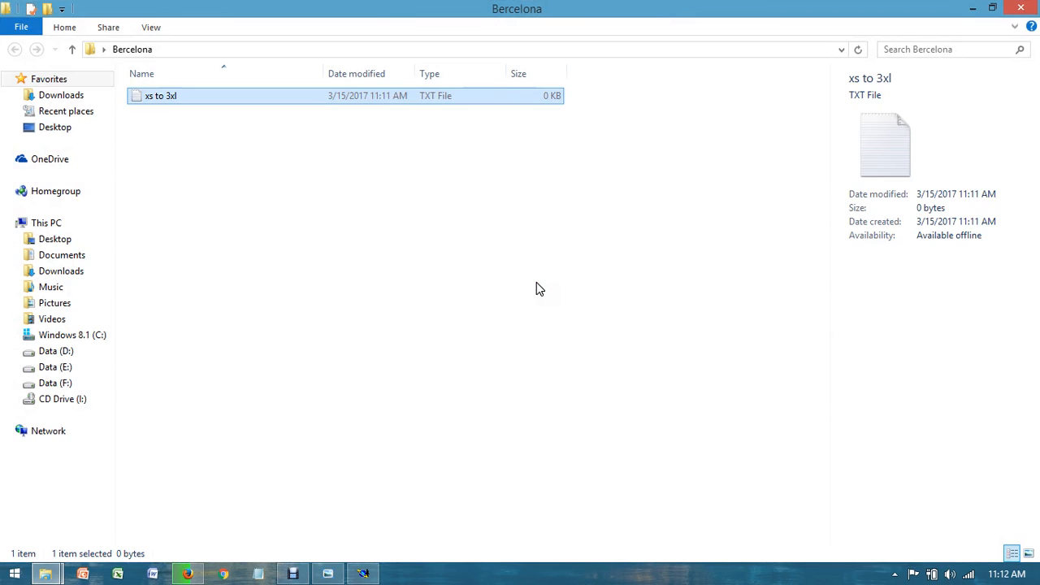
Step: Open the xs to 3xl file in Notepad and enter alpha, xs, s, m, l, xl, 2xl and 3xl on separate lines
{"action": "right_click", "coordinate": [301, 99]}
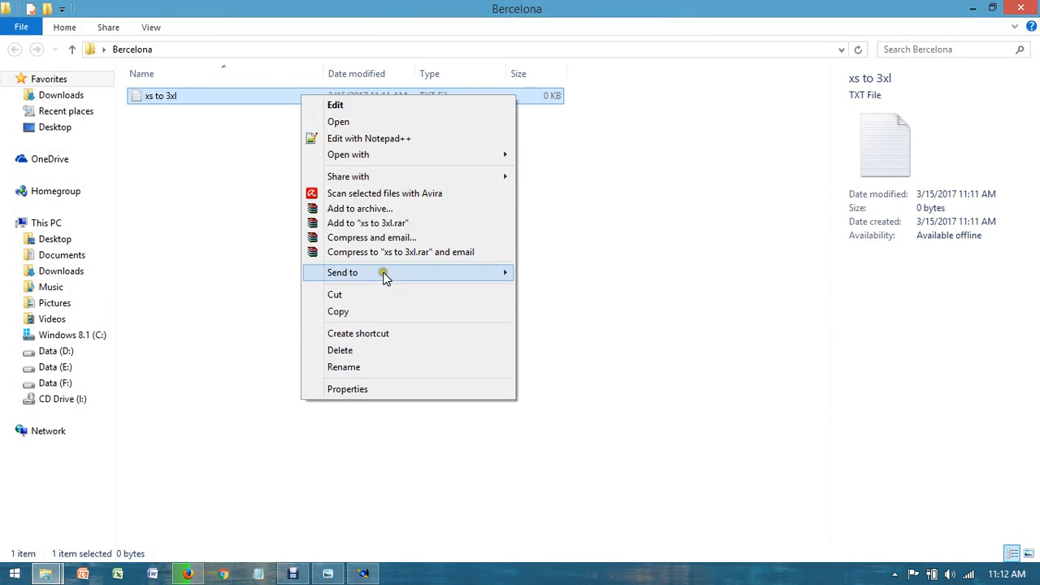
{"action": "mouse_move", "coordinate": [441, 155]}
{"action": "left_click", "coordinate": [570, 191]}
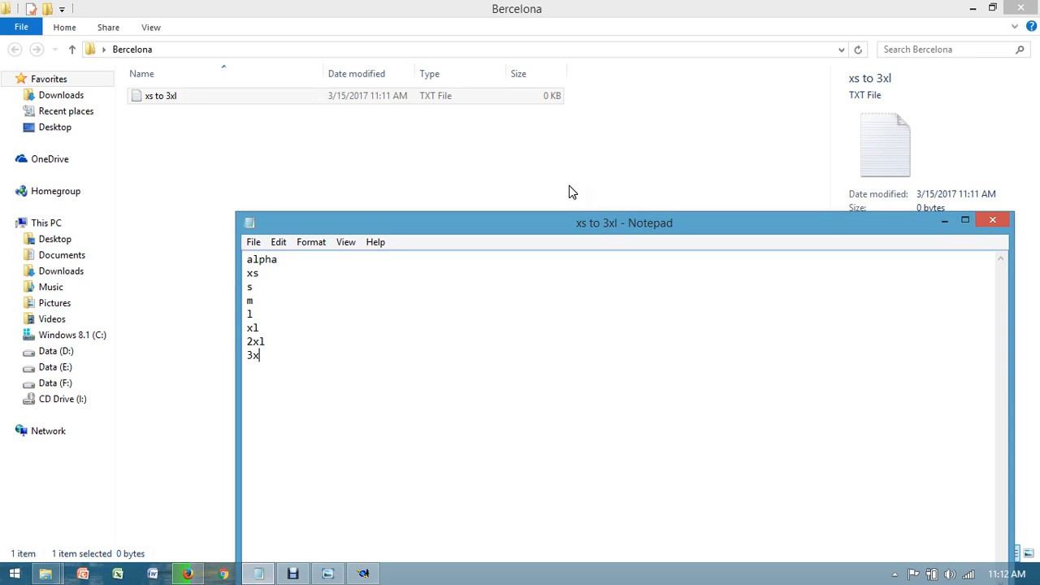
Step: Check the base size in the Pattern 2 chart, mark it as *l in the size list, then save and close the file
{"action": "left_click", "coordinate": [327, 574]}
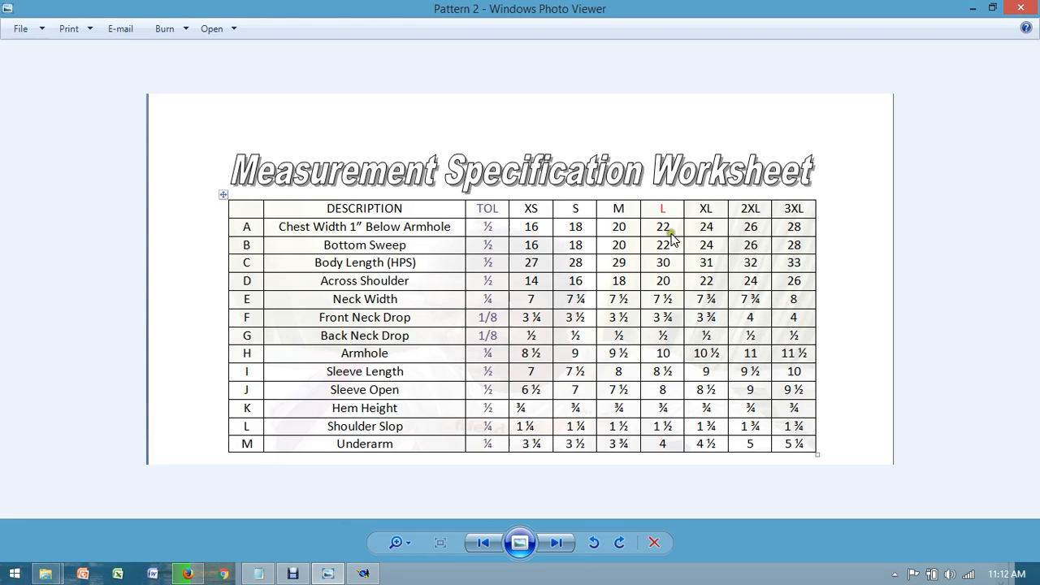
{"action": "left_click", "coordinate": [972, 8]}
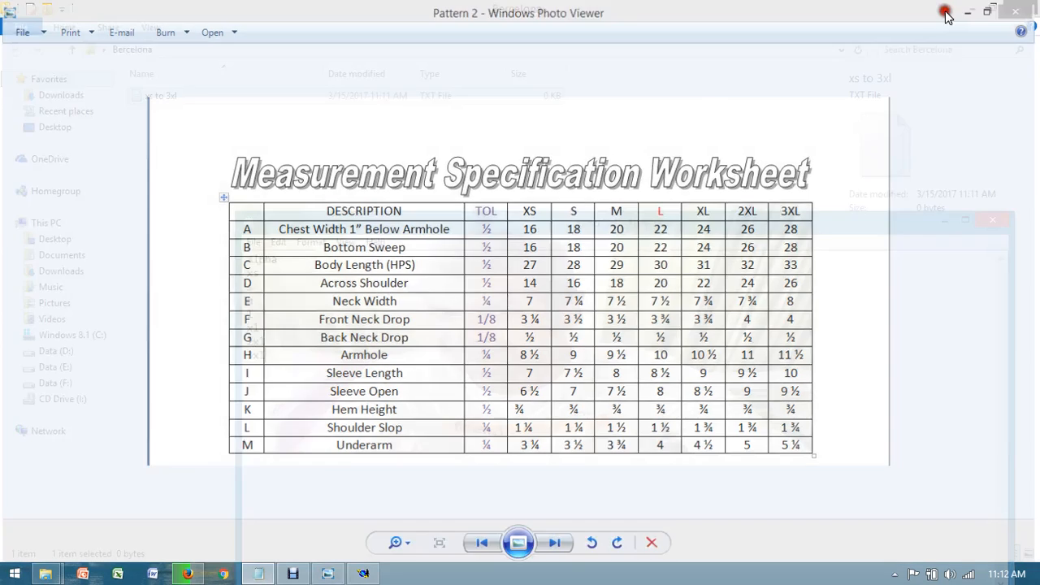
{"action": "left_click", "coordinate": [253, 313]}
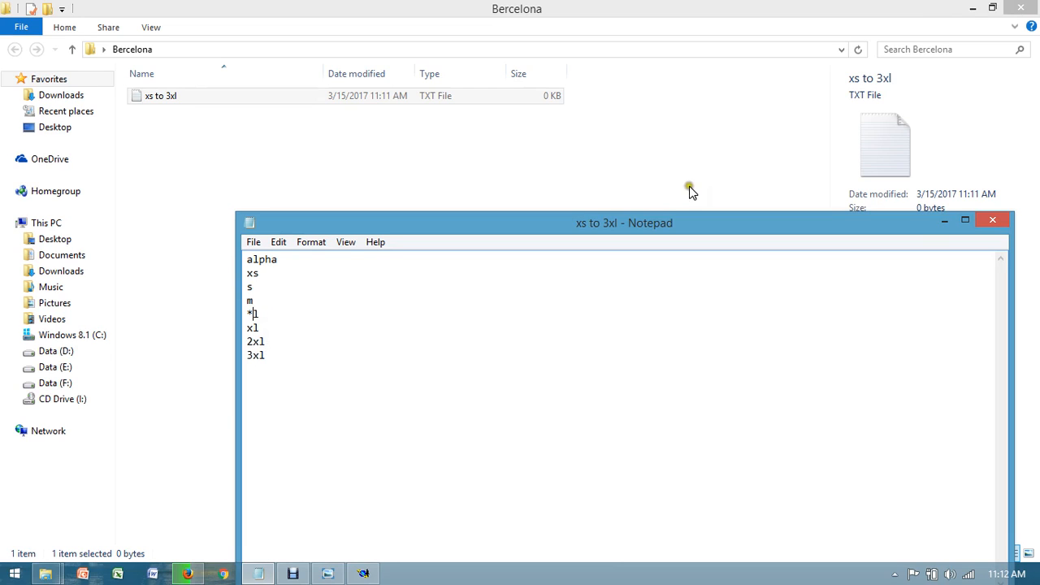
{"action": "key", "text": "ctrl+s"}
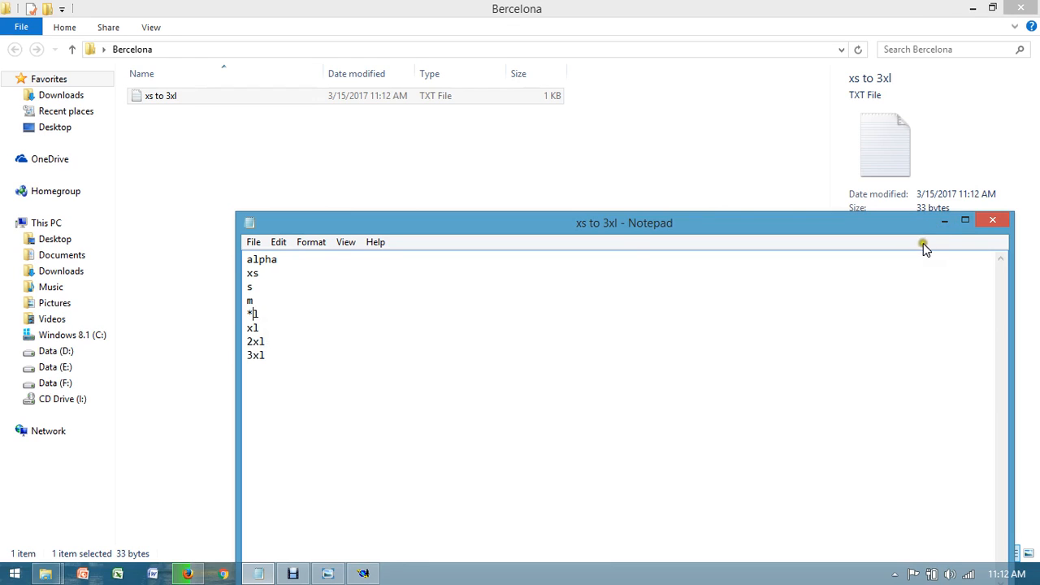
{"action": "left_click", "coordinate": [993, 222]}
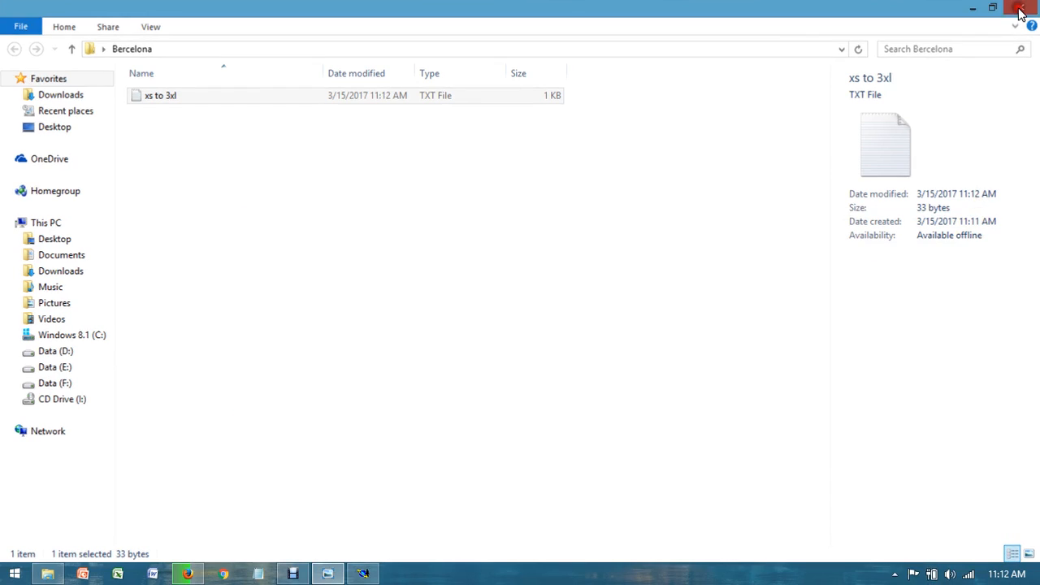
{"action": "left_click", "coordinate": [1020, 8]}
Step: Switch to Modaris and create a new model named Bercelona, dismissing the anomaly report
{"action": "left_click", "coordinate": [362, 574]}
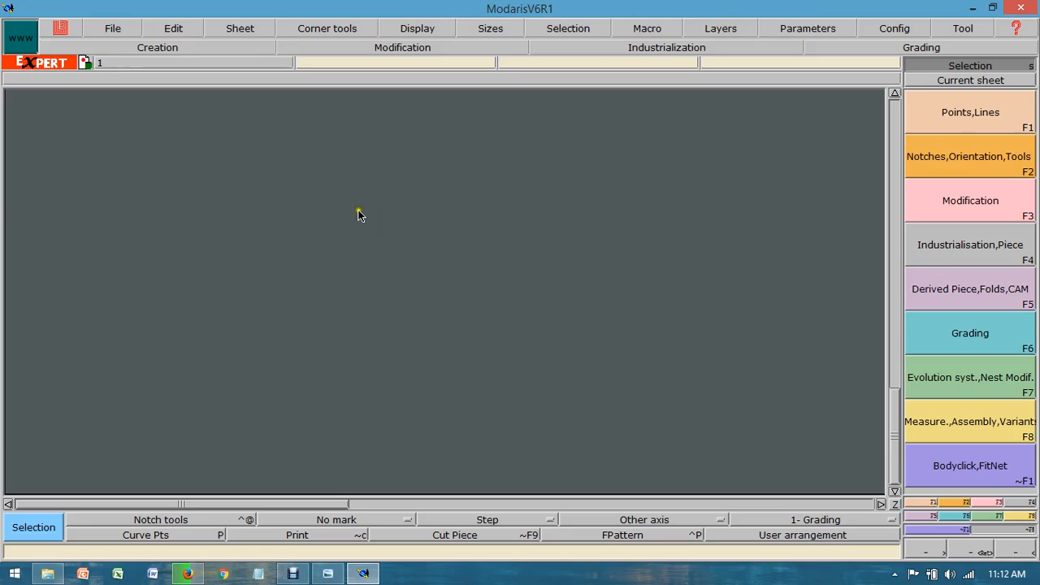
{"action": "left_click", "coordinate": [122, 29]}
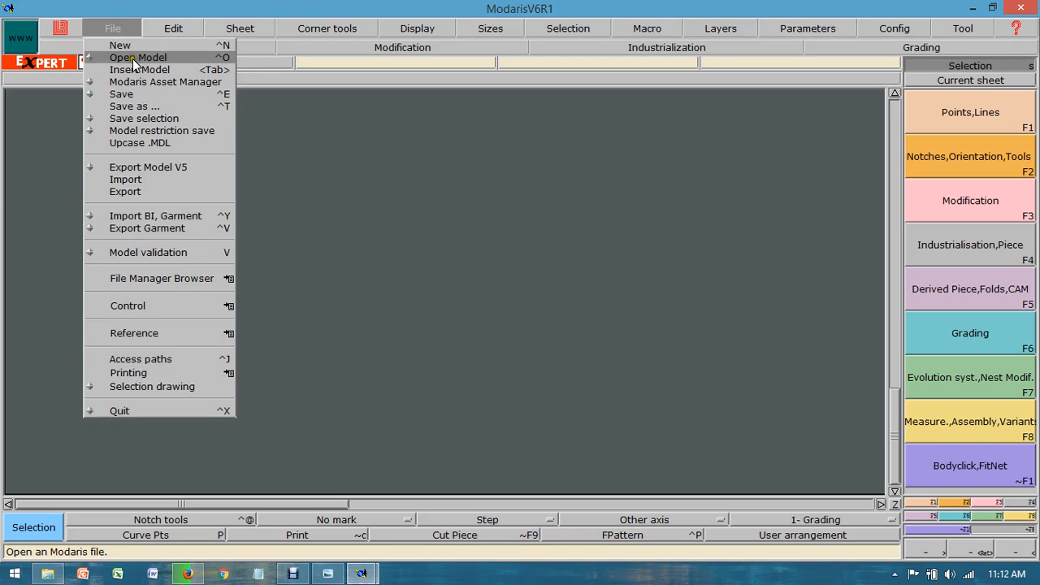
{"action": "left_click", "coordinate": [135, 44]}
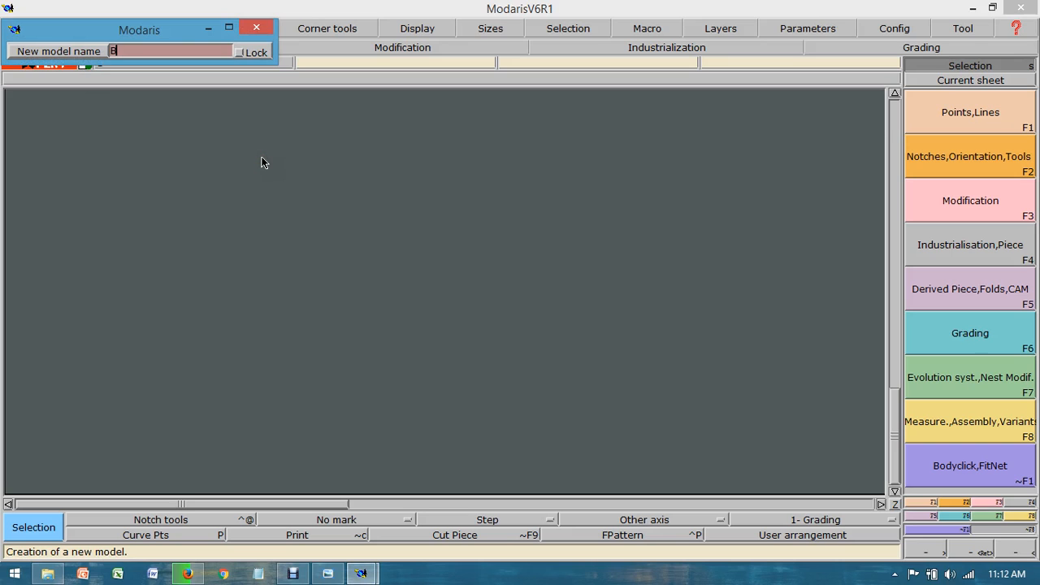
{"action": "type", "text": "Bercelona"}
{"action": "key", "text": "Return"}
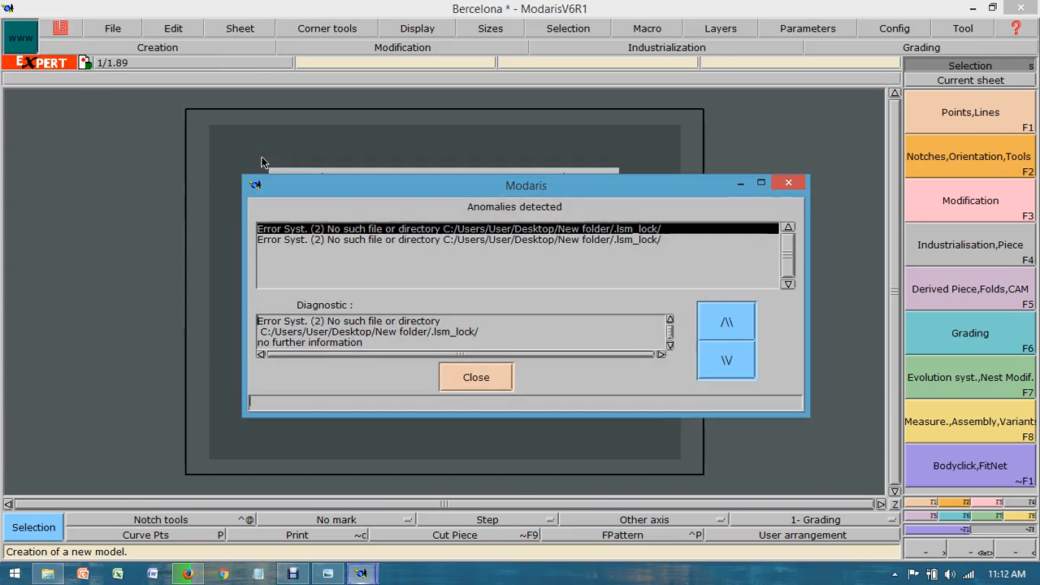
{"action": "left_click", "coordinate": [479, 377]}
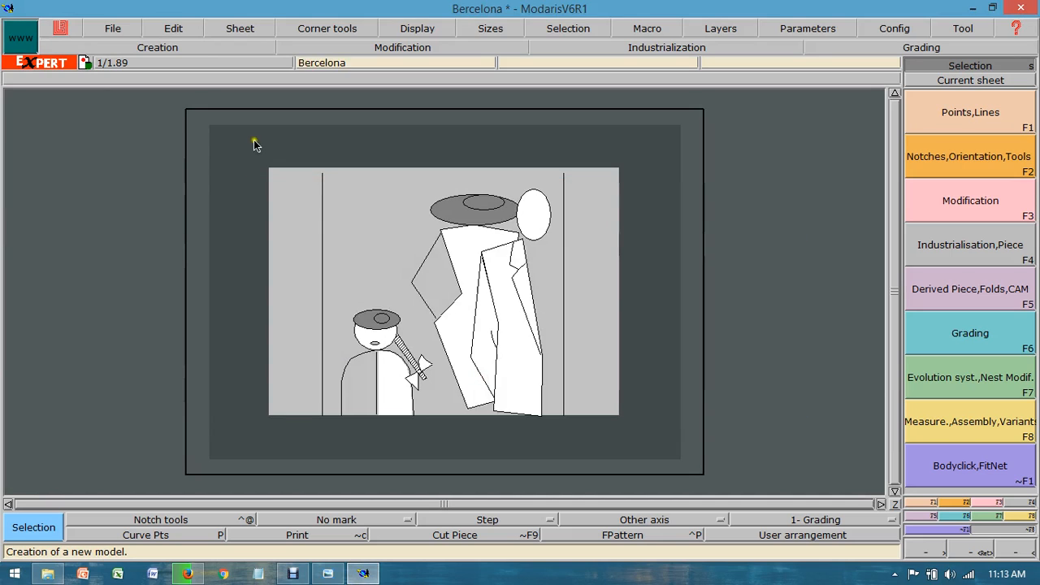
Step: Add a new blank sheet to the model and enable the Sizes display
{"action": "left_click", "coordinate": [224, 31]}
{"action": "left_click", "coordinate": [252, 45]}
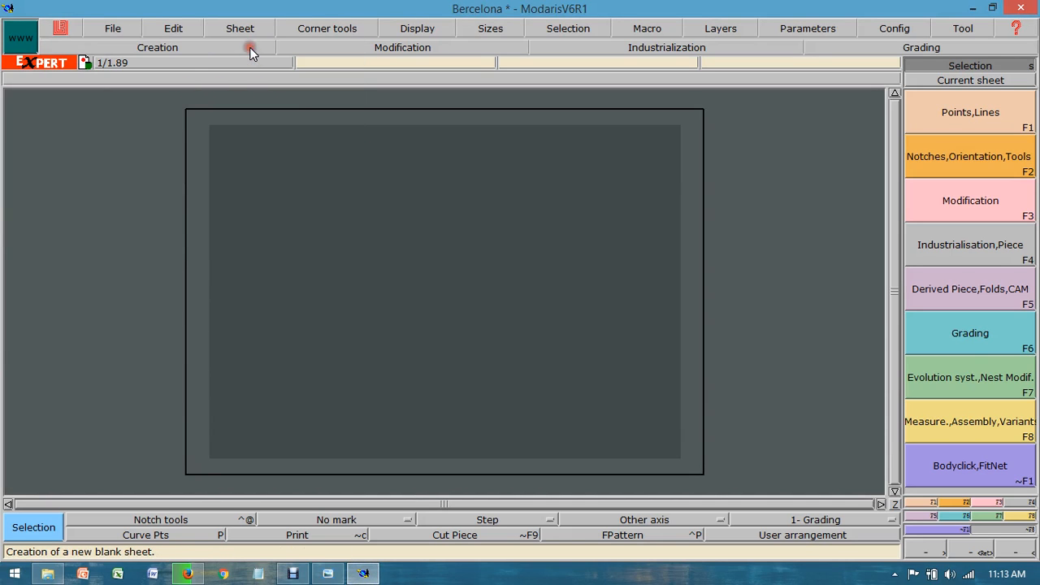
{"action": "left_click", "coordinate": [442, 36]}
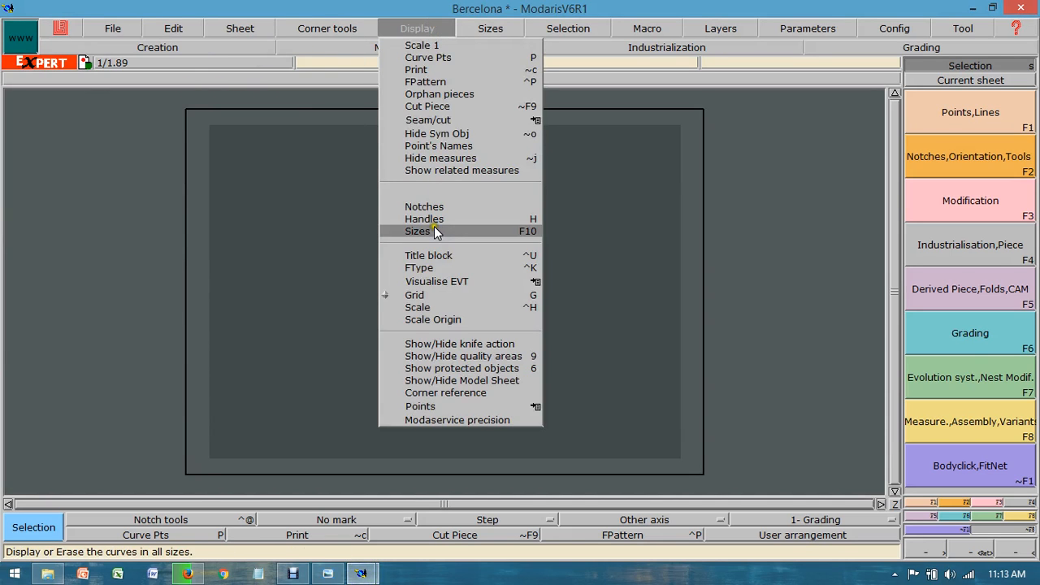
{"action": "left_click", "coordinate": [436, 229]}
{"action": "left_click", "coordinate": [443, 32]}
{"action": "left_click", "coordinate": [429, 271]}
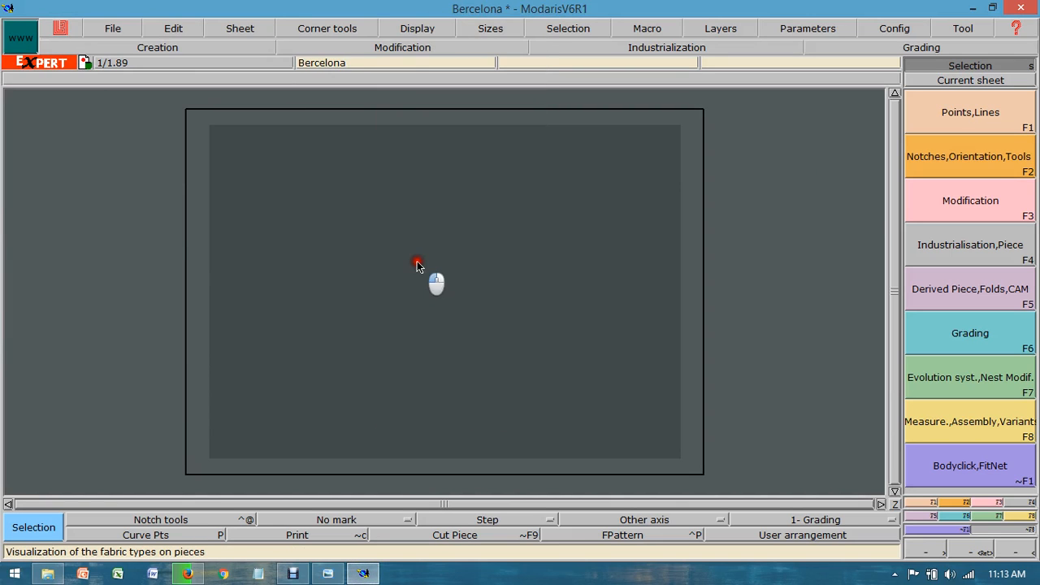
{"action": "left_click", "coordinate": [416, 29]}
{"action": "left_click", "coordinate": [403, 272]}
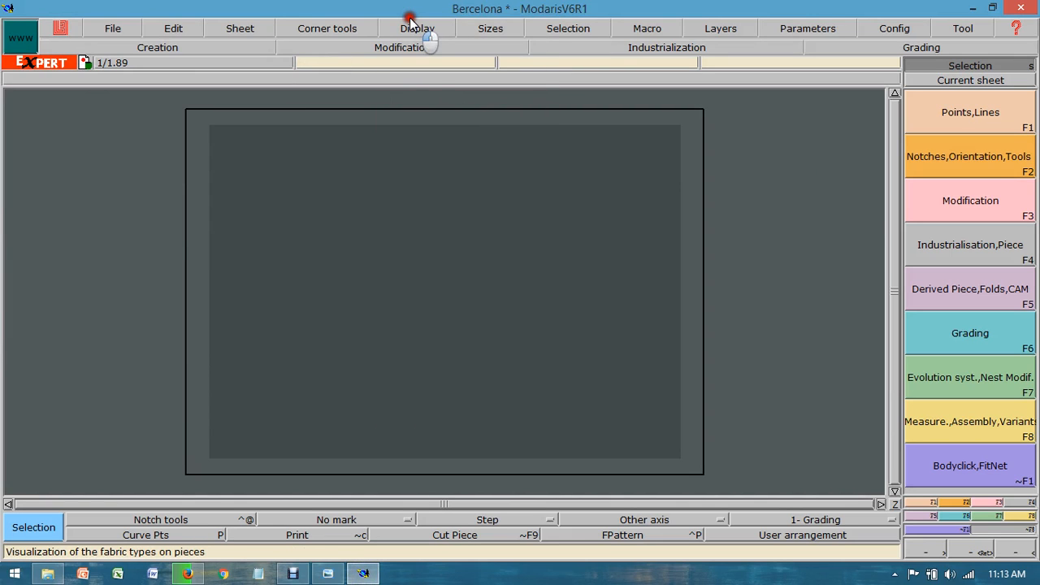
Step: Display the title block on the blank sheet
{"action": "left_click", "coordinate": [416, 33]}
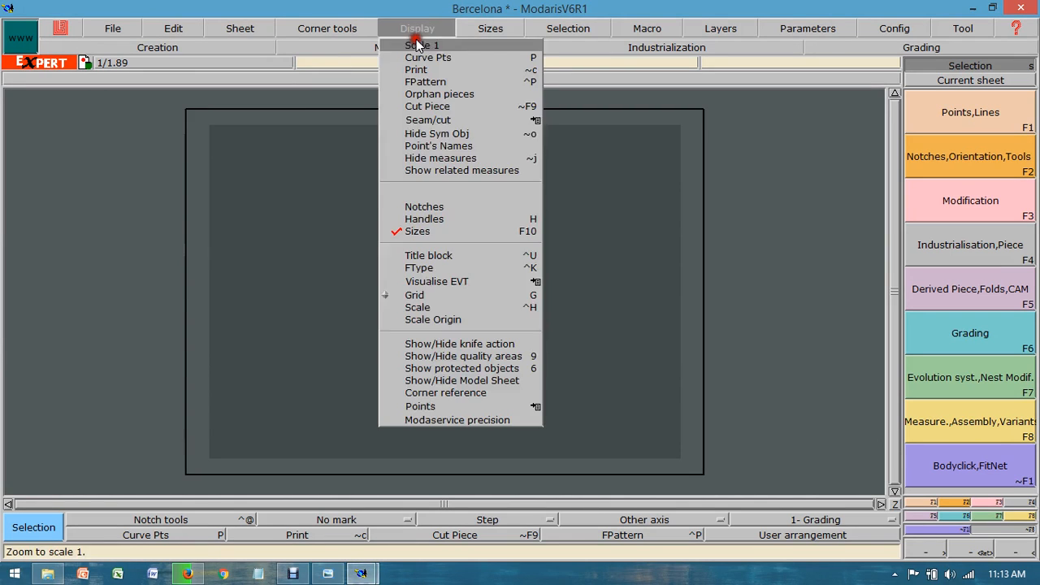
{"action": "left_click", "coordinate": [407, 255]}
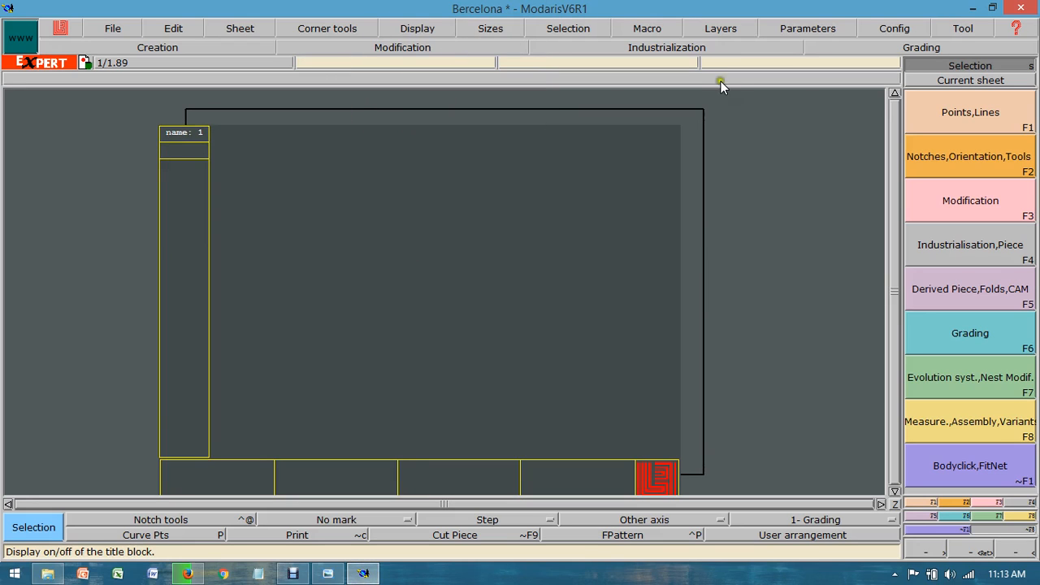
Step: Check the length, angle and area unit settings of the model
{"action": "left_click", "coordinate": [827, 29]}
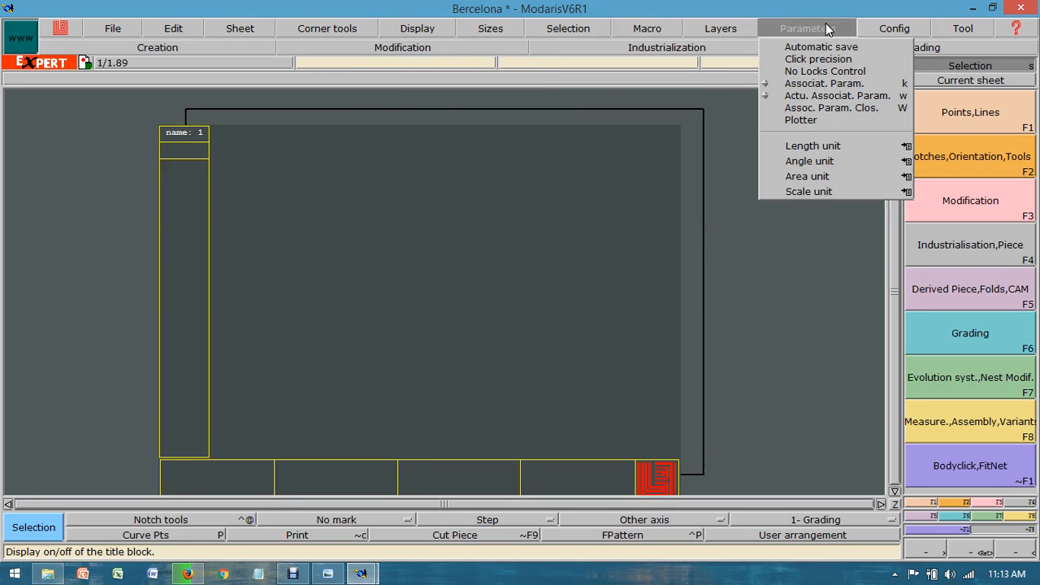
{"action": "mouse_move", "coordinate": [861, 146]}
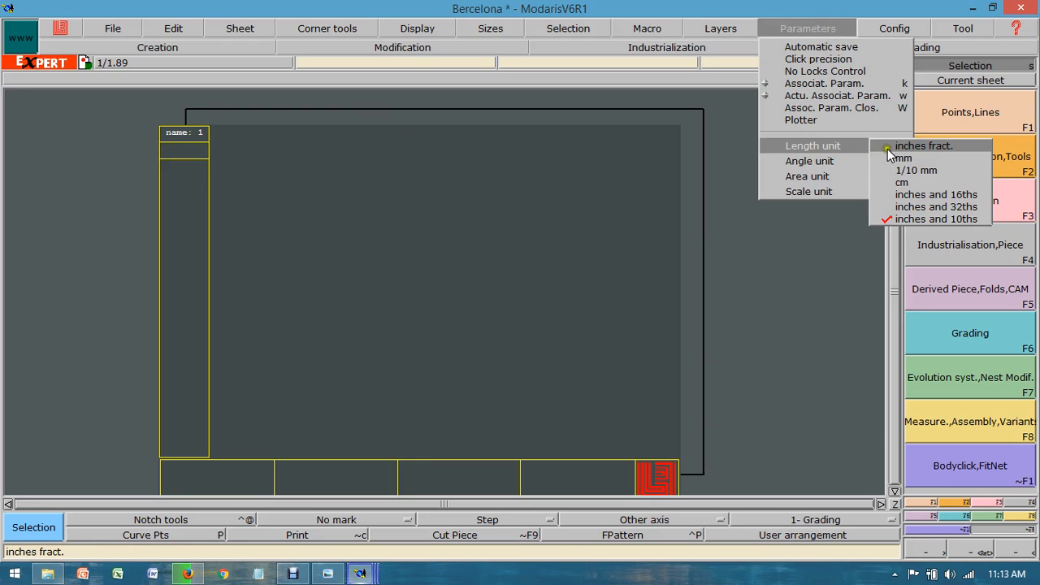
{"action": "mouse_move", "coordinate": [901, 147]}
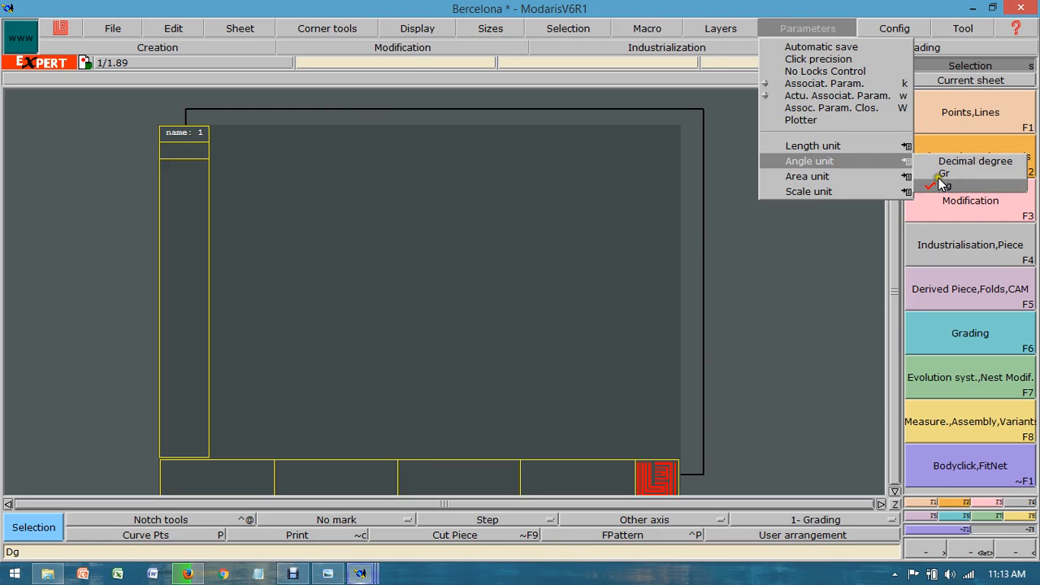
{"action": "mouse_move", "coordinate": [901, 176]}
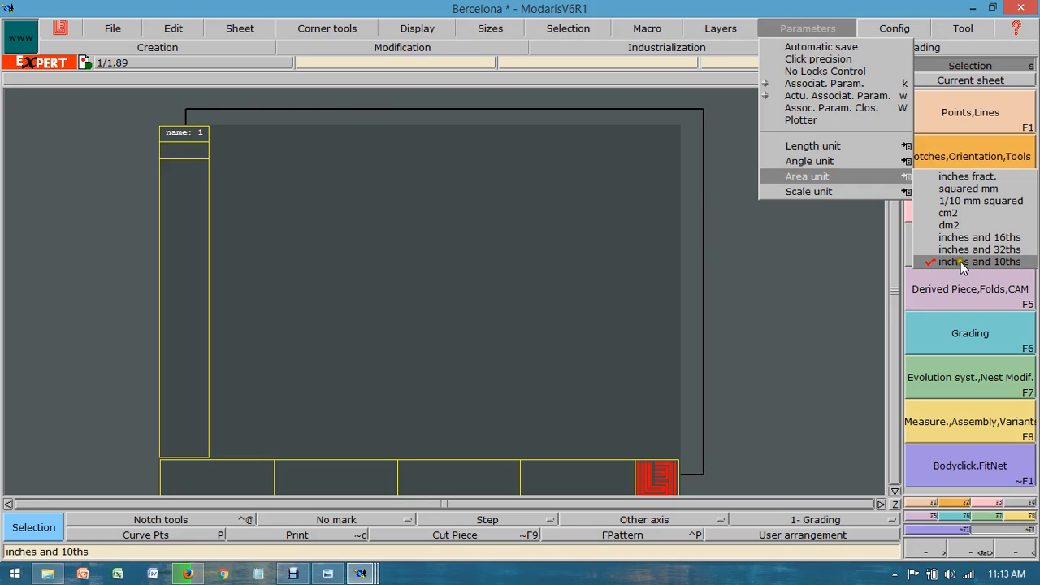
{"action": "left_click", "coordinate": [800, 272]}
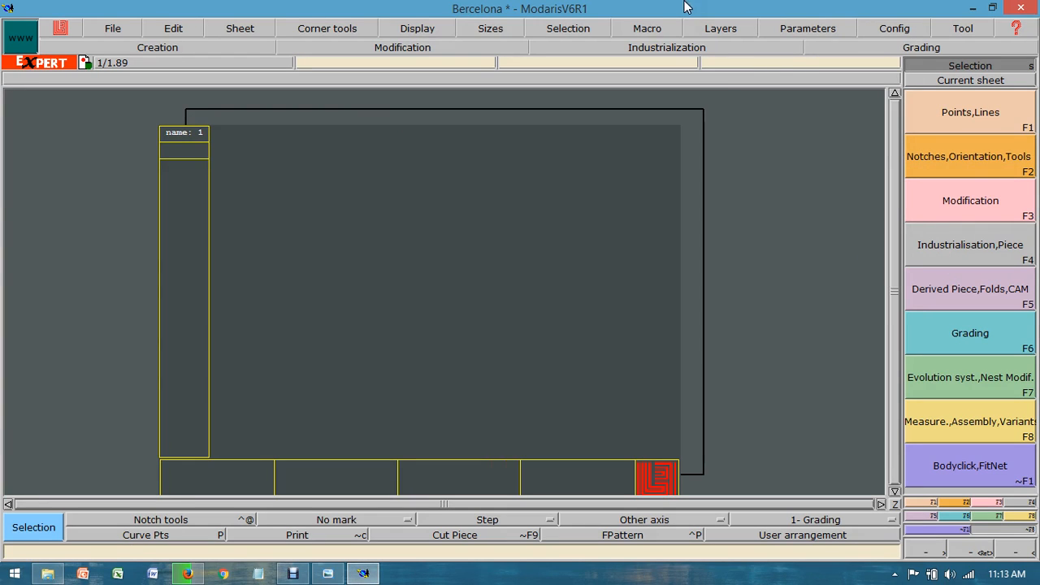
Step: Set the Open Model access path to the Bercelona folder on the desktop and apply it to all the other paths
{"action": "left_click", "coordinate": [112, 28]}
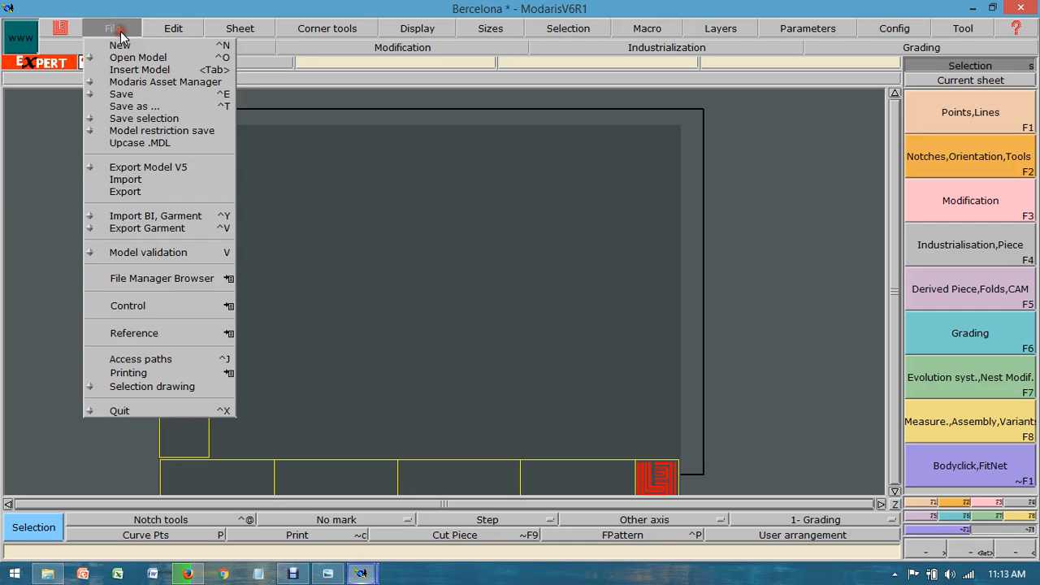
{"action": "left_click", "coordinate": [153, 360]}
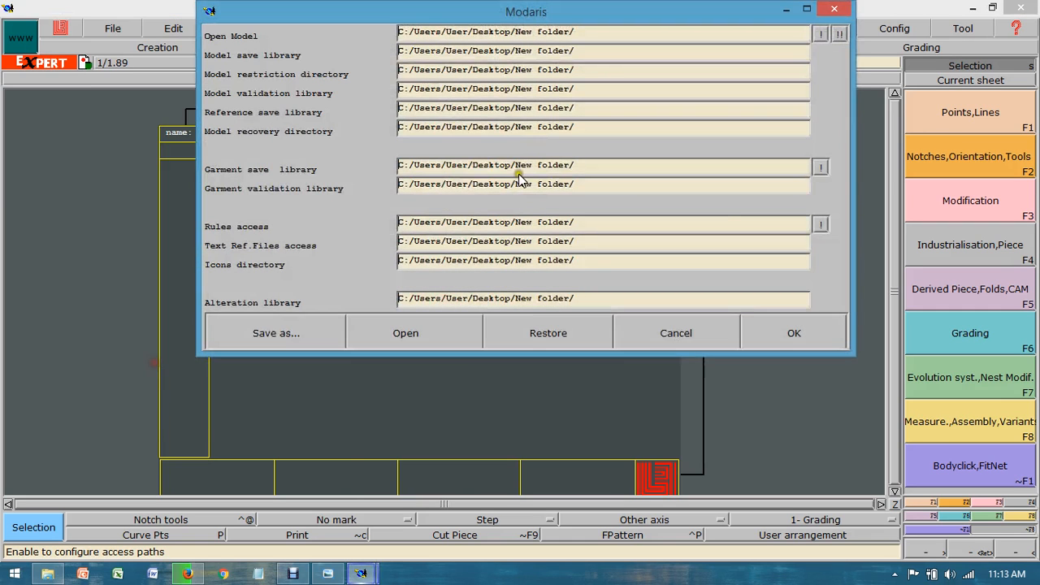
{"action": "left_click", "coordinate": [734, 31]}
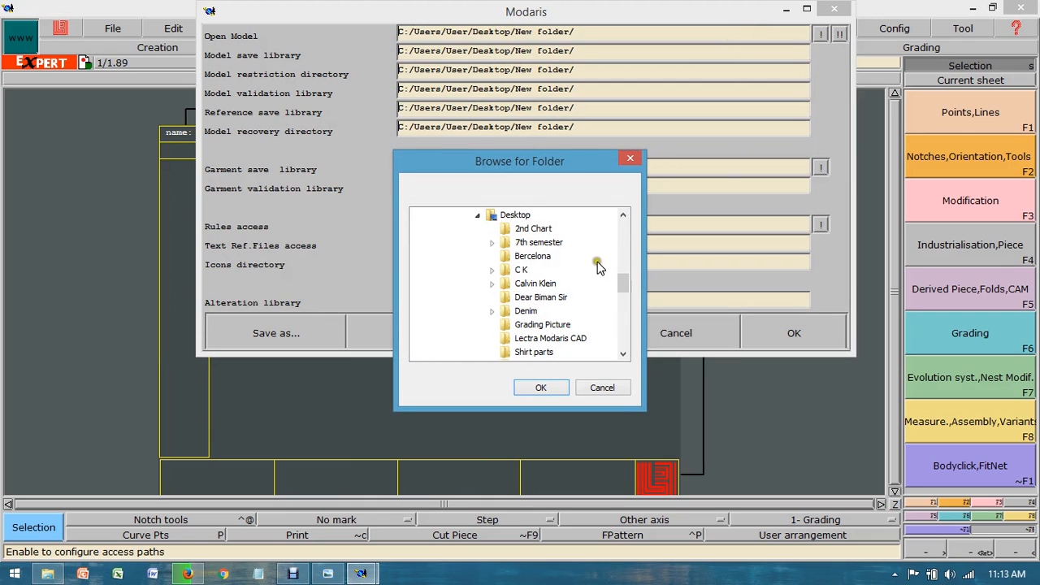
{"action": "left_click", "coordinate": [537, 257]}
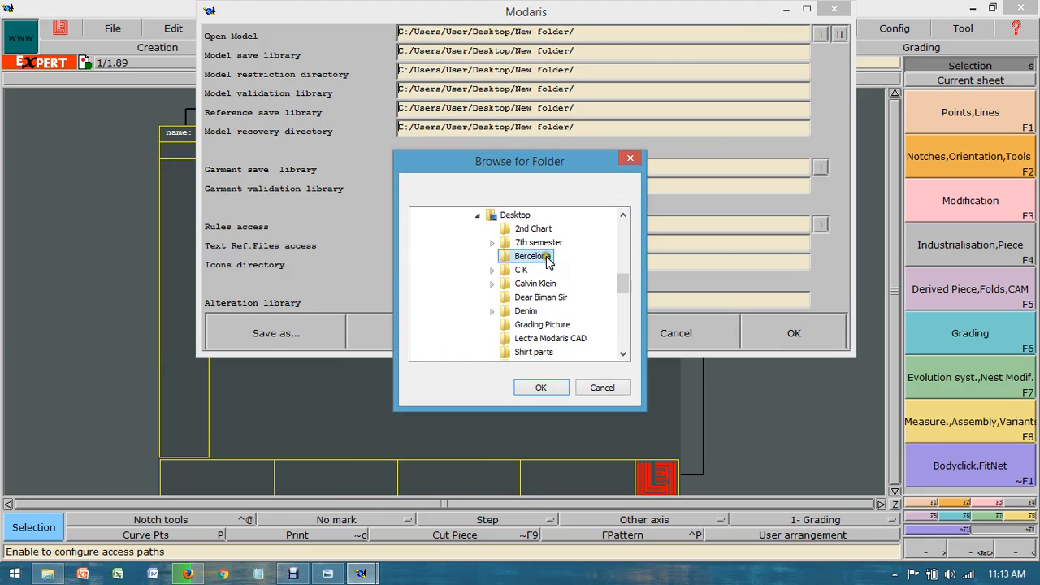
{"action": "left_click", "coordinate": [540, 388]}
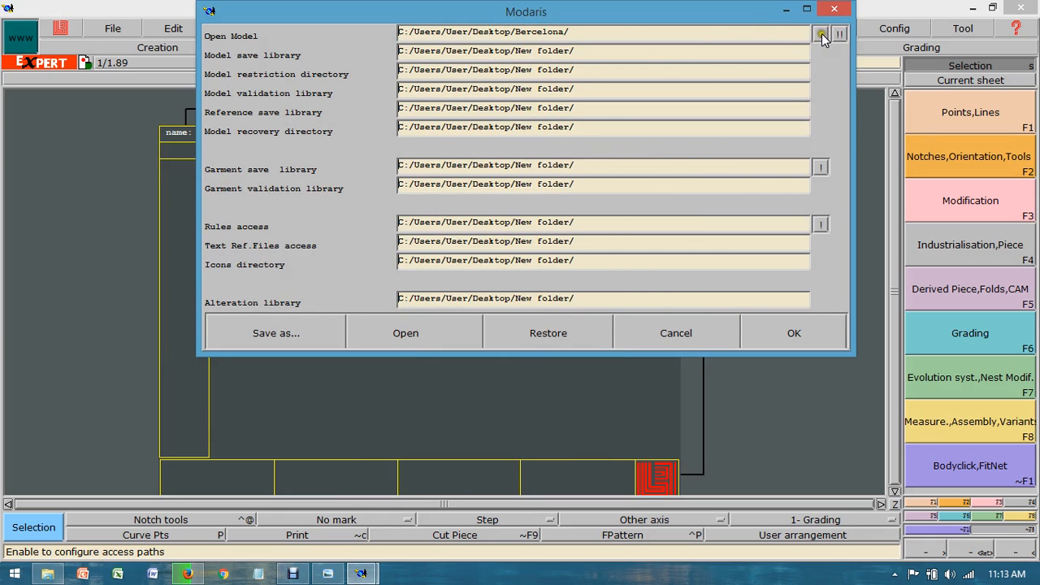
{"action": "left_click", "coordinate": [821, 34]}
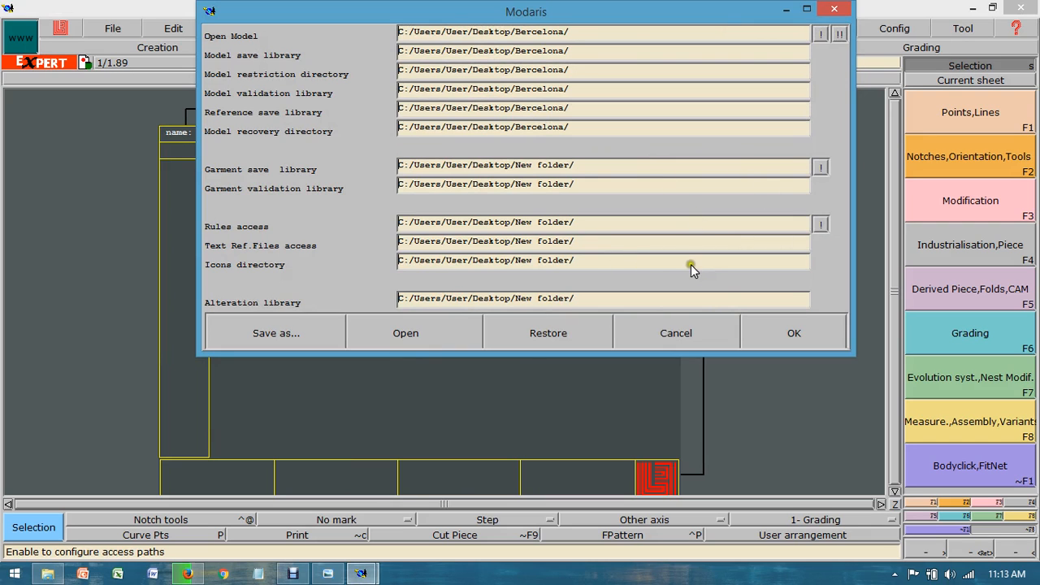
{"action": "left_click", "coordinate": [839, 35]}
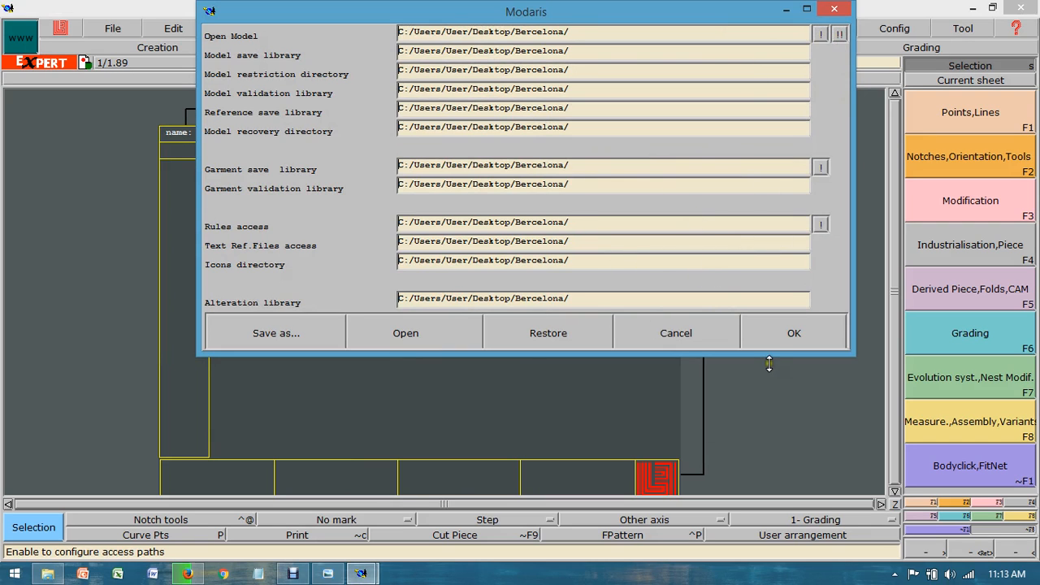
{"action": "left_click", "coordinate": [789, 332]}
Step: Save the Bercelona model to its folder
{"action": "left_click", "coordinate": [110, 27]}
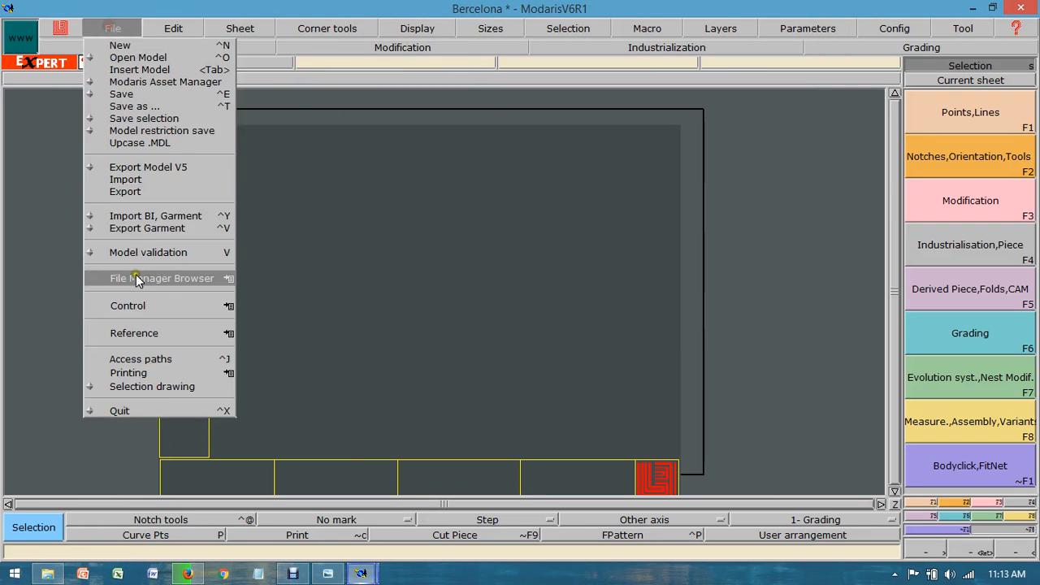
{"action": "left_click", "coordinate": [142, 252]}
{"action": "left_click", "coordinate": [110, 29]}
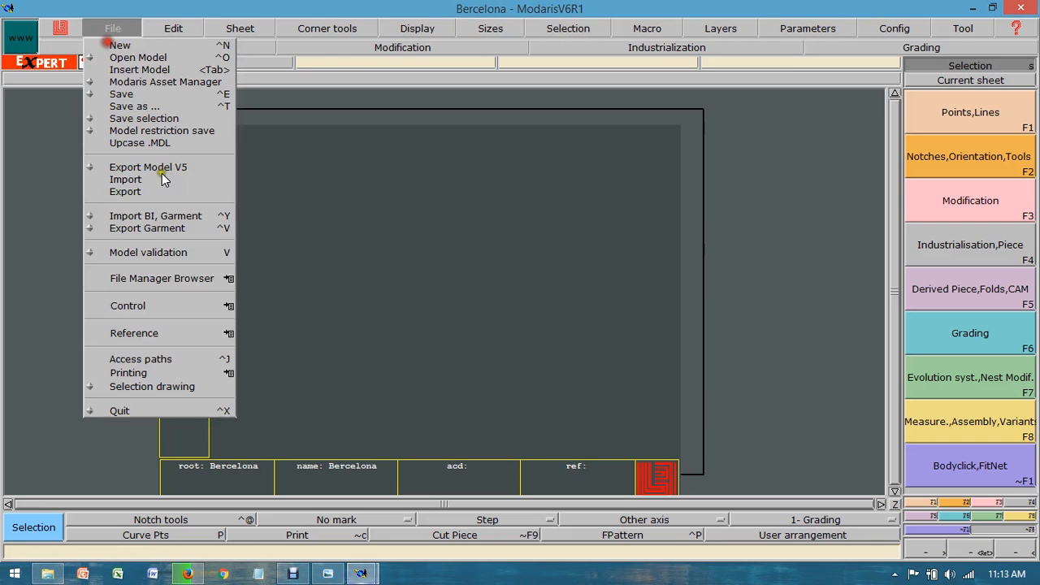
{"action": "left_click", "coordinate": [162, 255]}
{"action": "left_click", "coordinate": [453, 378]}
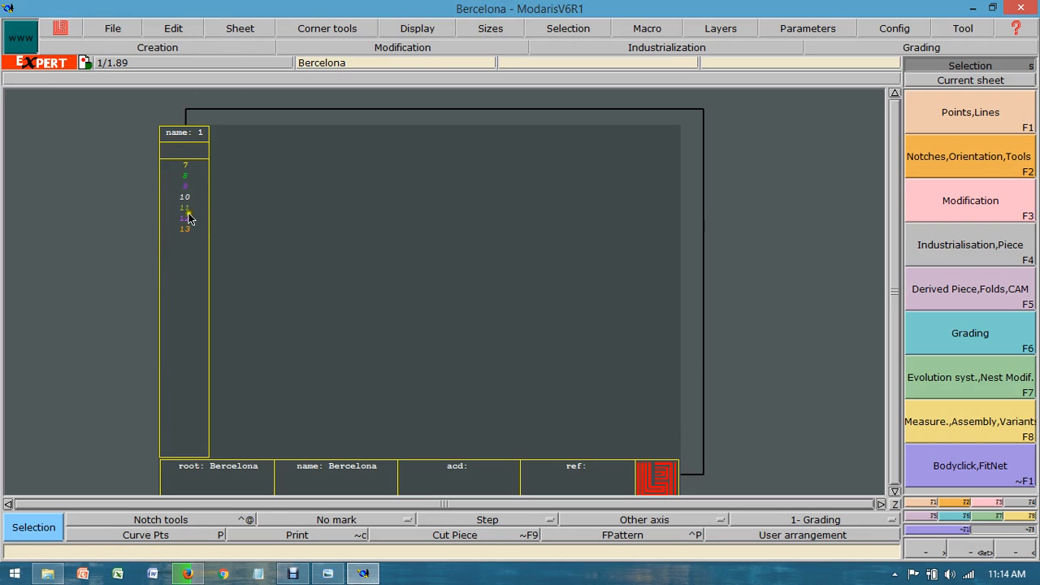
Step: Start Imp. EVT on the sheet's size list and browse to the Bercelona folder on the desktop
{"action": "left_click", "coordinate": [1011, 516]}
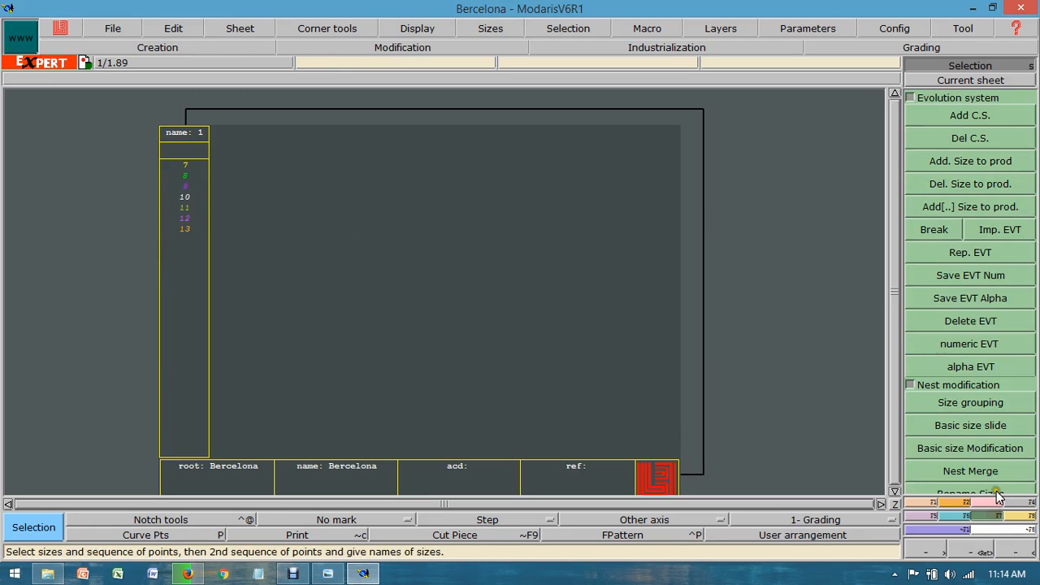
{"action": "left_click", "coordinate": [995, 233]}
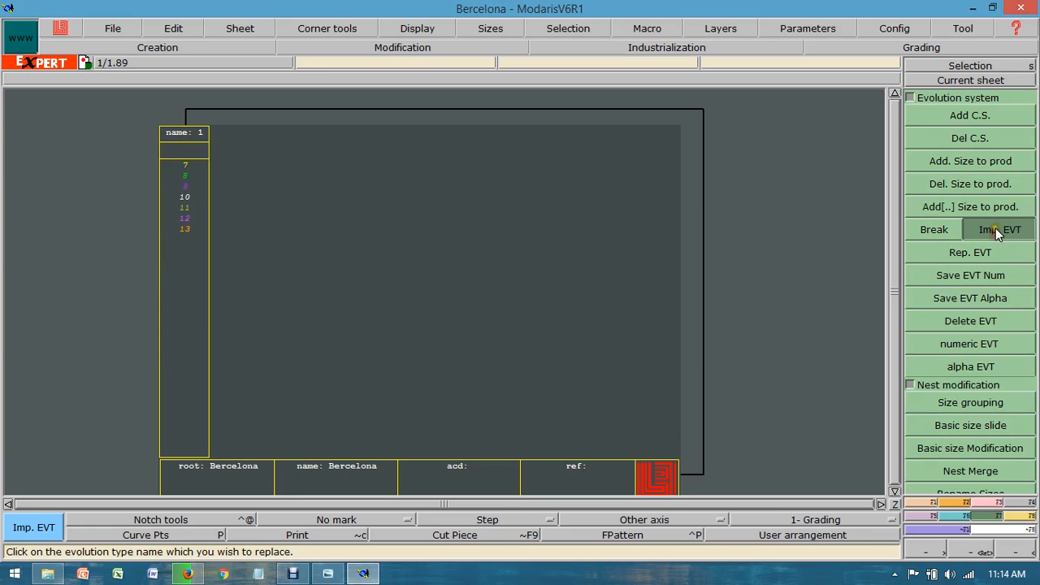
{"action": "left_click", "coordinate": [189, 193]}
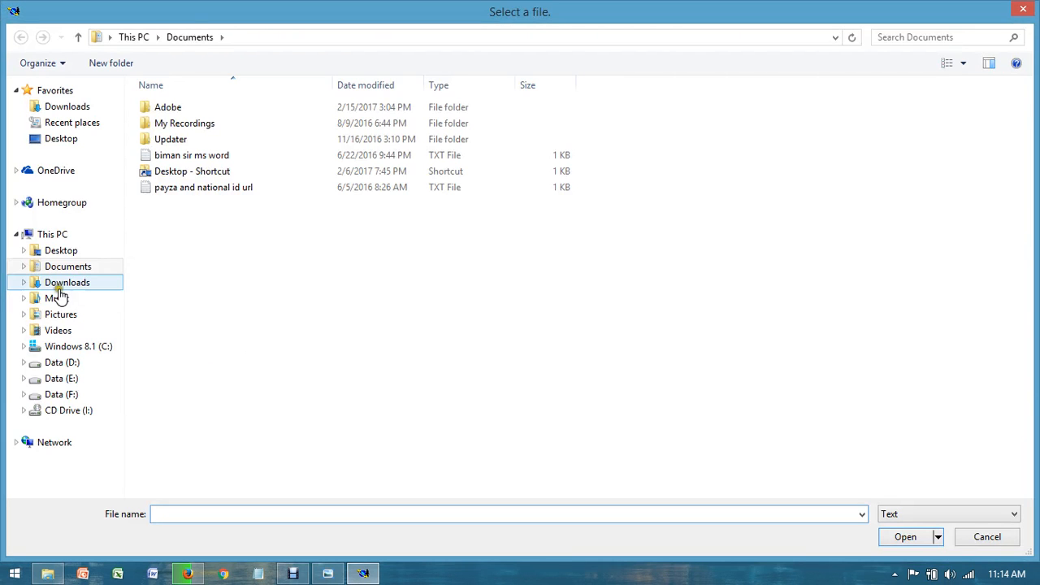
{"action": "left_click", "coordinate": [67, 252]}
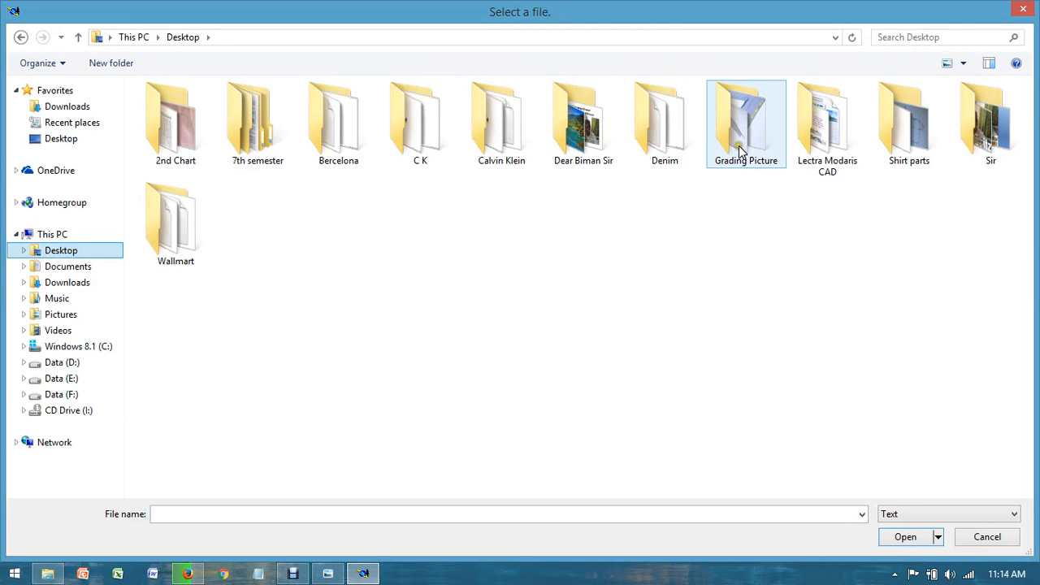
{"action": "double_click", "coordinate": [375, 120]}
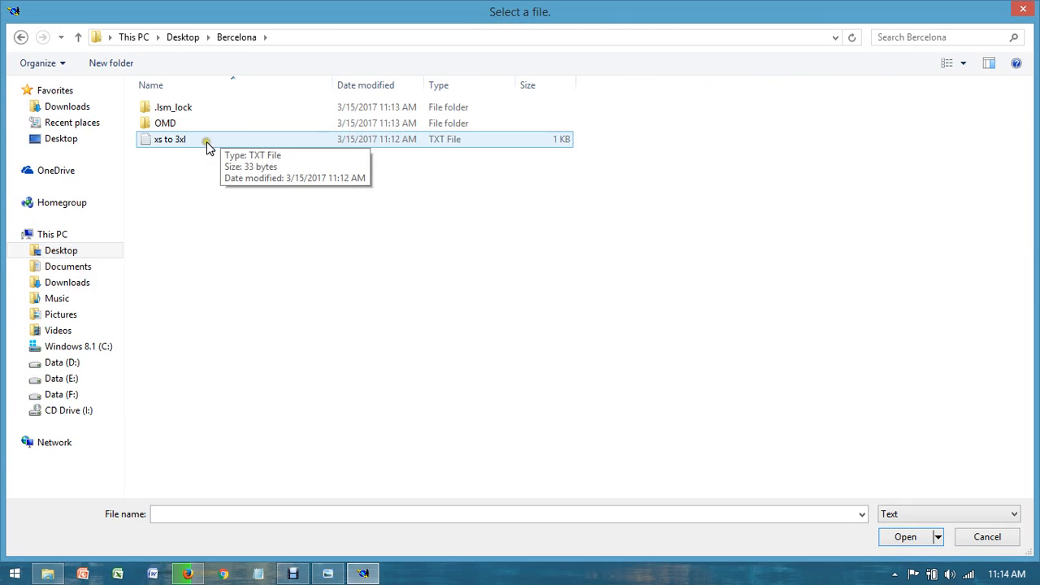
Step: Try the Model and All file type filters on the folder, and return the filter to Text
{"action": "left_click", "coordinate": [977, 514]}
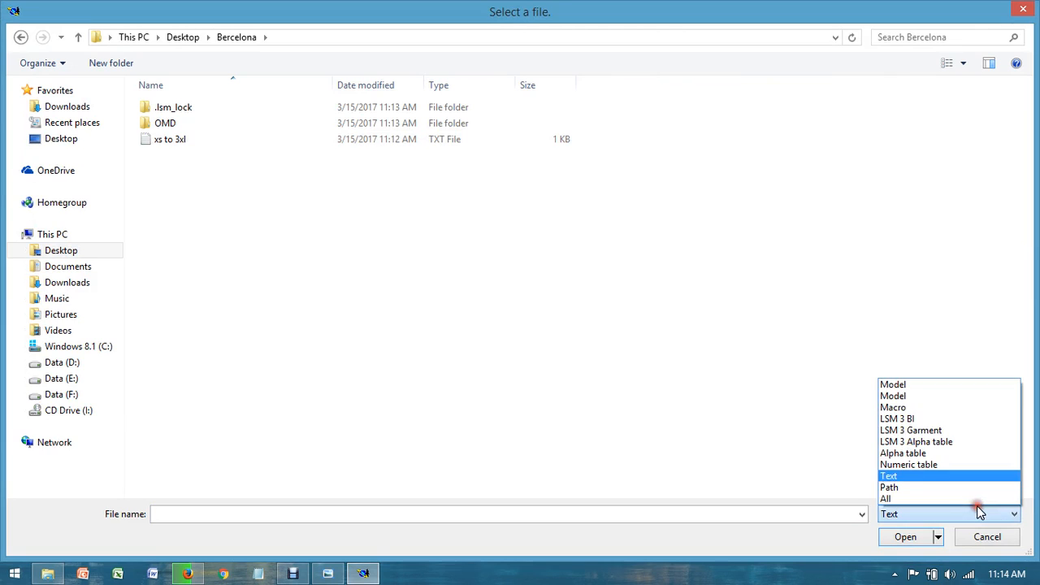
{"action": "left_click", "coordinate": [903, 396]}
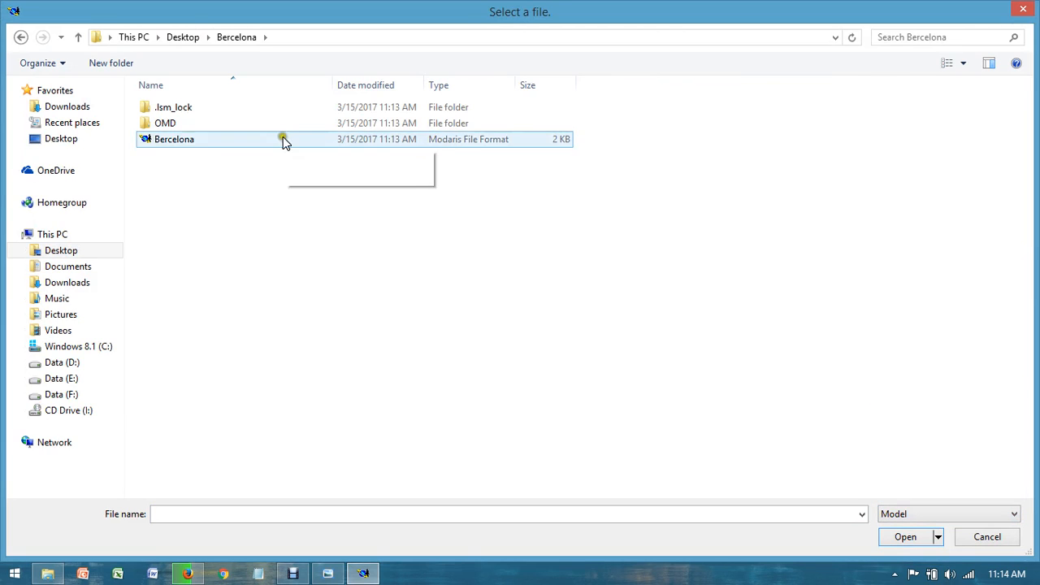
{"action": "left_click", "coordinate": [995, 513]}
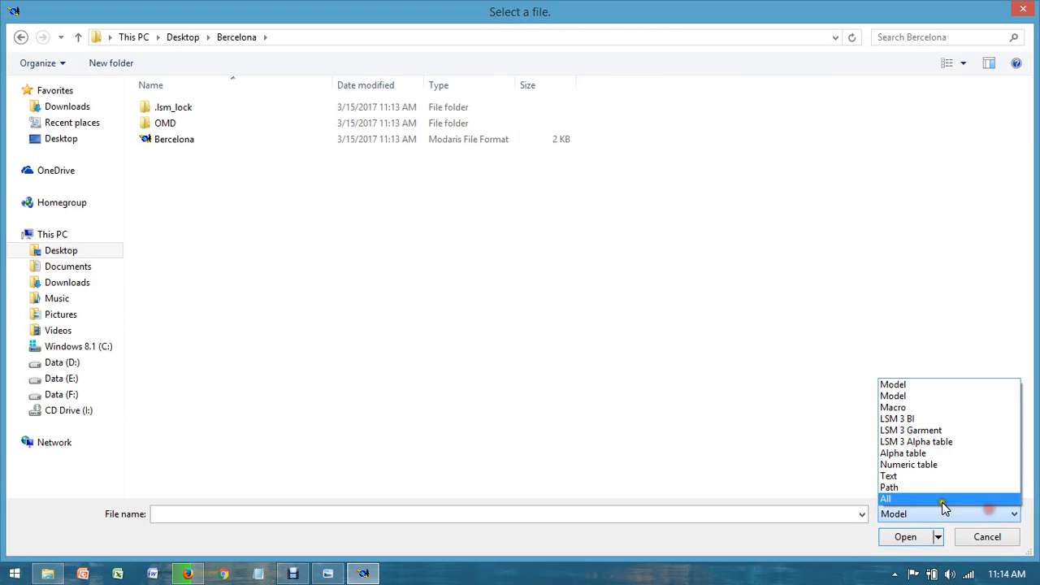
{"action": "left_click", "coordinate": [926, 500]}
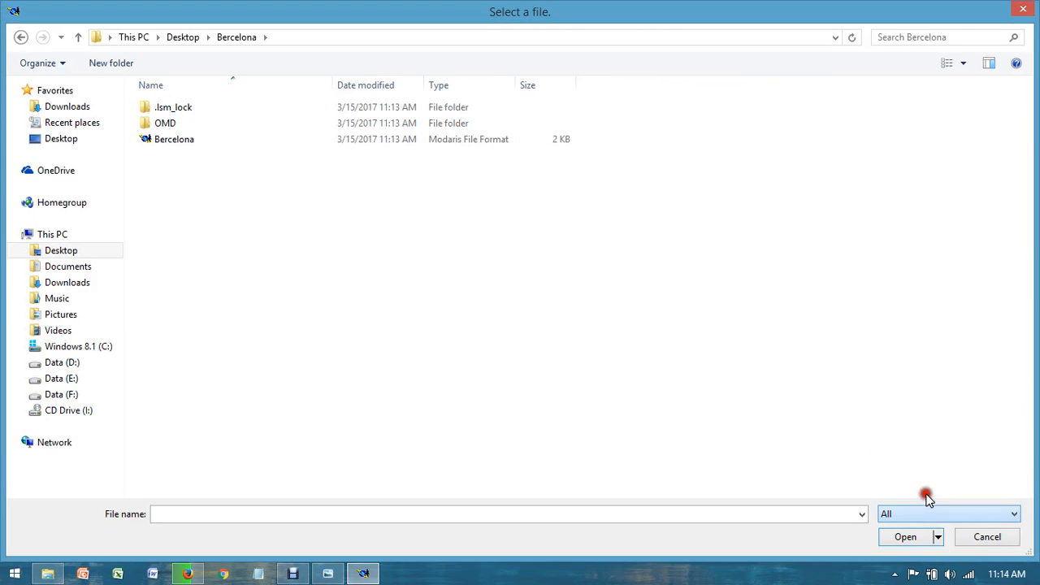
{"action": "left_click", "coordinate": [995, 514]}
{"action": "left_click", "coordinate": [927, 477]}
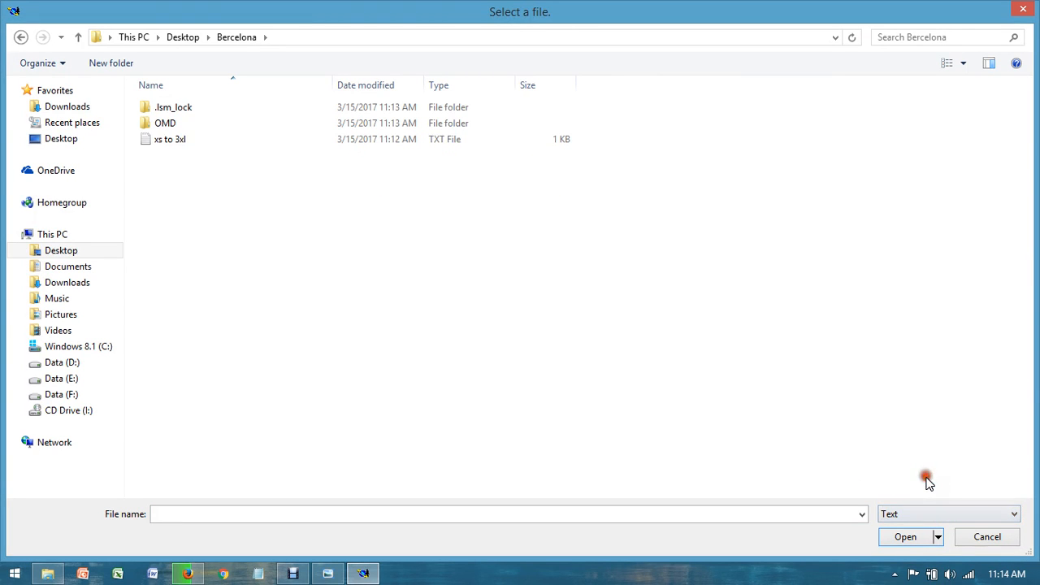
Step: Import the text file "xs to 3xl" as the size range of the Bercelona model
{"action": "double_click", "coordinate": [398, 140]}
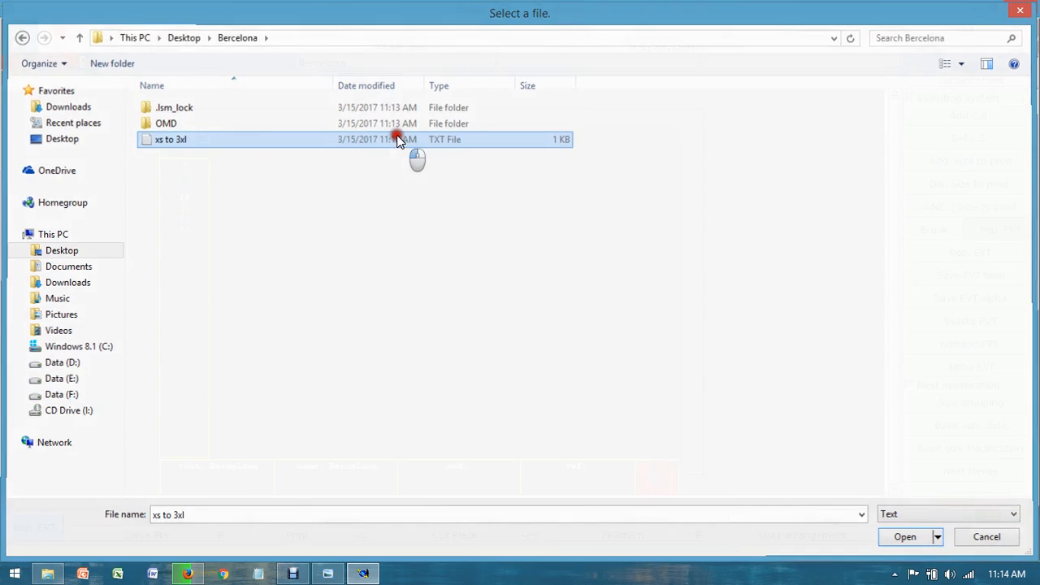
{"action": "left_click", "coordinate": [179, 203]}
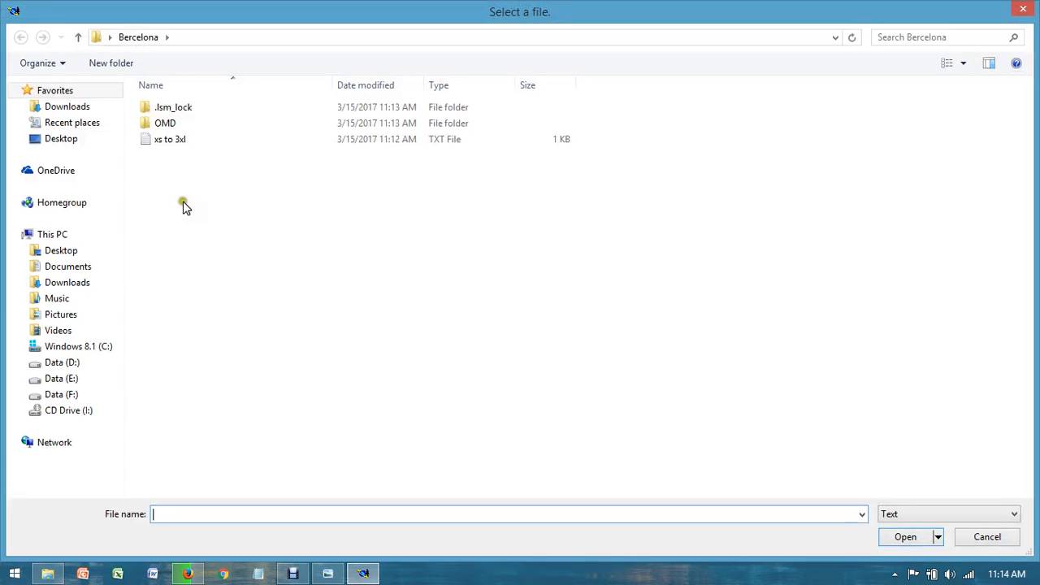
{"action": "left_click", "coordinate": [210, 139]}
{"action": "double_click", "coordinate": [210, 139]}
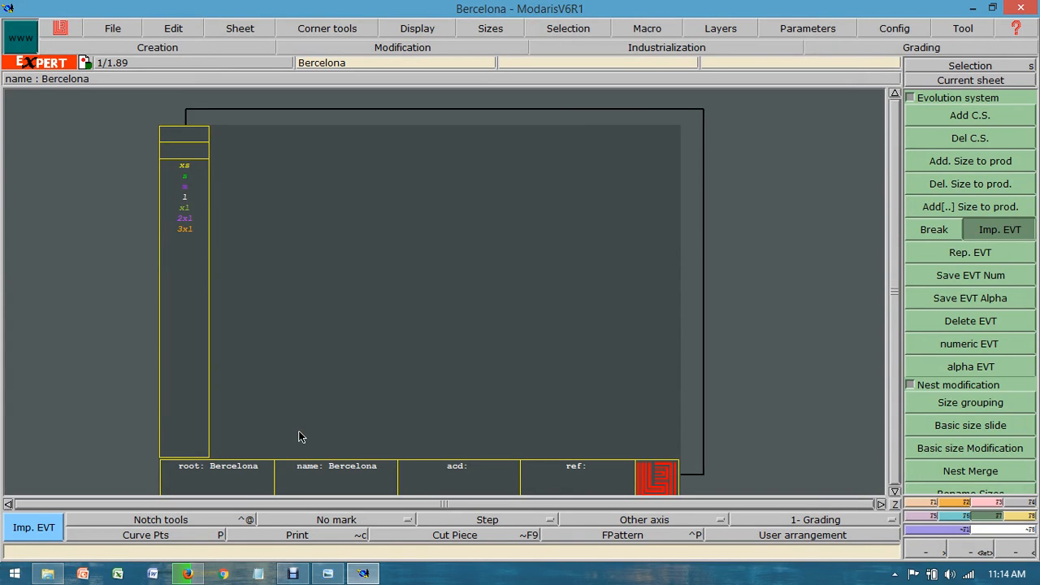
Step: Check the files in the Bercelona folder on the desktop and close the folder
{"action": "key", "text": "super+d"}
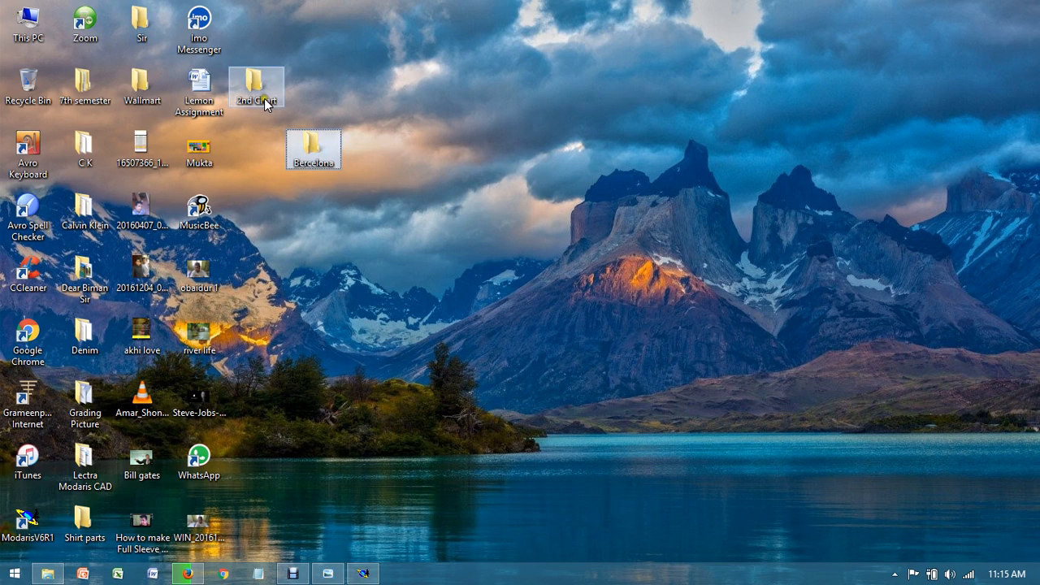
{"action": "double_click", "coordinate": [325, 150]}
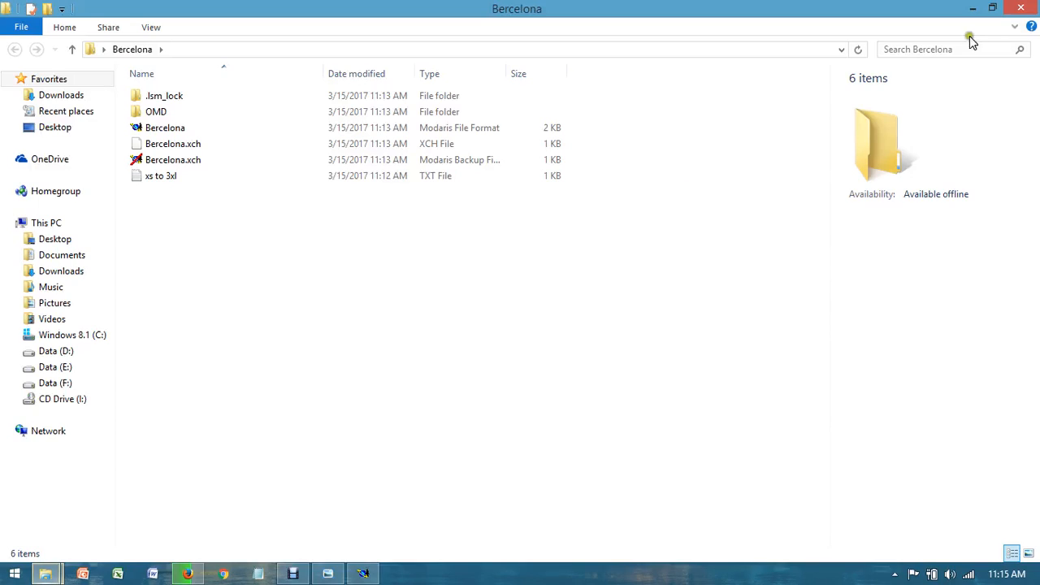
{"action": "left_click", "coordinate": [1017, 8]}
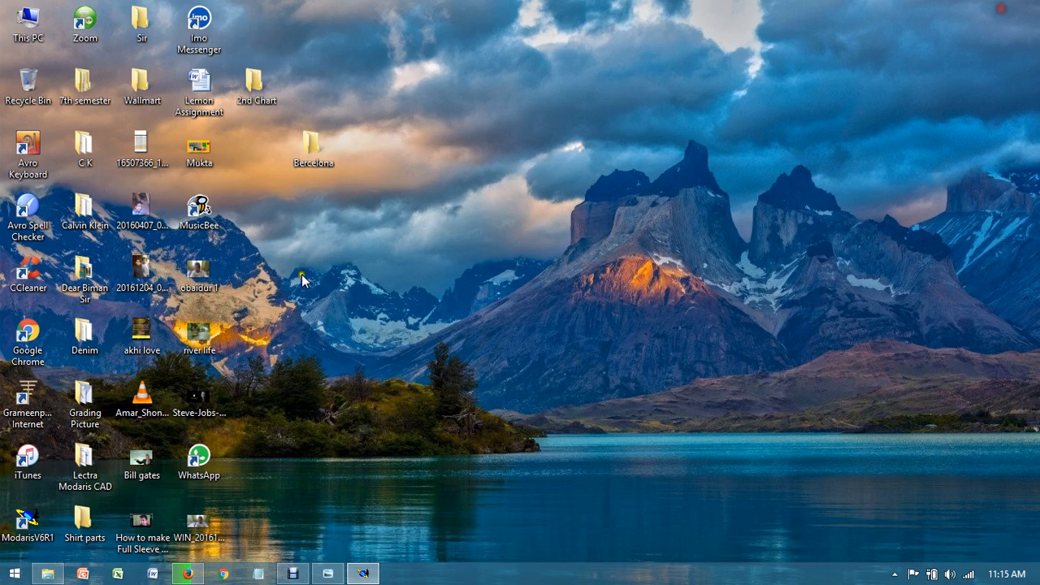
Step: Open the full T-shirt image "men-s-color-switch-t-shirt-small-slate" from the desktop's 2nd Chart folder in Windows Photo Viewer
{"action": "double_click", "coordinate": [255, 89]}
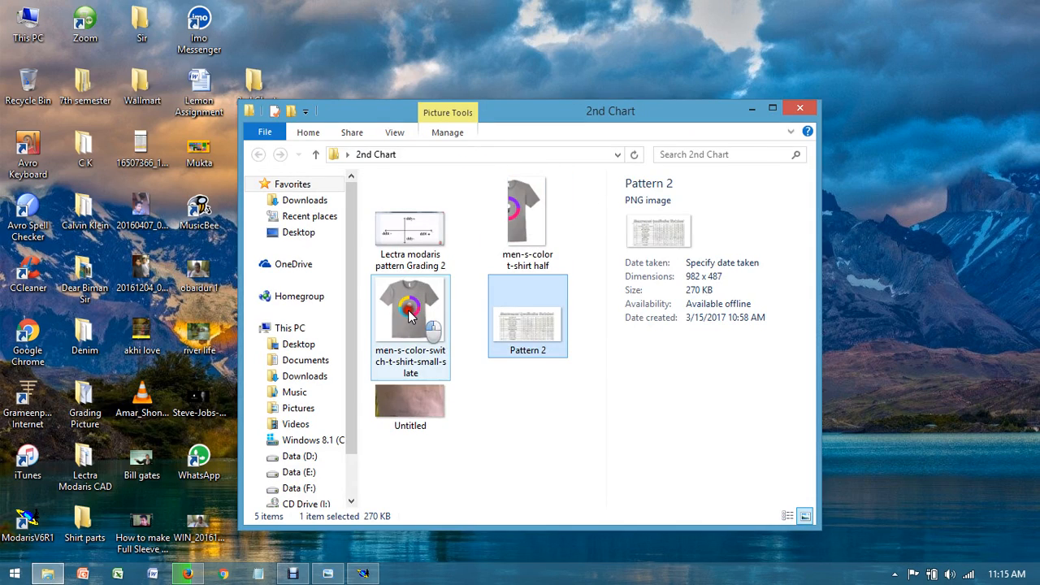
{"action": "double_click", "coordinate": [408, 315]}
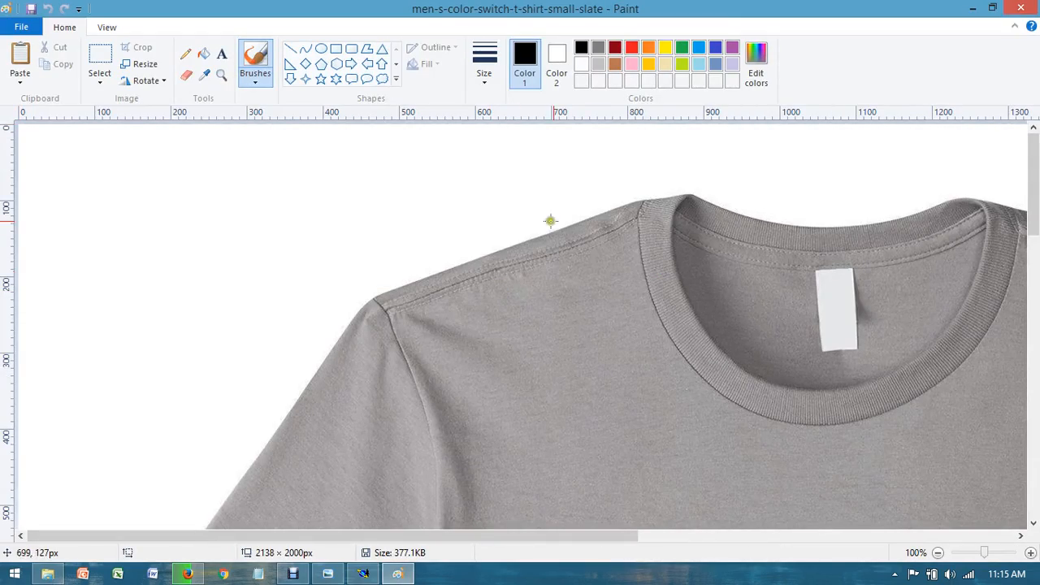
{"action": "left_click", "coordinate": [1031, 7]}
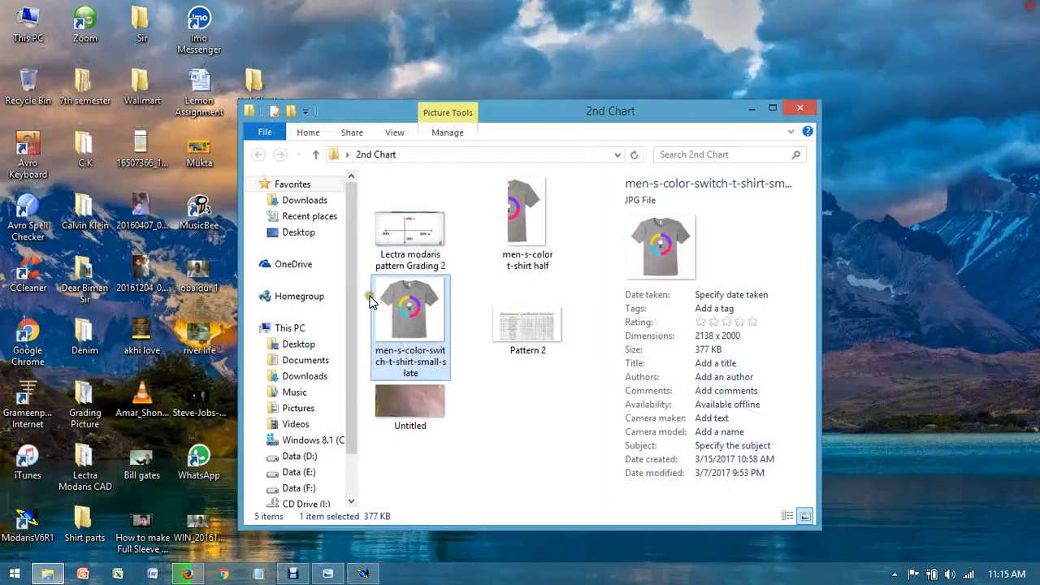
{"action": "right_click", "coordinate": [408, 315]}
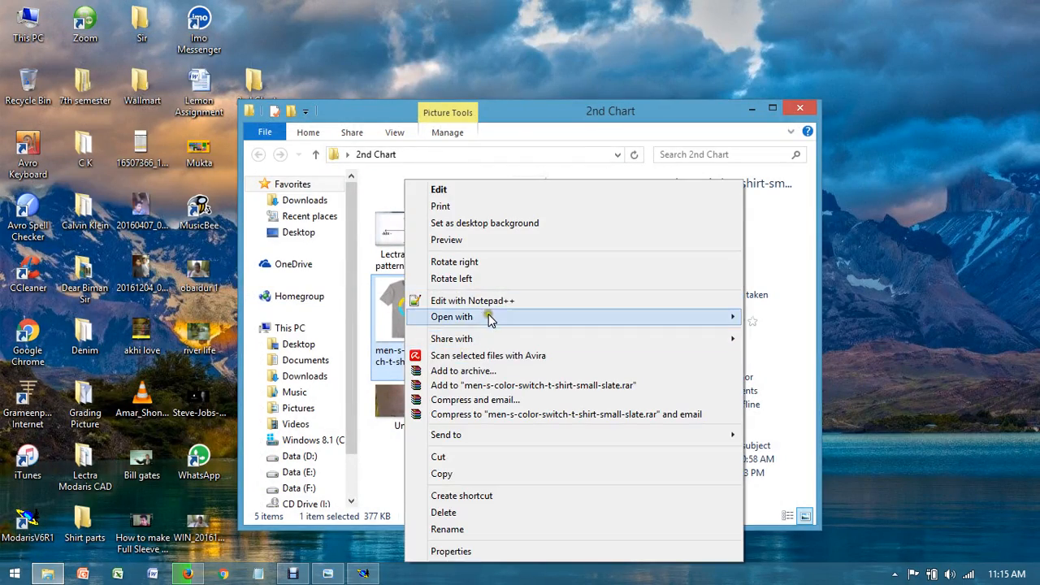
{"action": "mouse_move", "coordinate": [479, 317]}
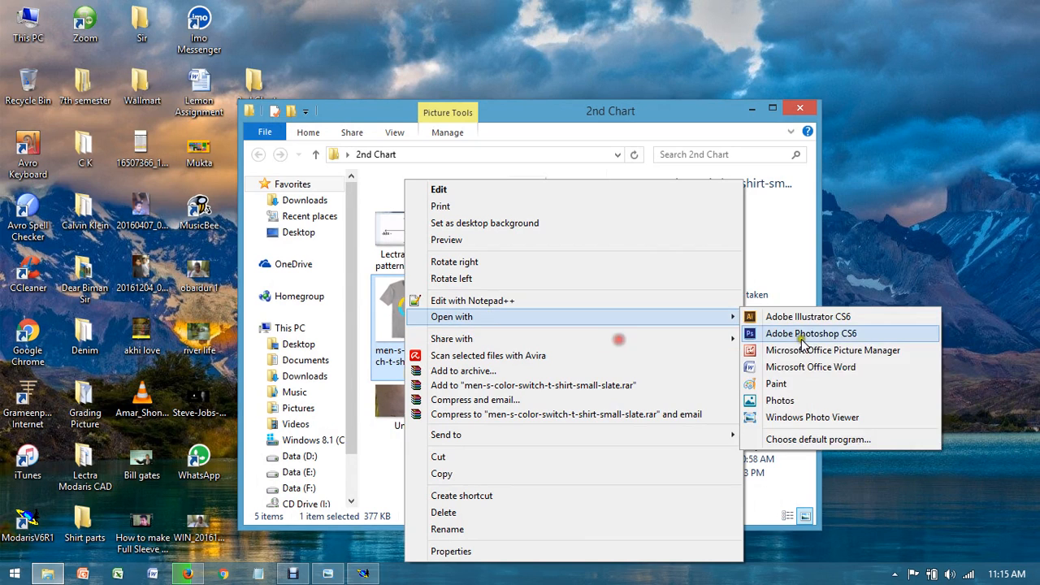
{"action": "left_click", "coordinate": [804, 418]}
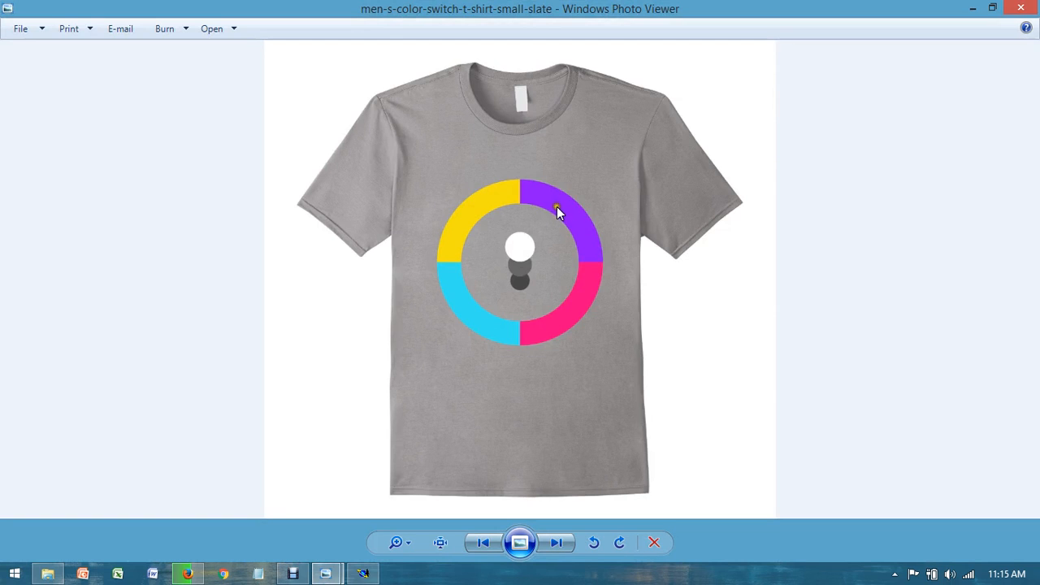
Step: Look over the Pattern 2 measurement specification worksheet and return to the desktop
{"action": "left_click", "coordinate": [363, 574]}
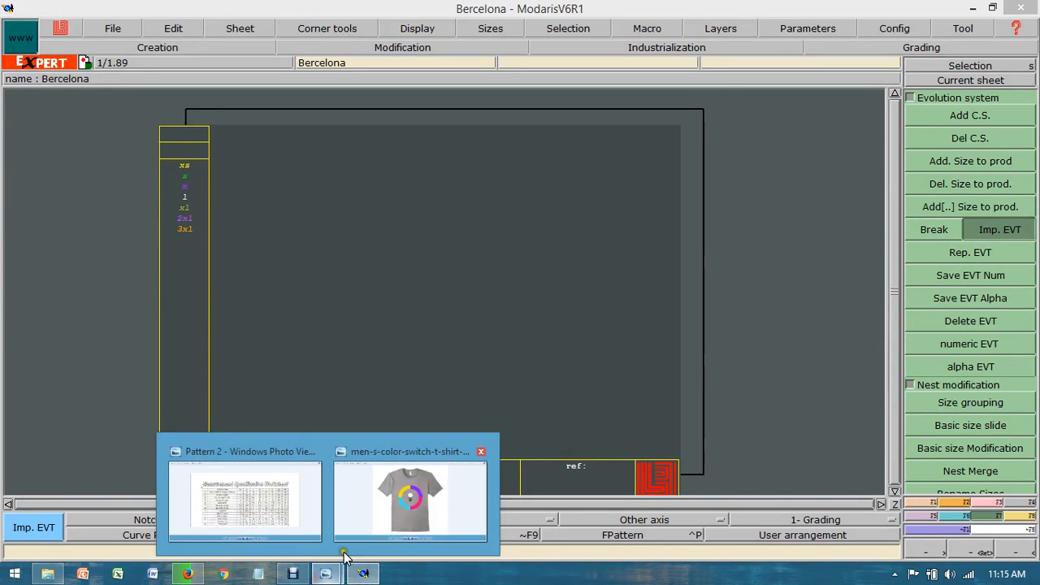
{"action": "left_click", "coordinate": [265, 500]}
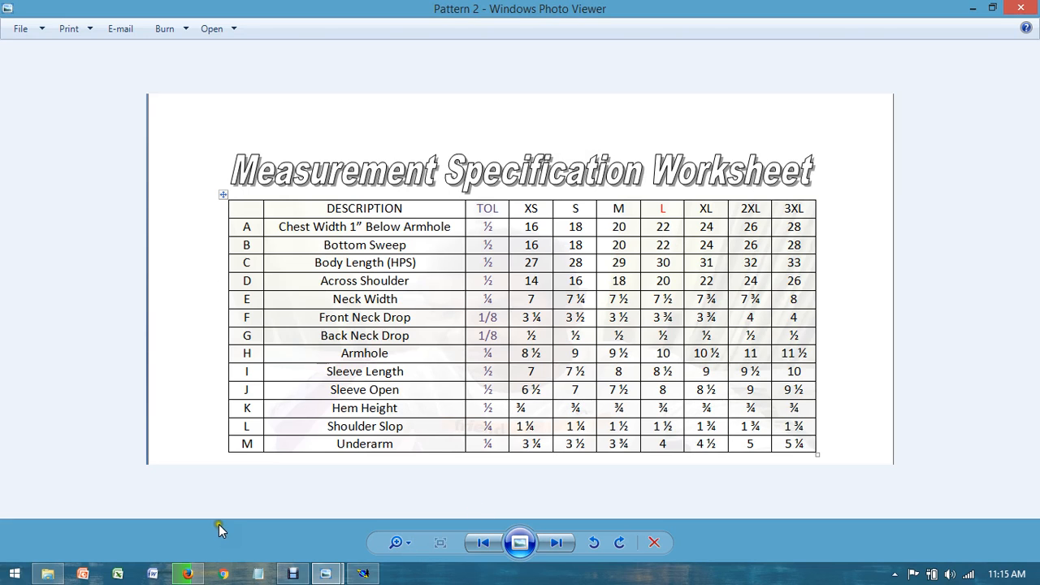
{"action": "key", "text": "super+d"}
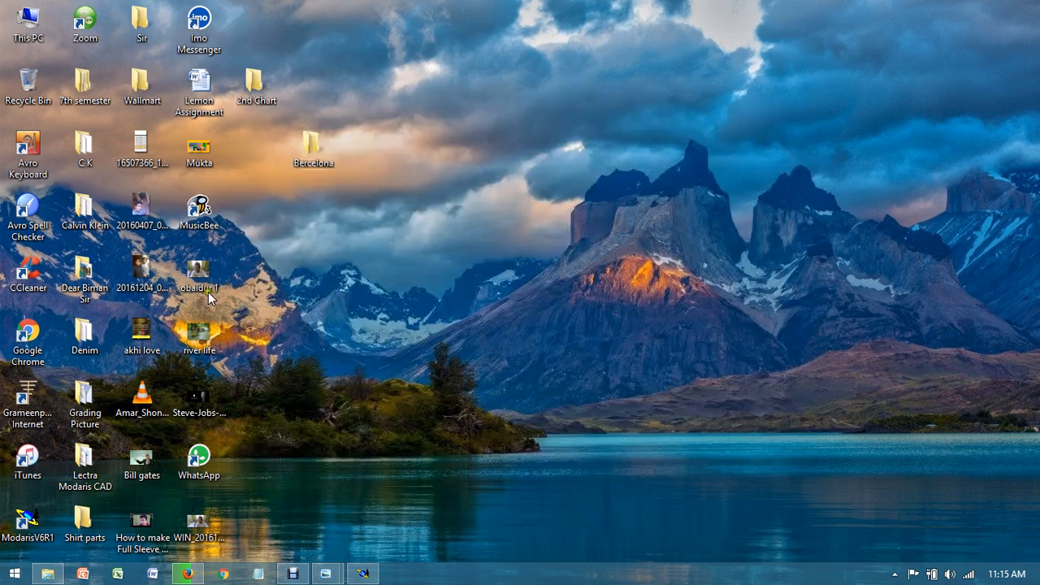
Step: Open the image "men-s-color t-shirt half" from the 2nd Chart folder, and minimize both the image and the folder
{"action": "double_click", "coordinate": [260, 100]}
{"action": "double_click", "coordinate": [535, 229]}
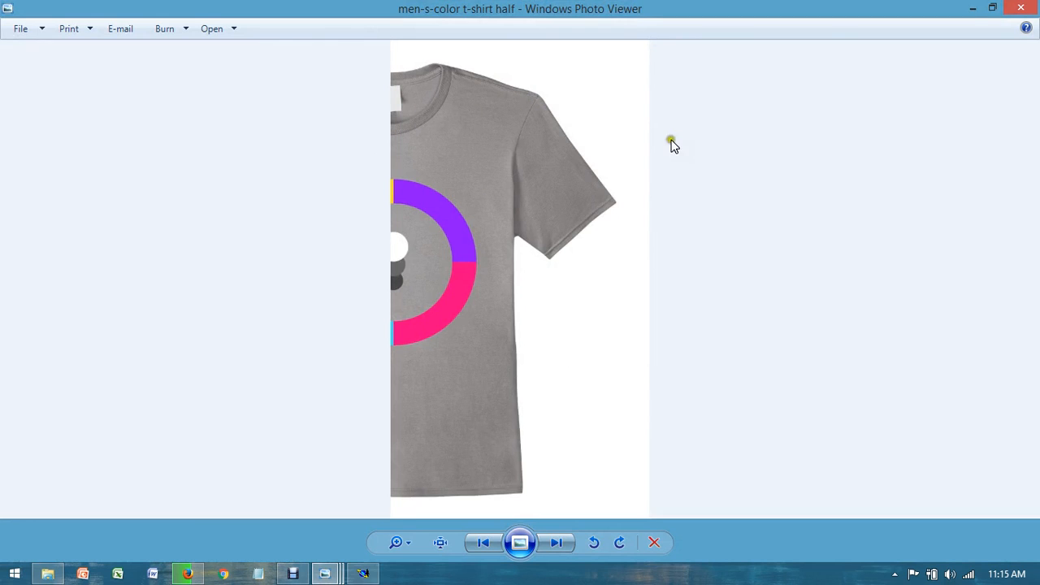
{"action": "left_click", "coordinate": [974, 7]}
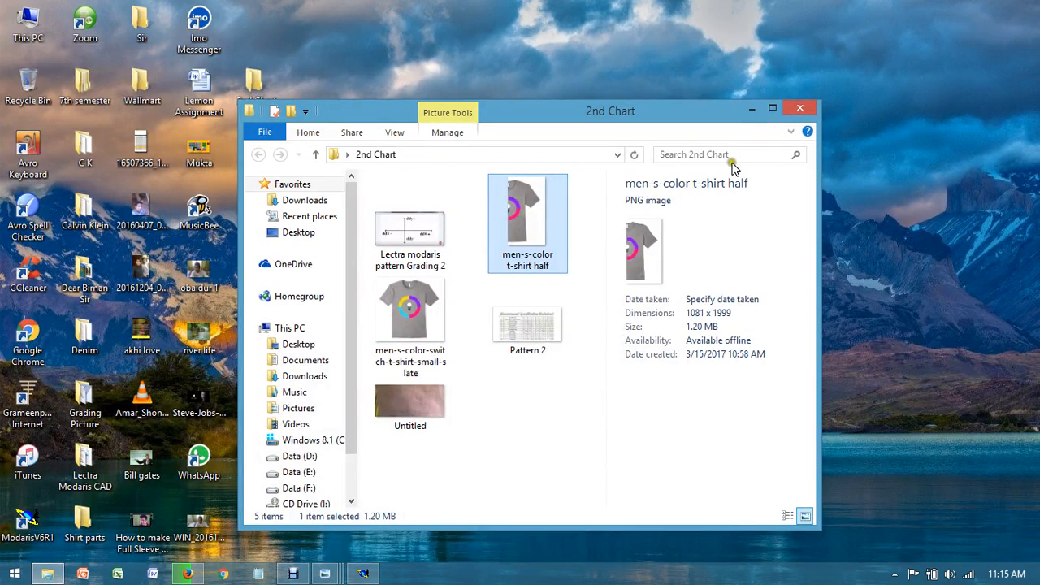
{"action": "left_click", "coordinate": [748, 102]}
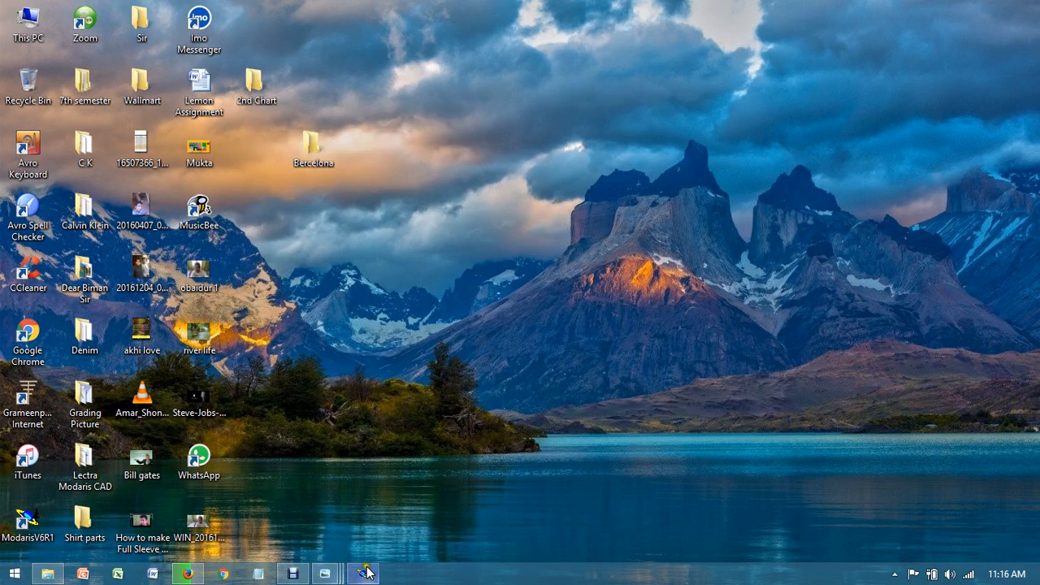
Step: Switch to the open Pattern 2 worksheet in Windows Photo Viewer to read the garment measurements by size
{"action": "left_click", "coordinate": [327, 575]}
{"action": "mouse_move", "coordinate": [328, 576]}
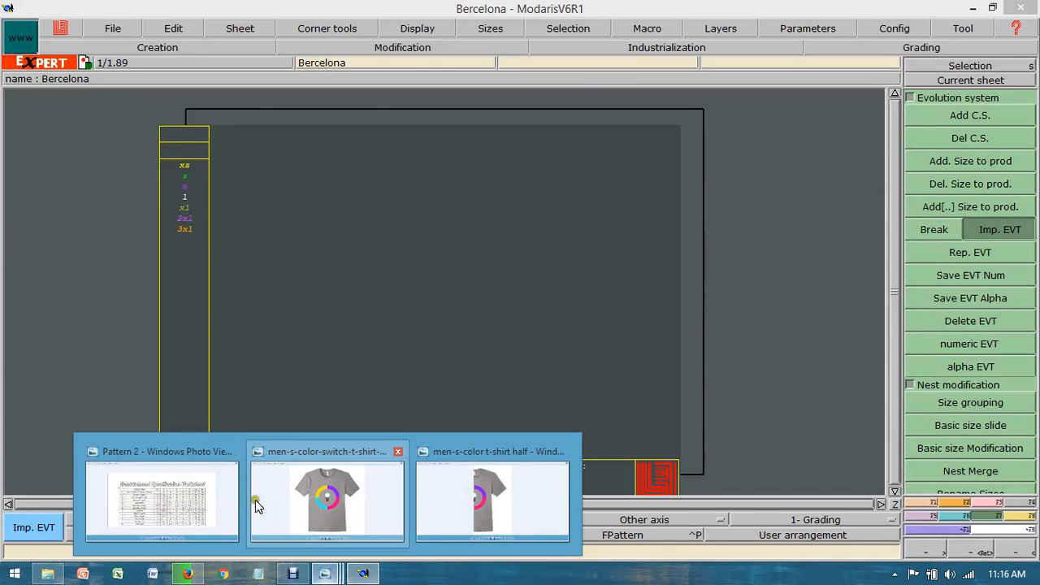
{"action": "left_click", "coordinate": [214, 495]}
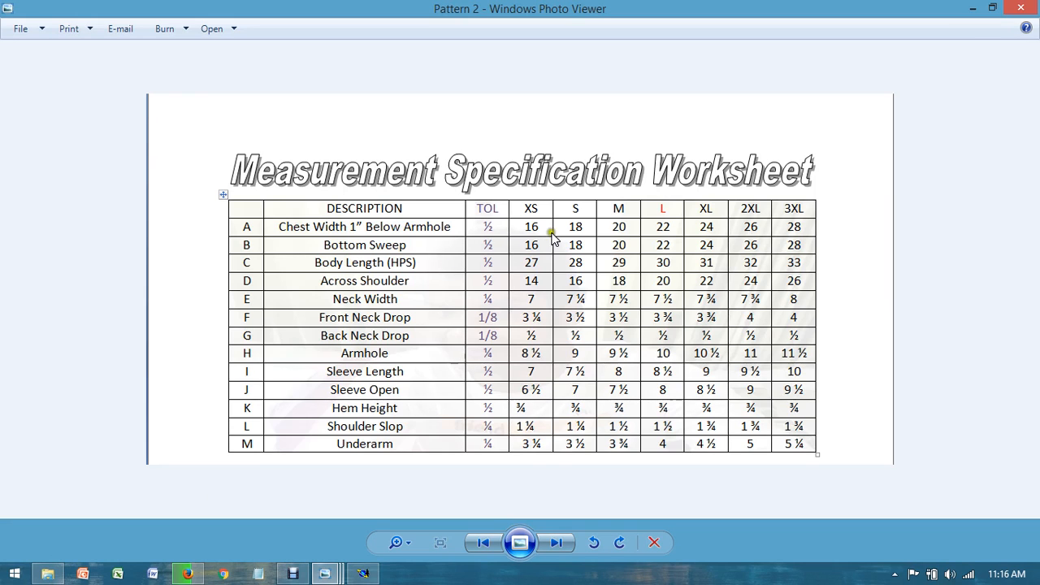
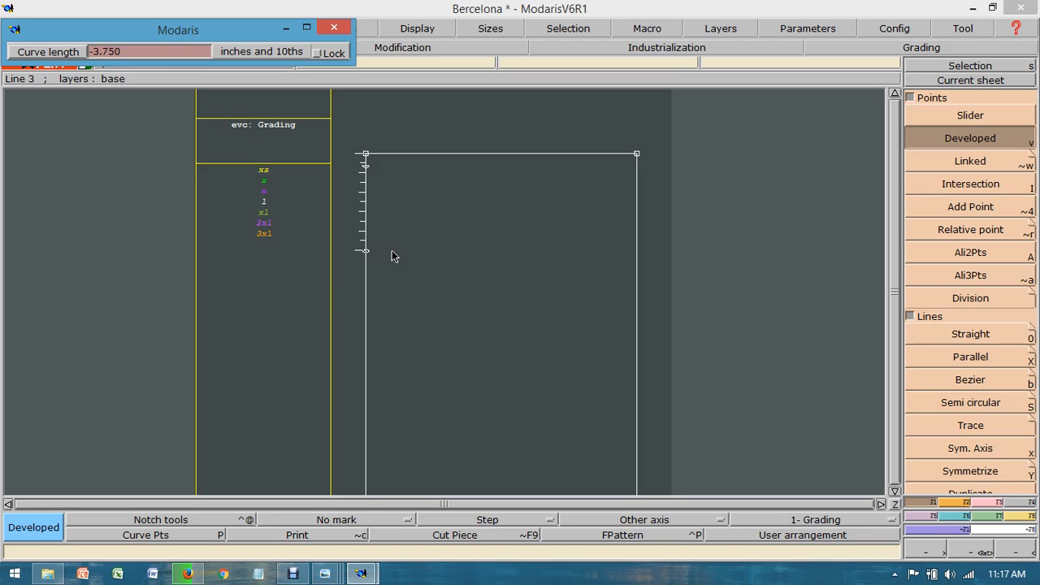
Step: Place the front neck drop point 3.75 inches down the centre line, and check the neck width in the Pattern 2 worksheet
{"action": "left_click", "coordinate": [444, 214]}
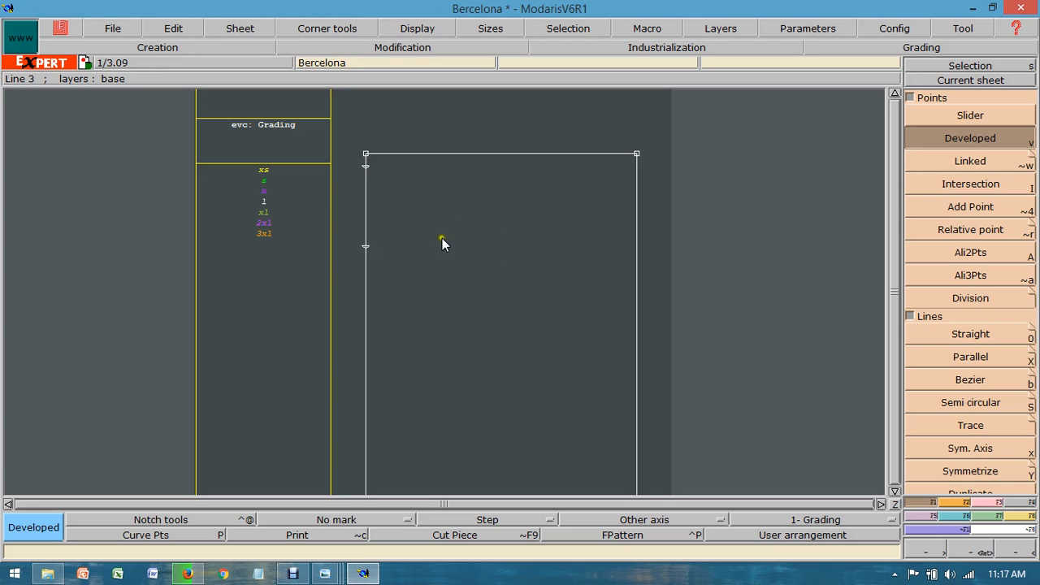
{"action": "left_click", "coordinate": [324, 573]}
{"action": "left_click", "coordinate": [224, 488]}
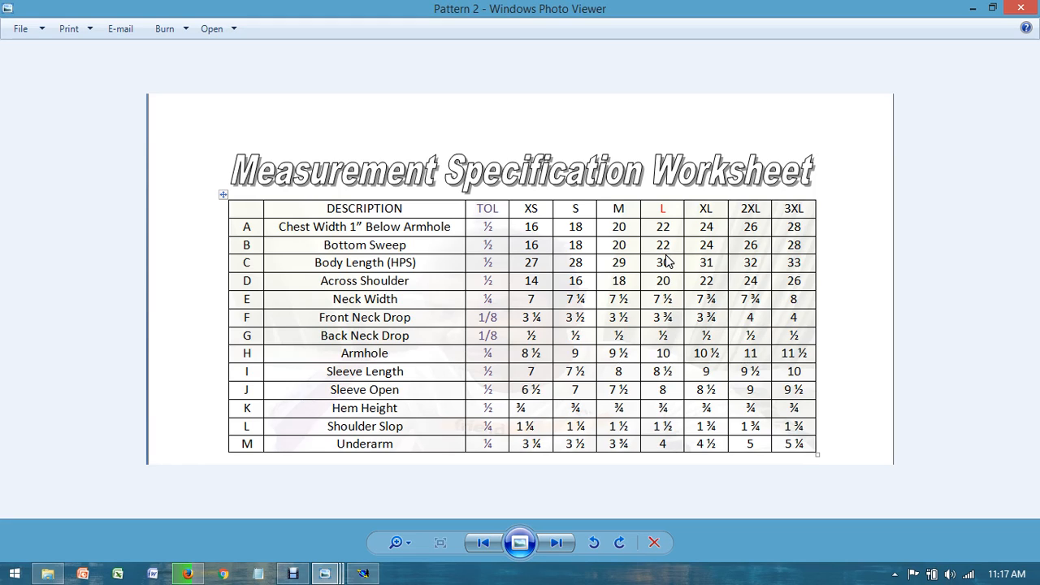
{"action": "left_click", "coordinate": [363, 573]}
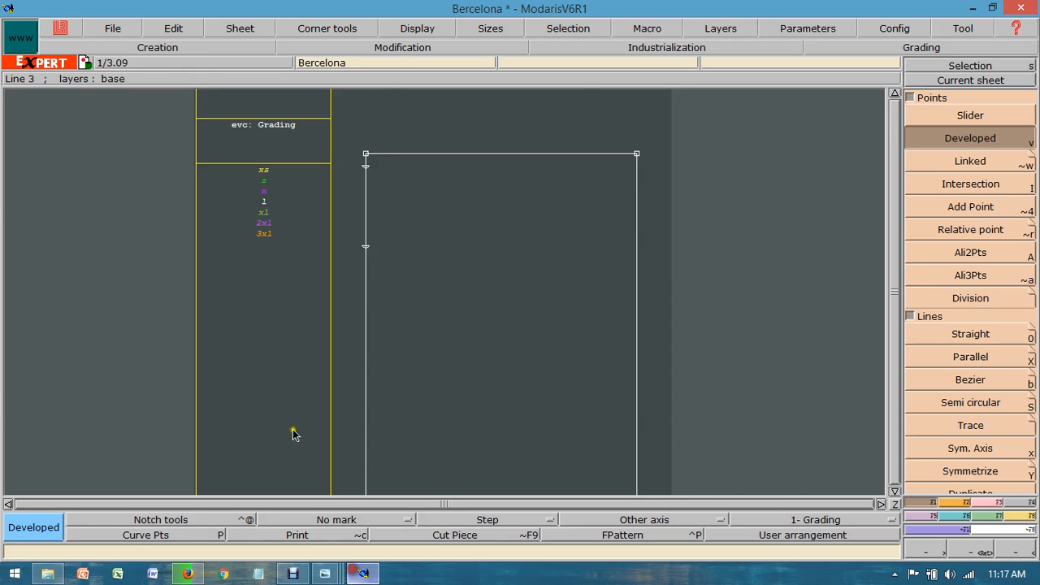
Step: Add a developed point for the neck width on the rectangle's upper line, 3.75 inches from the centre-line corner
{"action": "left_click", "coordinate": [366, 154]}
{"action": "left_click", "coordinate": [458, 158]}
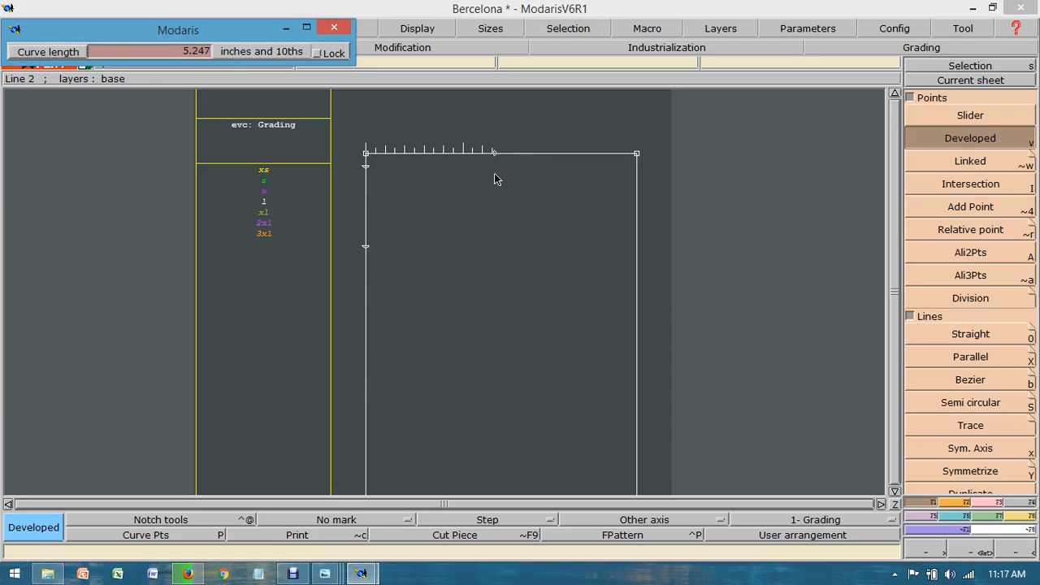
{"action": "key", "text": "Down"}
{"action": "type", "text": "3.75"}
{"action": "key", "text": "Return"}
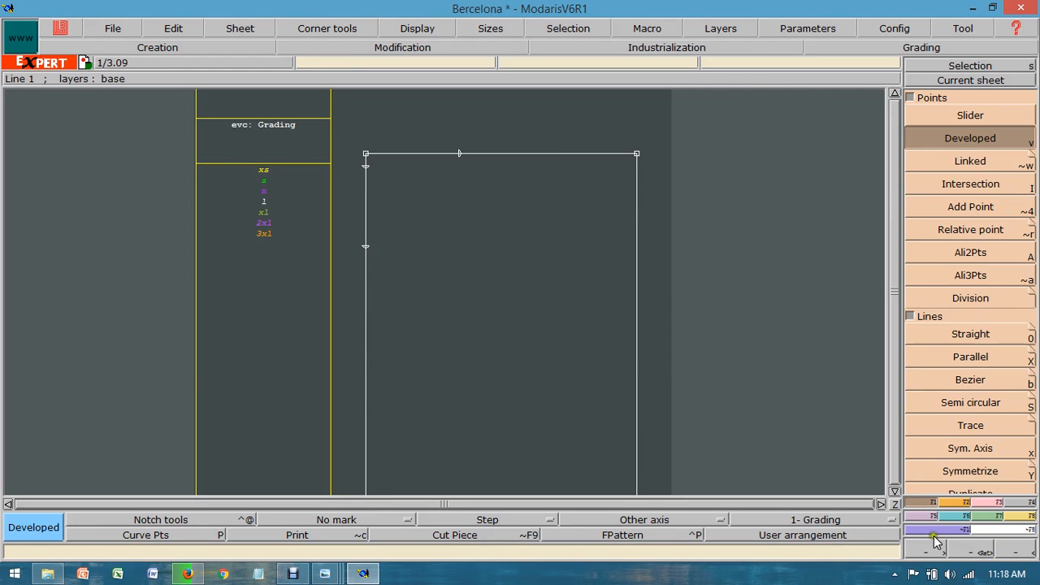
Step: Draw Bezier lines joining the back neck drop point and the front neck drop point to the neck width point
{"action": "left_click", "coordinate": [975, 552]}
{"action": "left_click_drag", "start_coordinate": [315, 147], "coordinate": [699, 290]}
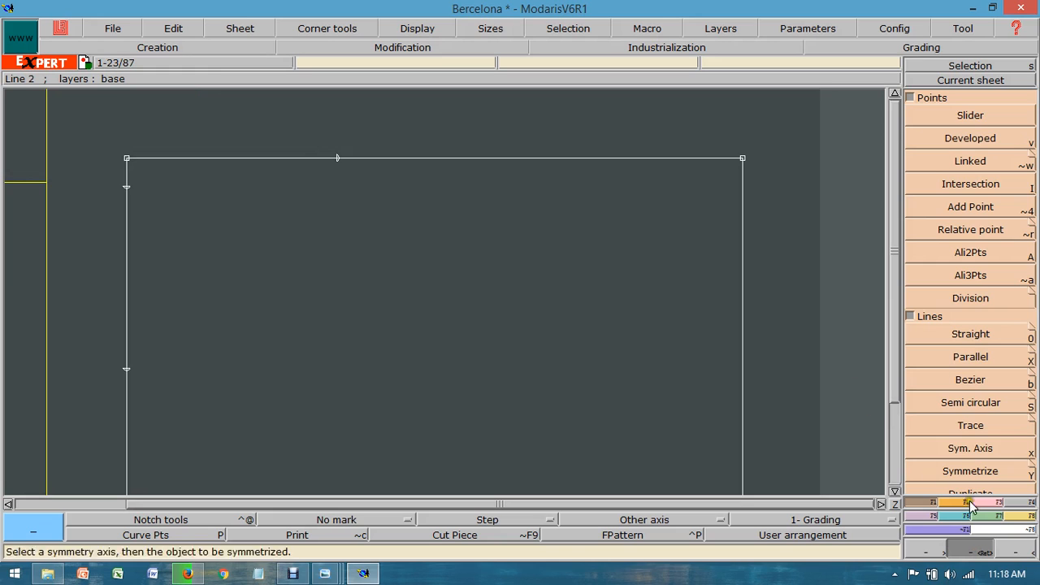
{"action": "left_click", "coordinate": [970, 380]}
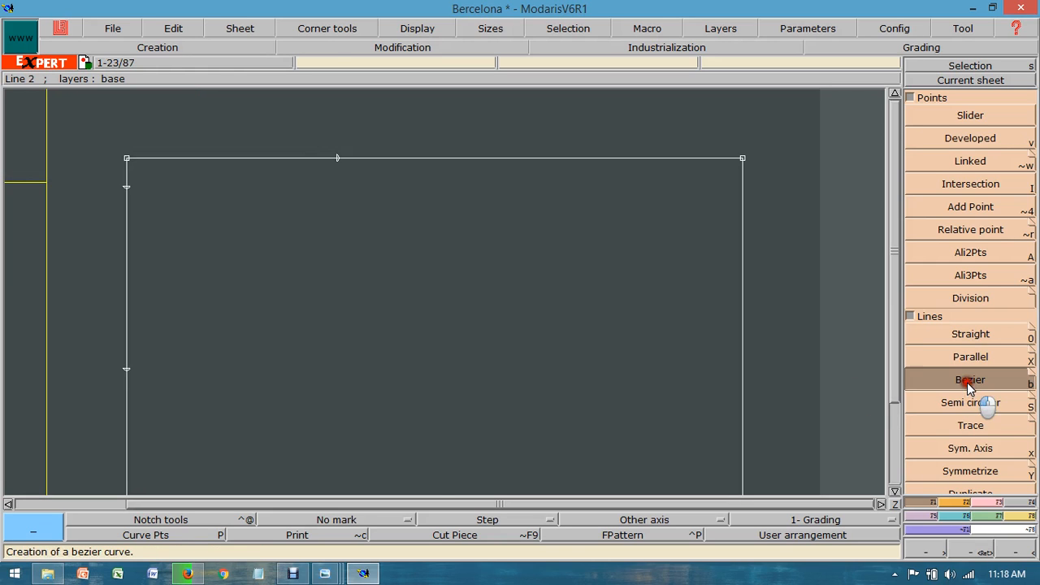
{"action": "left_click", "coordinate": [126, 186]}
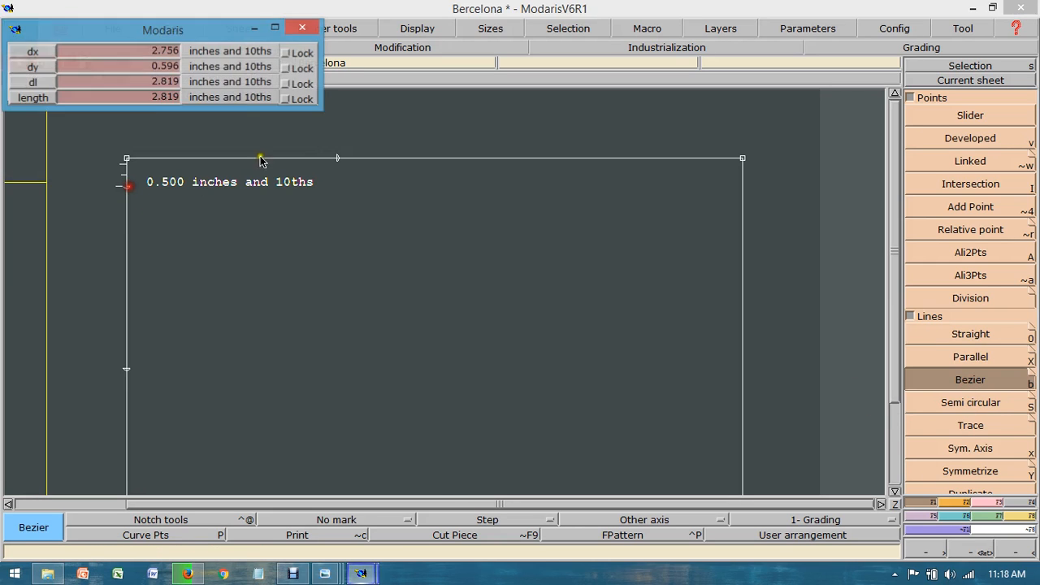
{"action": "left_click", "coordinate": [337, 157]}
{"action": "left_click", "coordinate": [127, 370]}
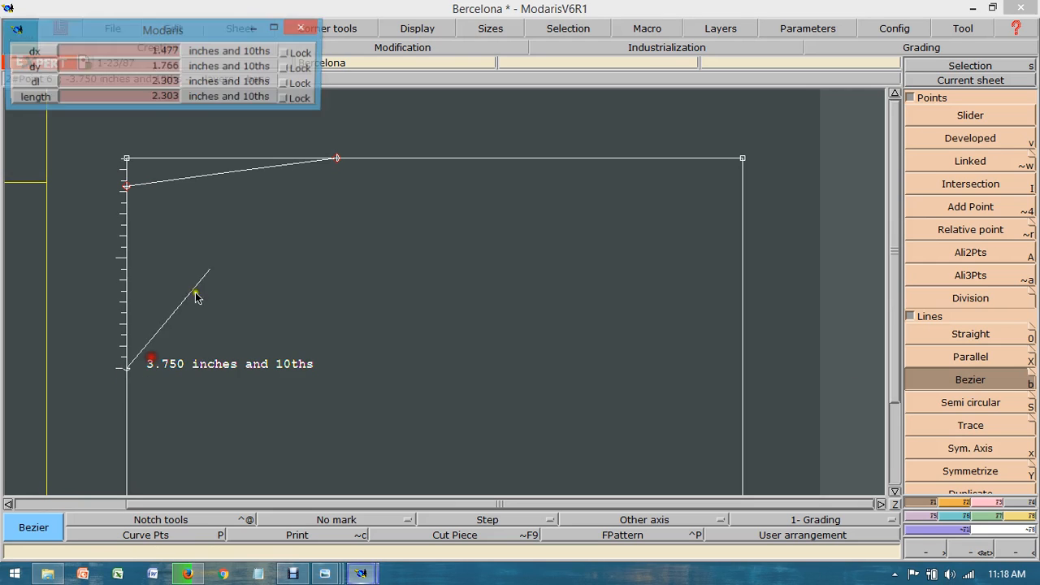
{"action": "left_click", "coordinate": [337, 158]}
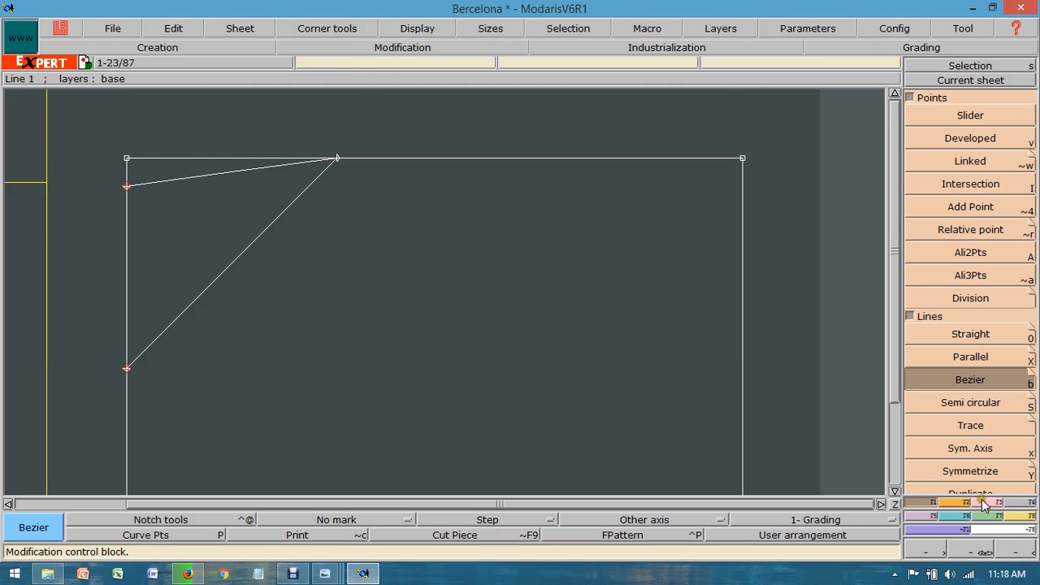
Step: Activate Reshape and turn on the display of curve handles for the neckline lines
{"action": "left_click", "coordinate": [962, 550]}
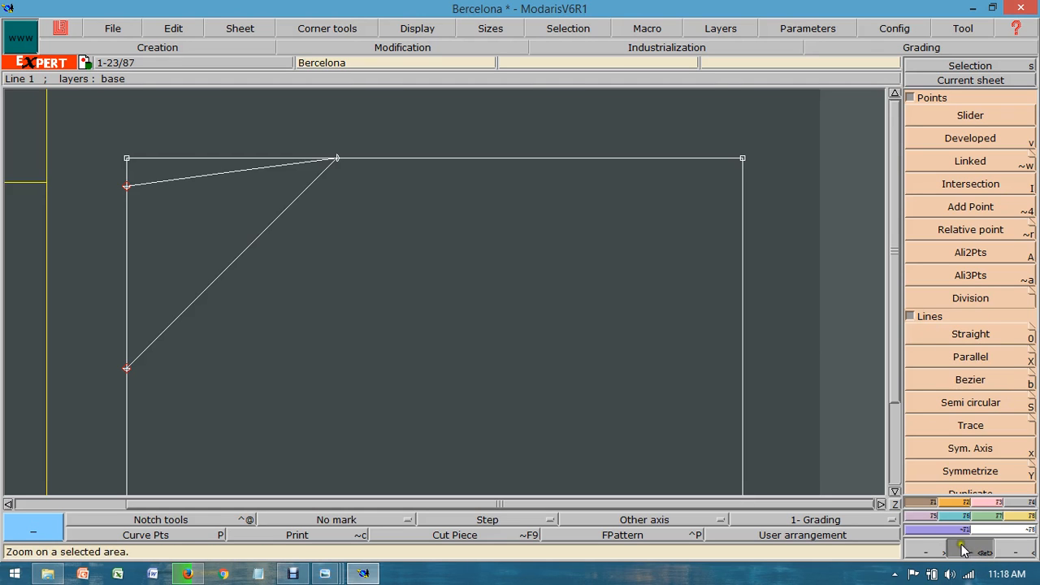
{"action": "left_click", "coordinate": [985, 501]}
{"action": "left_click", "coordinate": [969, 310]}
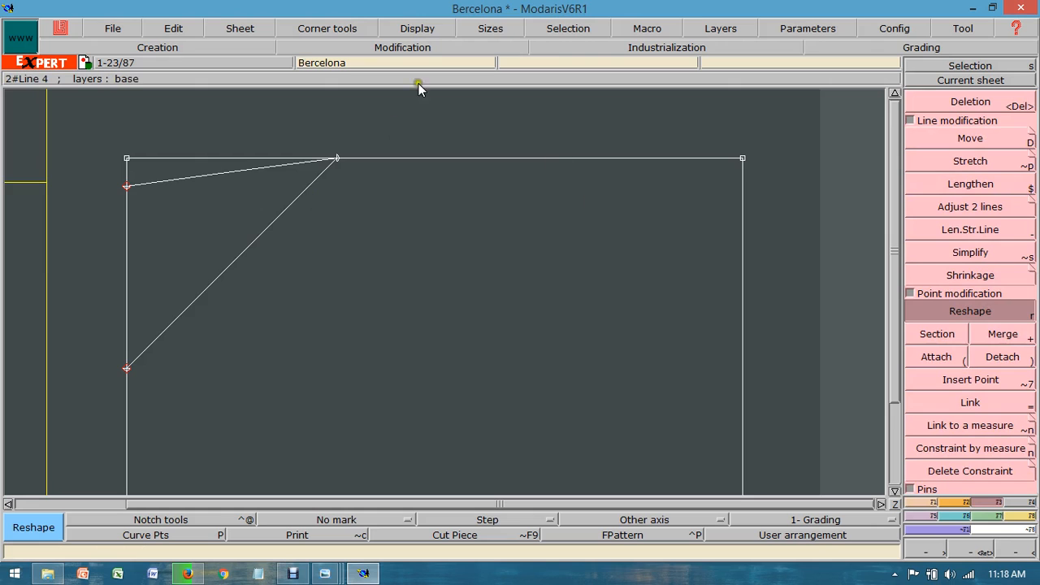
{"action": "left_click", "coordinate": [485, 28]}
{"action": "mouse_move", "coordinate": [408, 30]}
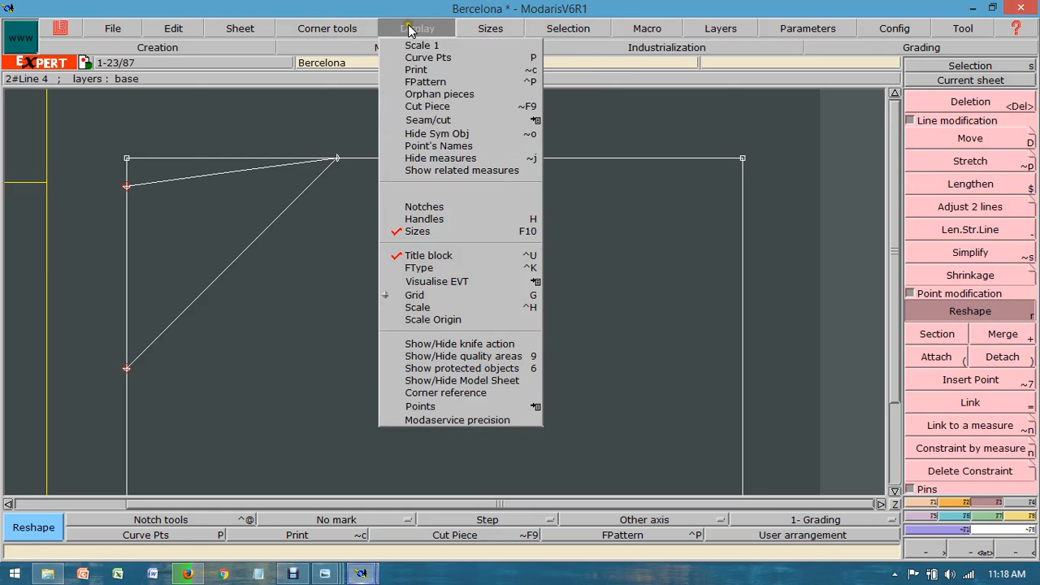
{"action": "left_click", "coordinate": [422, 218]}
Step: Reshape the front neckline into a deep rounded curve and the back neckline into a shallow curve using their handles
{"action": "left_click_drag", "start_coordinate": [163, 322], "coordinate": [260, 367]}
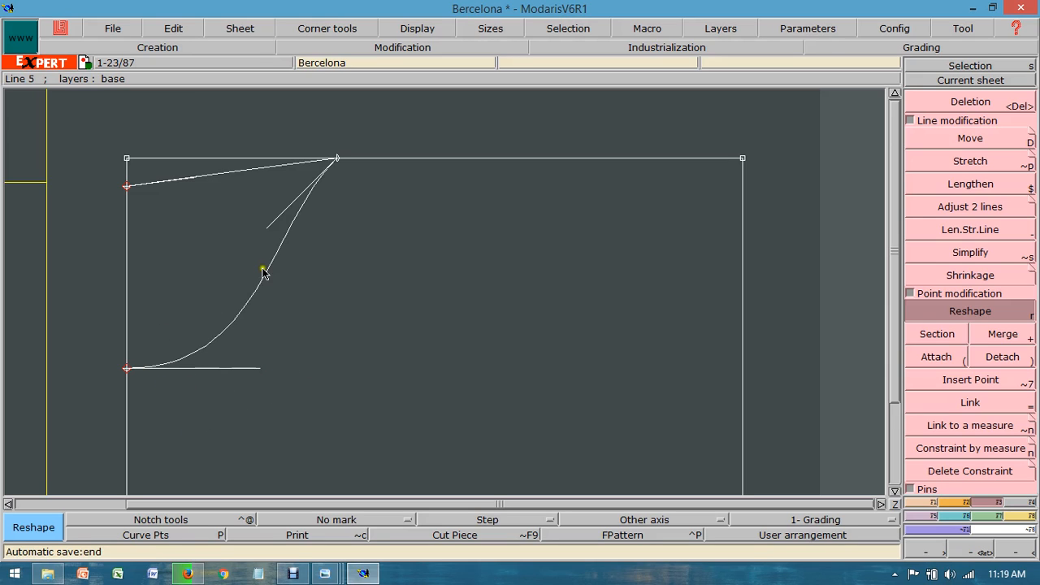
{"action": "left_click_drag", "start_coordinate": [262, 273], "coordinate": [311, 267]}
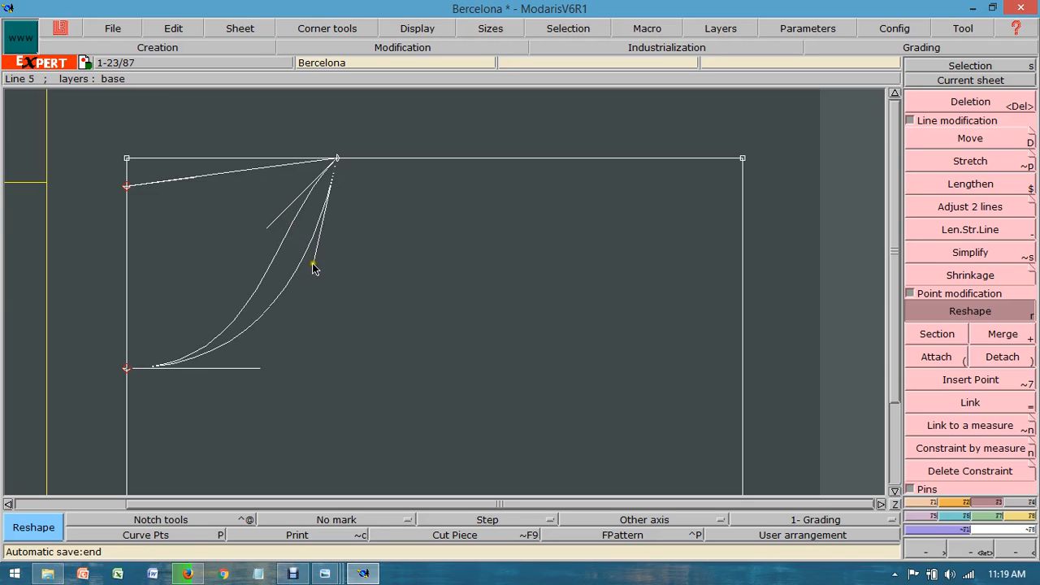
{"action": "left_click", "coordinate": [313, 271]}
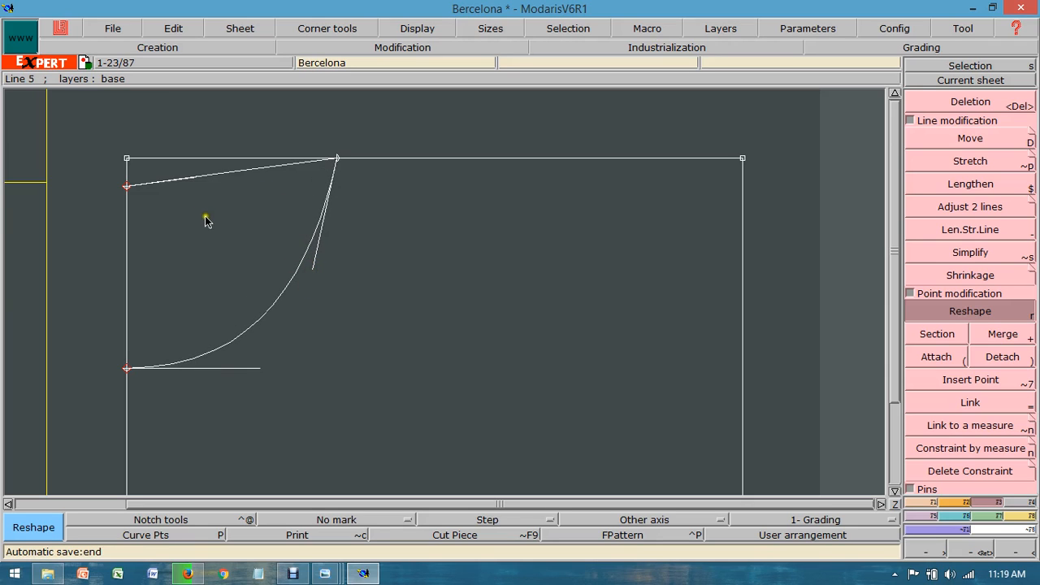
{"action": "left_click_drag", "start_coordinate": [179, 179], "coordinate": [283, 187]}
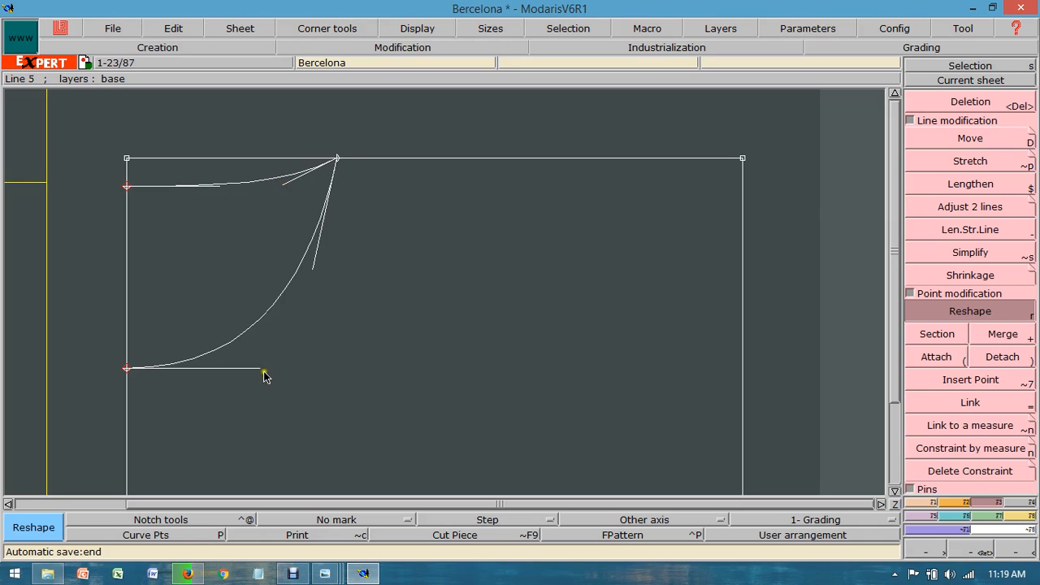
Step: Check the size L shoulder slope in the Pattern 2 measurement worksheet and return to the Modaris pattern sheet
{"action": "left_click", "coordinate": [893, 504]}
{"action": "left_click", "coordinate": [971, 552]}
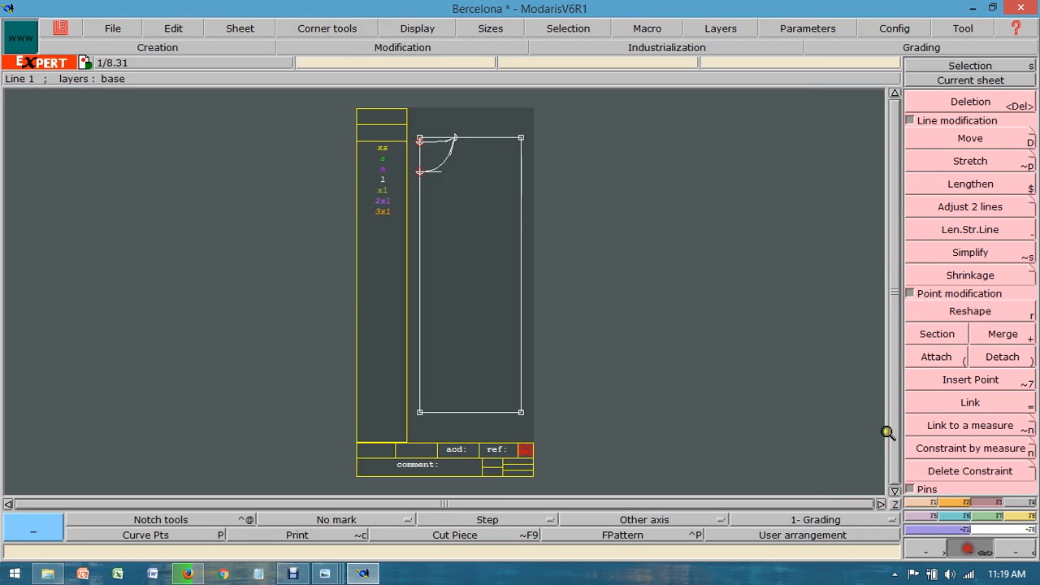
{"action": "left_click_drag", "start_coordinate": [355, 137], "coordinate": [621, 231]}
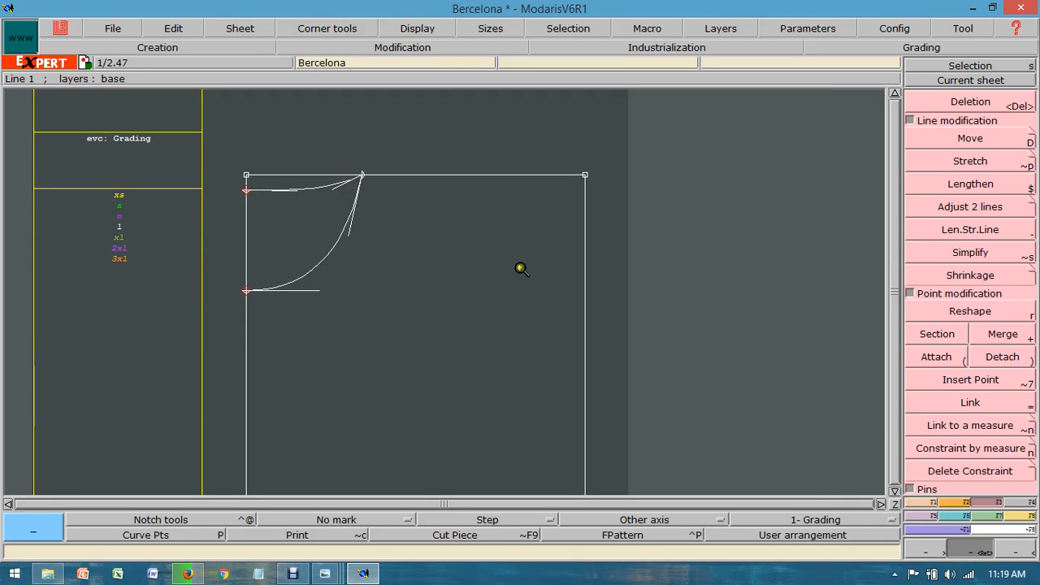
{"action": "mouse_move", "coordinate": [324, 572]}
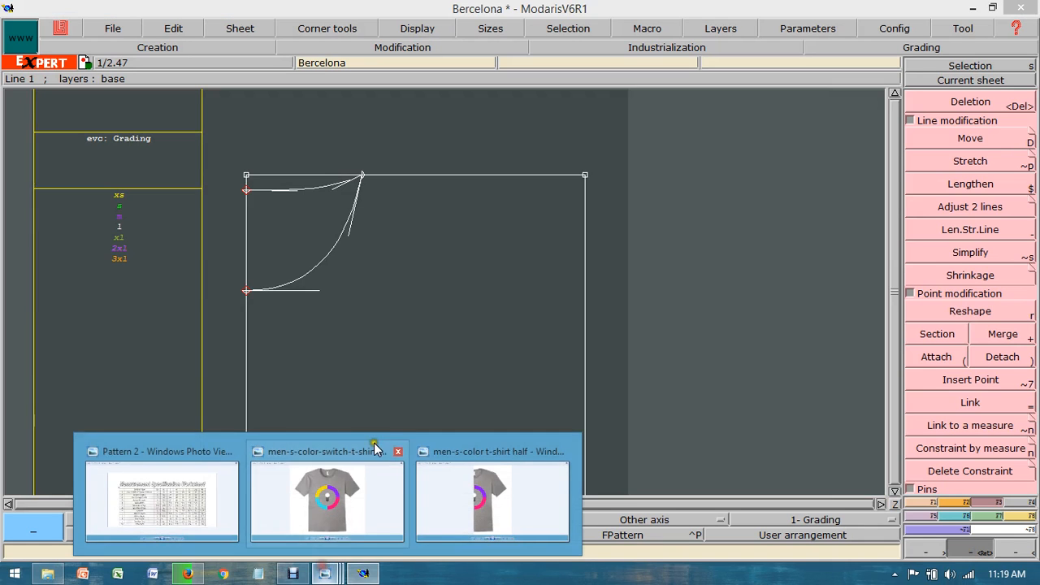
{"action": "left_click", "coordinate": [195, 500]}
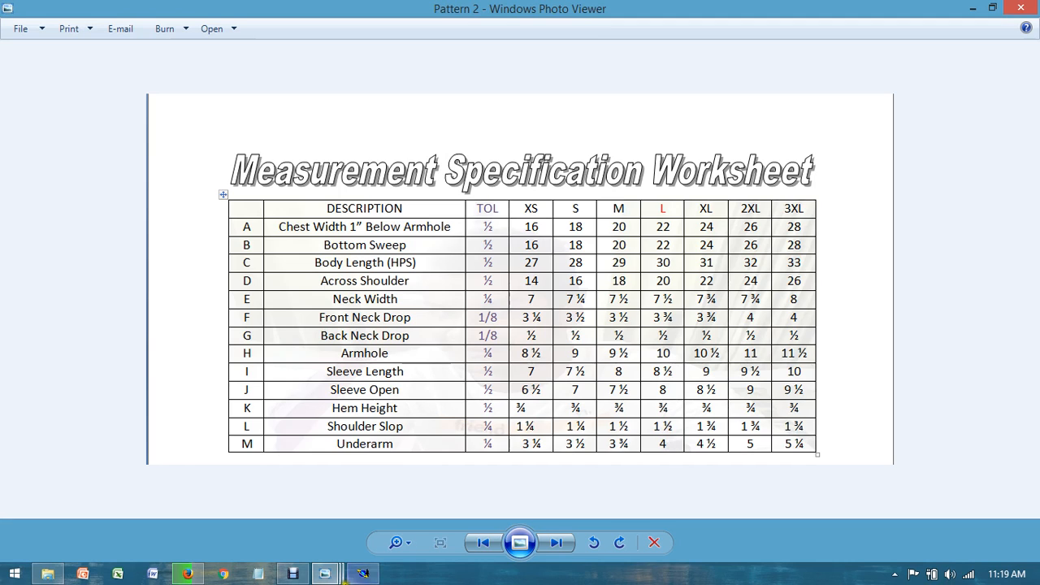
{"action": "left_click", "coordinate": [362, 574]}
Step: Draw a line parallel to the rectangle's upper line at a distance of -1.5 inches for the shoulder slope
{"action": "left_click", "coordinate": [932, 502]}
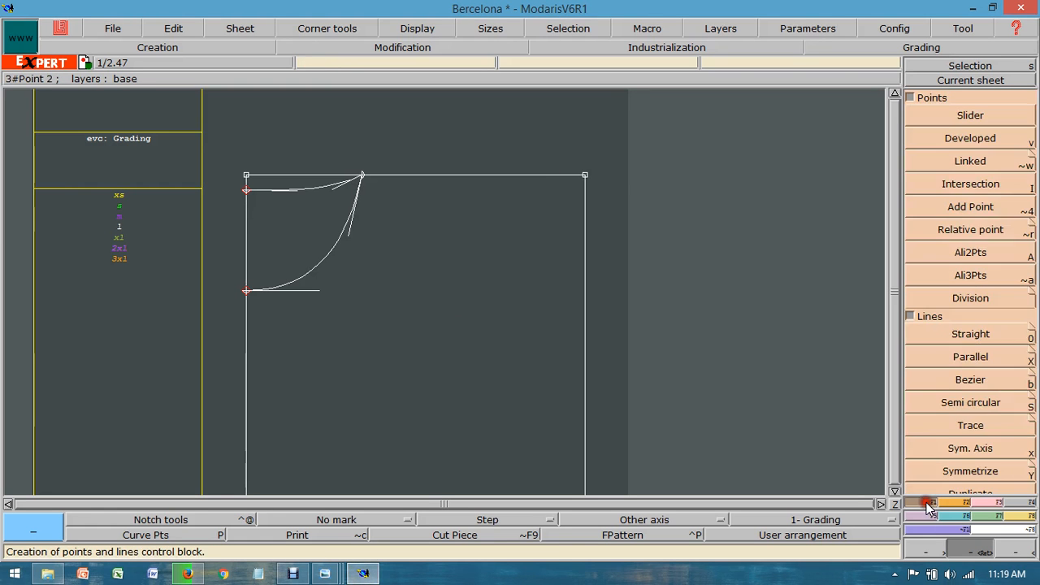
{"action": "left_click", "coordinate": [970, 361]}
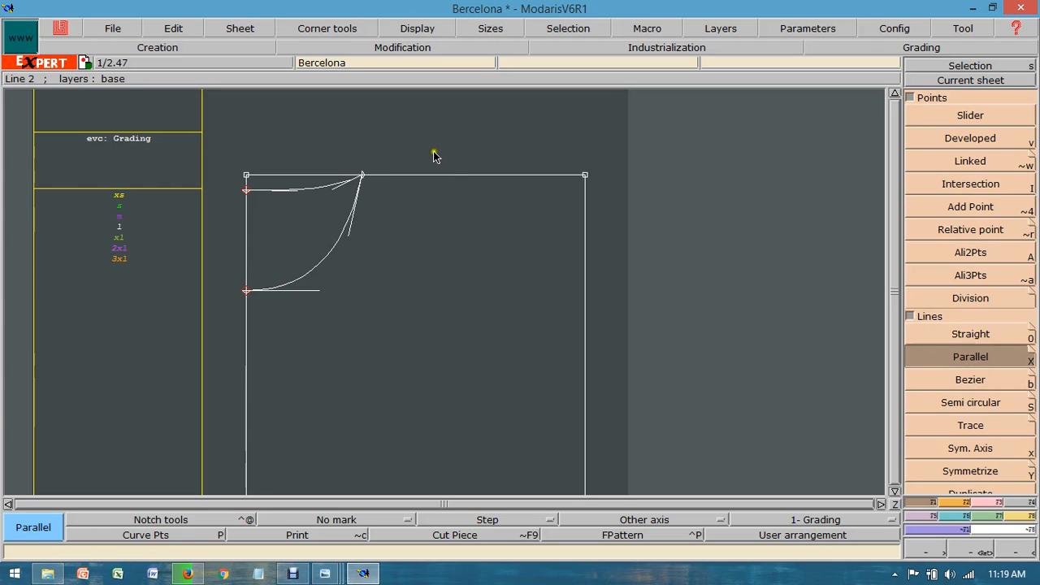
{"action": "left_click", "coordinate": [452, 176]}
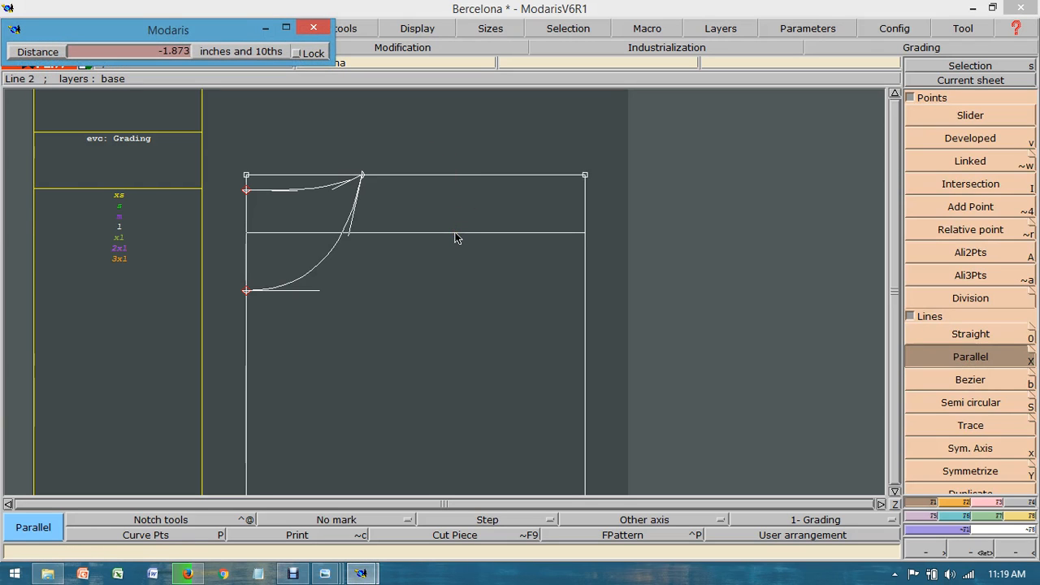
{"action": "left_click", "coordinate": [438, 238]}
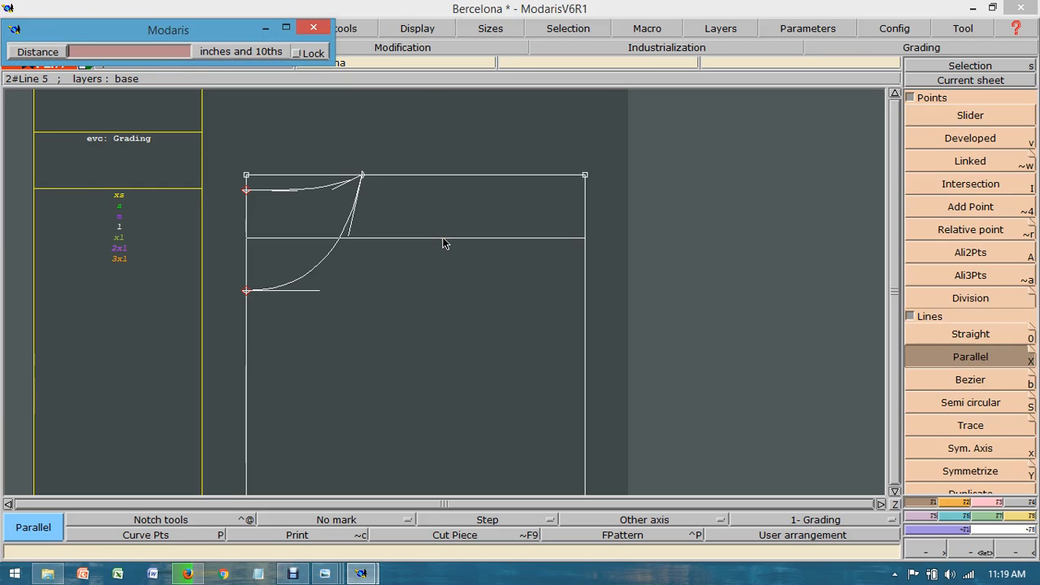
{"action": "type", "text": "-1.5"}
{"action": "key", "text": "Return"}
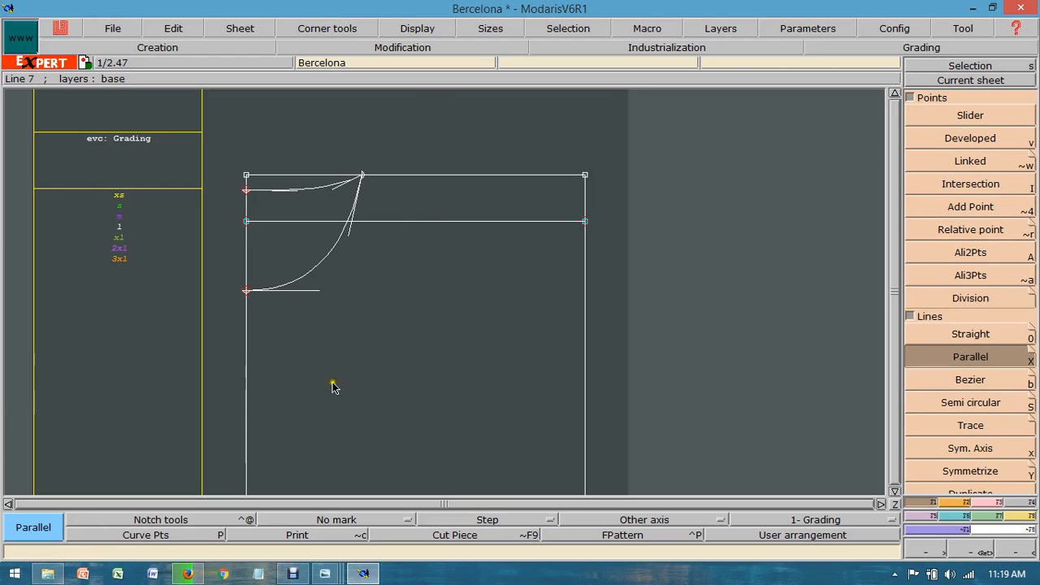
Step: Compare the worksheet's across shoulder and neck width values with the full T-shirt image, and return to the Modaris pattern sheet
{"action": "left_click", "coordinate": [324, 573]}
{"action": "mouse_move", "coordinate": [341, 522]}
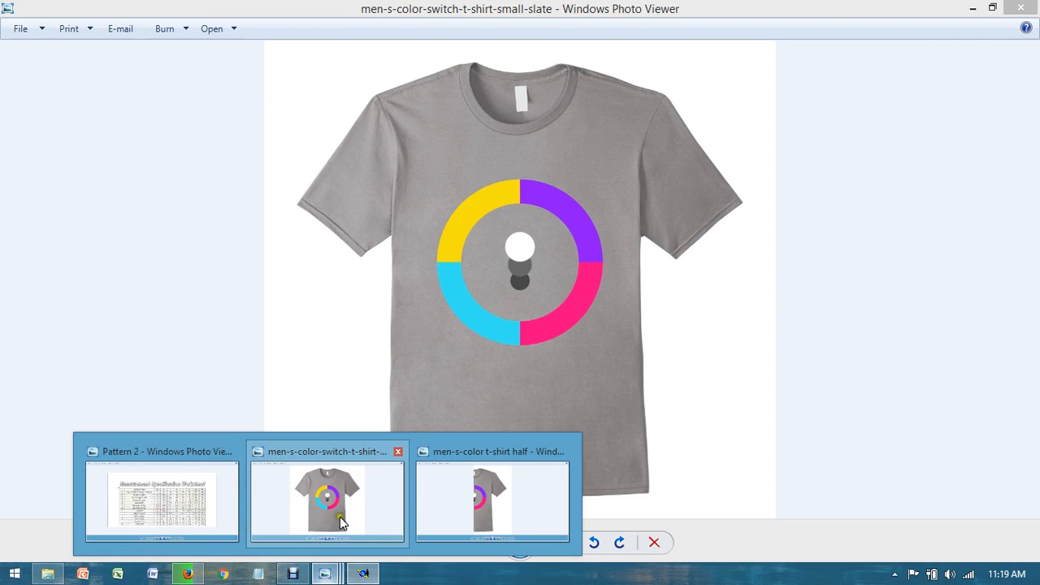
{"action": "left_click", "coordinate": [161, 497]}
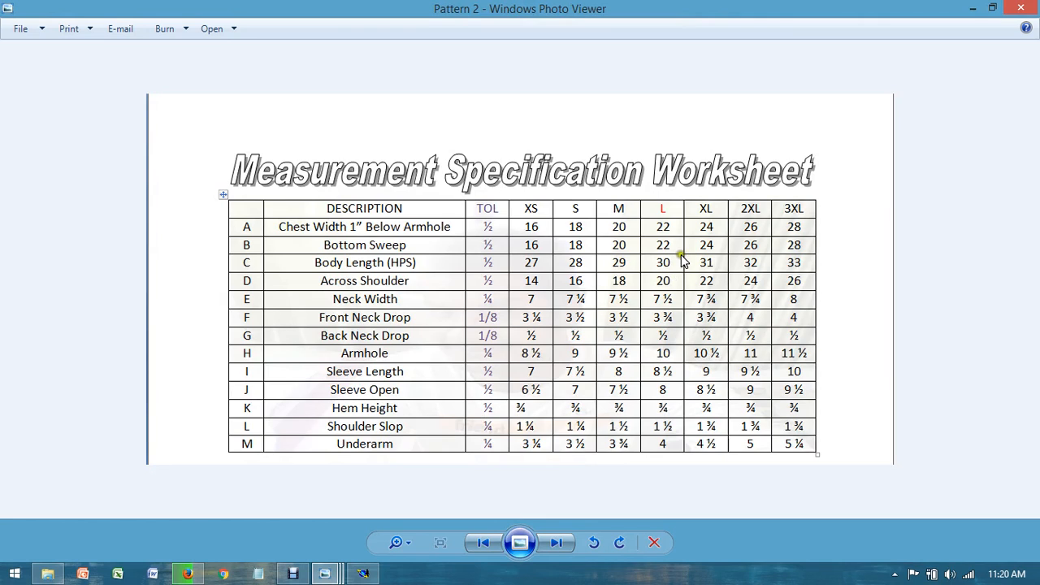
{"action": "left_click", "coordinate": [341, 504]}
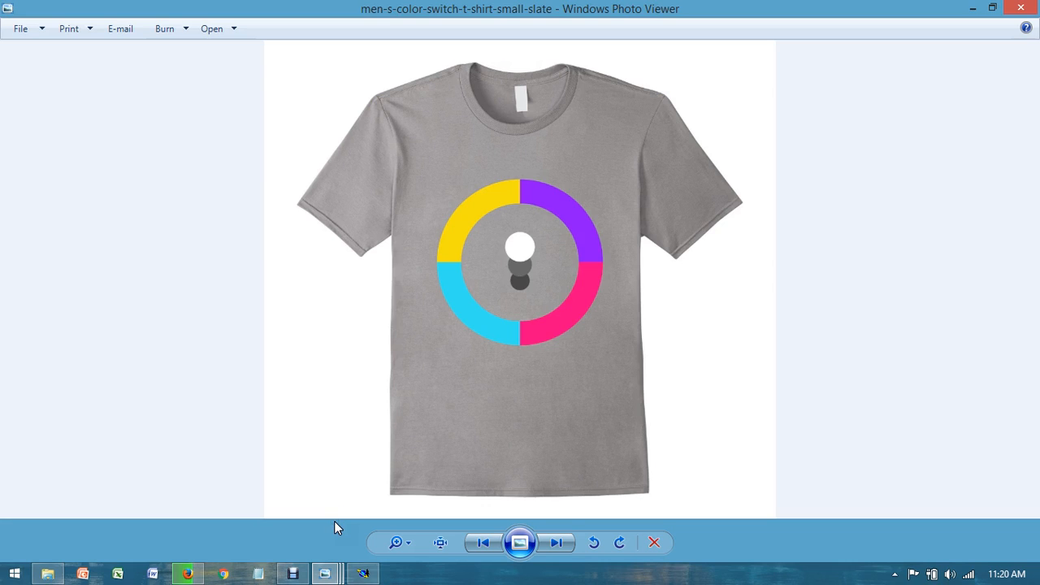
{"action": "left_click", "coordinate": [324, 574]}
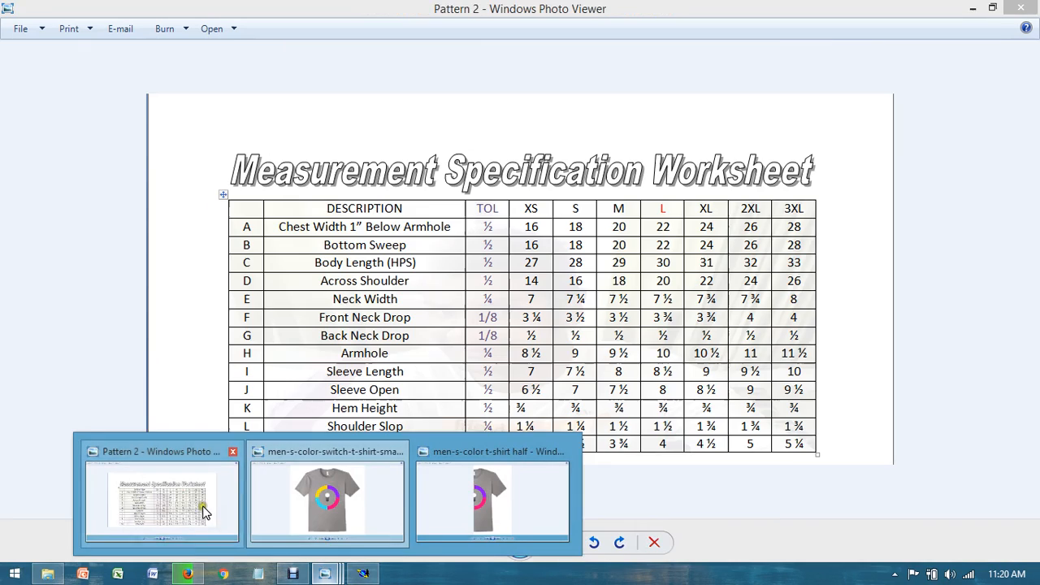
{"action": "left_click", "coordinate": [208, 497]}
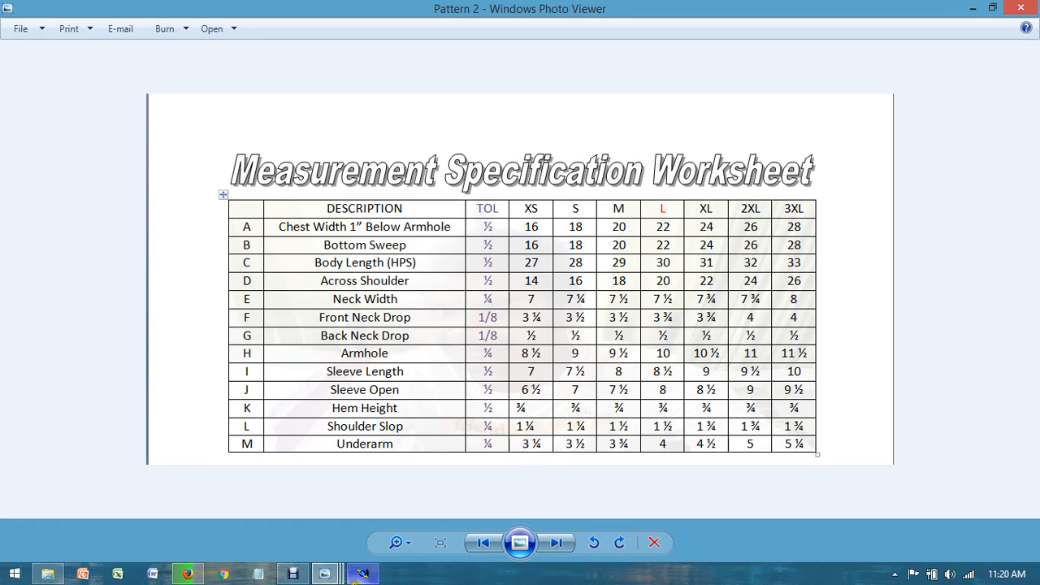
{"action": "left_click", "coordinate": [362, 574]}
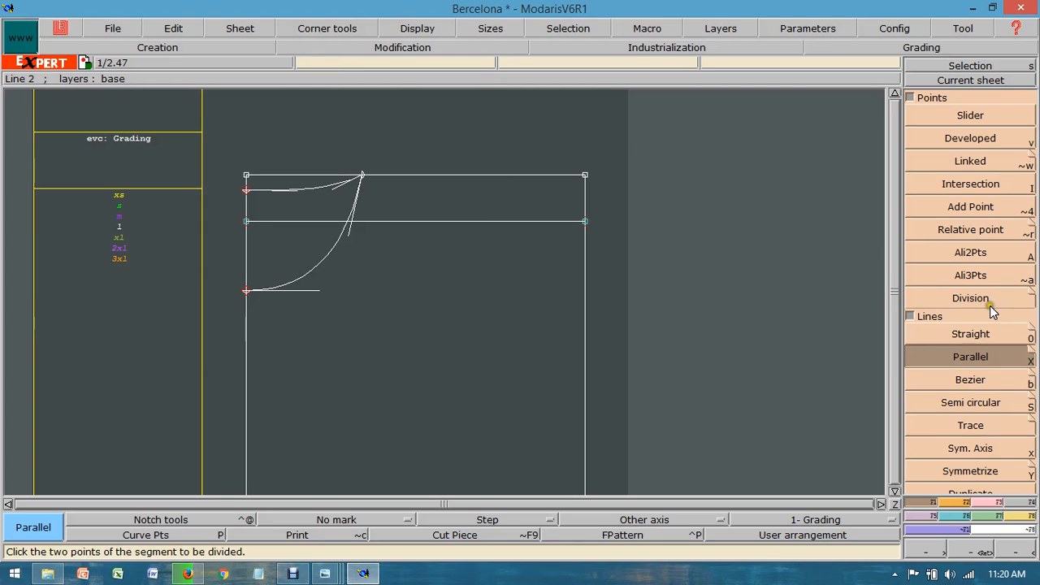
Step: Draw the straight shoulder line, 6.25 inches long, from the neck width point down to the shoulder slope line
{"action": "left_click", "coordinate": [969, 335]}
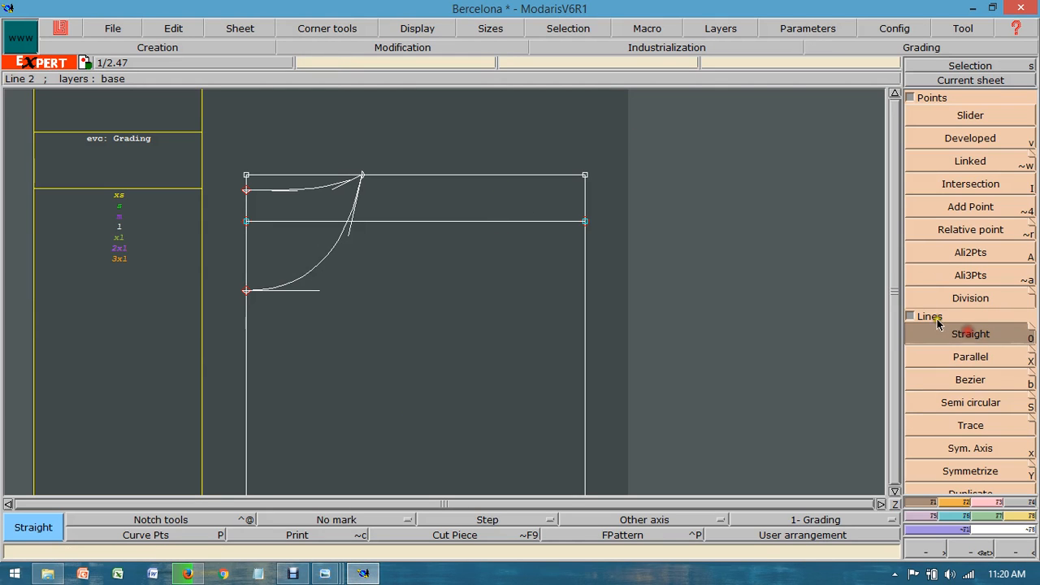
{"action": "left_click", "coordinate": [363, 175]}
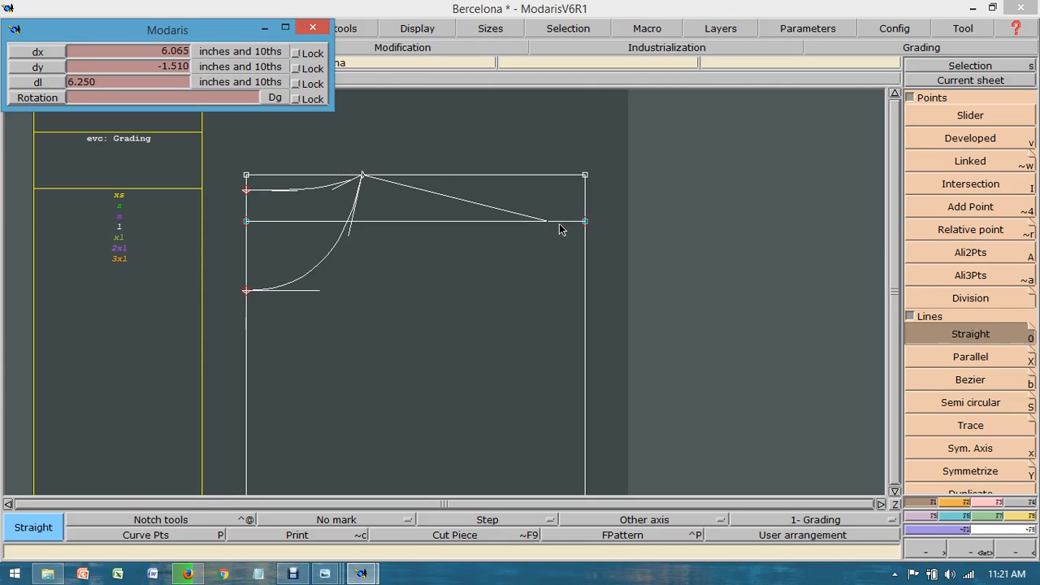
{"action": "key", "text": "Return"}
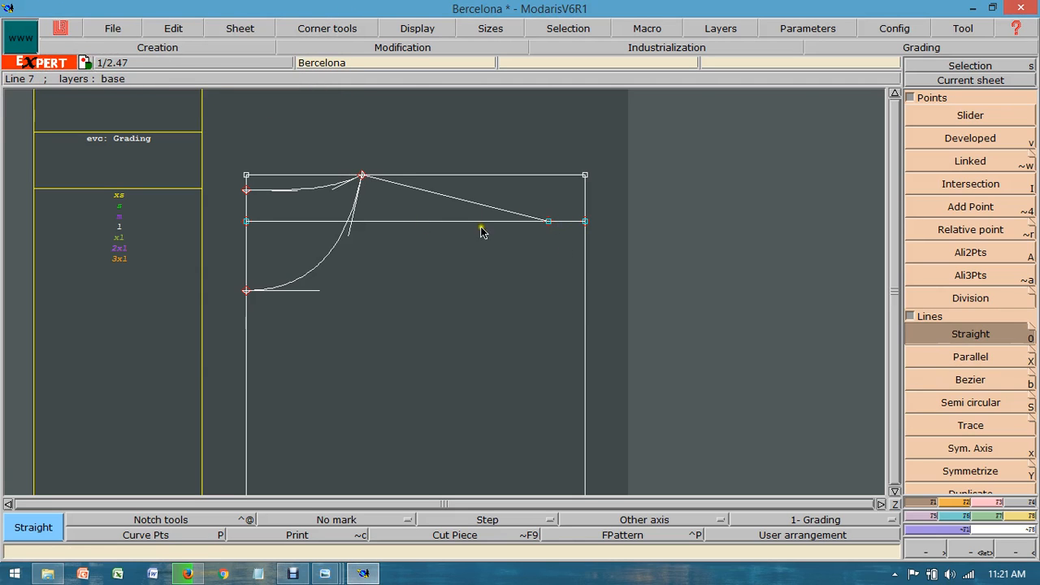
Step: Delete the horizontal shoulder slope guide line, keeping the slanted shoulder line
{"action": "left_click", "coordinate": [987, 502]}
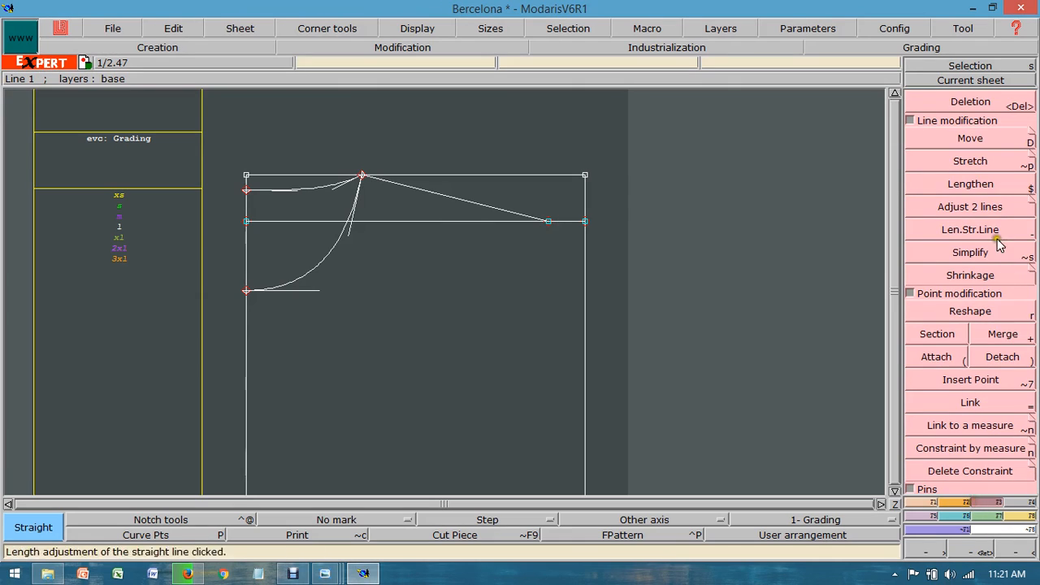
{"action": "left_click", "coordinate": [970, 102]}
{"action": "left_click", "coordinate": [482, 221]}
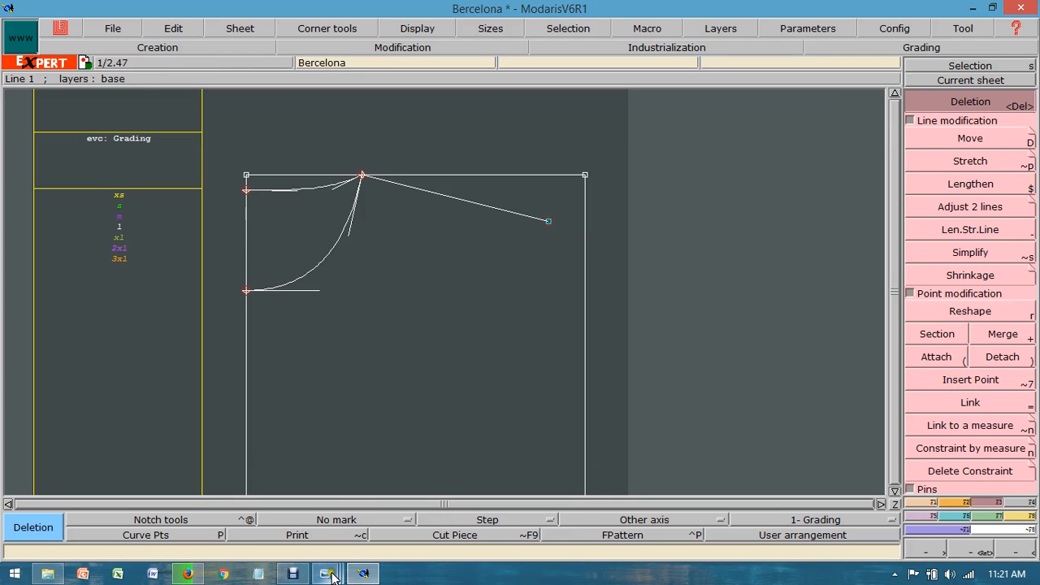
Step: Check the size L armhole measurement in the worksheet and the armhole shape in the T-shirt image, and return to the Modaris pattern sheet
{"action": "mouse_move", "coordinate": [326, 573]}
{"action": "left_click", "coordinate": [207, 498]}
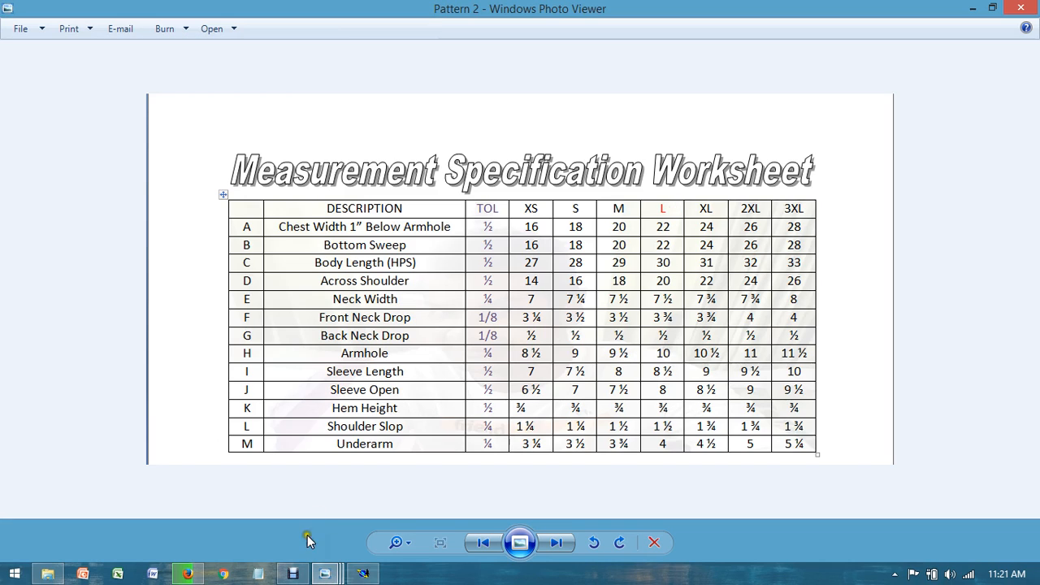
{"action": "left_click", "coordinate": [363, 573]}
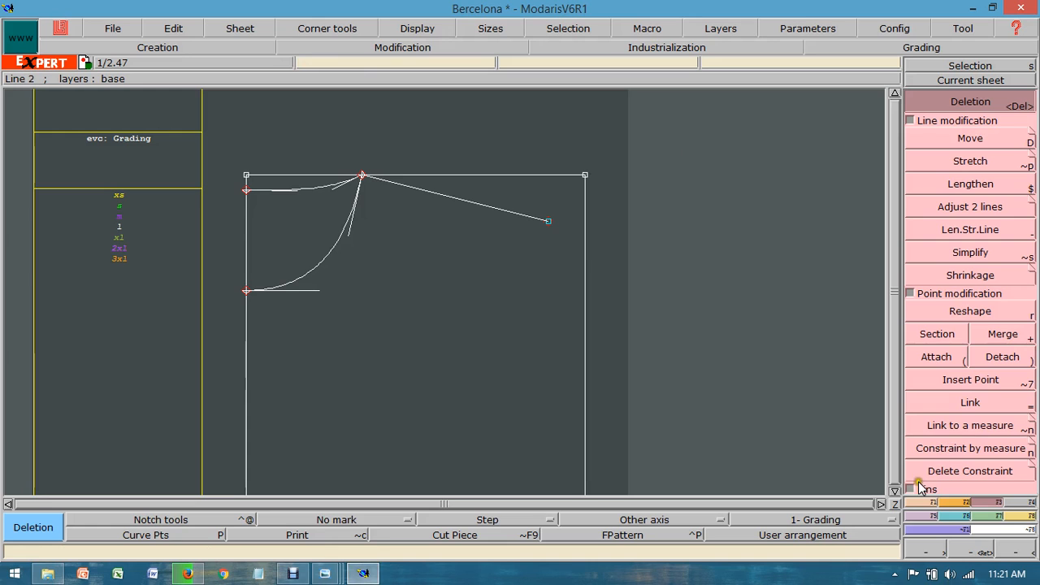
{"action": "left_click", "coordinate": [930, 505]}
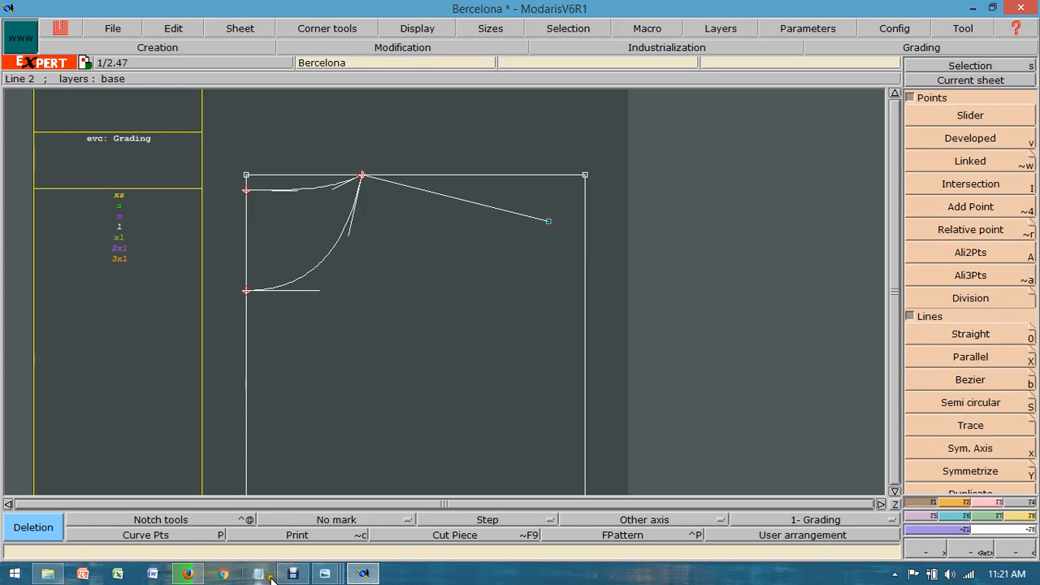
{"action": "mouse_move", "coordinate": [324, 574]}
{"action": "left_click", "coordinate": [325, 483]}
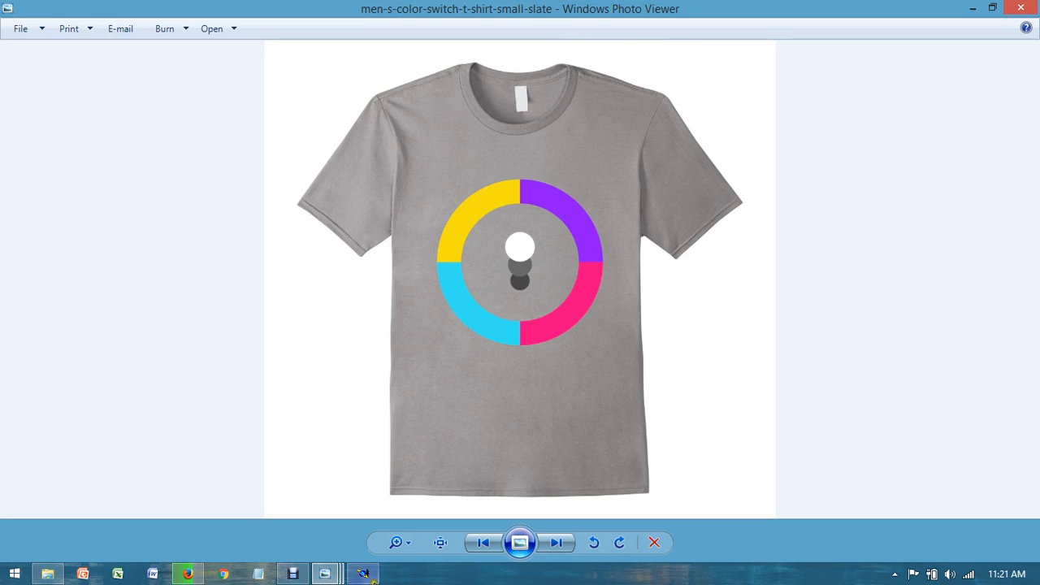
{"action": "left_click", "coordinate": [363, 574]}
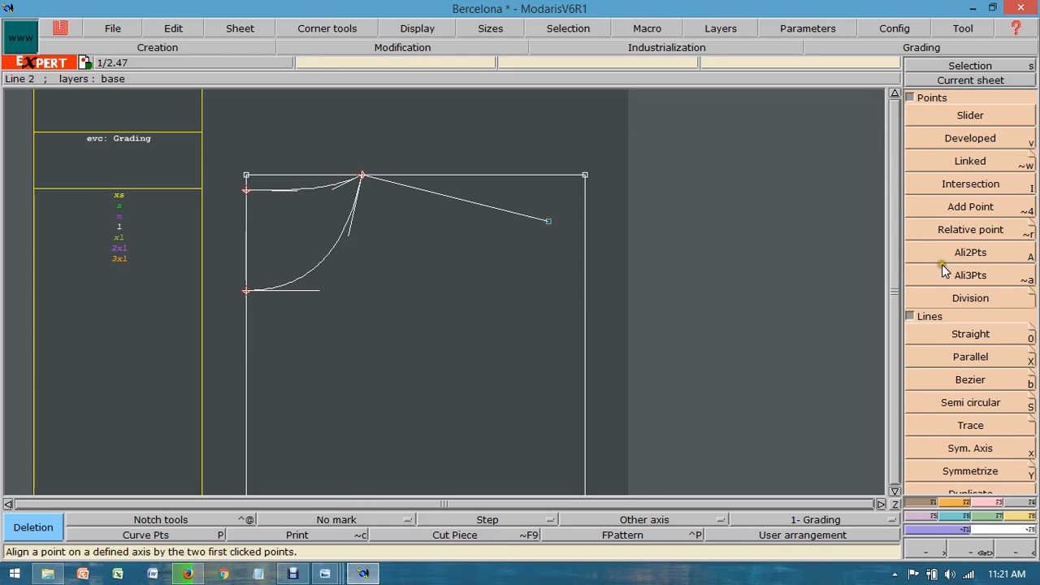
Step: Draw the armhole as a Bezier line, 10 inches long, from the shoulder end point to the rectangle's outer vertical side
{"action": "left_click", "coordinate": [984, 379]}
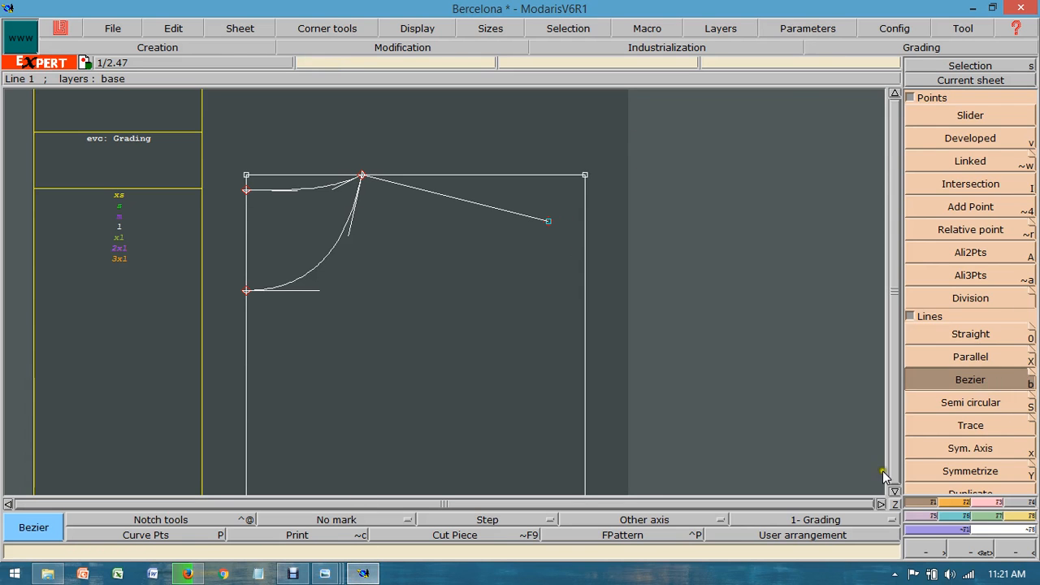
{"action": "left_click", "coordinate": [894, 491]}
{"action": "left_click", "coordinate": [548, 171]}
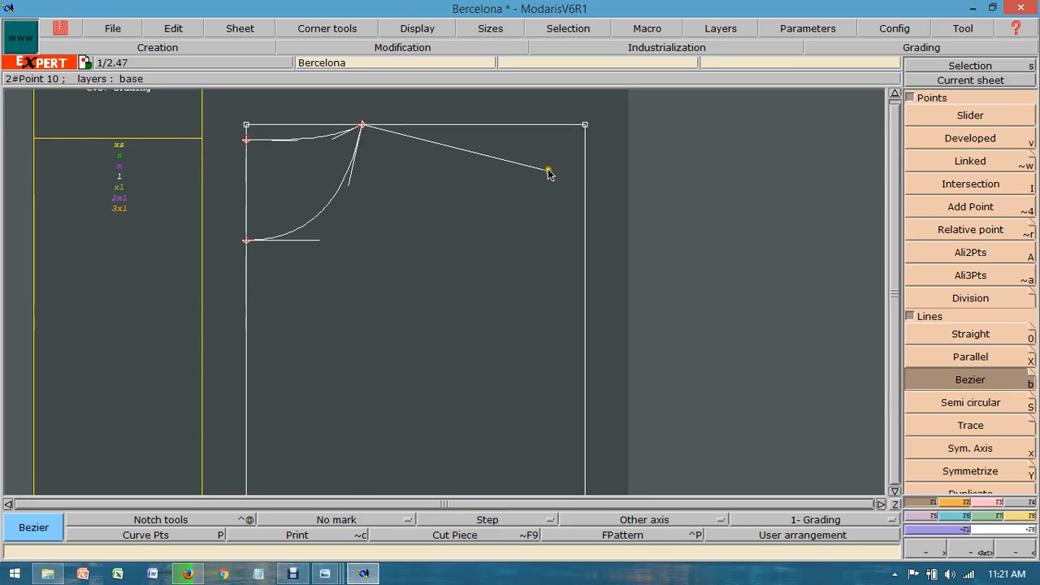
{"action": "left_click", "coordinate": [562, 269]}
{"action": "left_click", "coordinate": [569, 354]}
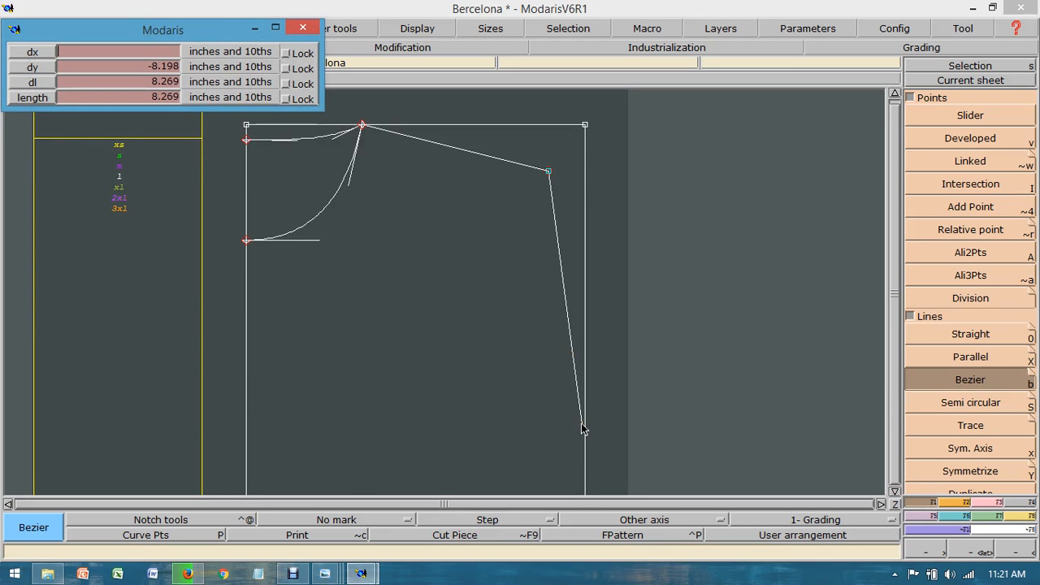
{"action": "key", "text": "Down"}
{"action": "key", "text": "Down"}
{"action": "key", "text": "Down"}
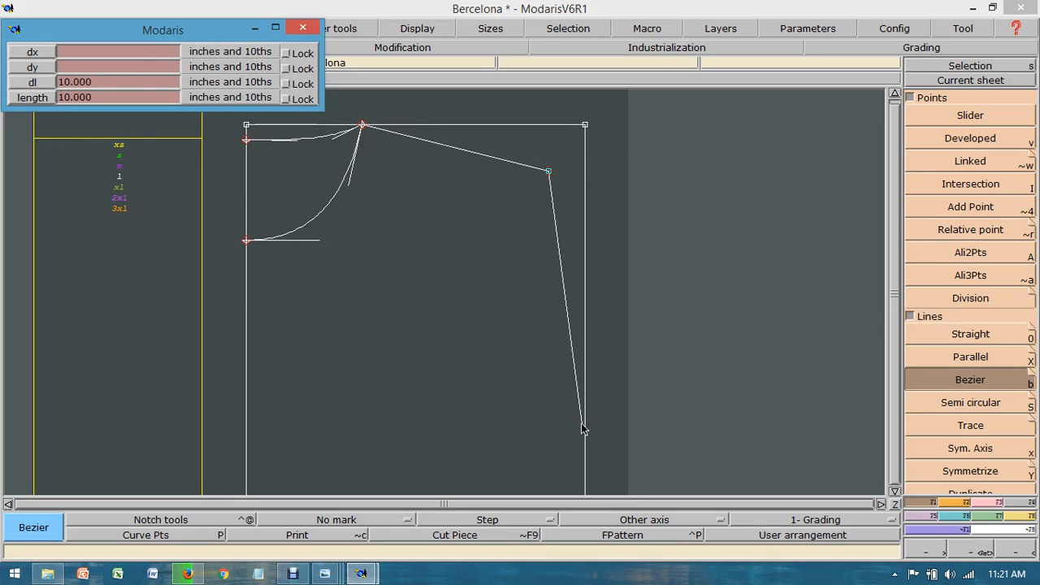
{"action": "key", "text": "Return"}
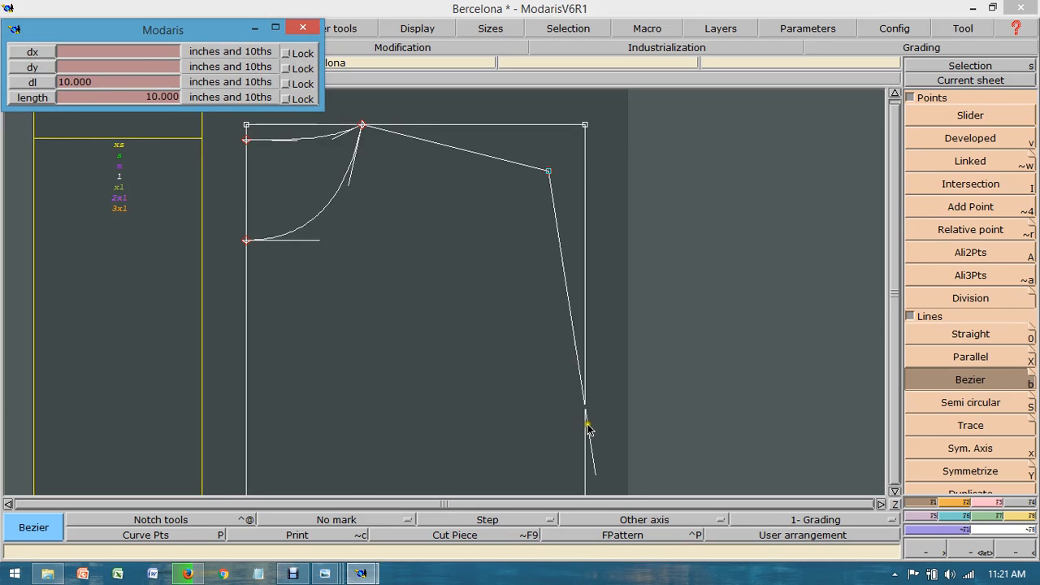
{"action": "left_click", "coordinate": [585, 486]}
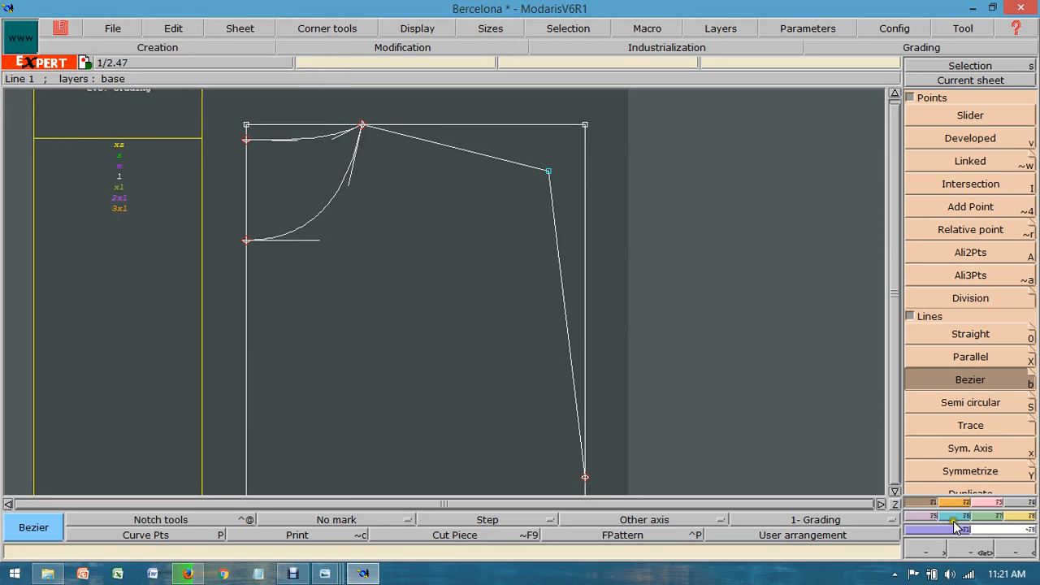
Step: Draw a line parallel to the rectangle's outer vertical side, about 1.14 inches inward, passing through the shoulder end point
{"action": "left_click", "coordinate": [894, 491]}
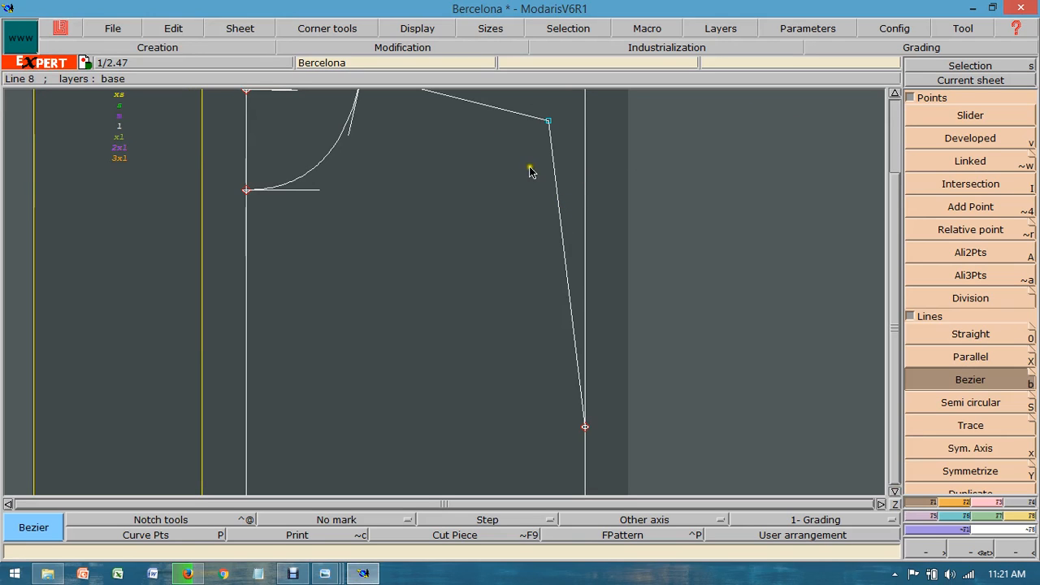
{"action": "left_click", "coordinate": [1004, 549]}
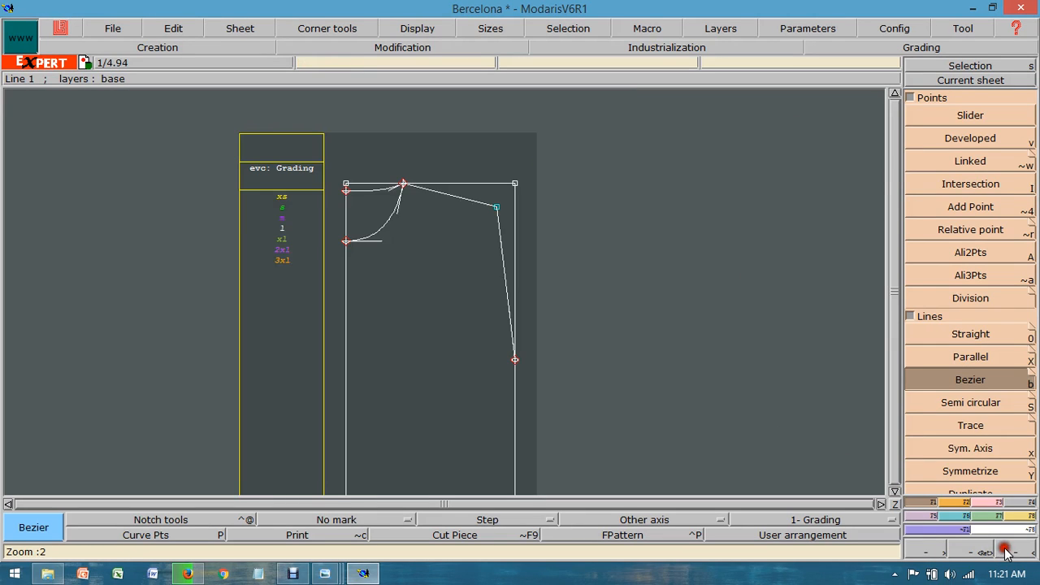
{"action": "left_click", "coordinate": [894, 94]}
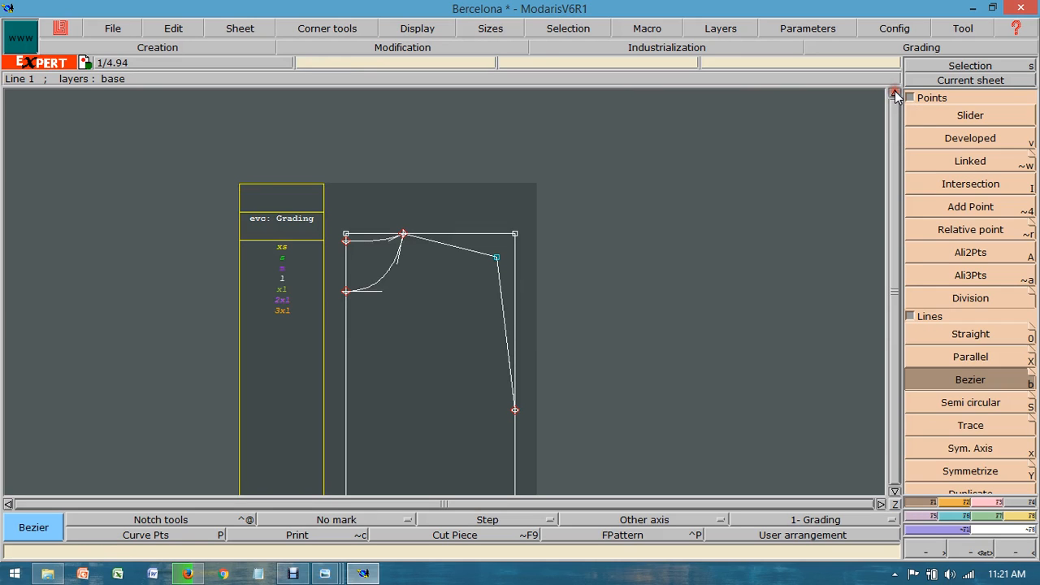
{"action": "left_click", "coordinate": [895, 491]}
{"action": "left_click", "coordinate": [894, 491]}
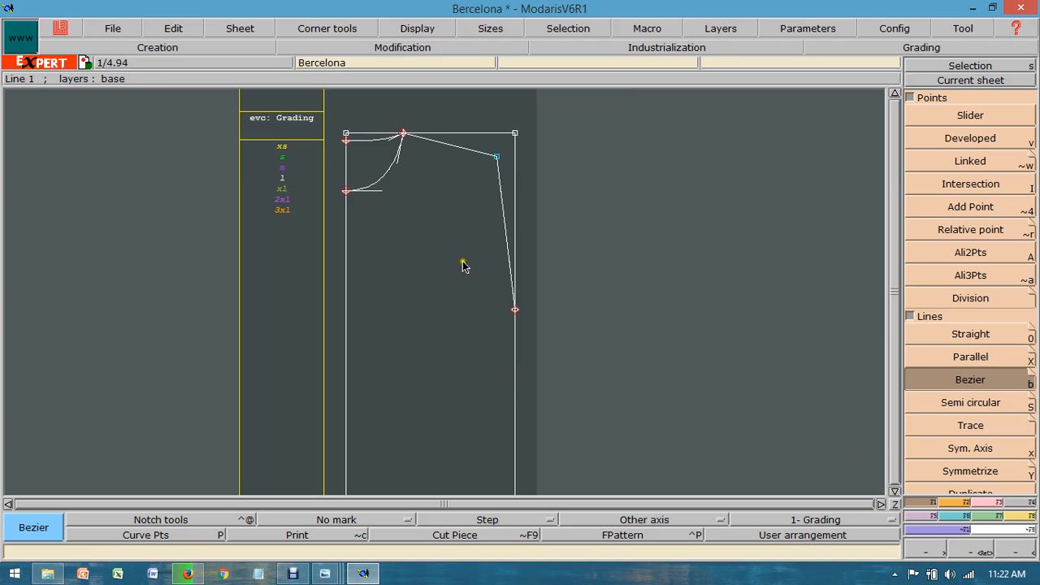
{"action": "left_click", "coordinate": [983, 357]}
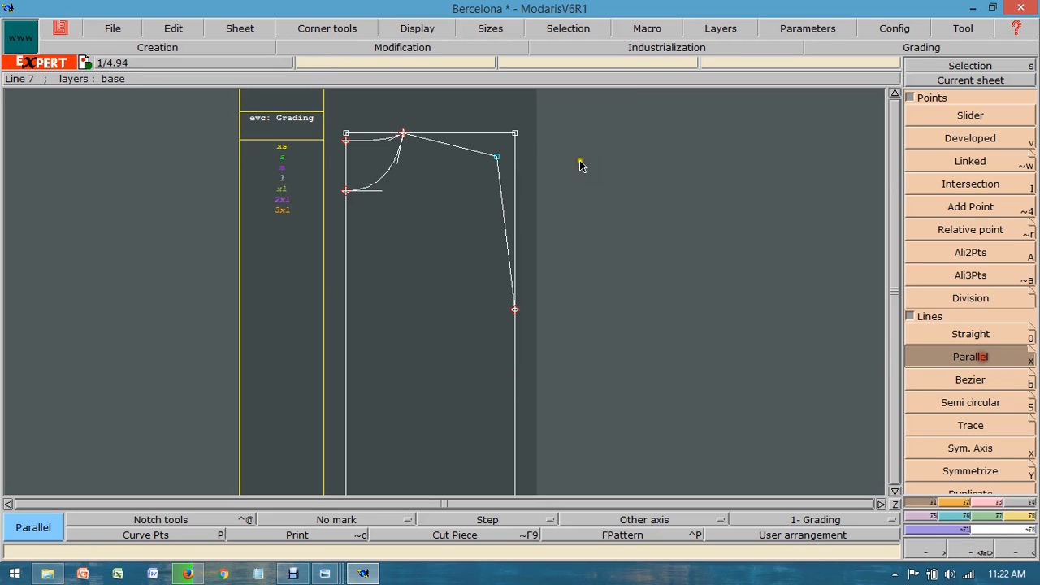
{"action": "left_click", "coordinate": [517, 172]}
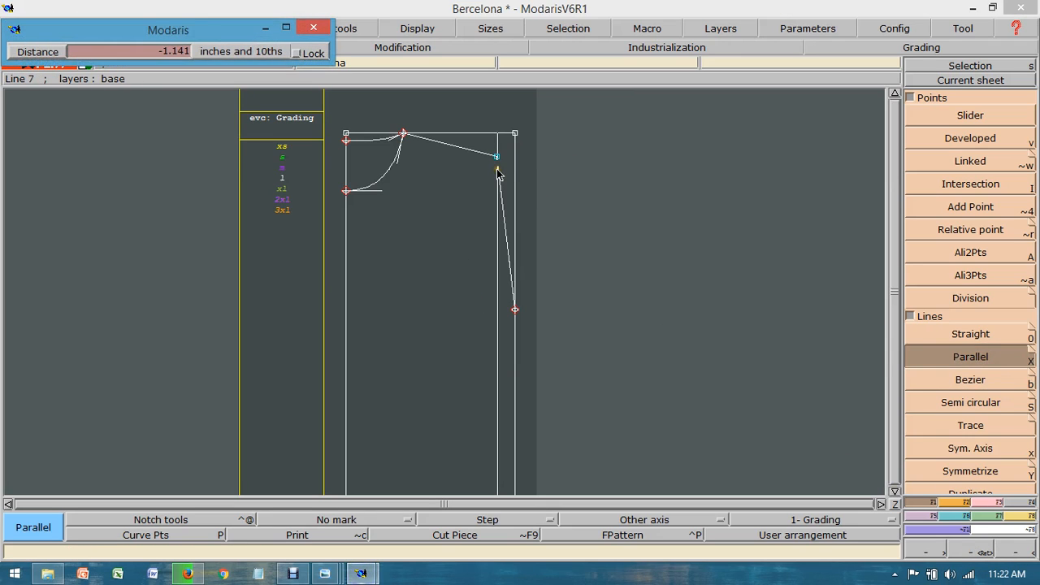
{"action": "left_click", "coordinate": [498, 193]}
Step: Draw a second guide parallel to the vertical line through the shoulder end point, at a distance of -1.5 inches
{"action": "left_click", "coordinate": [496, 208]}
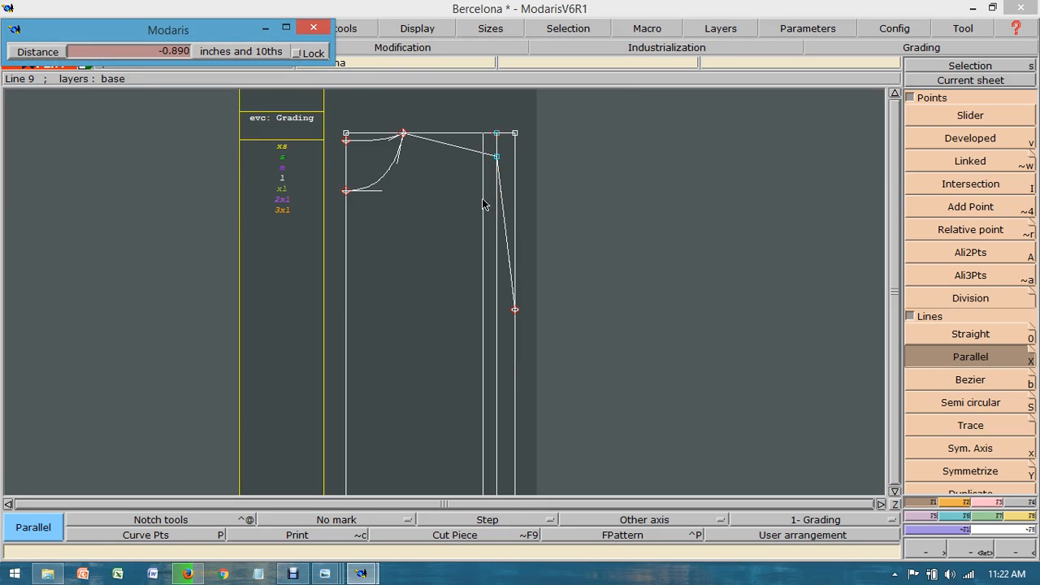
{"action": "key", "text": "Down"}
{"action": "type", "text": "-1.5"}
{"action": "key", "text": "Return"}
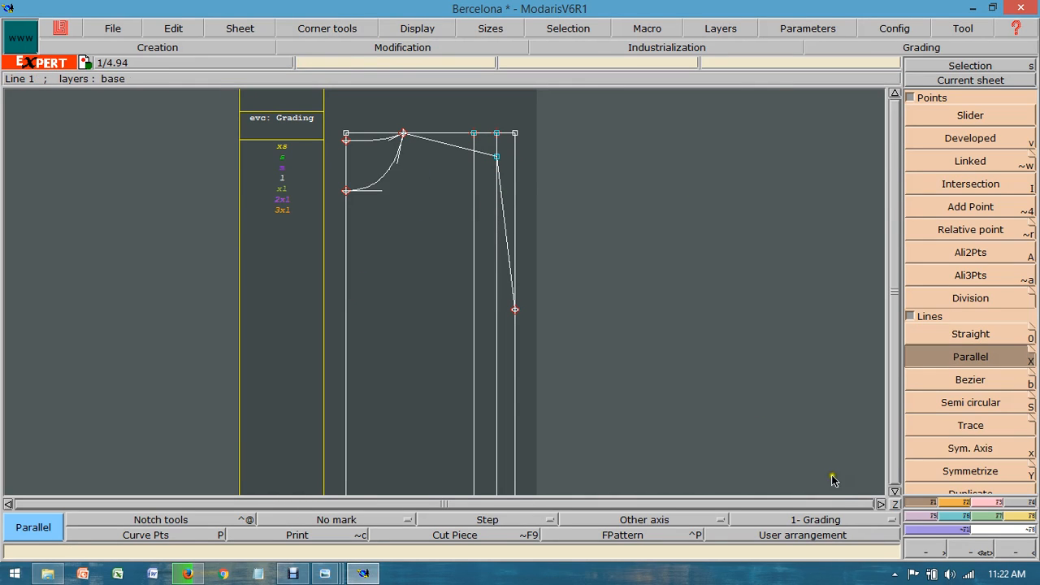
Step: Reshape the armhole line into a curve by pulling its upper handle inward and its underarm handle horizontally inward
{"action": "left_click", "coordinate": [894, 503]}
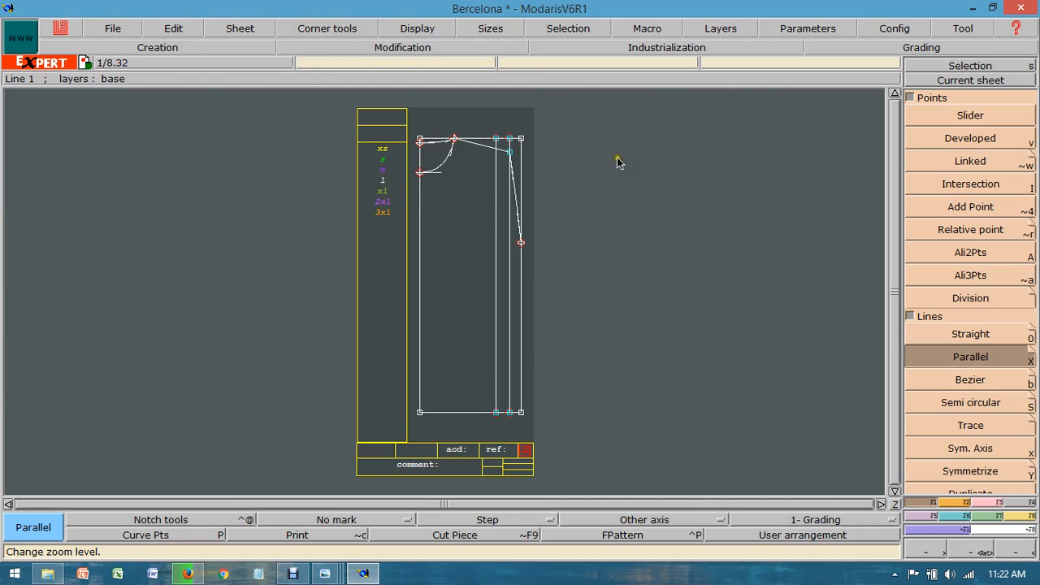
{"action": "left_click", "coordinate": [978, 552]}
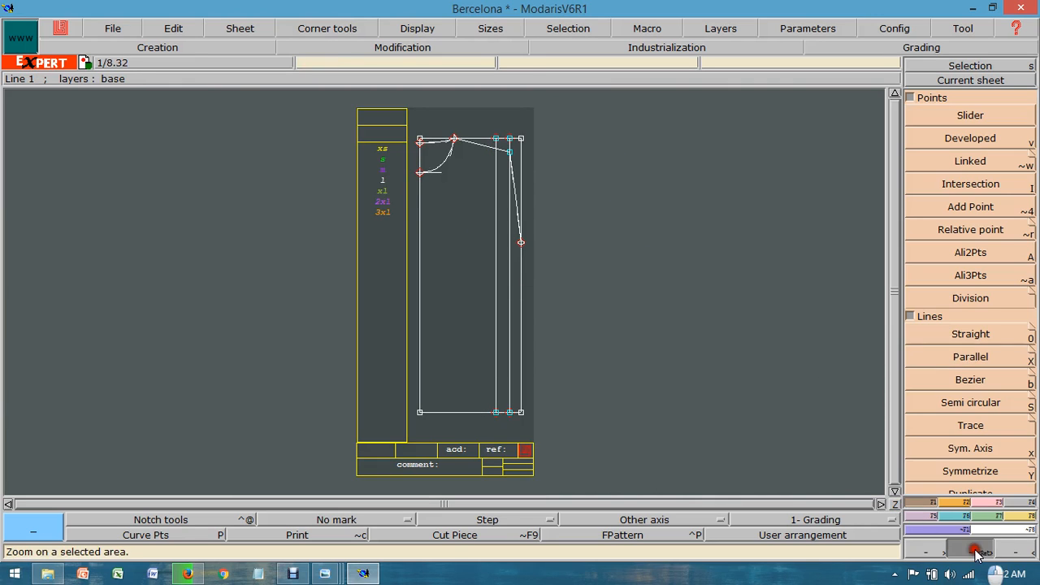
{"action": "left_click_drag", "start_coordinate": [332, 158], "coordinate": [609, 318]}
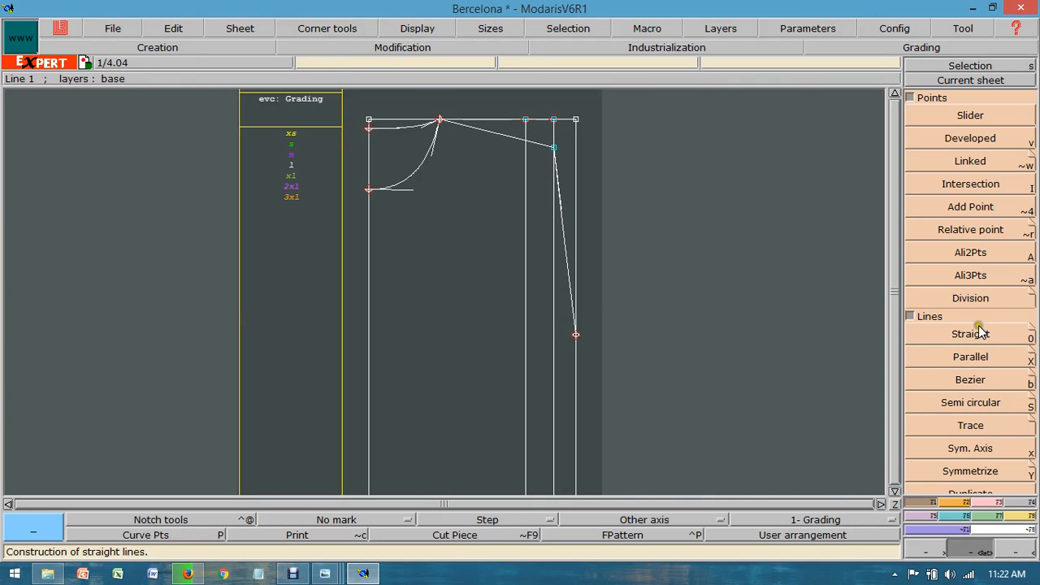
{"action": "left_click", "coordinate": [981, 503]}
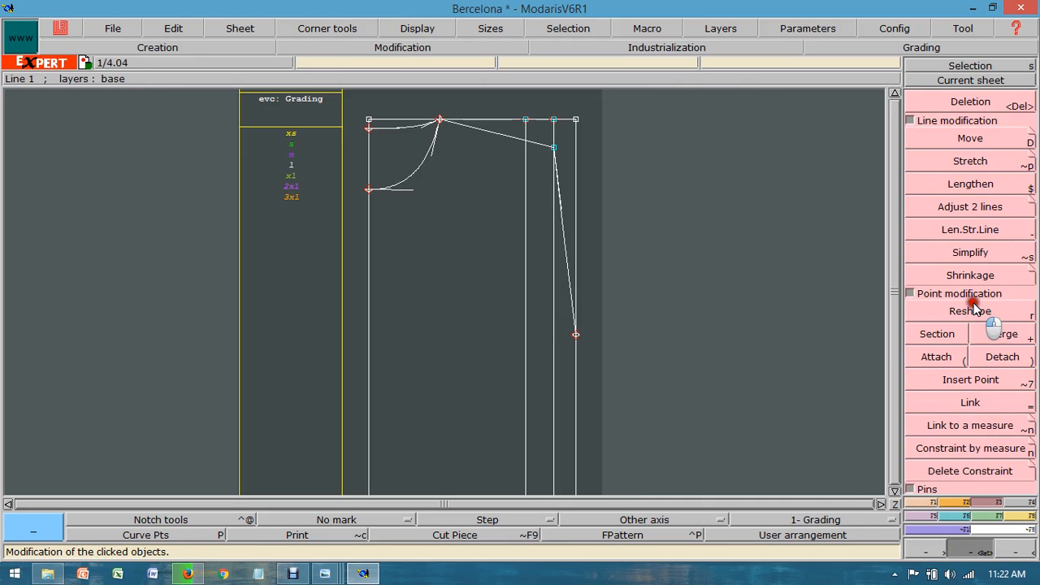
{"action": "left_click", "coordinate": [974, 312]}
{"action": "left_click", "coordinate": [402, 30]}
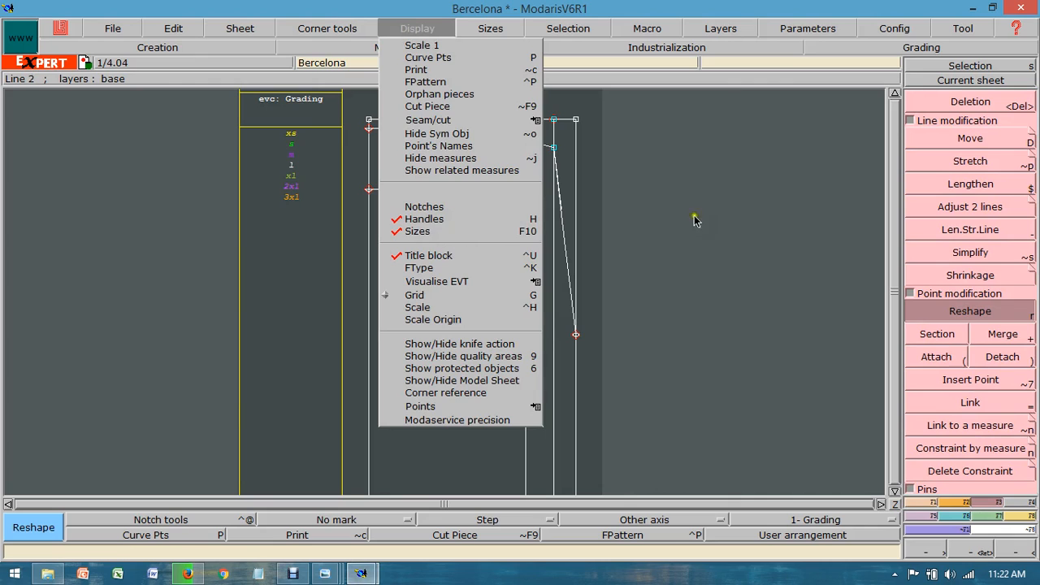
{"action": "left_click", "coordinate": [750, 220]}
{"action": "left_click_drag", "start_coordinate": [562, 199], "coordinate": [509, 202]}
{"action": "left_click_drag", "start_coordinate": [569, 274], "coordinate": [488, 337]}
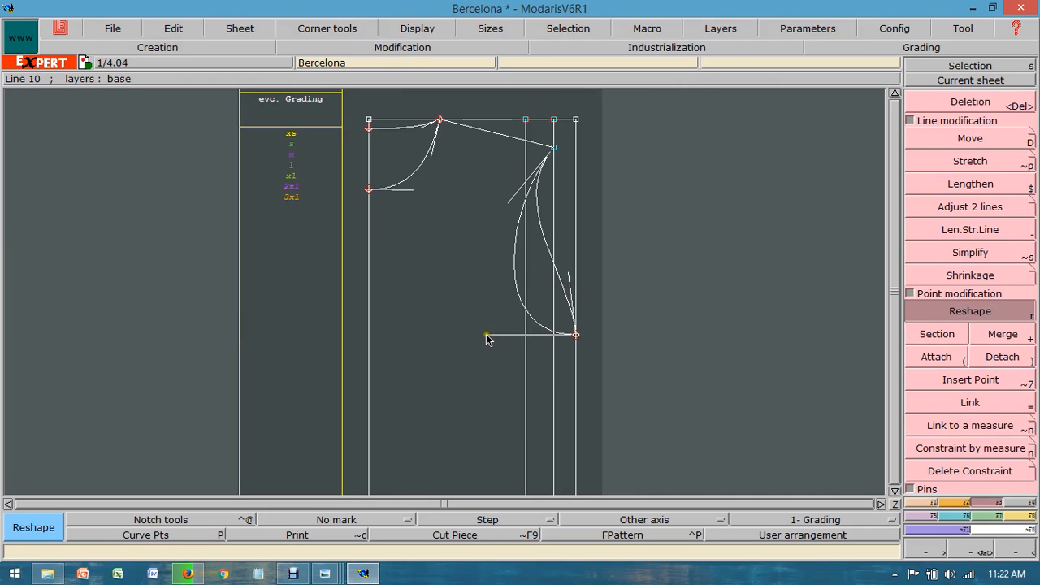
{"action": "left_click", "coordinate": [488, 335]}
Step: Refine the armhole's upper and underarm handles so the curve just touches the inner vertical guide line
{"action": "left_click", "coordinate": [526, 179]}
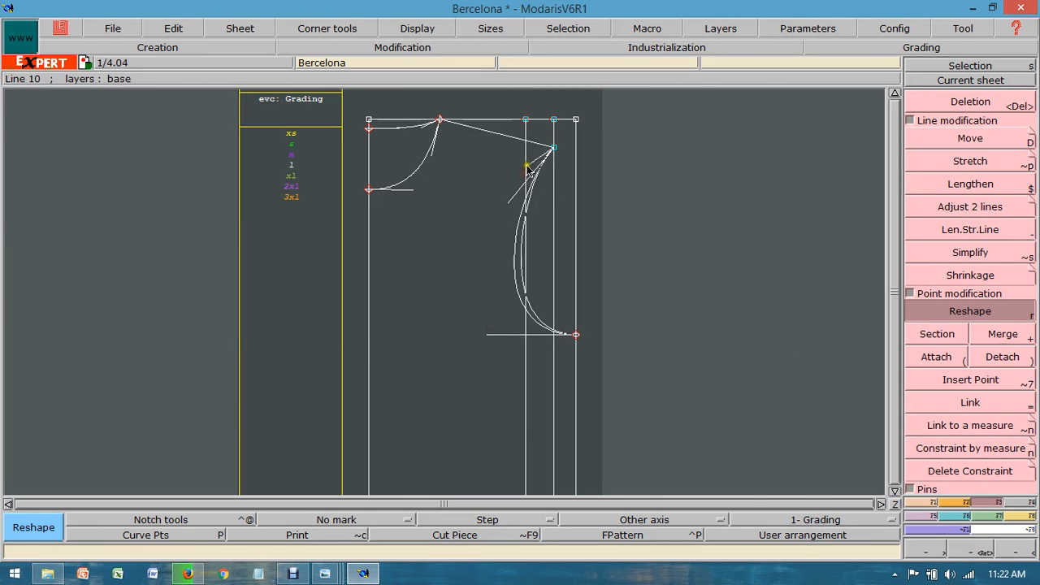
{"action": "left_click", "coordinate": [527, 167]}
{"action": "left_click", "coordinate": [488, 337]}
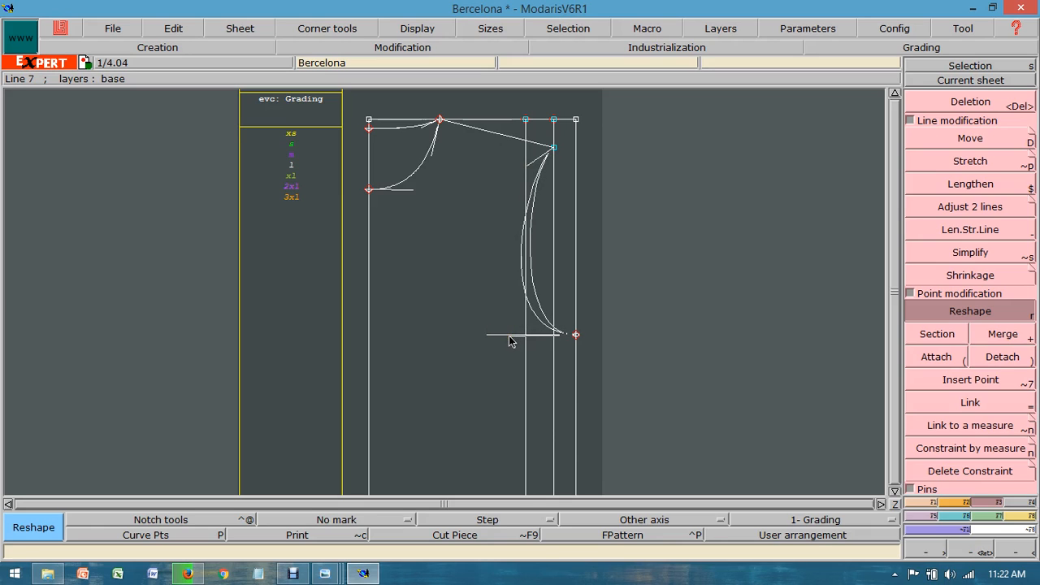
{"action": "left_click", "coordinate": [510, 335]}
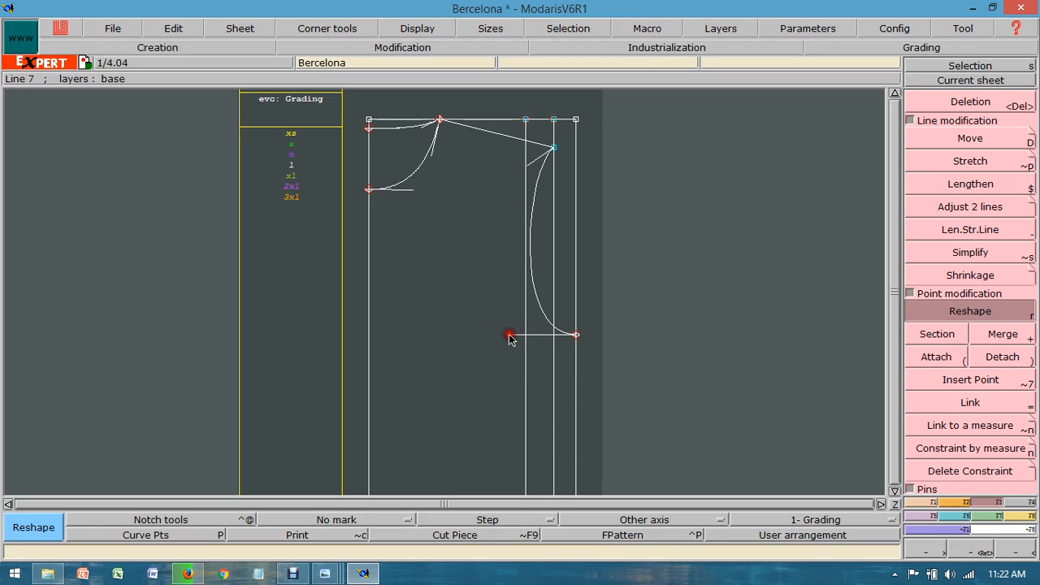
{"action": "left_click", "coordinate": [529, 174]}
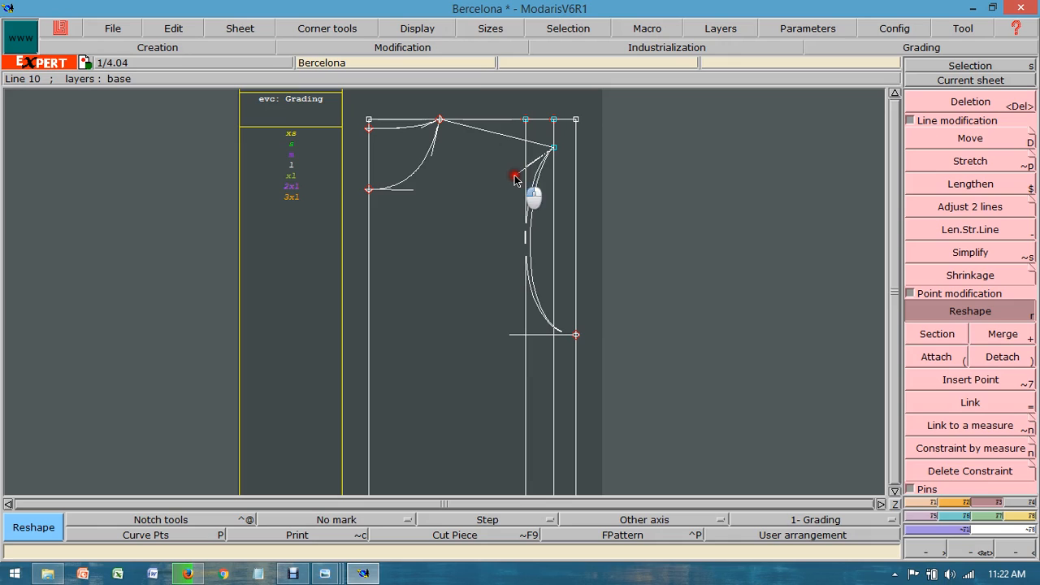
{"action": "left_click", "coordinate": [514, 177]}
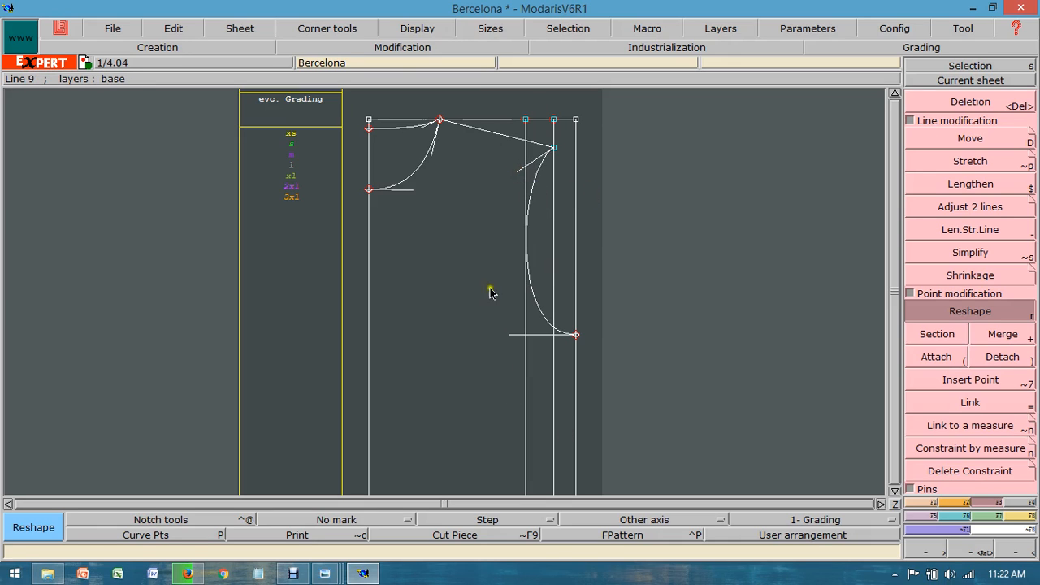
Step: Delete the two vertical armhole guide lines inside the body rectangle
{"action": "left_click", "coordinate": [895, 503]}
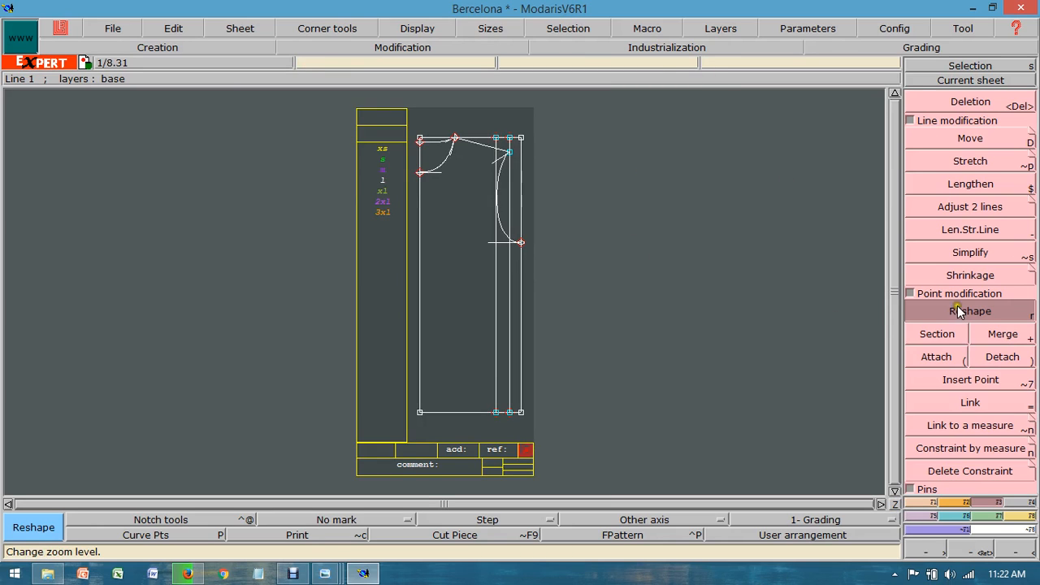
{"action": "left_click", "coordinate": [978, 101]}
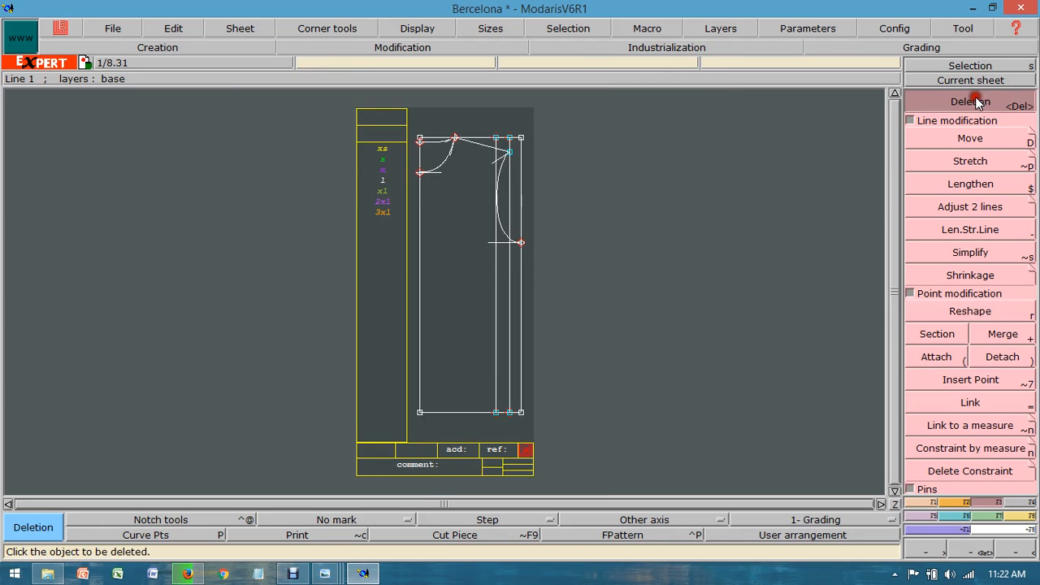
{"action": "left_click", "coordinate": [506, 267]}
{"action": "left_click", "coordinate": [498, 273]}
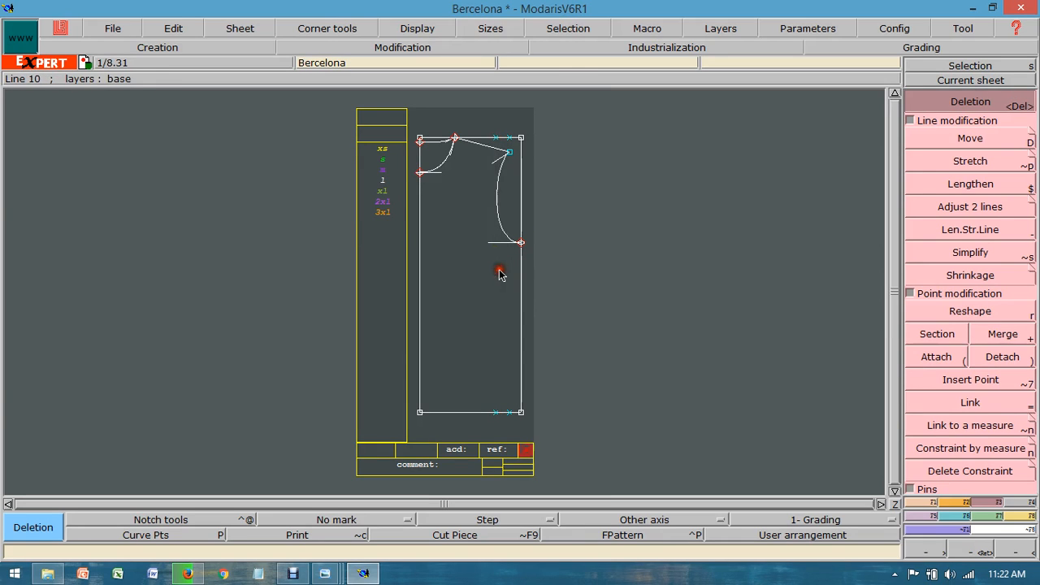
Step: Delete the leftover construction points on the body rectangle's top and bottom edges
{"action": "left_click", "coordinate": [497, 135]}
{"action": "left_click", "coordinate": [510, 142]}
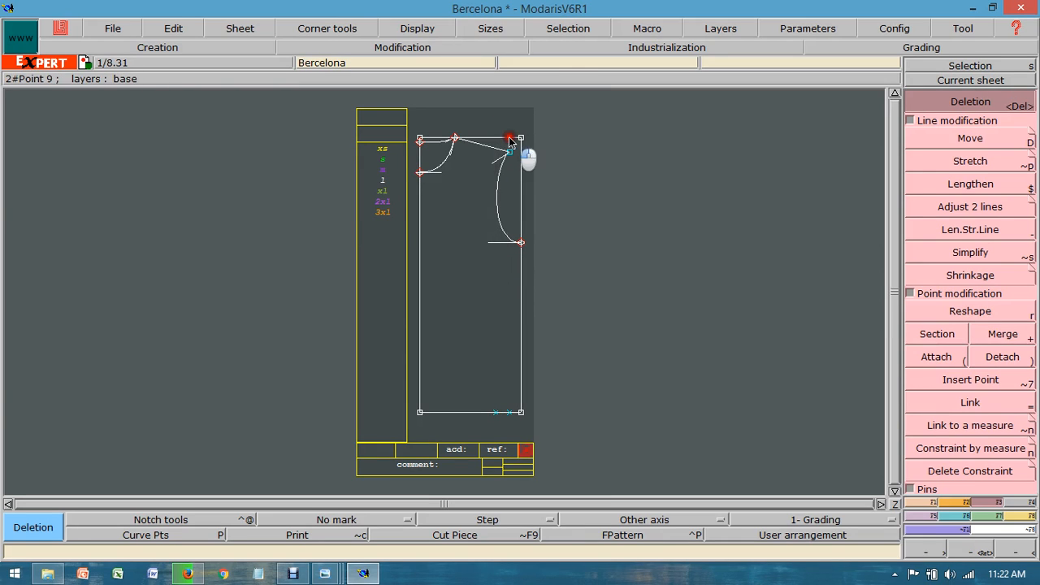
{"action": "left_click", "coordinate": [512, 412]}
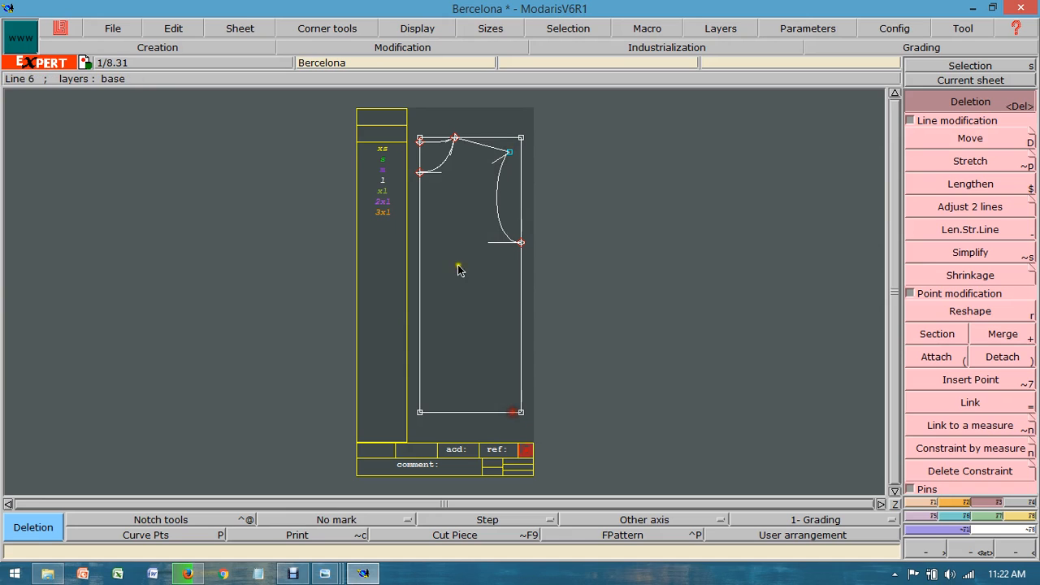
Step: Save the Bercelona model, overwriting the existing Bercelona.mdl file
{"action": "left_click", "coordinate": [113, 28]}
{"action": "left_click", "coordinate": [136, 253]}
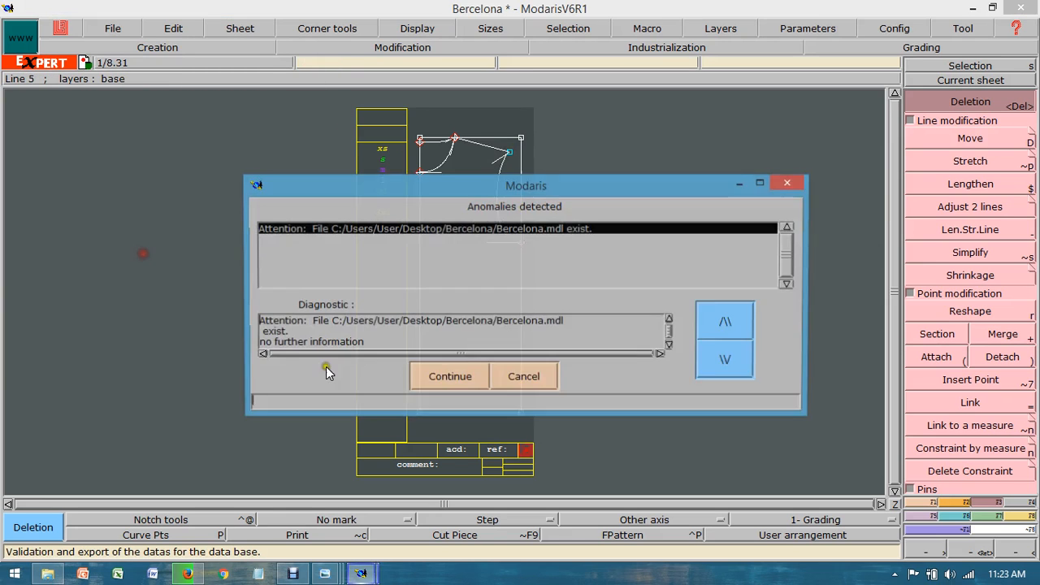
{"action": "left_click", "coordinate": [445, 375]}
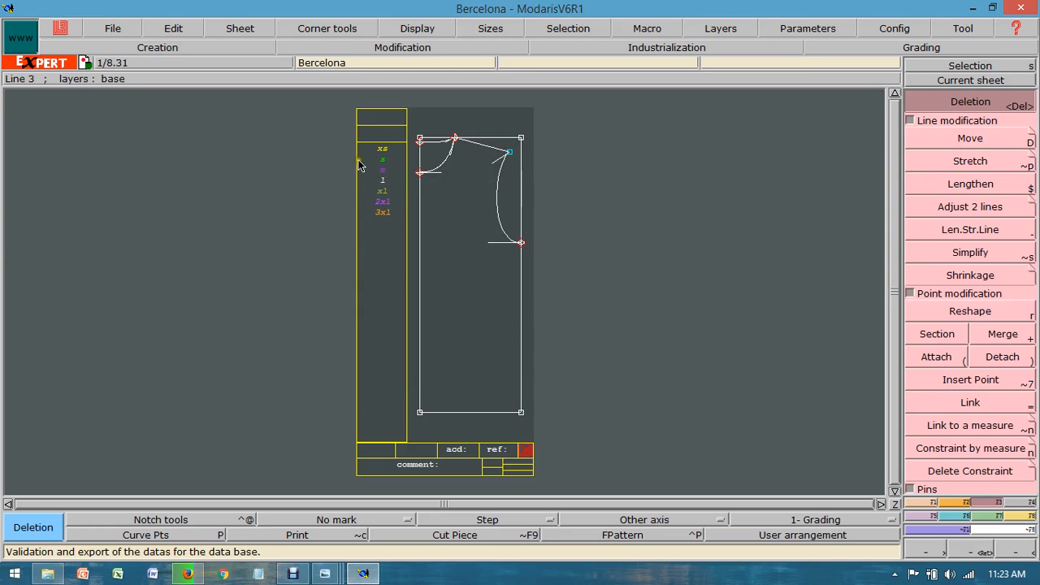
Step: Check the size L hem height in the worksheet and draw a parallel ¾ inch above the body's bottom edge
{"action": "left_click", "coordinate": [324, 573]}
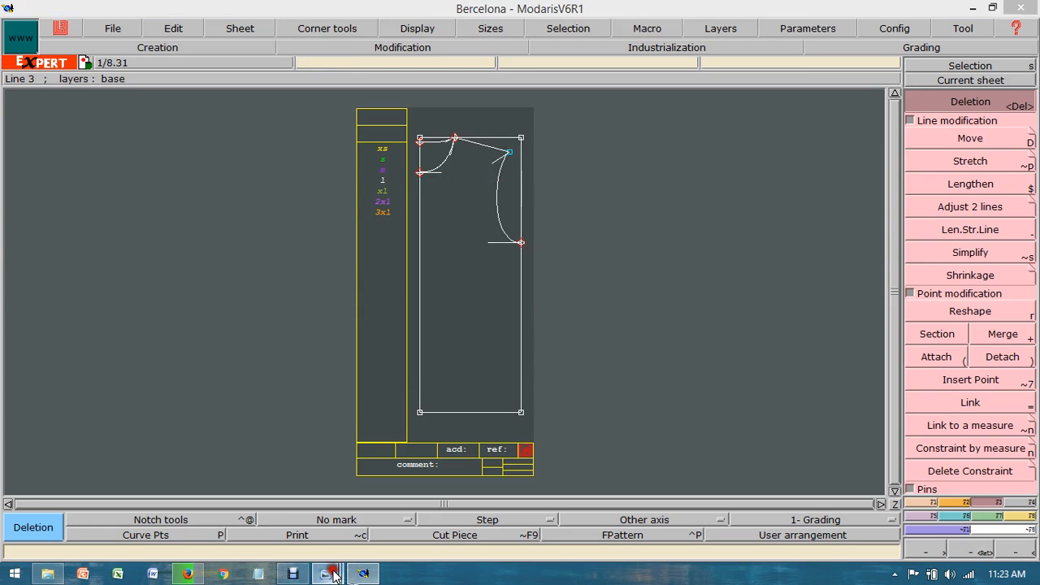
{"action": "left_click", "coordinate": [195, 497]}
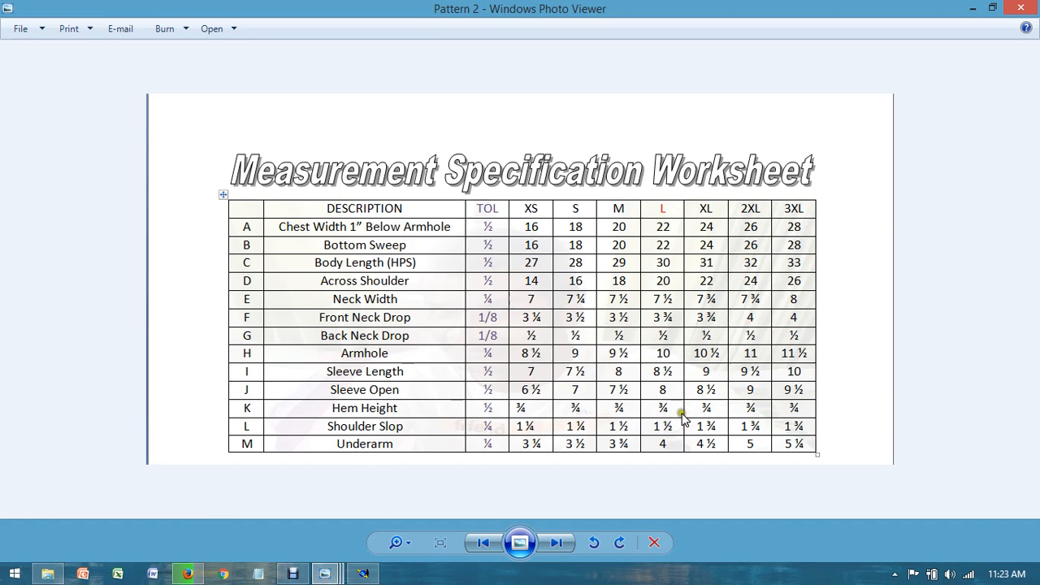
{"action": "left_click", "coordinate": [363, 574]}
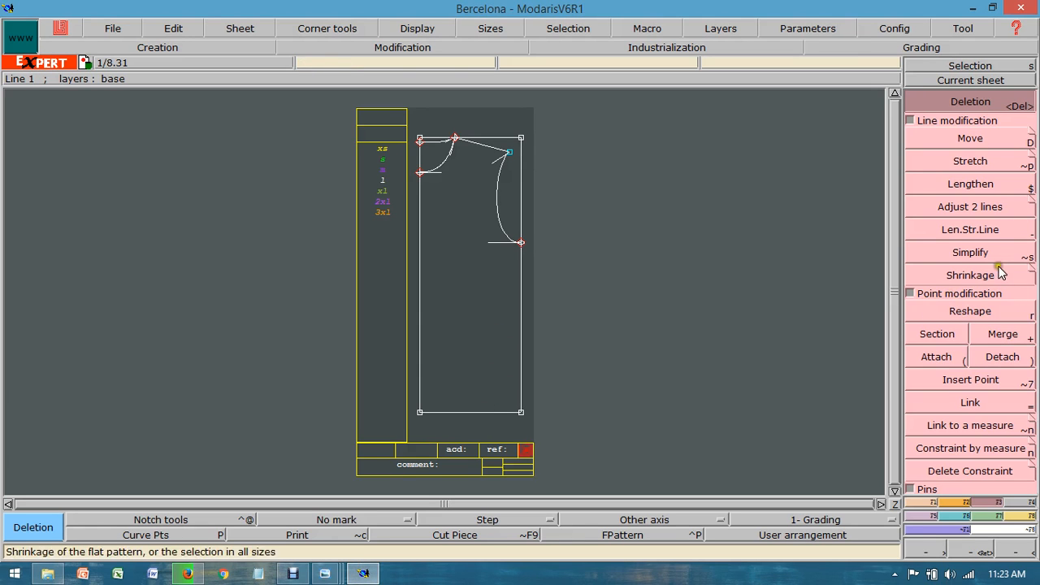
{"action": "left_click", "coordinate": [924, 502]}
{"action": "left_click", "coordinate": [965, 363]}
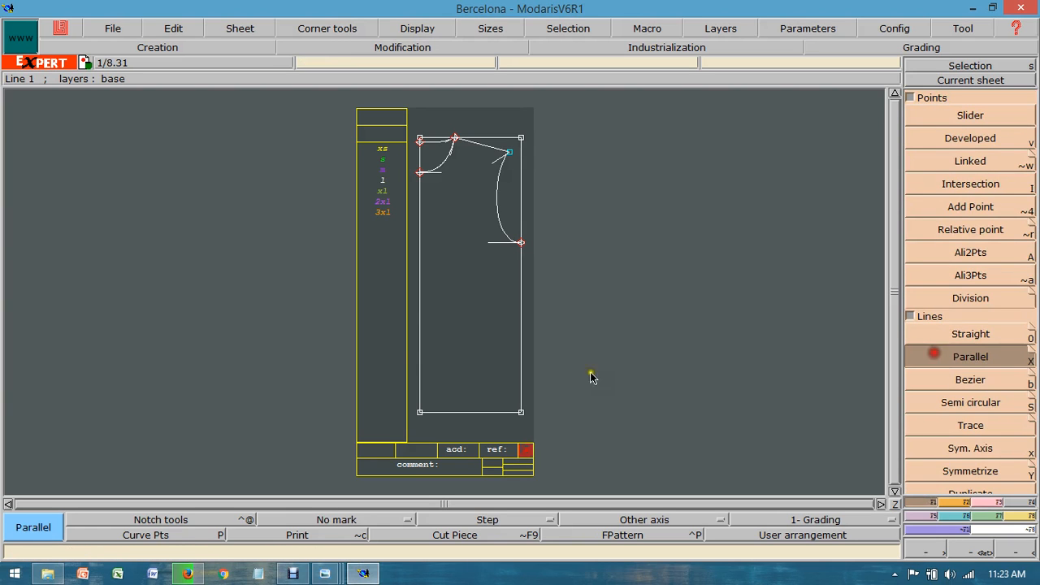
{"action": "left_click", "coordinate": [492, 413]}
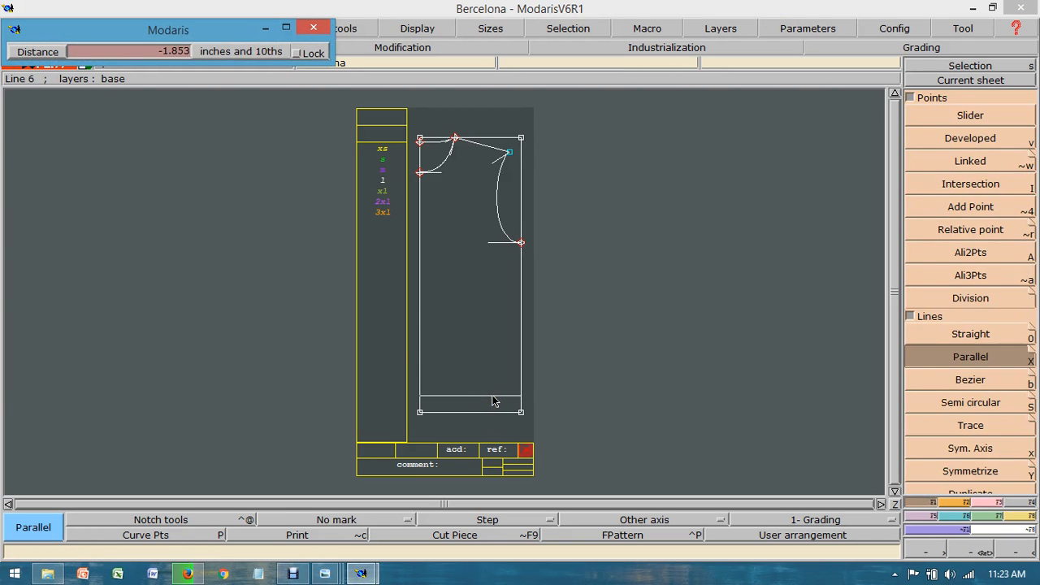
{"action": "key", "text": "Down"}
{"action": "type", "text": "-"}
{"action": "key", "text": "Return"}
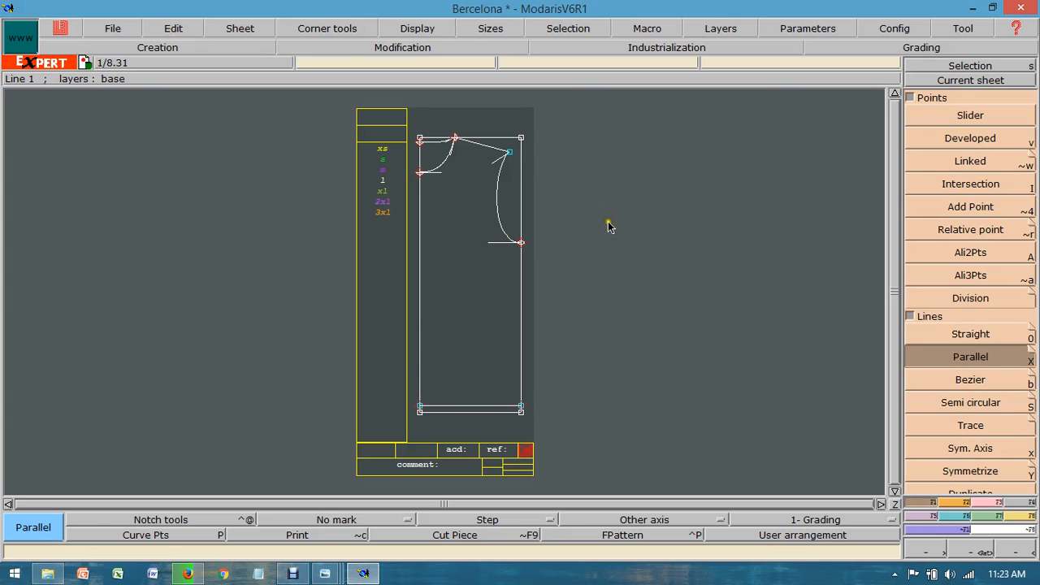
Step: Consult the measurement worksheet for the sleeve, then create a new sheet and bring it into full view as the current sheet
{"action": "mouse_move", "coordinate": [326, 575]}
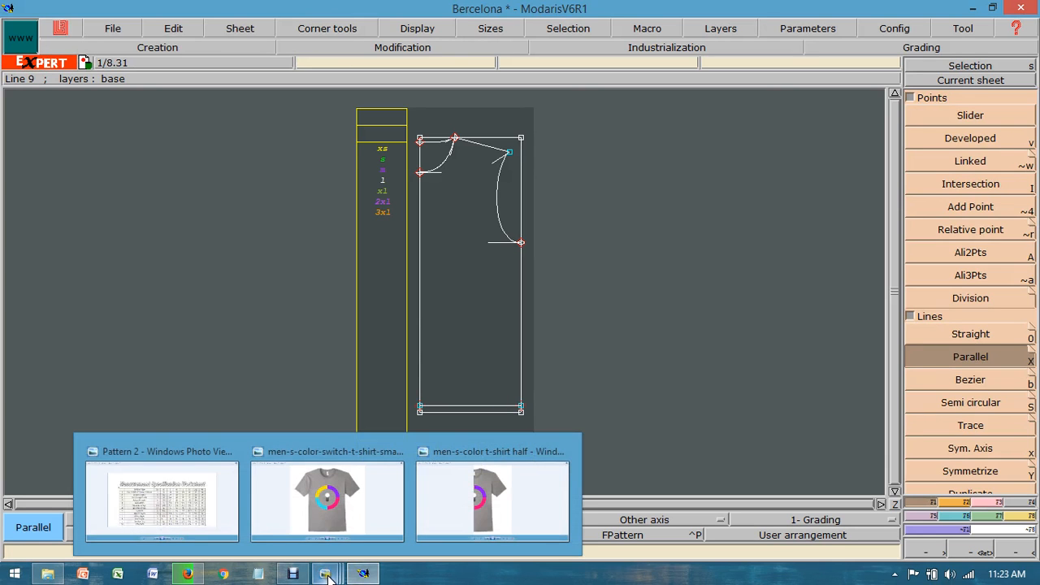
{"action": "left_click", "coordinate": [197, 501]}
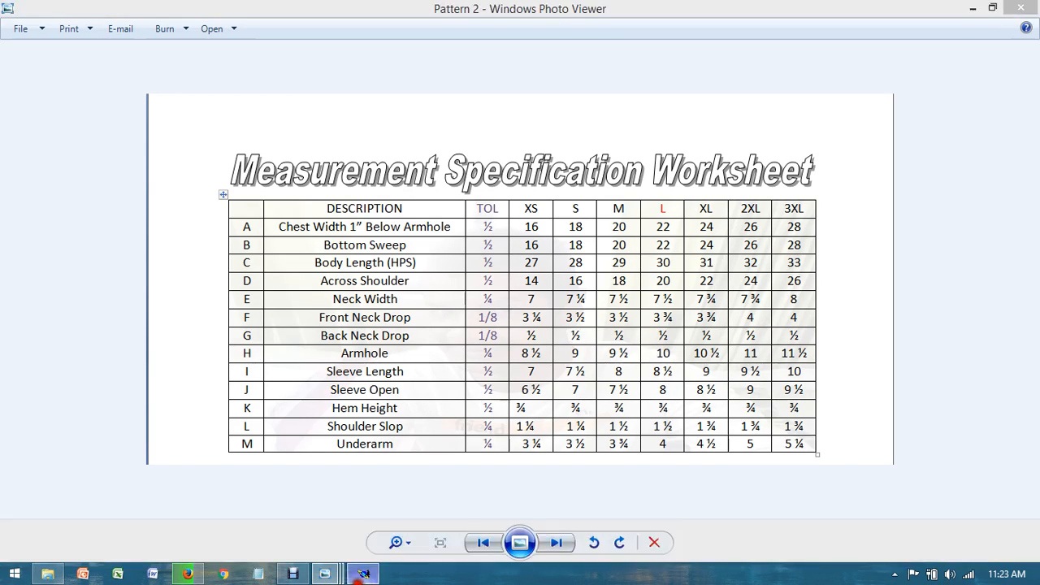
{"action": "left_click", "coordinate": [363, 574]}
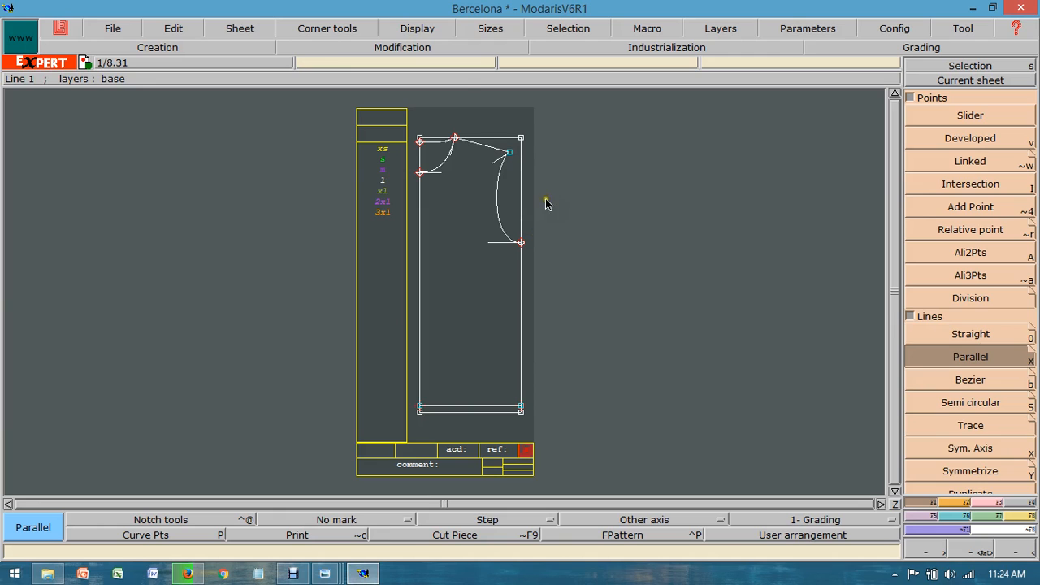
{"action": "left_click", "coordinate": [250, 28]}
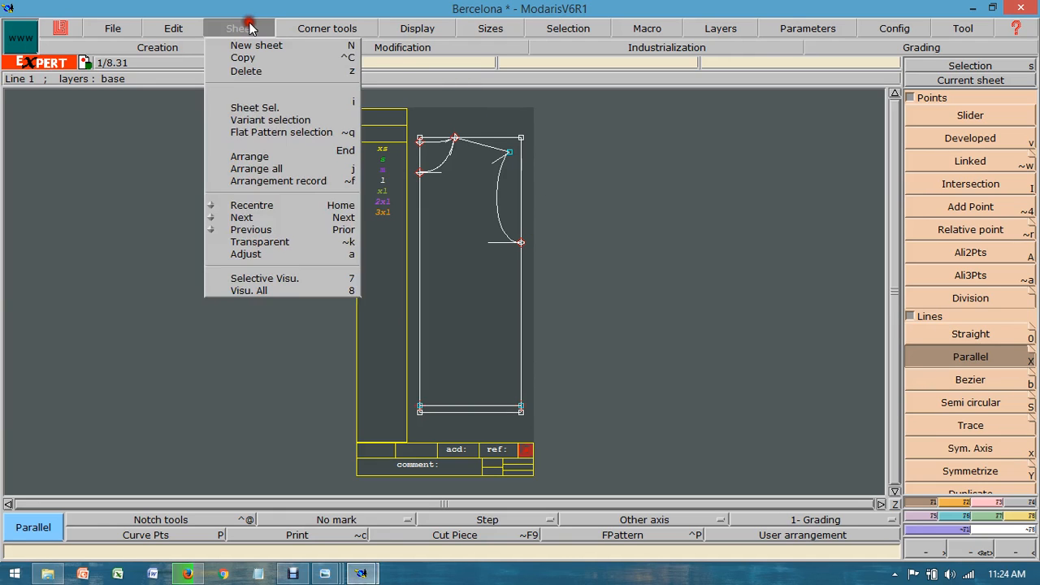
{"action": "left_click", "coordinate": [255, 45]}
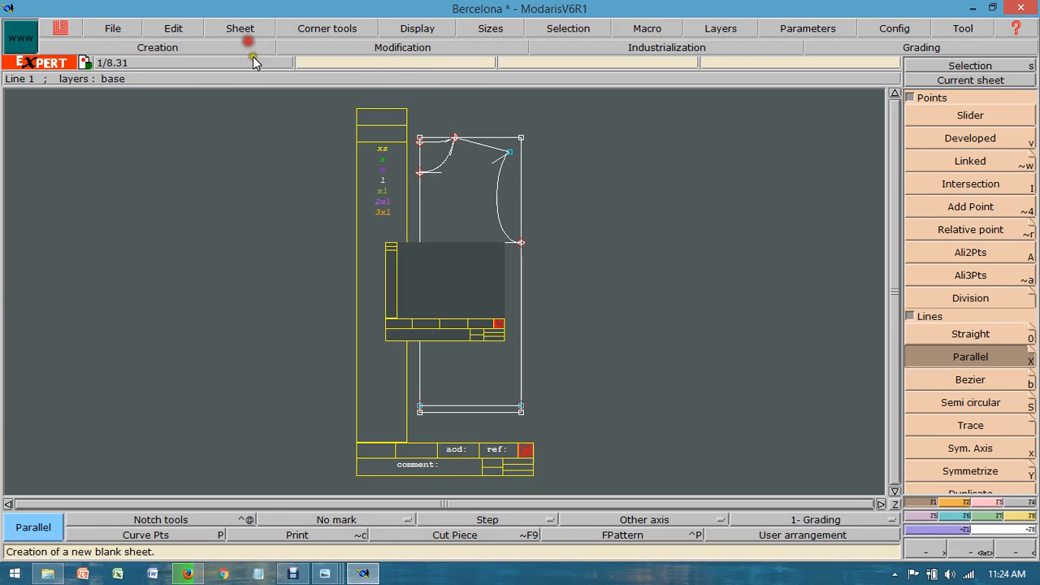
{"action": "left_click", "coordinate": [960, 82]}
{"action": "left_click", "coordinate": [448, 271]}
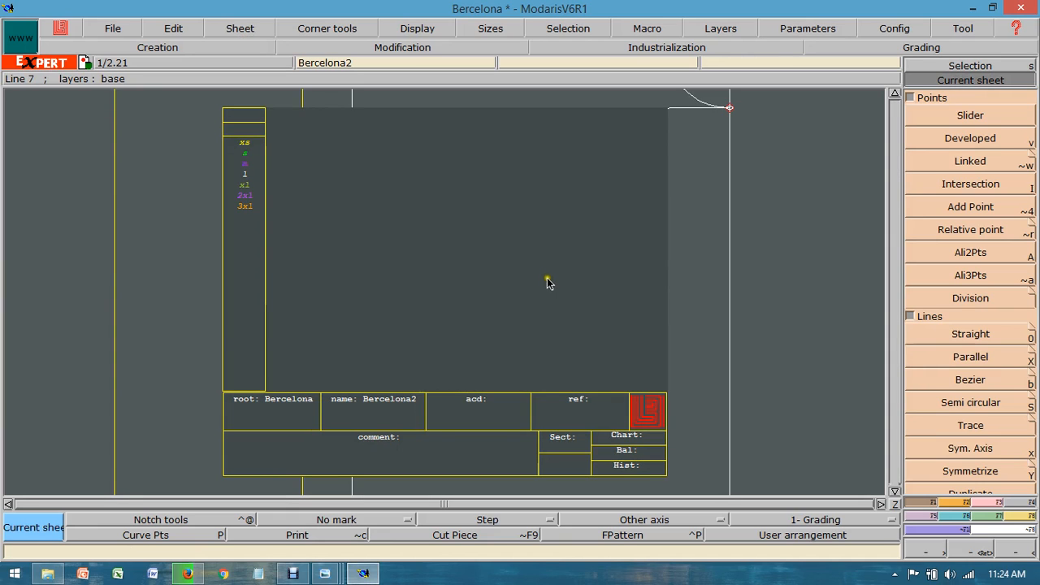
Step: Draw a rectangle on the new sheet with width 10 inches and height -8.5 inches for the sleeve
{"action": "left_click", "coordinate": [952, 502]}
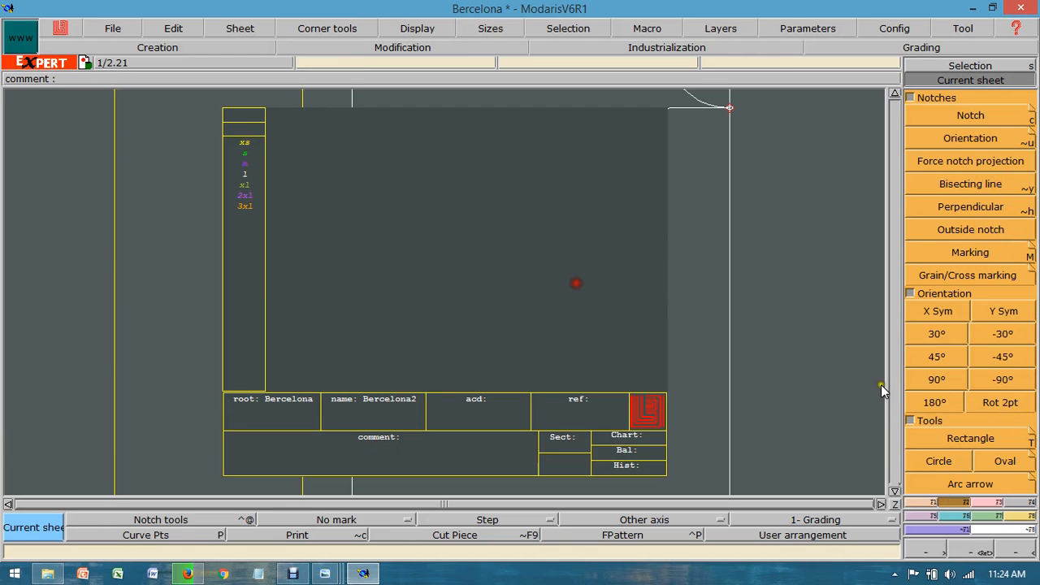
{"action": "left_click", "coordinate": [956, 433]}
{"action": "mouse_move", "coordinate": [344, 140]}
{"action": "left_mouse_down"}
{"action": "mouse_move", "coordinate": [590, 295]}
{"action": "mouse_move", "coordinate": [588, 284]}
{"action": "left_mouse_up"}
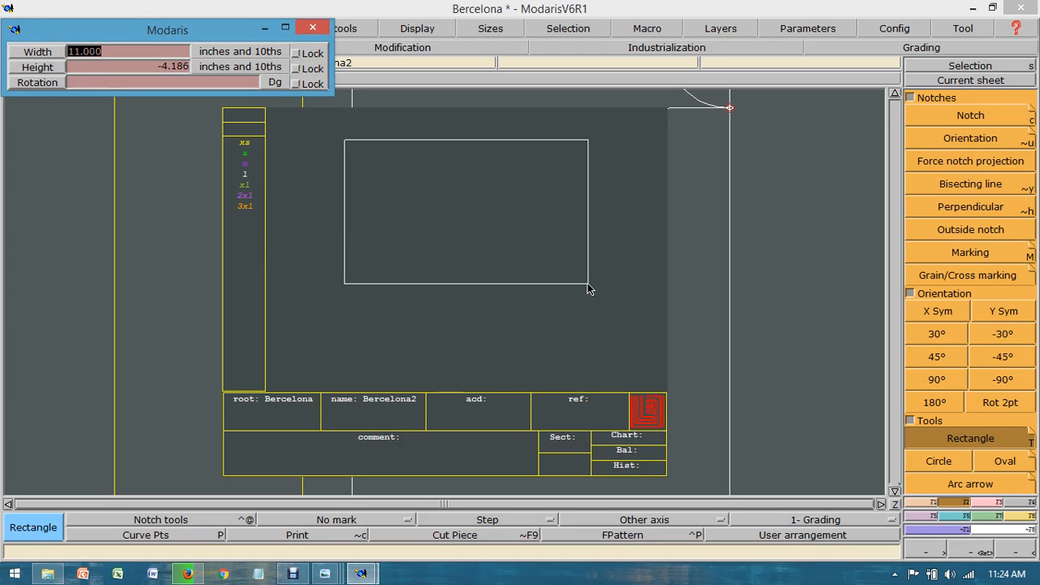
{"action": "type", "text": "10"}
{"action": "key", "text": "Tab"}
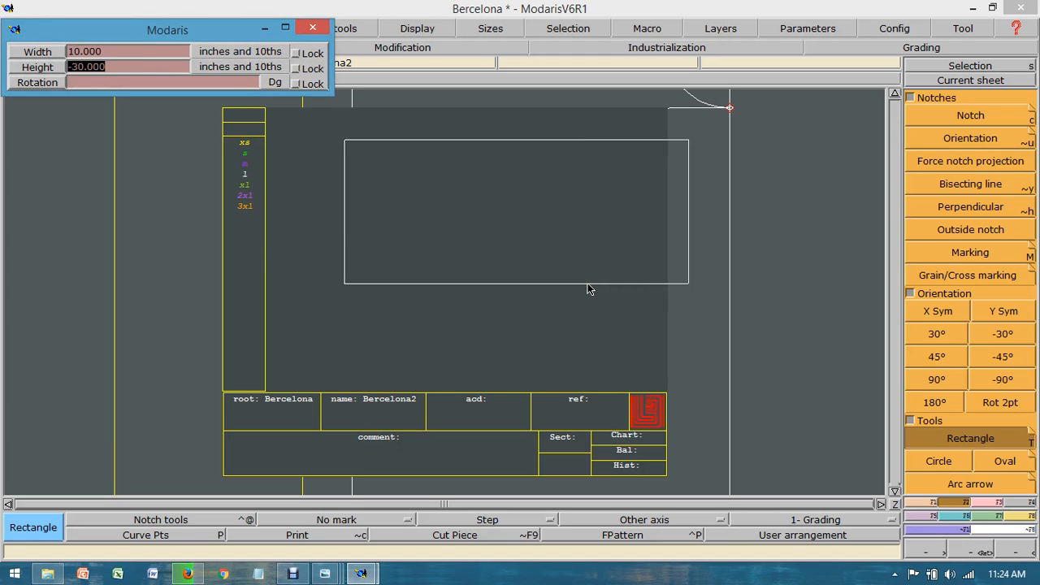
{"action": "type", "text": "-8.5"}
{"action": "key", "text": "Return"}
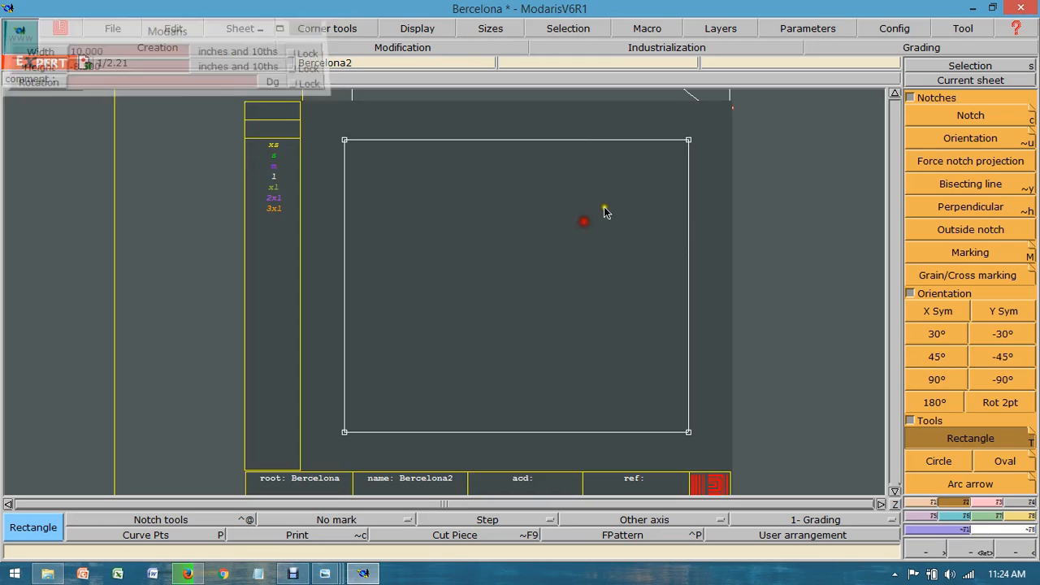
Step: Check the size L sleeve opening and place a developed point at -8 inches from the lower-left corner along the sleeve rectangle's bottom edge
{"action": "mouse_move", "coordinate": [325, 573]}
{"action": "left_click", "coordinate": [217, 479]}
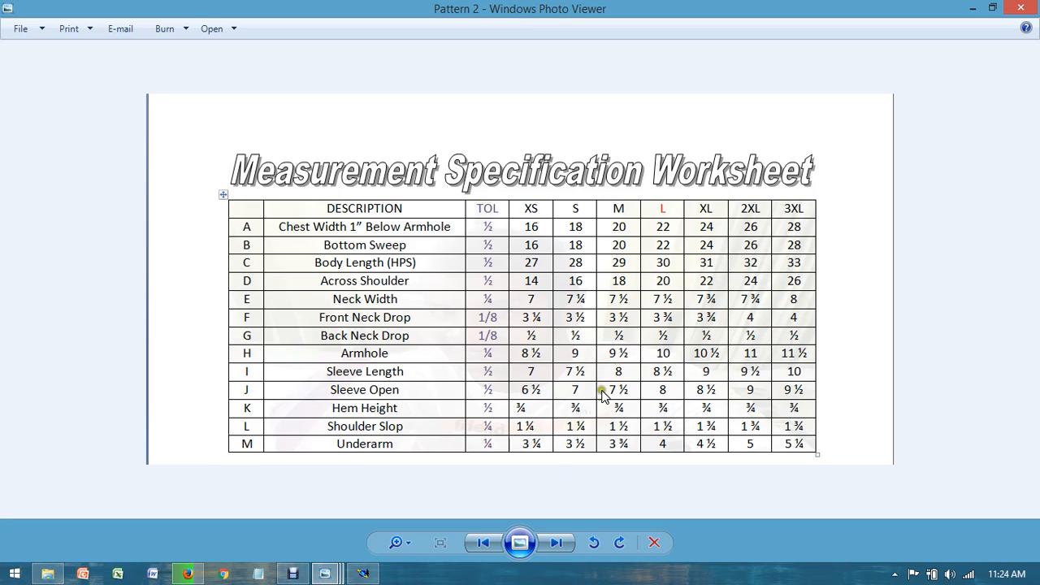
{"action": "left_click", "coordinate": [362, 574]}
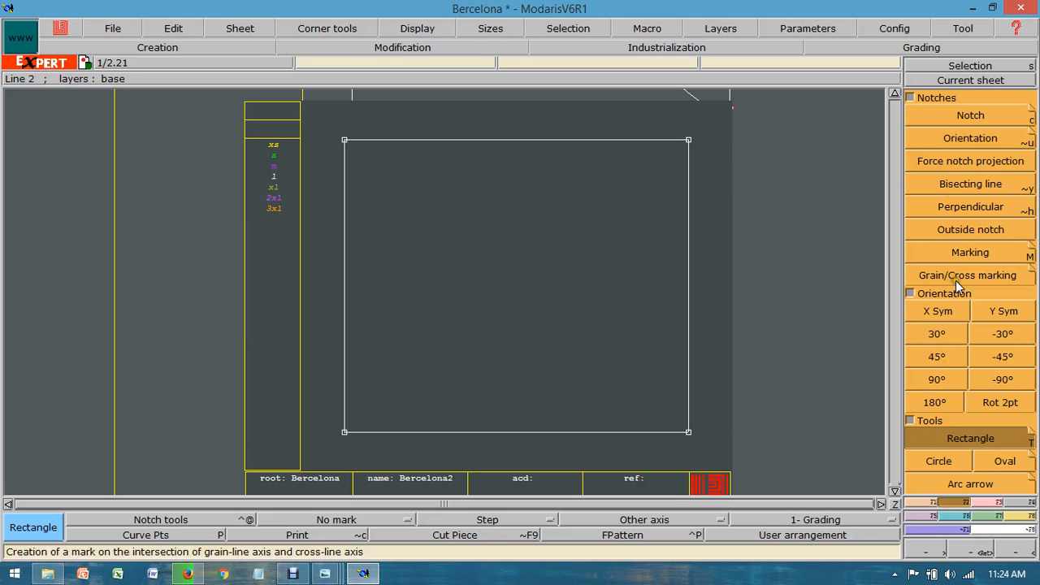
{"action": "left_click", "coordinate": [918, 501]}
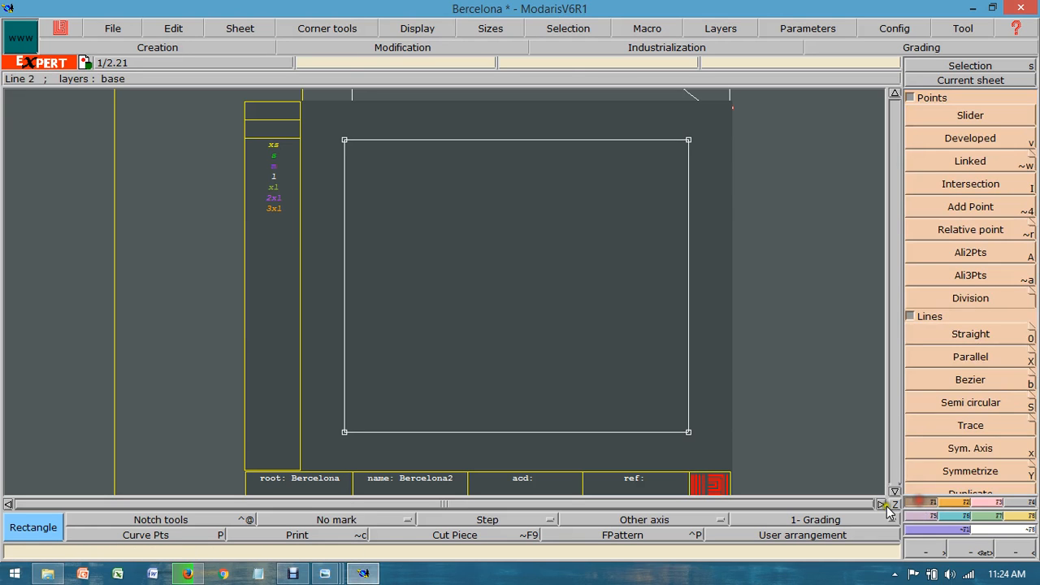
{"action": "left_click", "coordinate": [971, 138]}
{"action": "left_click", "coordinate": [344, 434]}
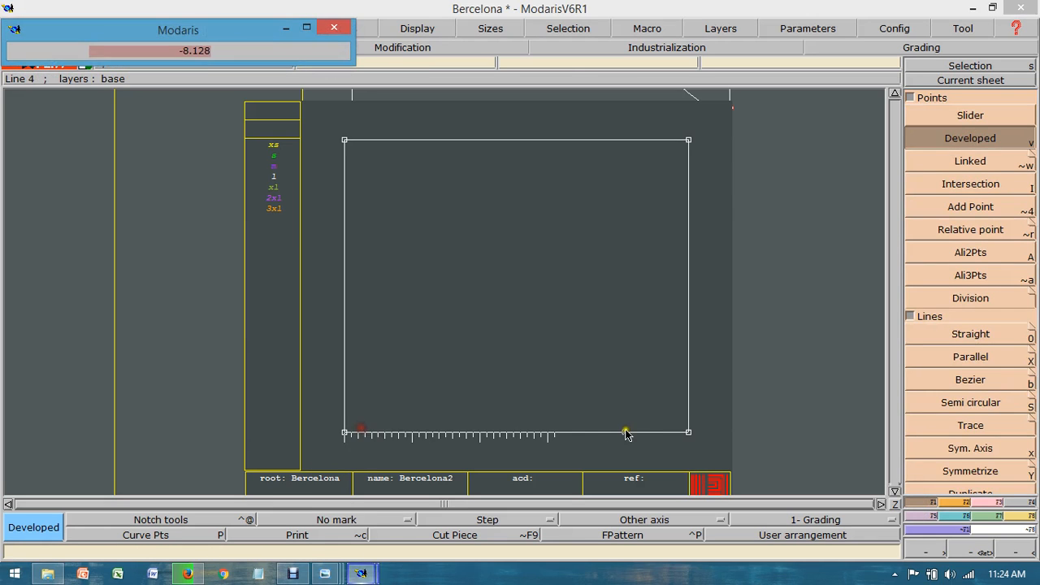
{"action": "key", "text": "Down"}
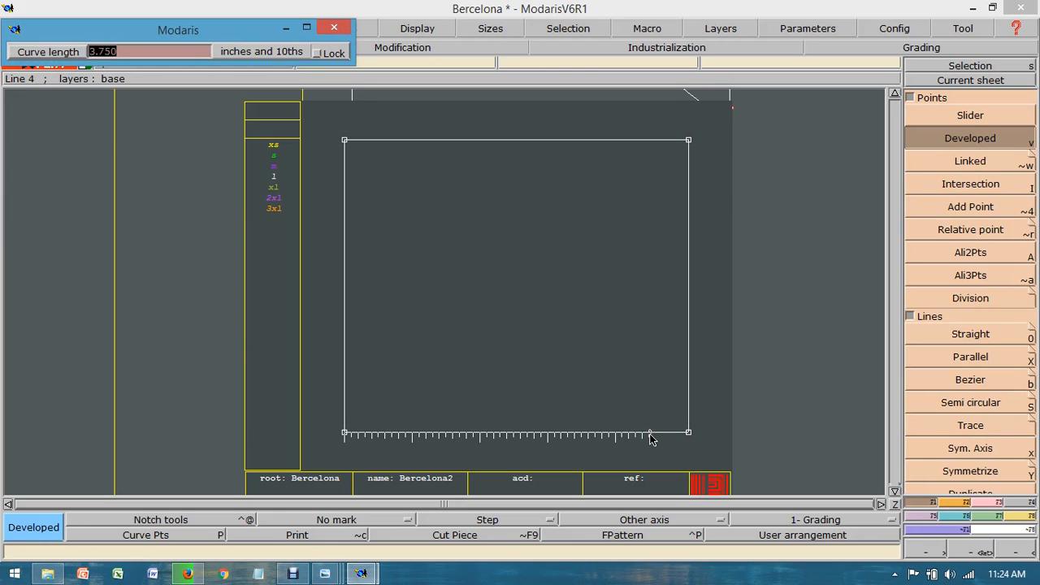
{"action": "type", "text": "-8"}
{"action": "left_click", "coordinate": [627, 380]}
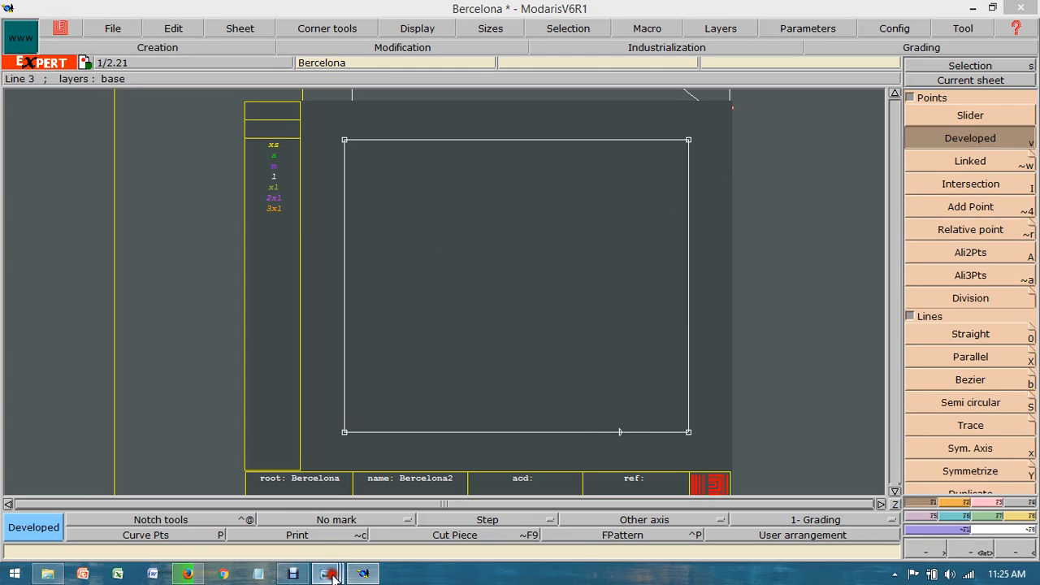
Step: Check the size L underarm measurement and draw a 4-inch straight line from the sleeve opening point to the rectangle's right edge
{"action": "mouse_move", "coordinate": [325, 573]}
{"action": "left_click", "coordinate": [208, 492]}
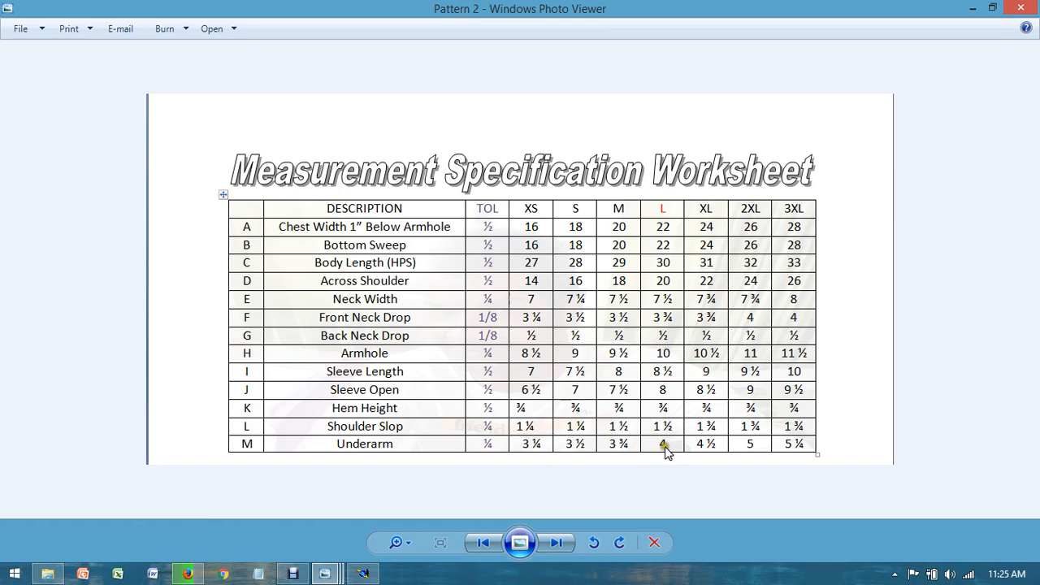
{"action": "left_click", "coordinate": [363, 574]}
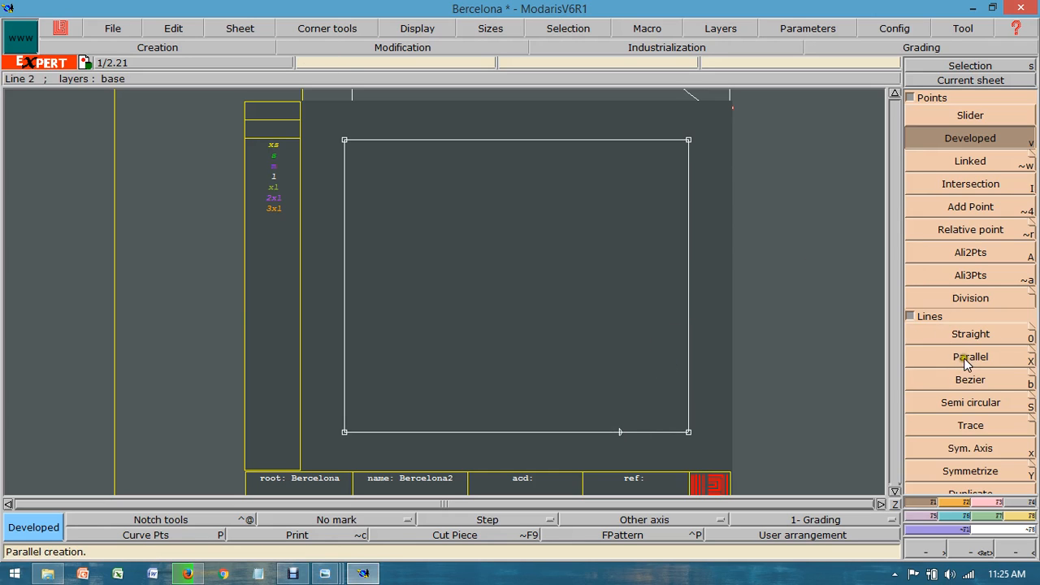
{"action": "left_click", "coordinate": [967, 334]}
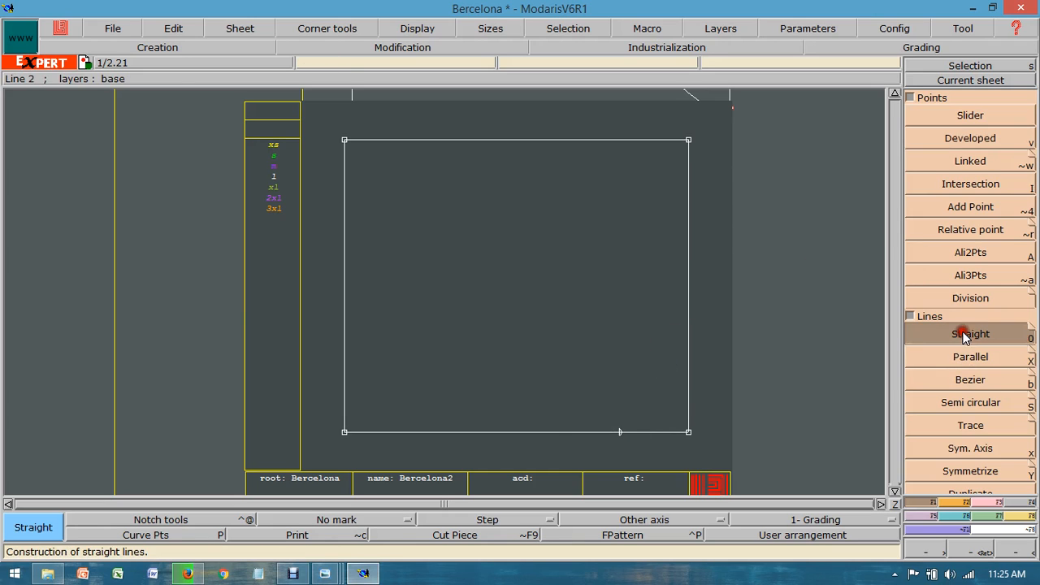
{"action": "left_click", "coordinate": [620, 436]}
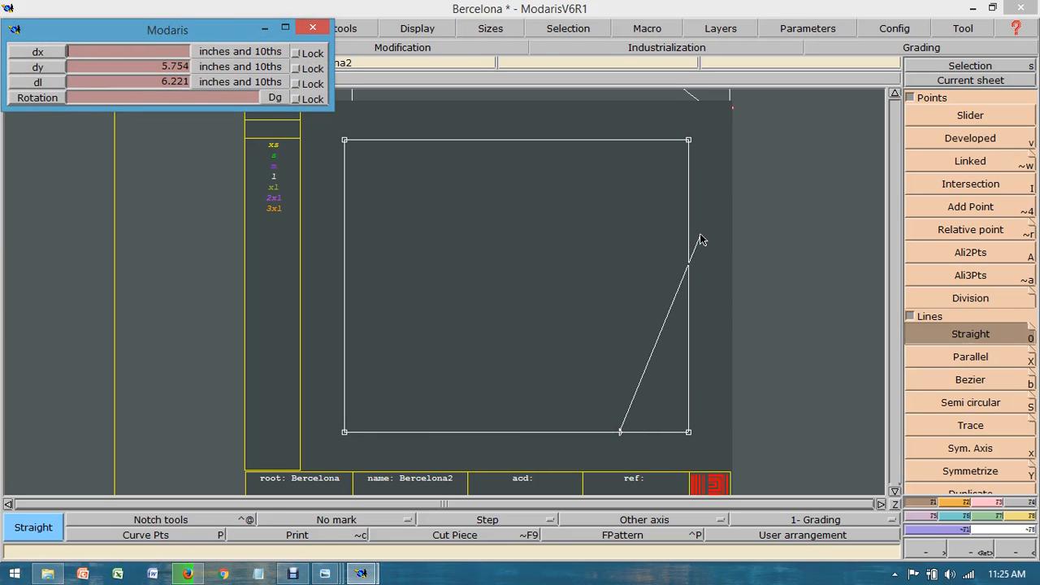
{"action": "key", "text": "Tab"}
{"action": "key", "text": "Tab"}
{"action": "type", "text": "4"}
{"action": "left_click", "coordinate": [690, 315]}
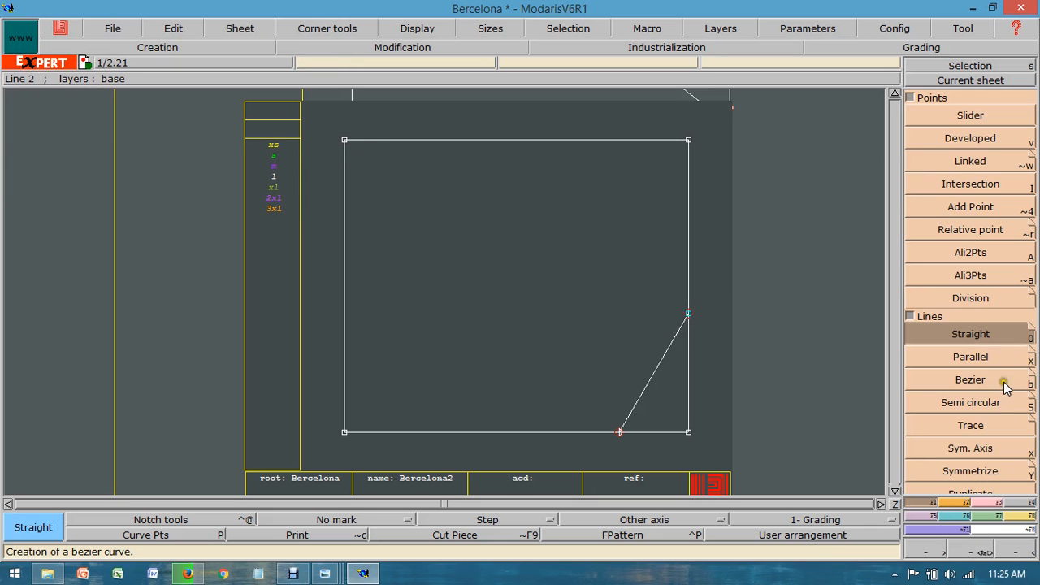
Step: Draw a Bezier line from the sleeve rectangle's upper-left corner to the underarm line's upper end on the right edge
{"action": "left_click", "coordinate": [952, 380]}
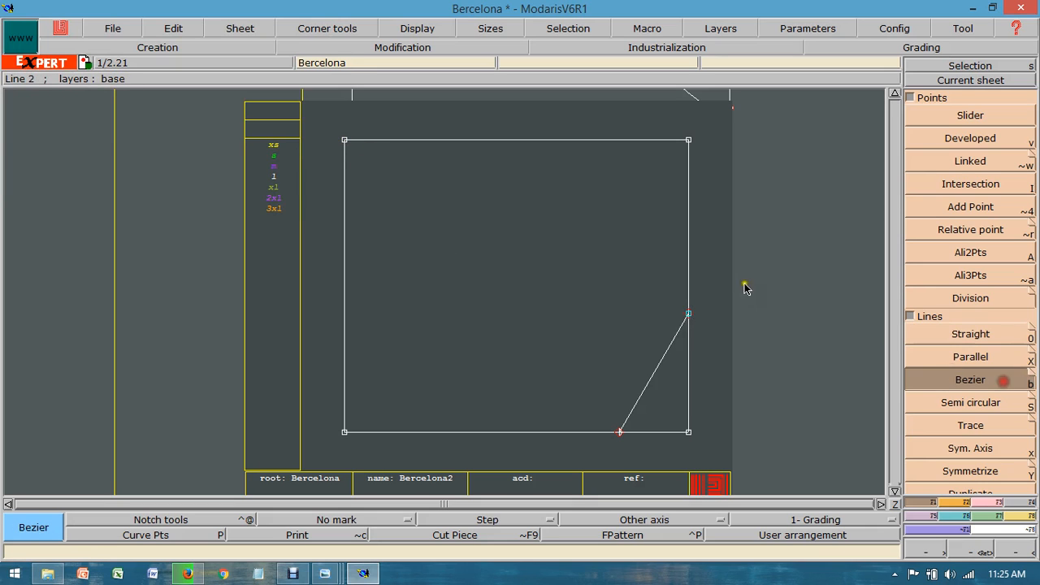
{"action": "left_click", "coordinate": [345, 142]}
{"action": "left_click", "coordinate": [689, 314]}
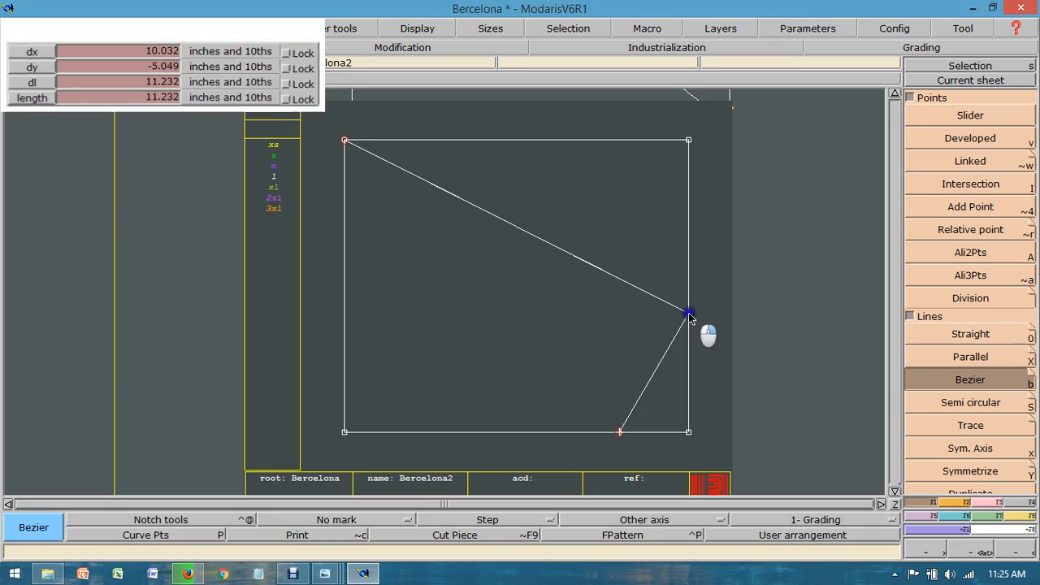
{"action": "left_click", "coordinate": [893, 503]}
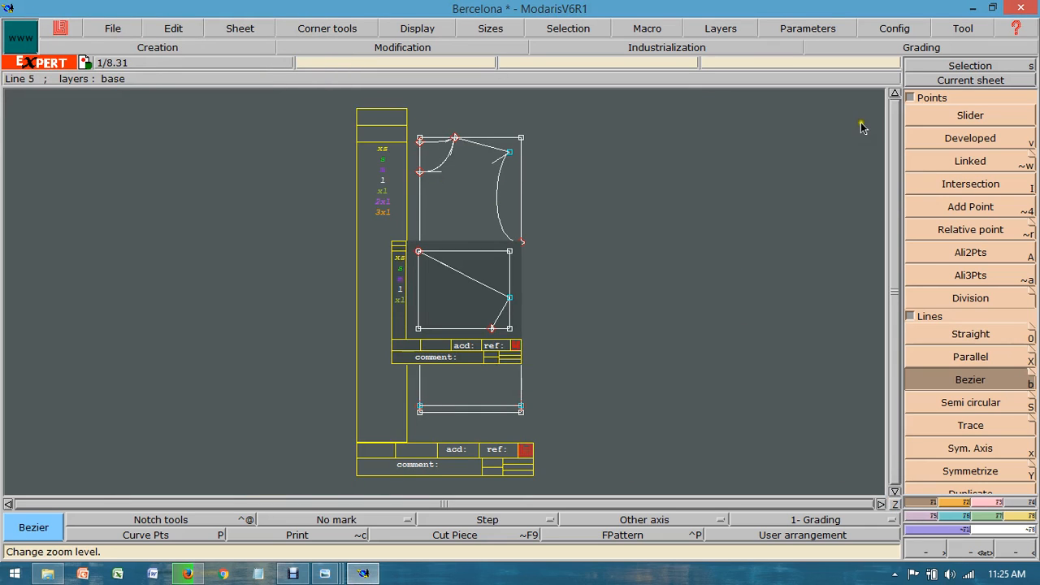
Step: Measure the length of the armhole curve on the body sheet, from the shoulder end to the side edge
{"action": "left_click", "coordinate": [942, 81]}
{"action": "left_click", "coordinate": [475, 190]}
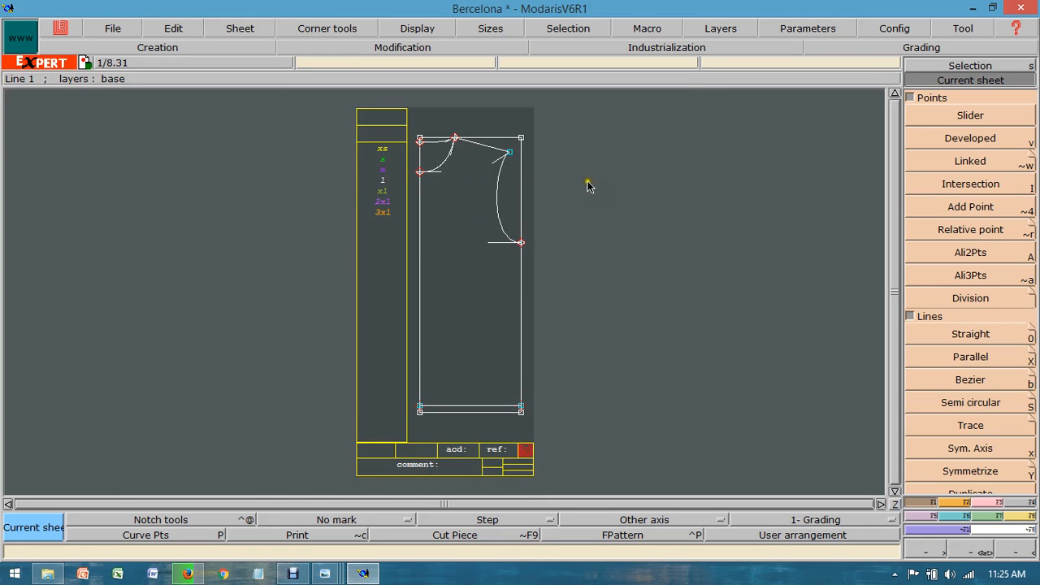
{"action": "left_click", "coordinate": [1007, 516]}
{"action": "left_click", "coordinate": [970, 221]}
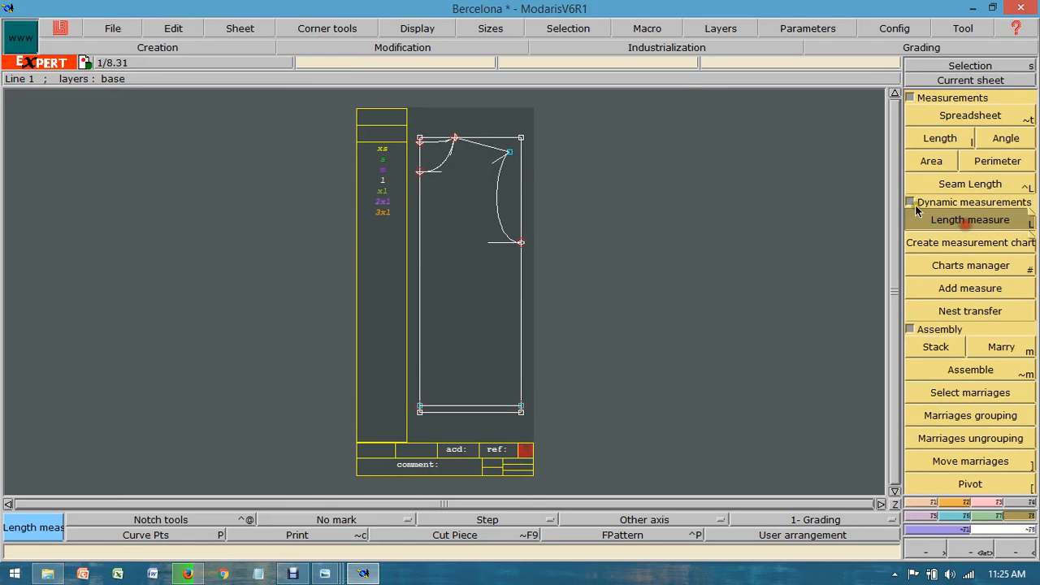
{"action": "left_click", "coordinate": [522, 243]}
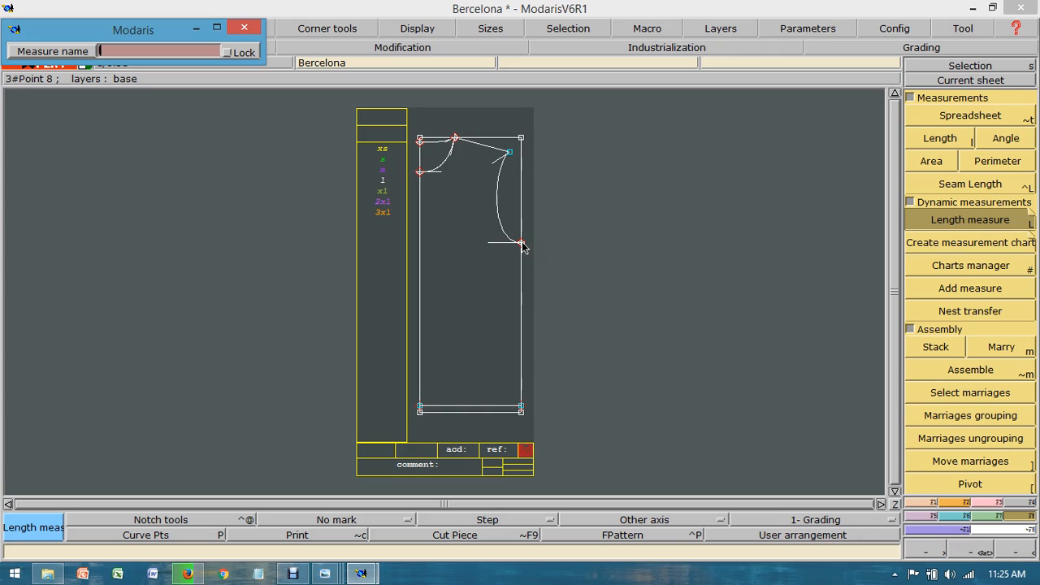
{"action": "key", "text": "Return"}
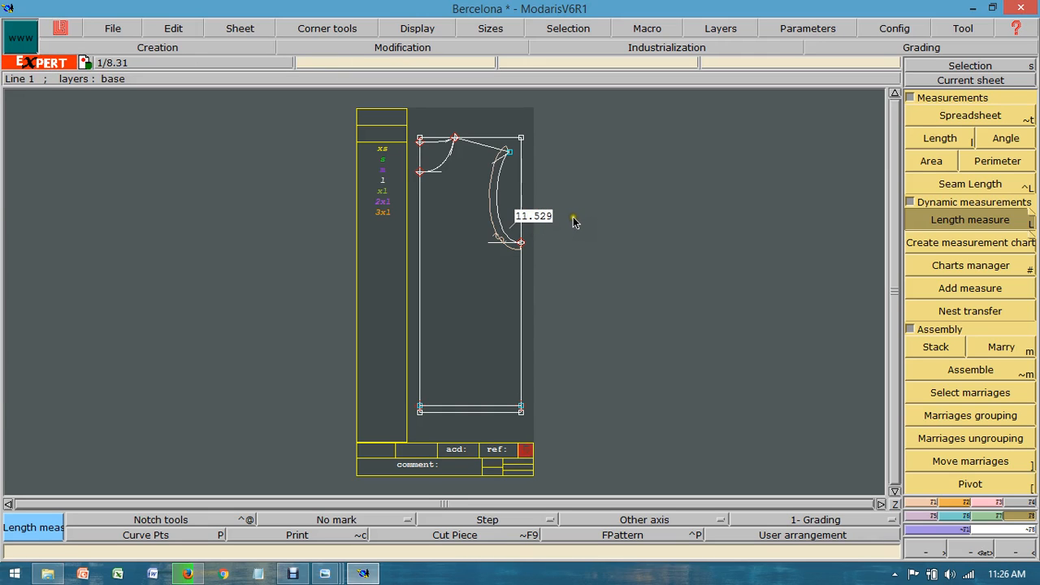
{"action": "key", "text": "Escape"}
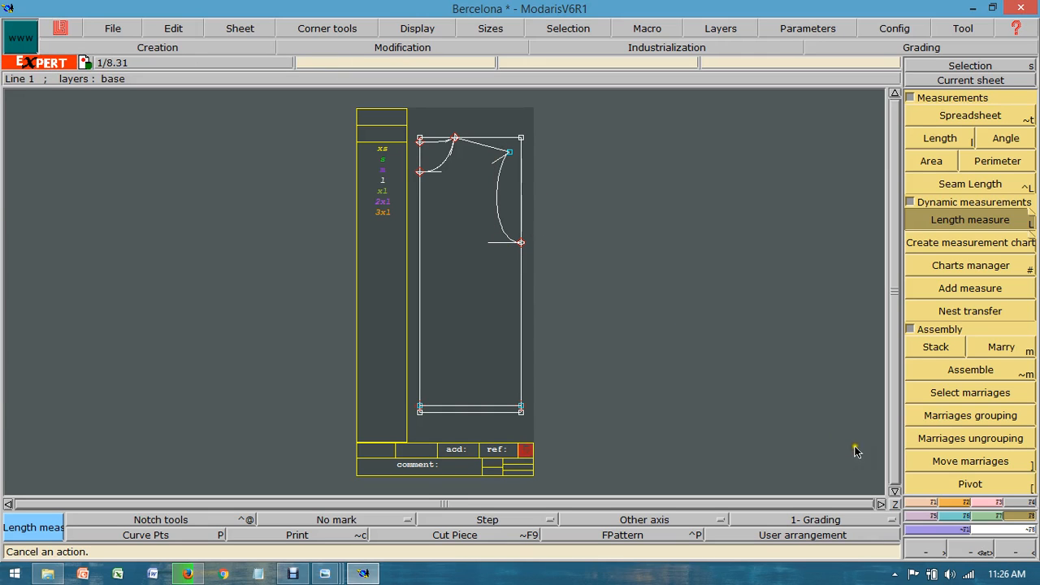
Step: Arrange all the sheets on the desk and make the sleeve sheet the current sheet
{"action": "left_click", "coordinate": [894, 503]}
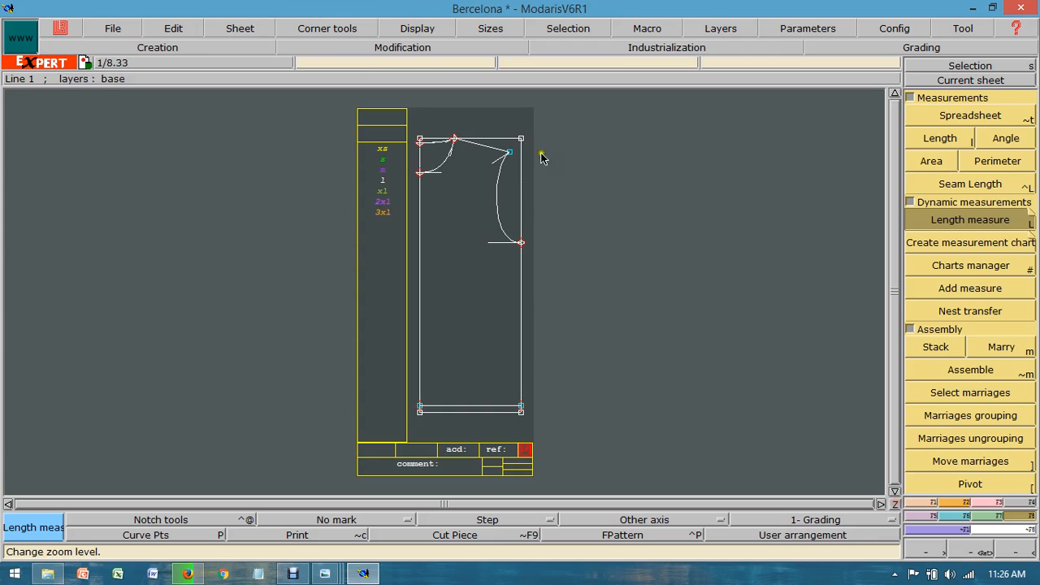
{"action": "left_click", "coordinate": [244, 29]}
{"action": "left_click", "coordinate": [267, 168]}
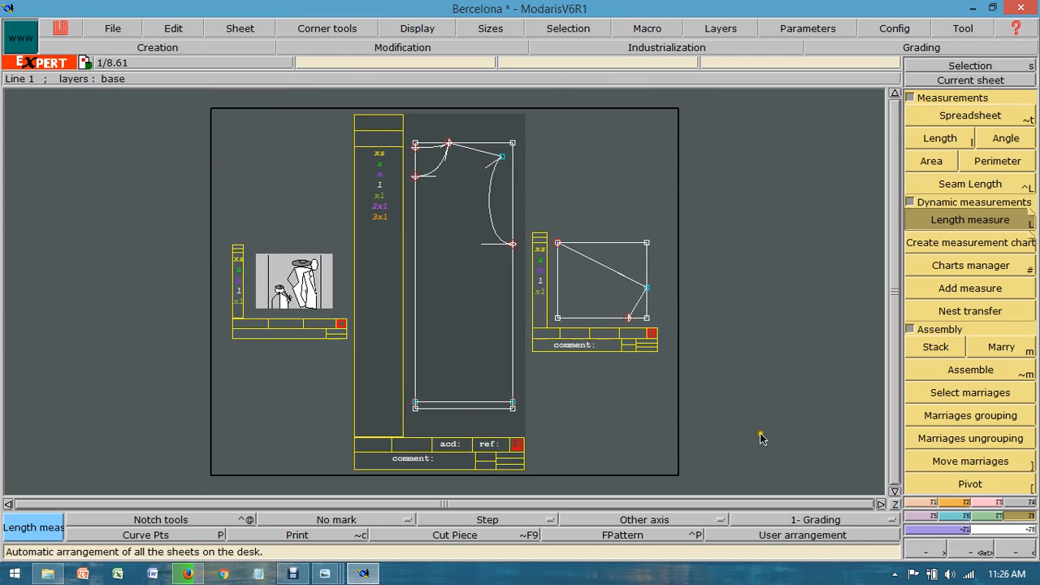
{"action": "left_click", "coordinate": [940, 380]}
{"action": "left_click", "coordinate": [969, 79]}
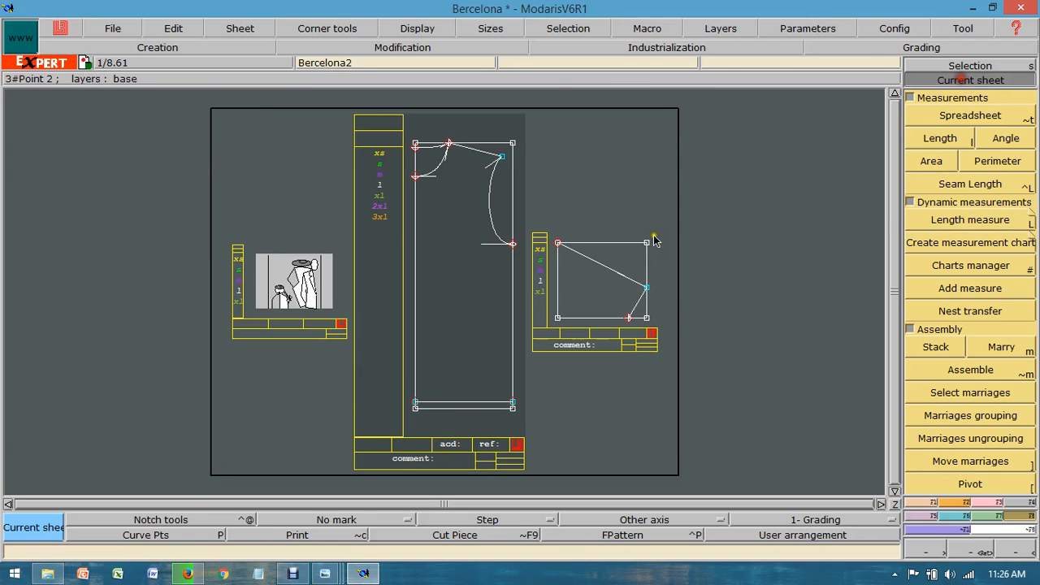
{"action": "left_click", "coordinate": [654, 239]}
Step: Reshape the sleeve cap line into an S-curve about 11.53 inches long, with horizontal tangents at both ends
{"action": "left_click", "coordinate": [983, 503]}
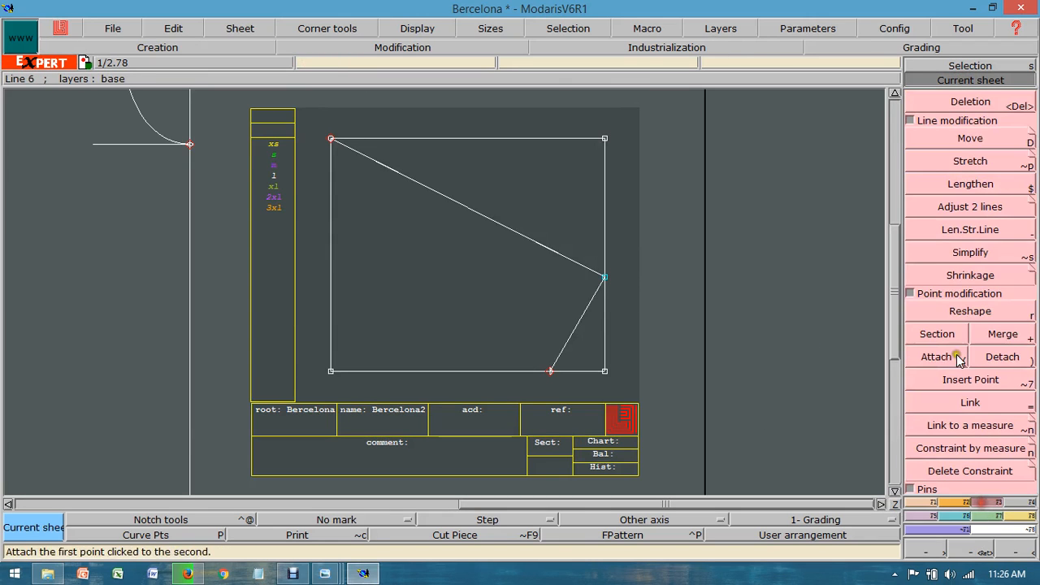
{"action": "left_click", "coordinate": [958, 313]}
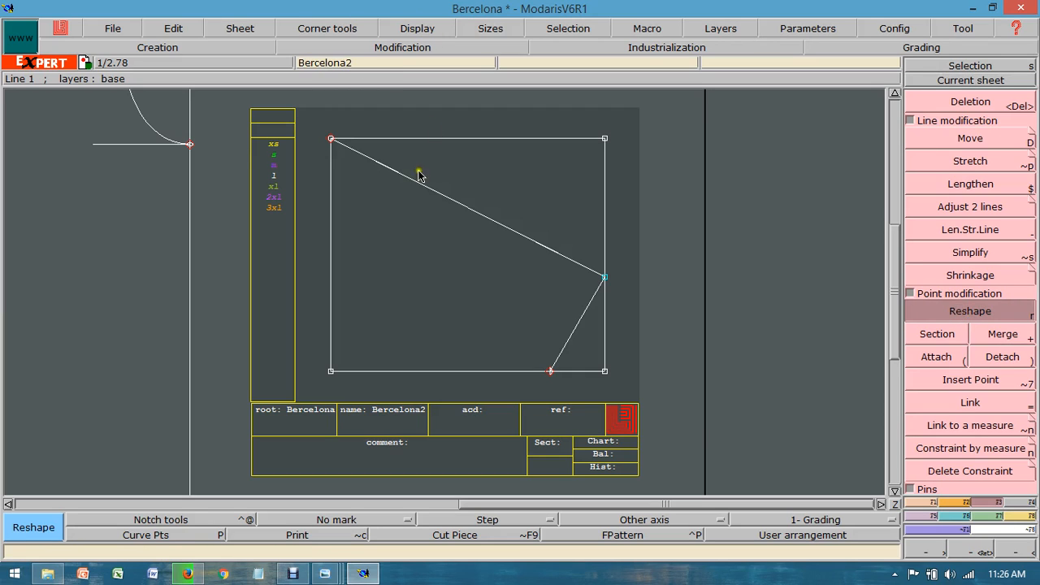
{"action": "left_click", "coordinate": [568, 260]}
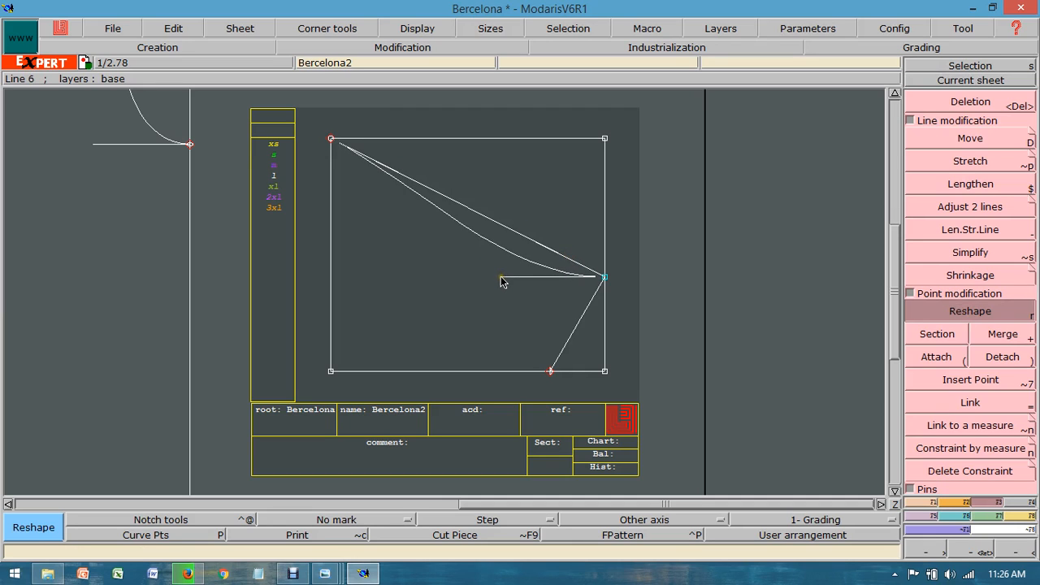
{"action": "left_click", "coordinate": [501, 280]}
{"action": "left_click", "coordinate": [437, 140]}
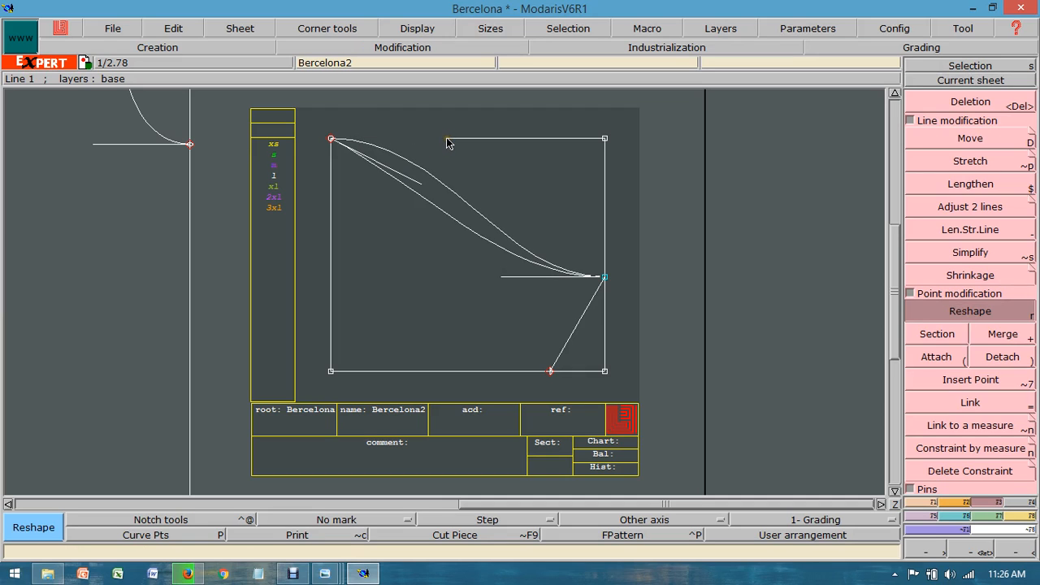
{"action": "left_click", "coordinate": [448, 144]}
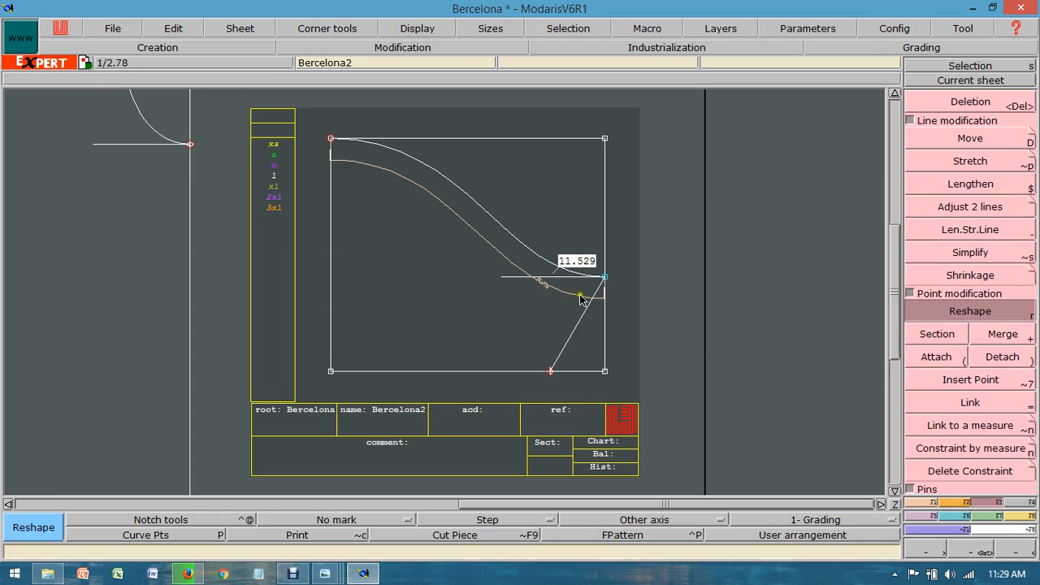
Step: Extract the front body as a seam piece, using the lower front neckline and including the hem strip
{"action": "left_click", "coordinate": [893, 505]}
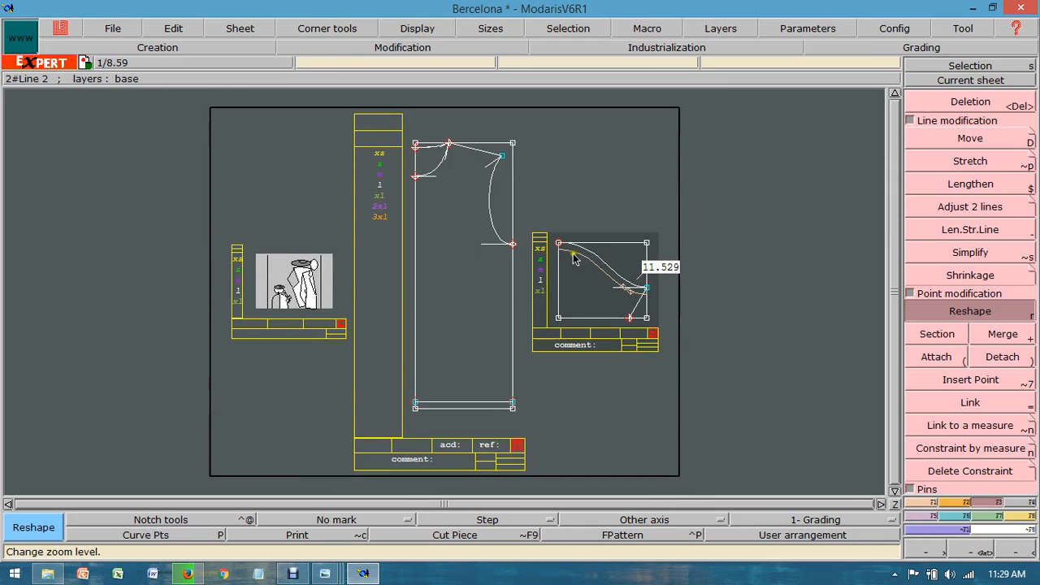
{"action": "left_click", "coordinate": [1018, 502]}
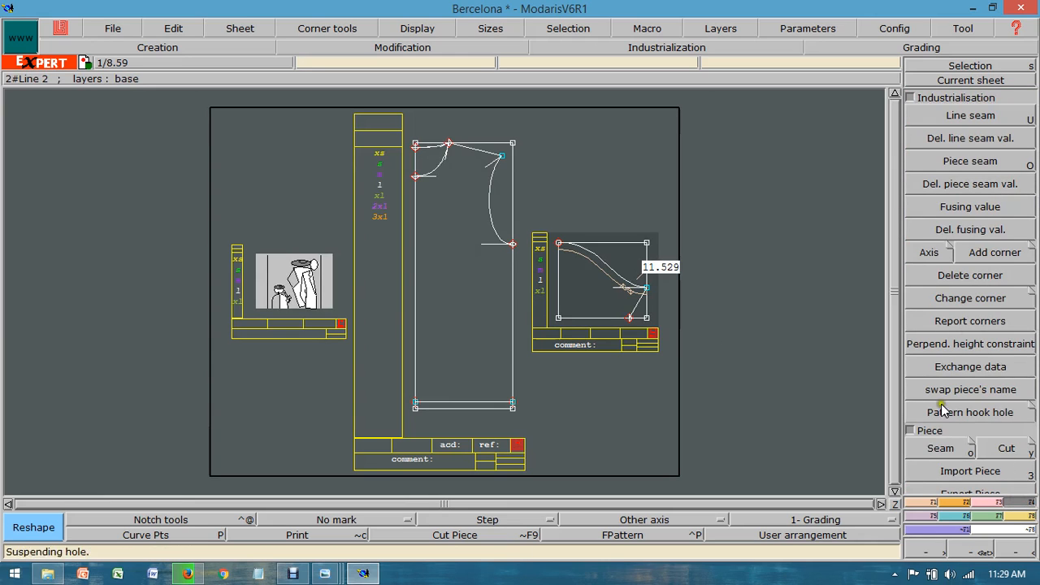
{"action": "left_click", "coordinate": [941, 448]}
{"action": "left_click", "coordinate": [464, 193]}
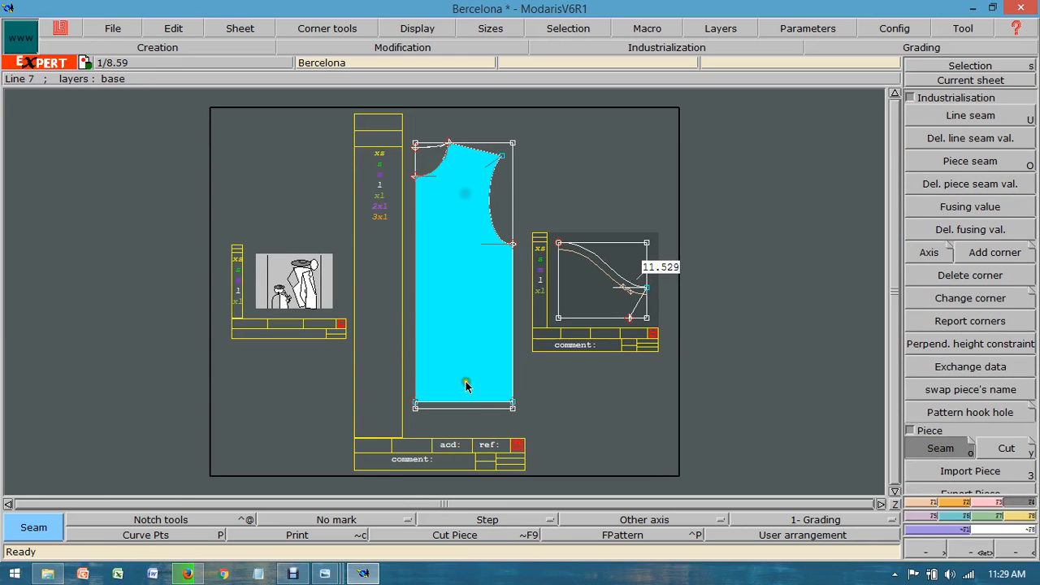
{"action": "left_click", "coordinate": [479, 404]}
{"action": "right_click", "coordinate": [480, 364]}
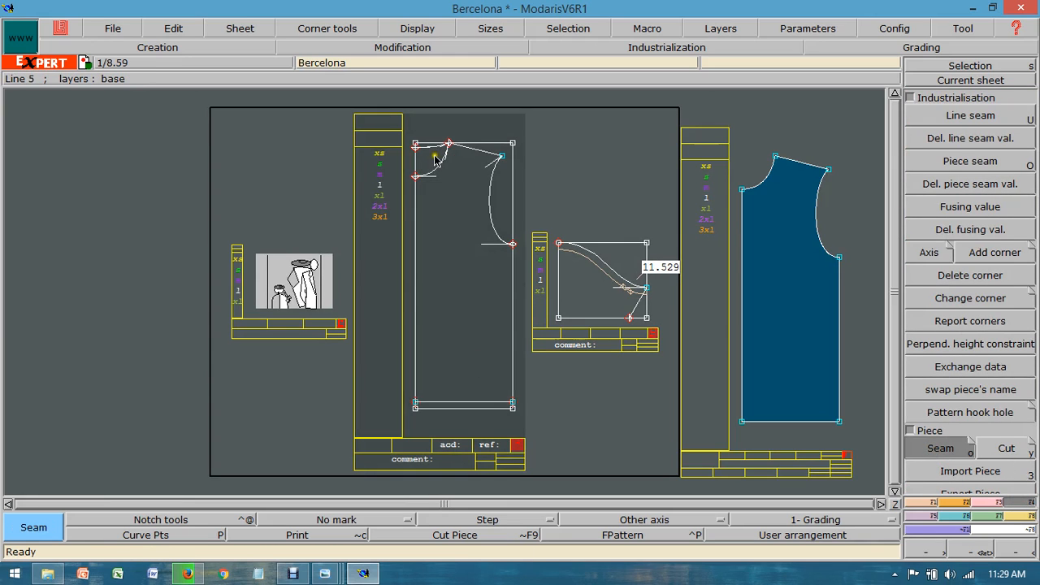
Step: Extract the back body up to the higher neckline with its hem strip, and the sleeve, as seam pieces
{"action": "left_click", "coordinate": [435, 156]}
{"action": "left_click", "coordinate": [466, 310]}
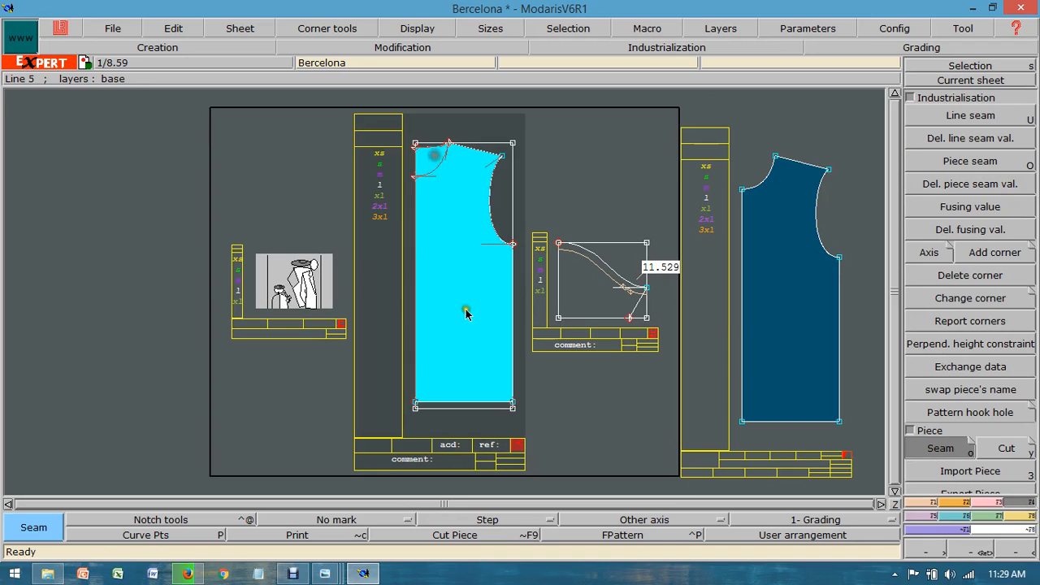
{"action": "right_click", "coordinate": [487, 407]}
{"action": "left_click", "coordinate": [559, 289]}
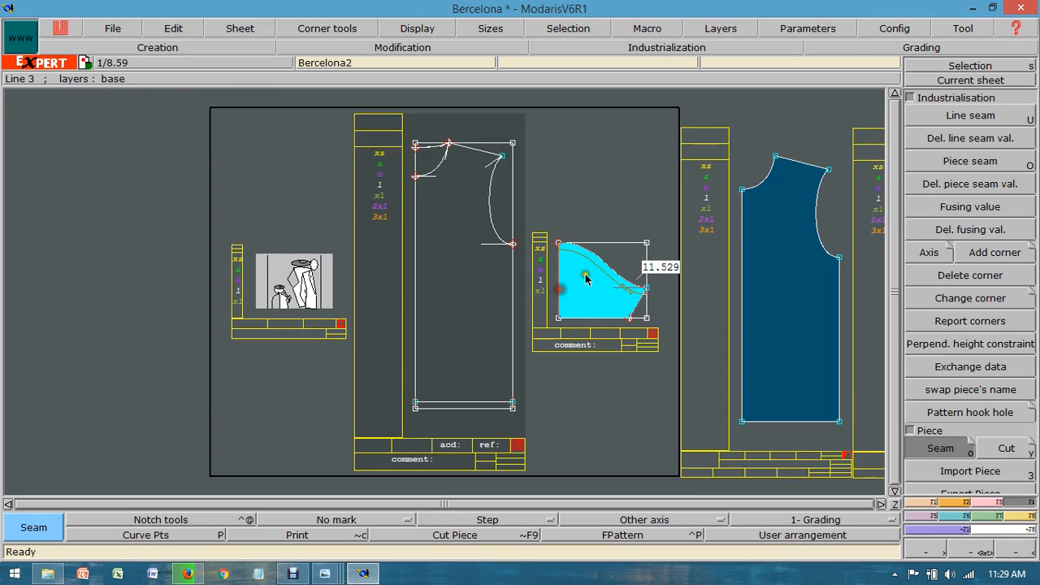
{"action": "right_click", "coordinate": [602, 268]}
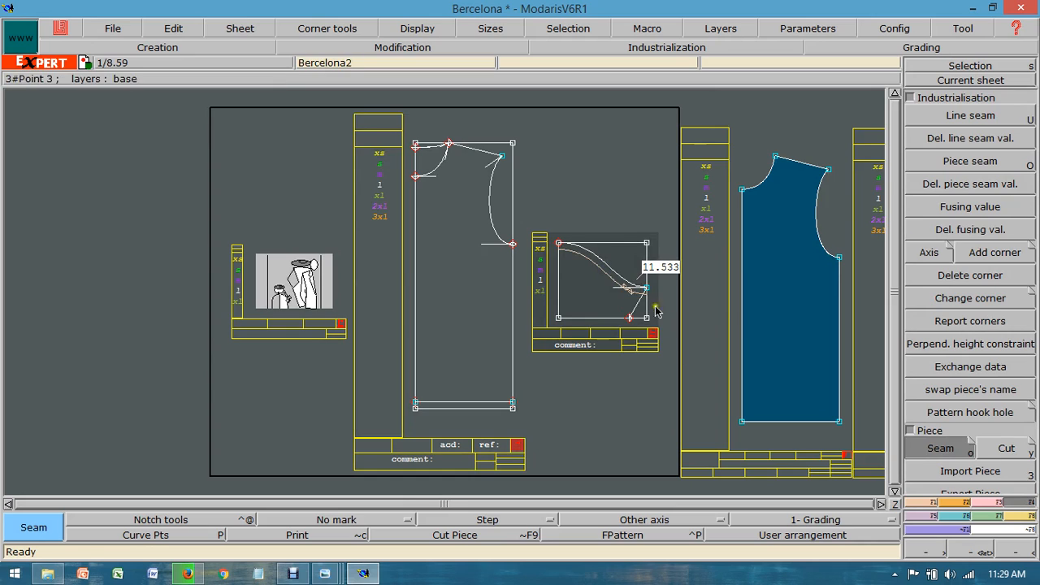
{"action": "left_click", "coordinate": [894, 503]}
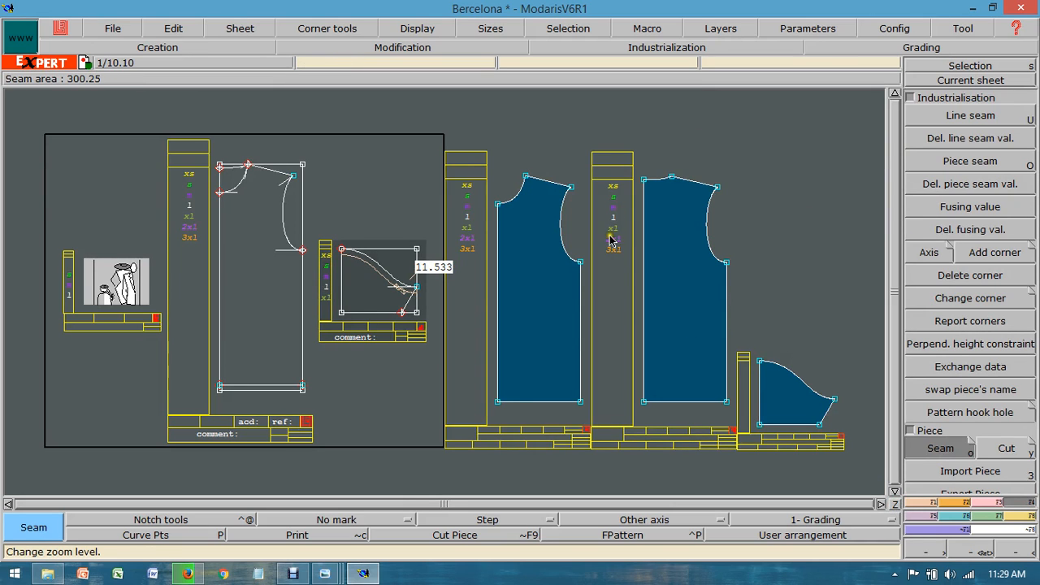
Step: Try a line seam of 2 inches at beginning and end on the front piece's bottom edge, and undo it
{"action": "left_click", "coordinate": [954, 80]}
{"action": "left_click", "coordinate": [541, 263]}
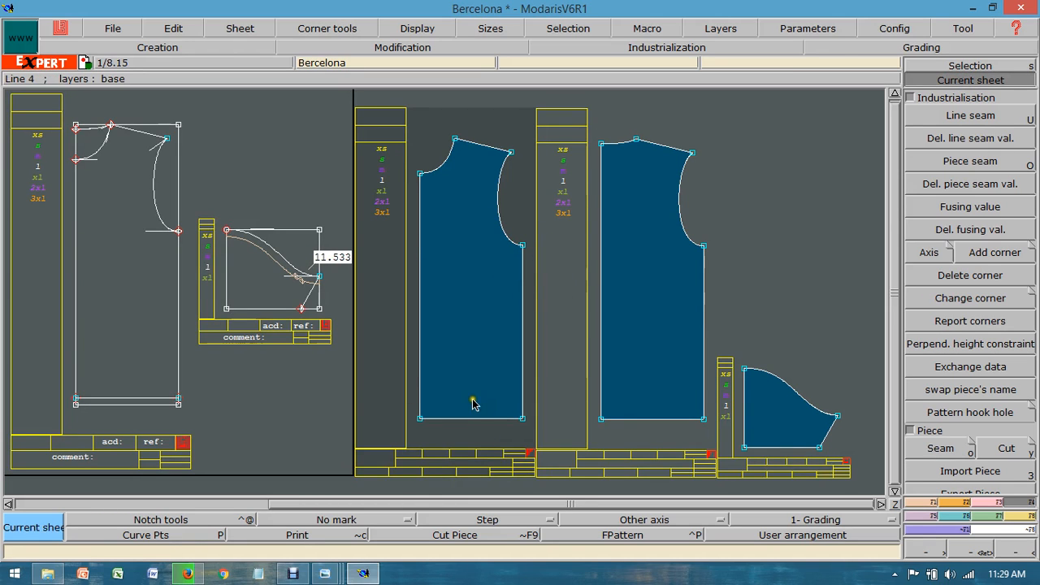
{"action": "left_click", "coordinate": [957, 117]}
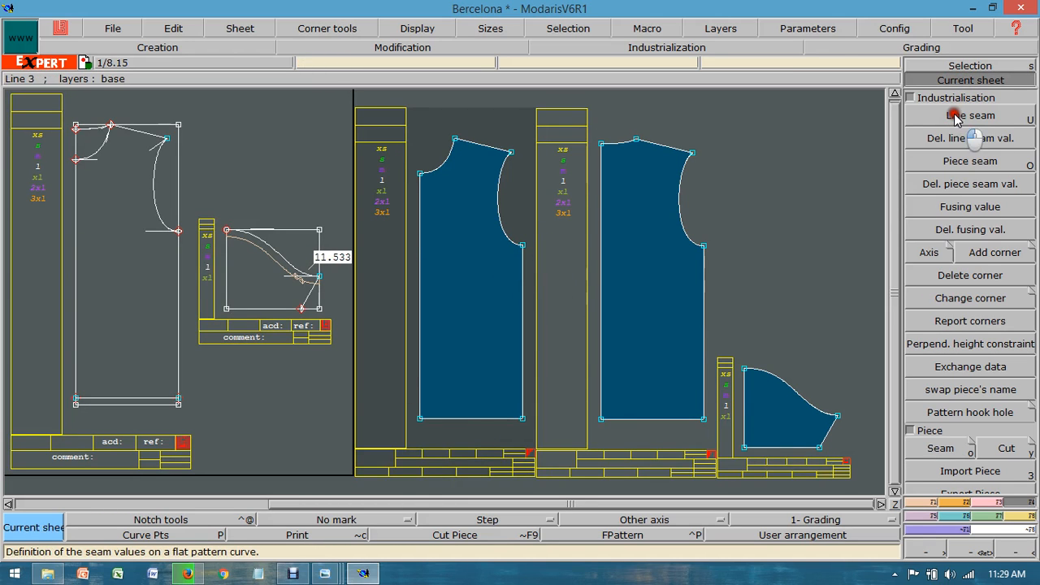
{"action": "left_click", "coordinate": [463, 419]}
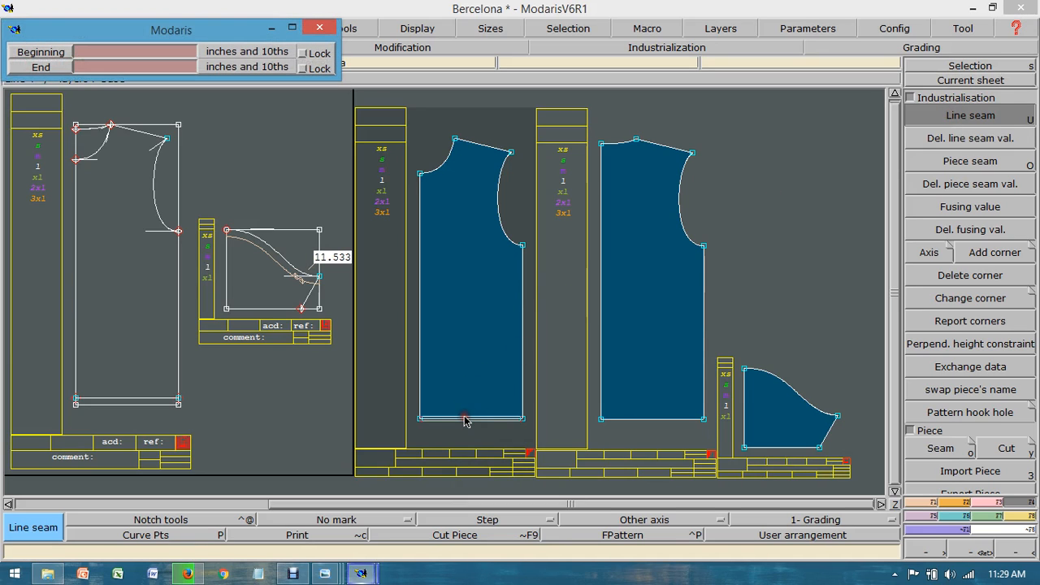
{"action": "left_click", "coordinate": [461, 425]}
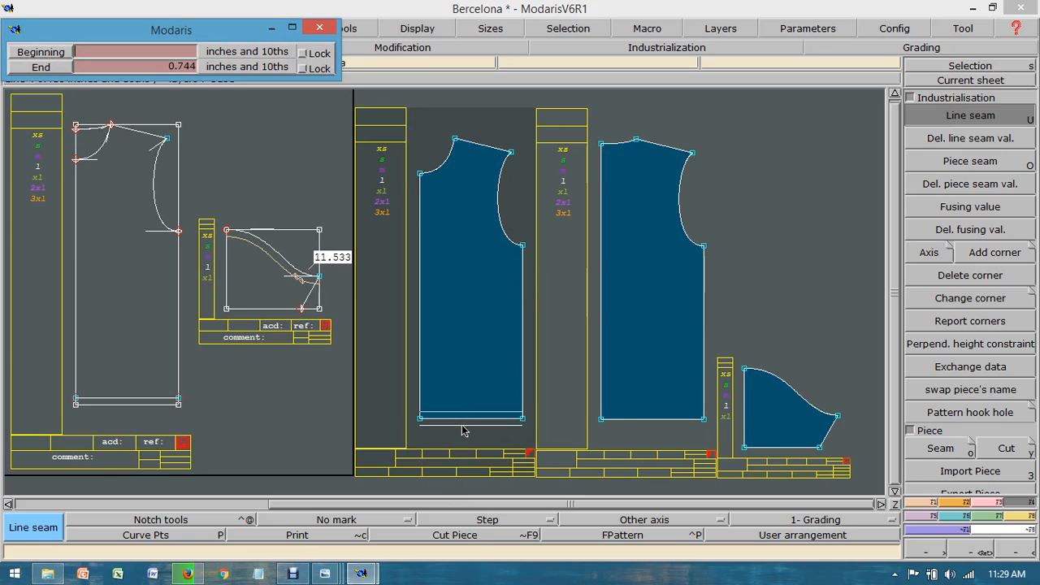
{"action": "type", "text": "2"}
{"action": "key", "text": "Return"}
{"action": "type", "text": "2"}
{"action": "key", "text": "Return"}
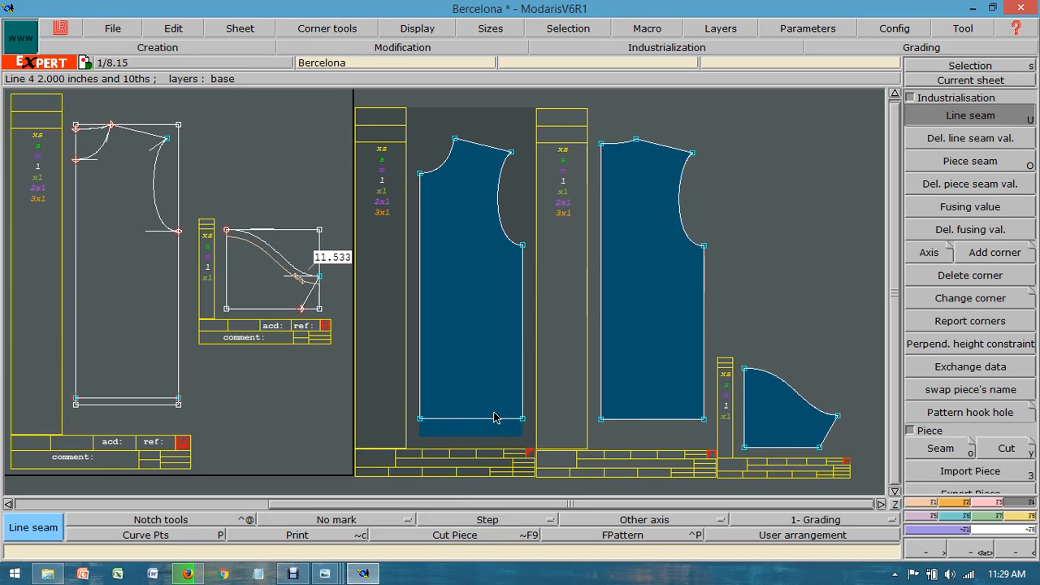
{"action": "key", "text": "ctrl+z"}
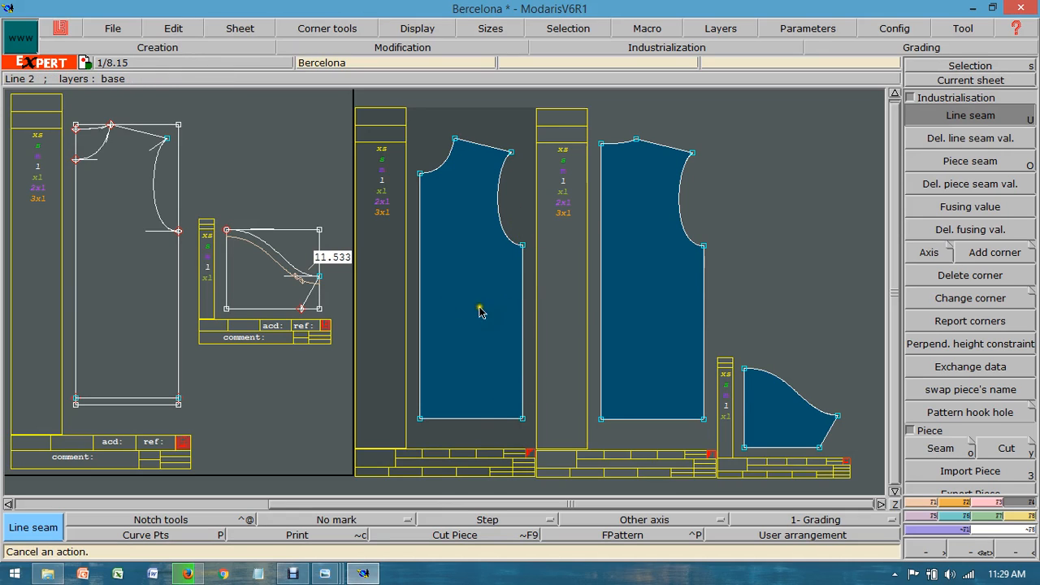
Step: Make the front body piece the current sheet and display its nest for sizes xs to 3xl
{"action": "left_click", "coordinate": [934, 80]}
{"action": "left_click", "coordinate": [463, 260]}
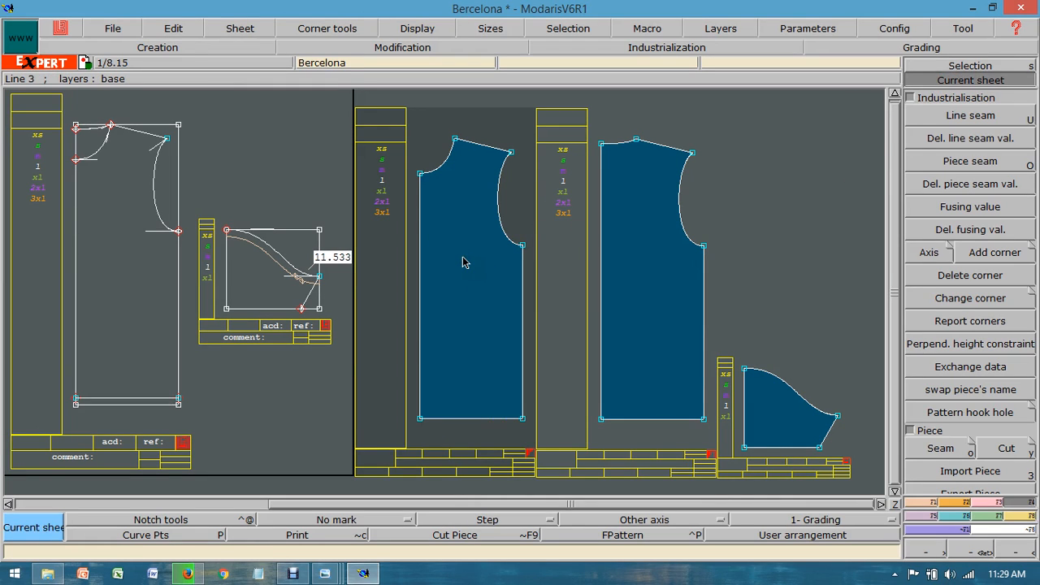
{"action": "key", "text": "F6"}
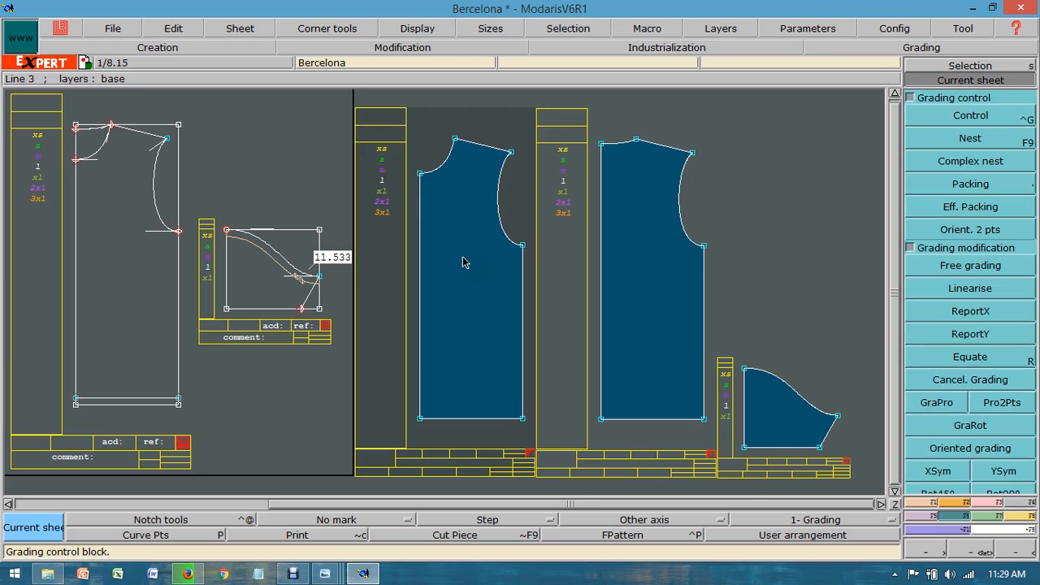
{"action": "left_click", "coordinate": [463, 262]}
{"action": "key", "text": "F9"}
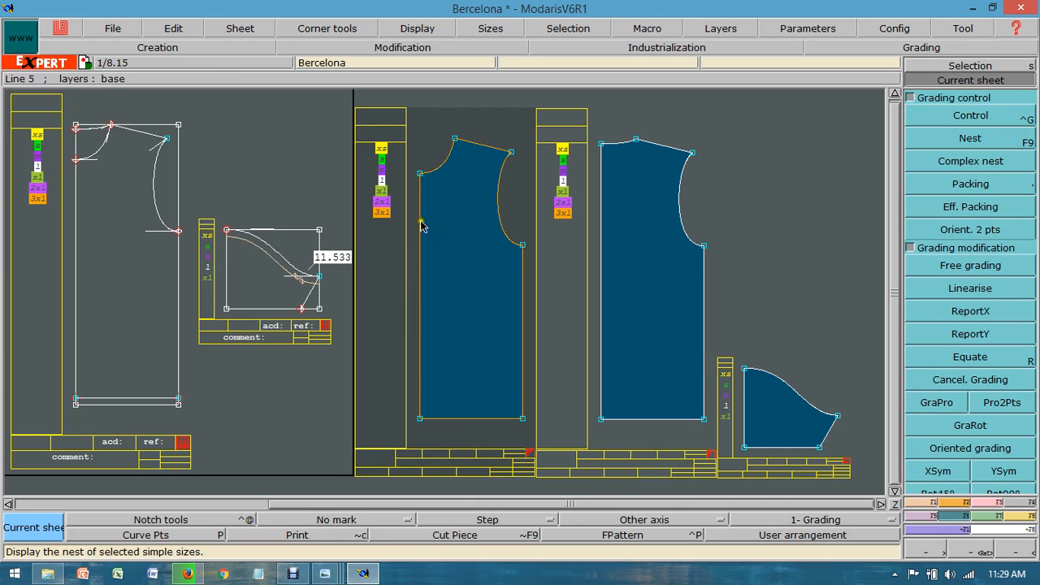
Step: Consult the measurement worksheet and set the vertical grading (ddy) of the front piece's bottom centre-front point to -1 for every size interval
{"action": "left_click", "coordinate": [324, 574]}
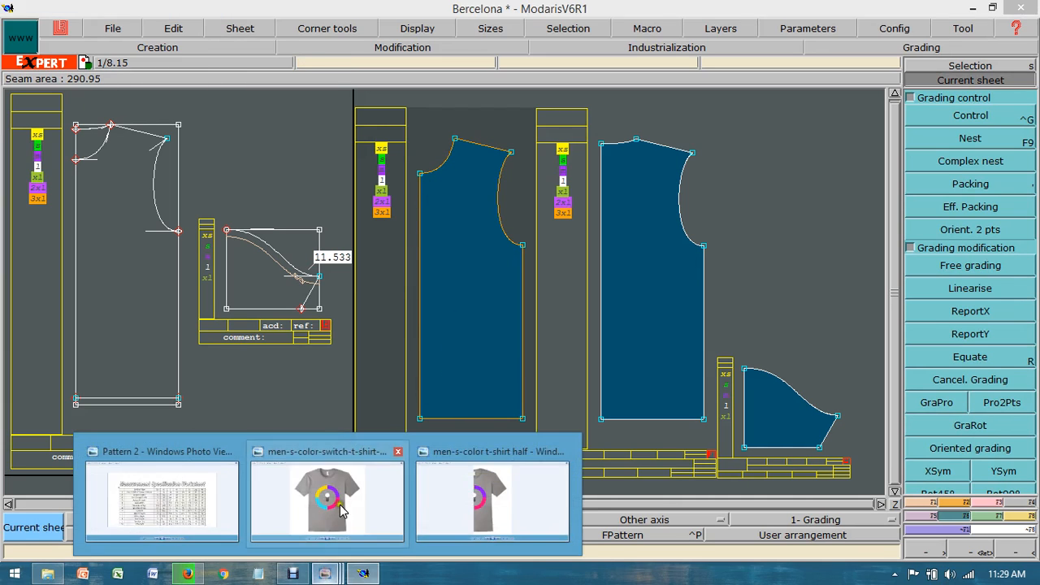
{"action": "left_click", "coordinate": [203, 500]}
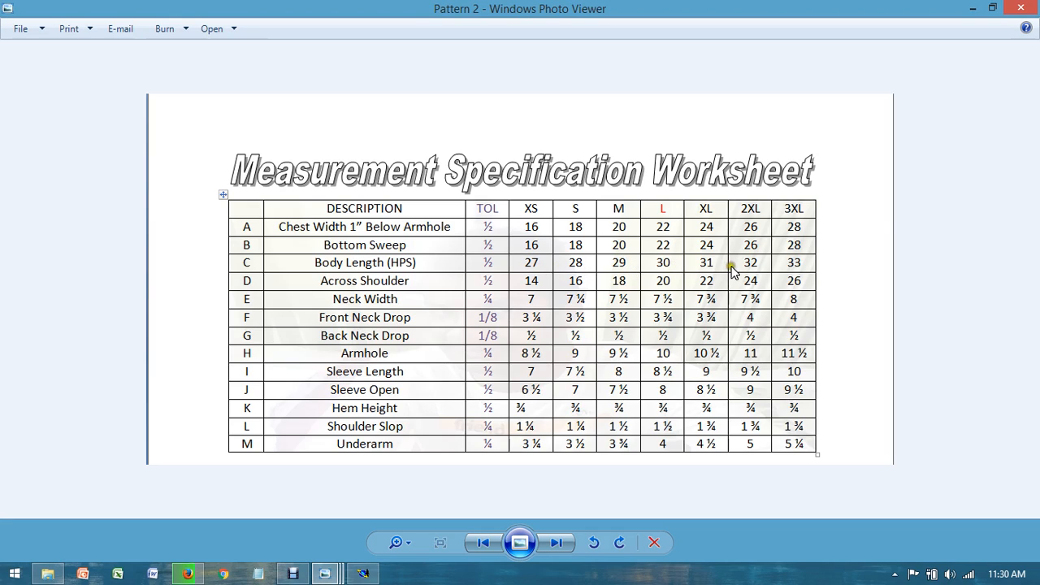
{"action": "mouse_move", "coordinate": [325, 573]}
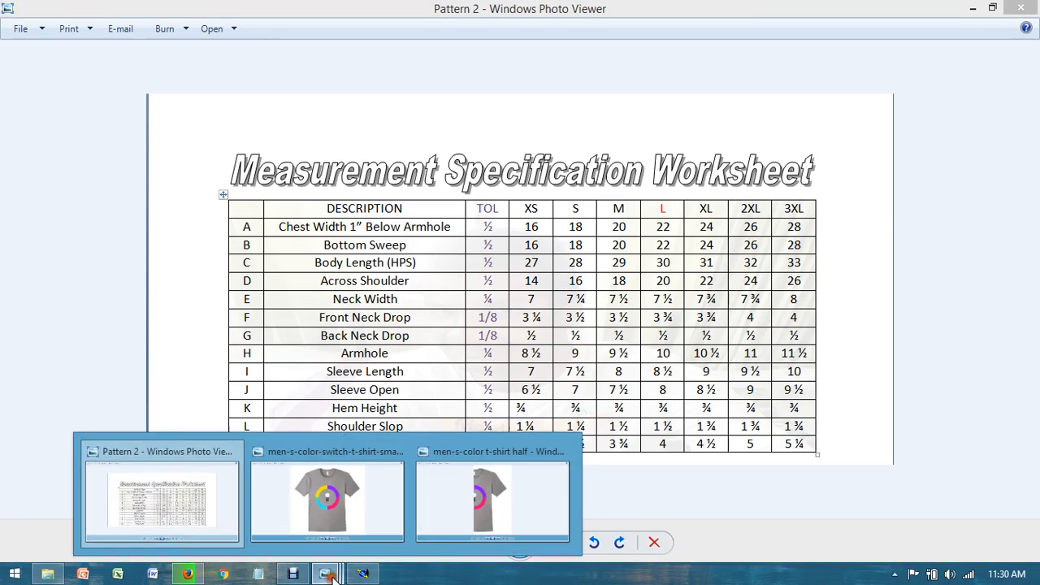
{"action": "left_click", "coordinate": [351, 528]}
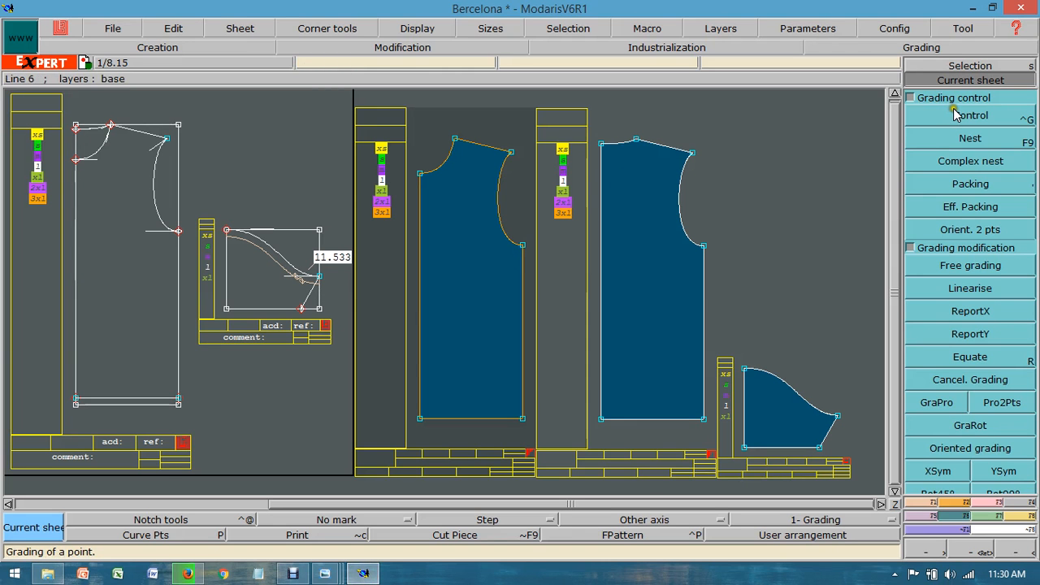
{"action": "left_click", "coordinate": [955, 115]}
{"action": "left_click", "coordinate": [419, 419]}
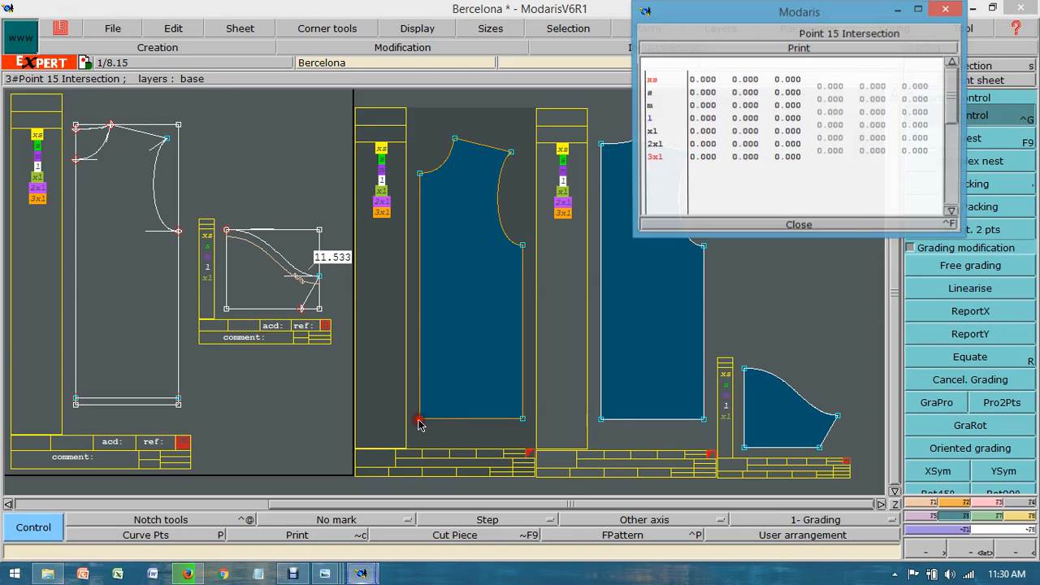
{"action": "left_click_drag", "start_coordinate": [872, 85], "coordinate": [870, 160]}
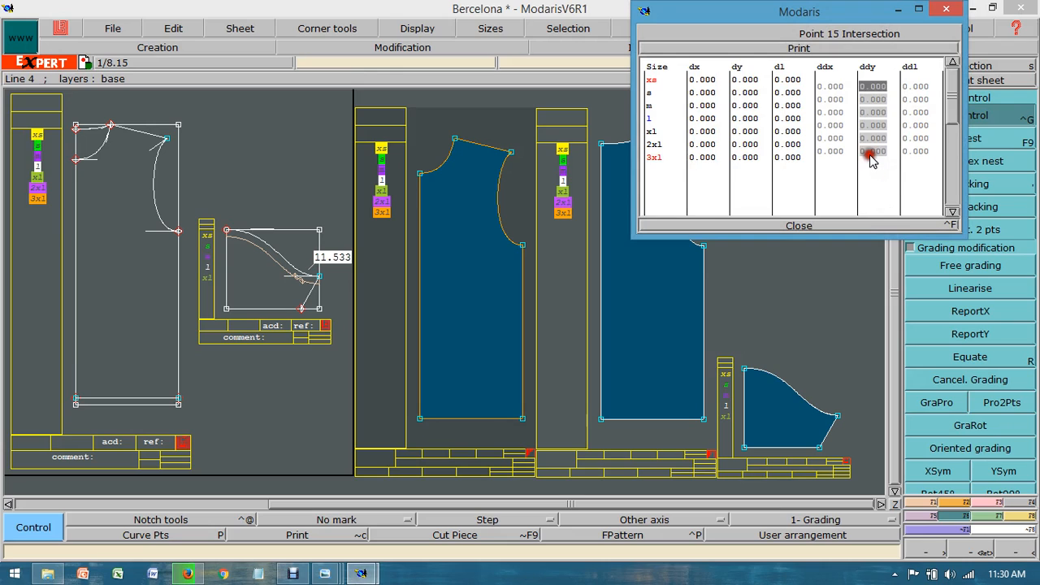
{"action": "type", "text": "-1"}
{"action": "key", "text": "Return"}
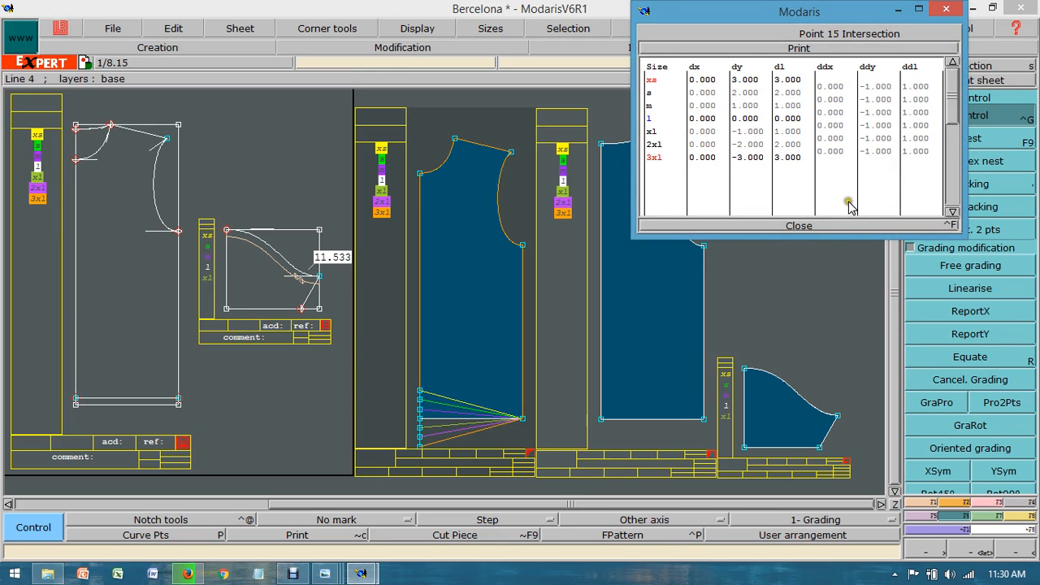
{"action": "left_click", "coordinate": [798, 226]}
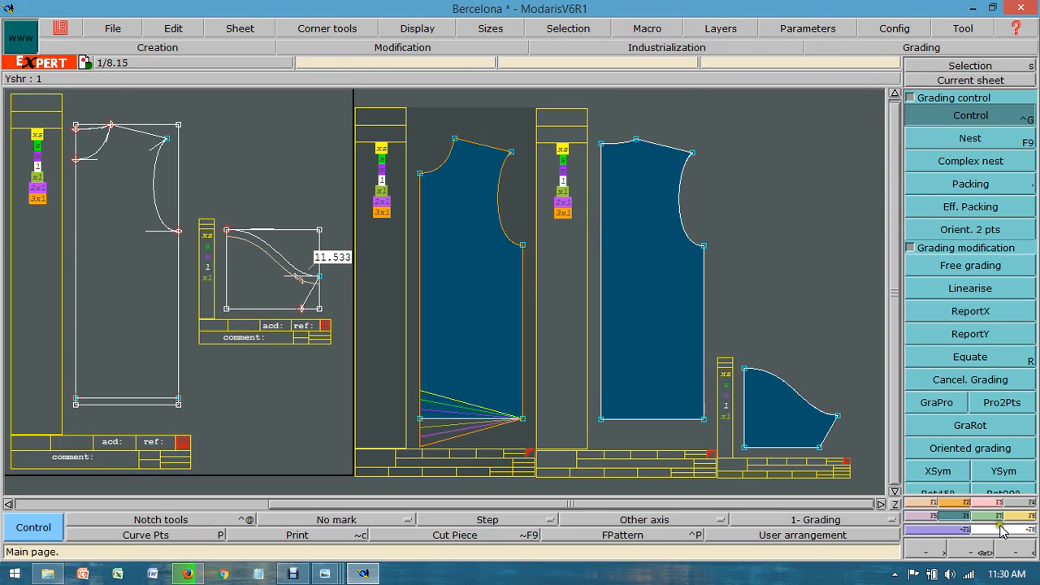
Step: Copy the bottom centre-front point's vertical grading to the front piece's bottom side-seam corner with ReportY
{"action": "left_click", "coordinate": [955, 502]}
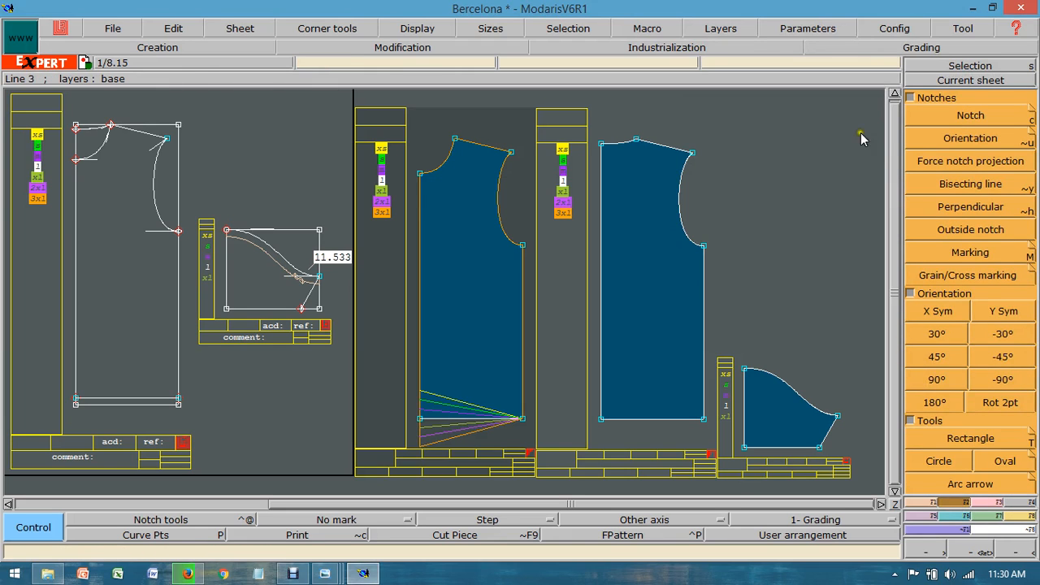
{"action": "left_click", "coordinate": [952, 79]}
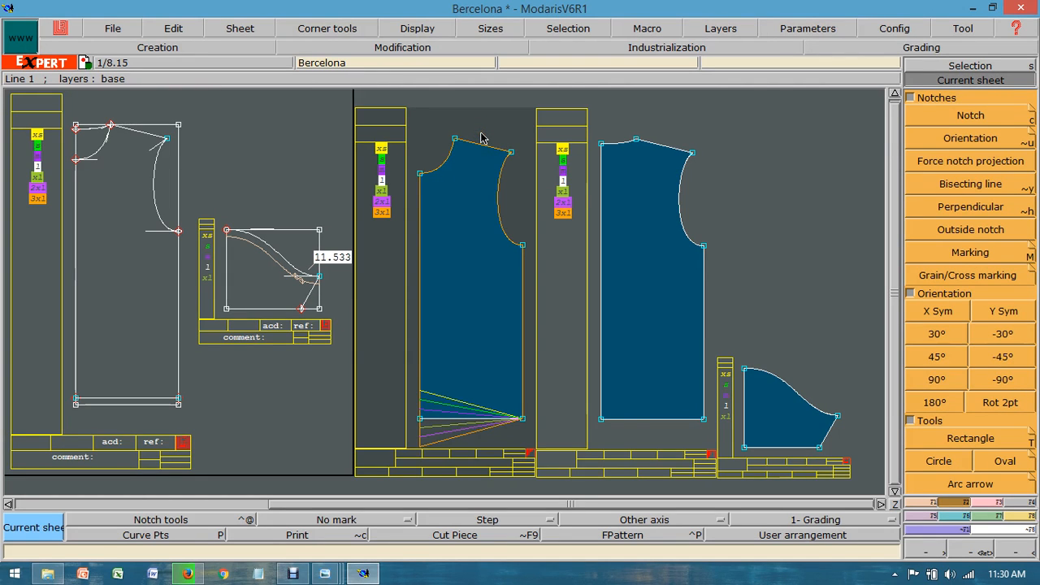
{"action": "key", "text": "F4"}
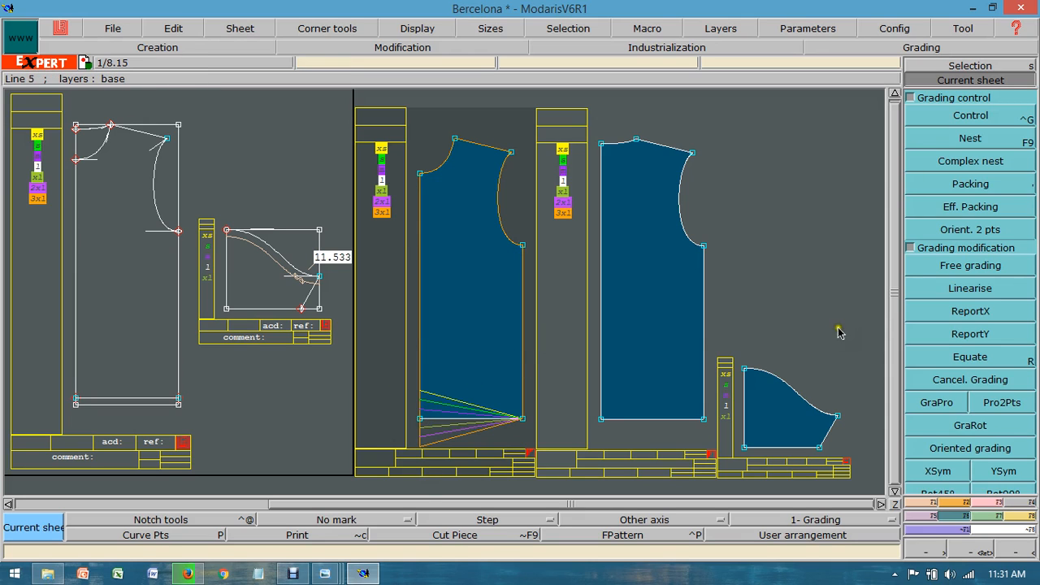
{"action": "left_click", "coordinate": [941, 335]}
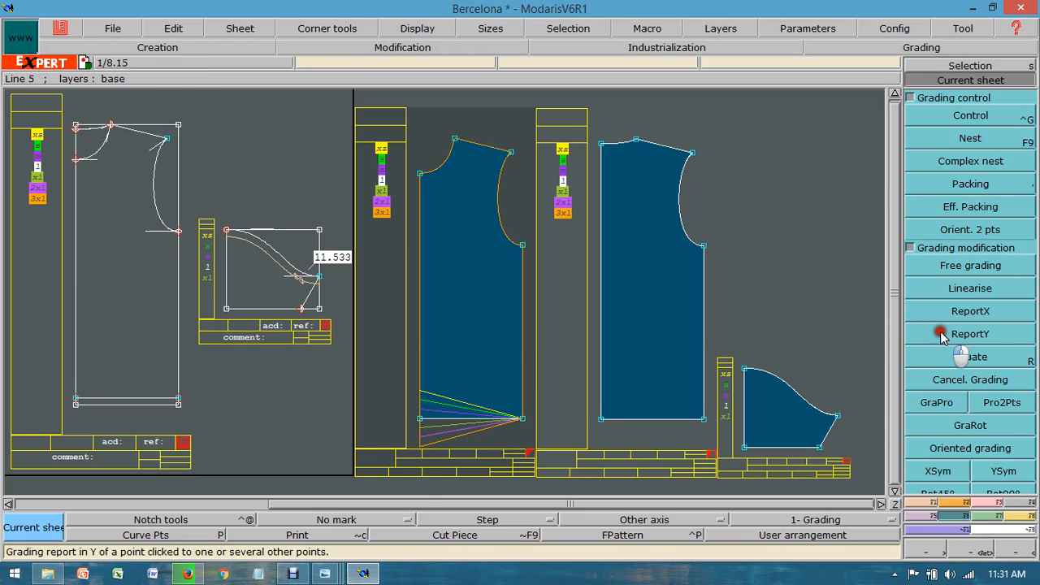
{"action": "left_click", "coordinate": [420, 418]}
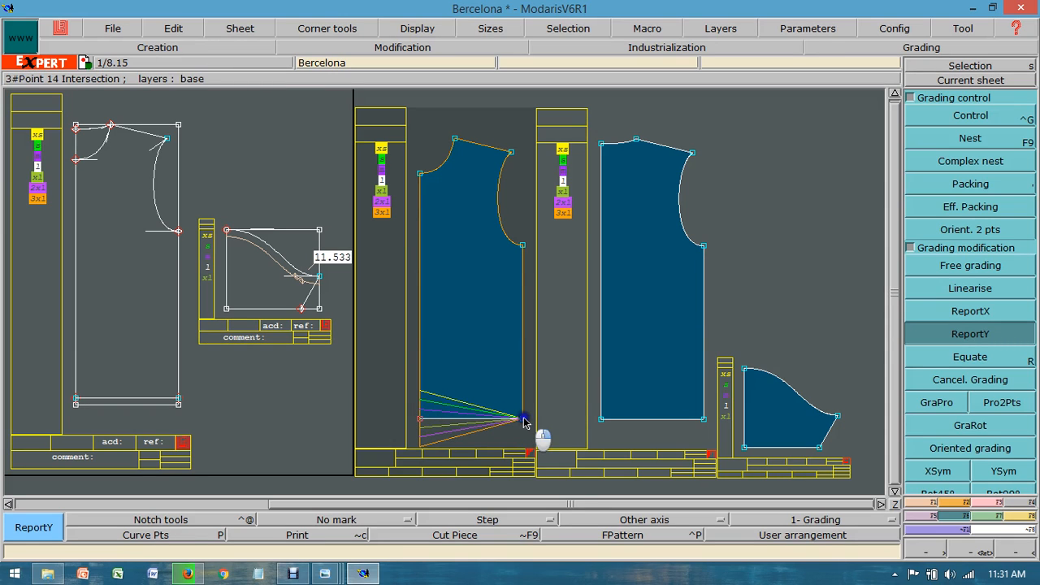
{"action": "left_click", "coordinate": [523, 419]}
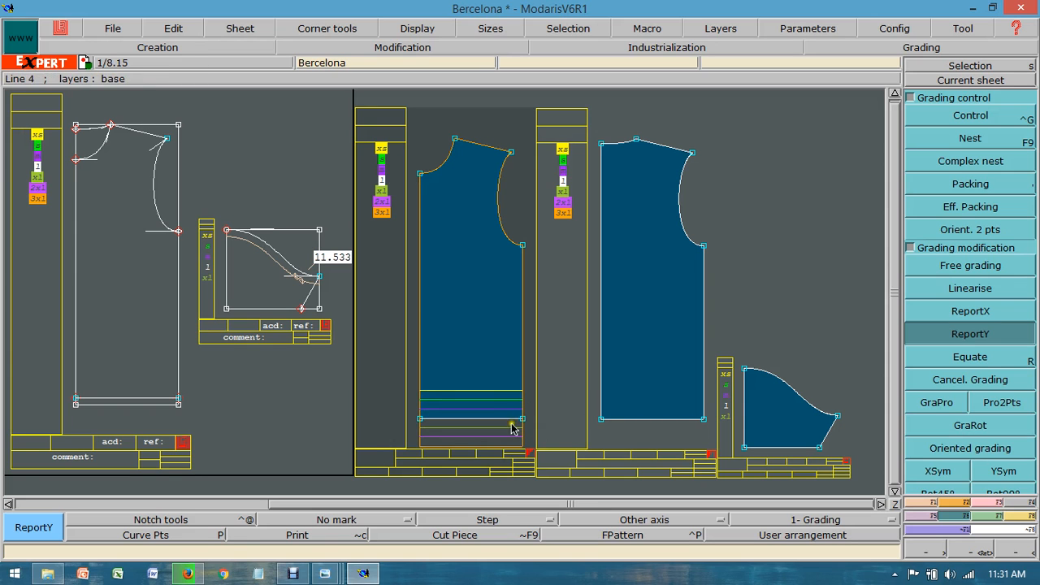
Step: Examine the worksheet's width measurements across sizes and compare the full and half T-shirt pictures
{"action": "mouse_move", "coordinate": [325, 574]}
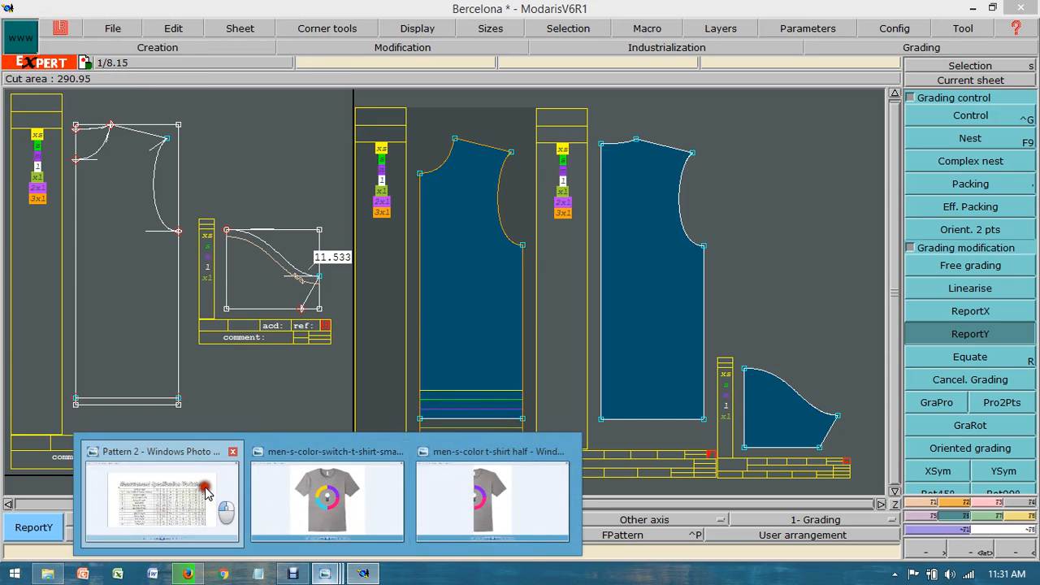
{"action": "left_click", "coordinate": [162, 495]}
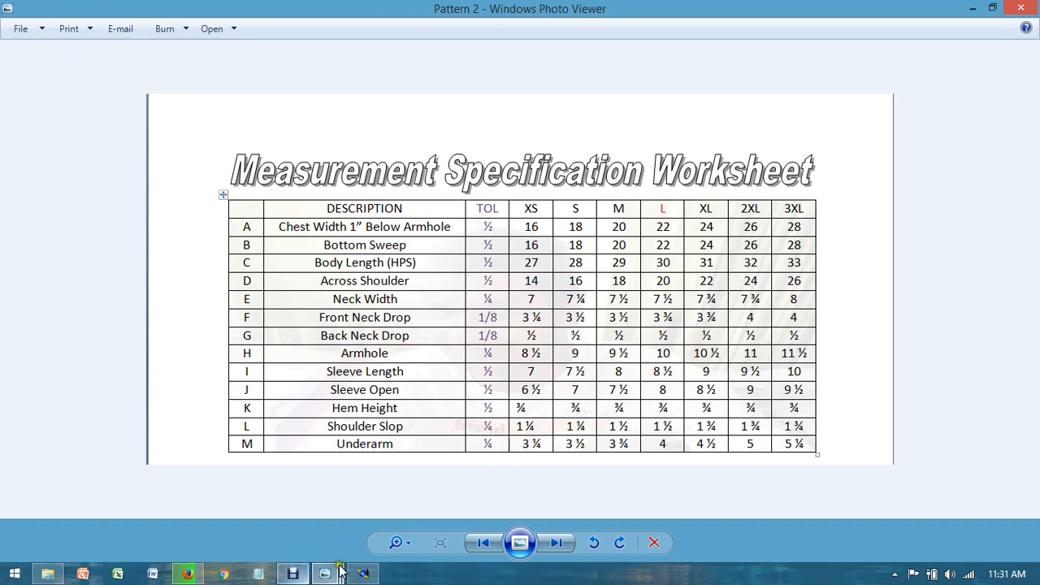
{"action": "left_click", "coordinate": [363, 573]}
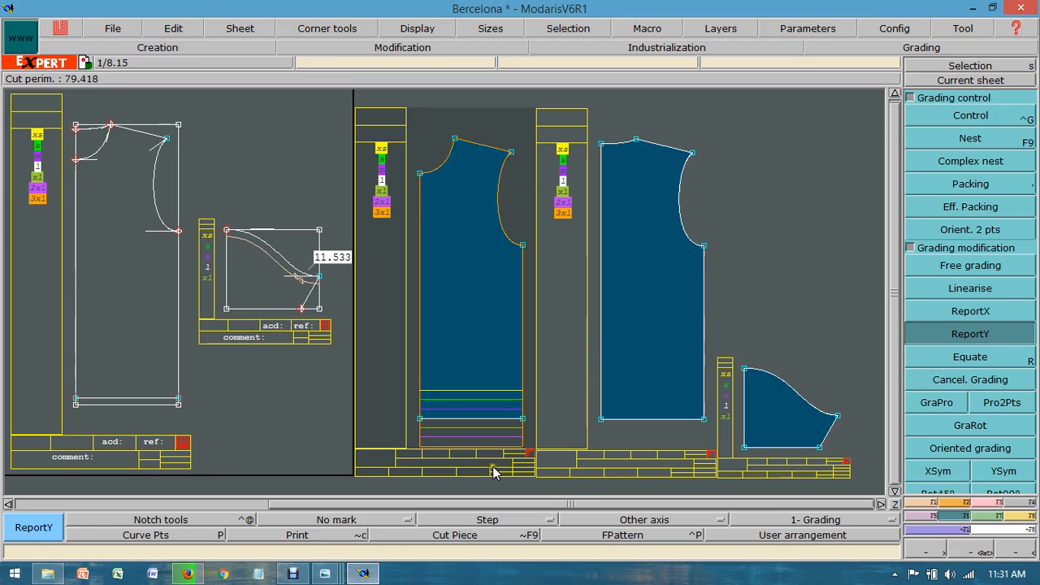
{"action": "mouse_move", "coordinate": [325, 574]}
{"action": "left_click", "coordinate": [360, 498]}
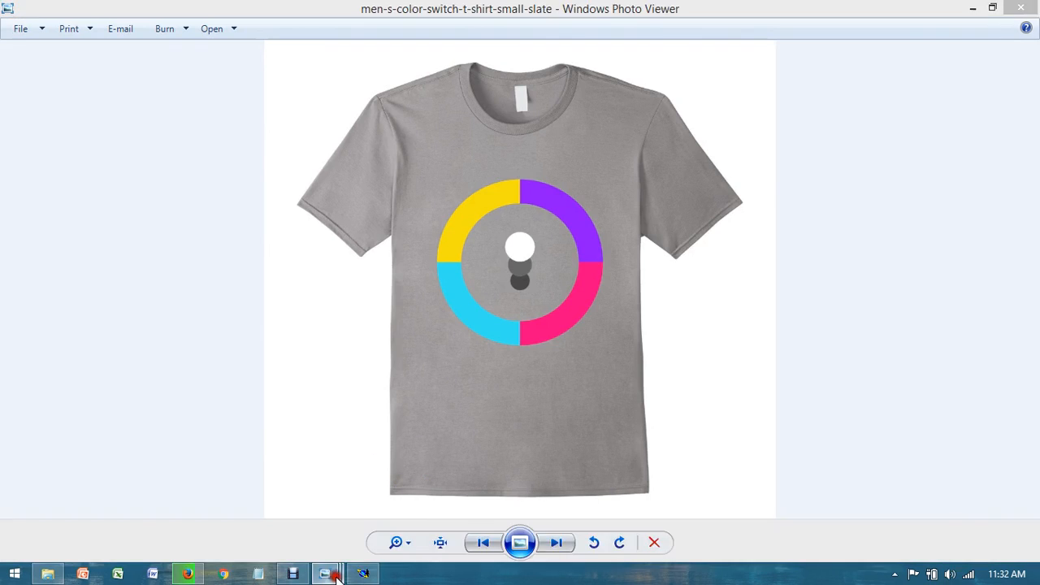
{"action": "mouse_move", "coordinate": [329, 574]}
{"action": "left_click", "coordinate": [471, 508]}
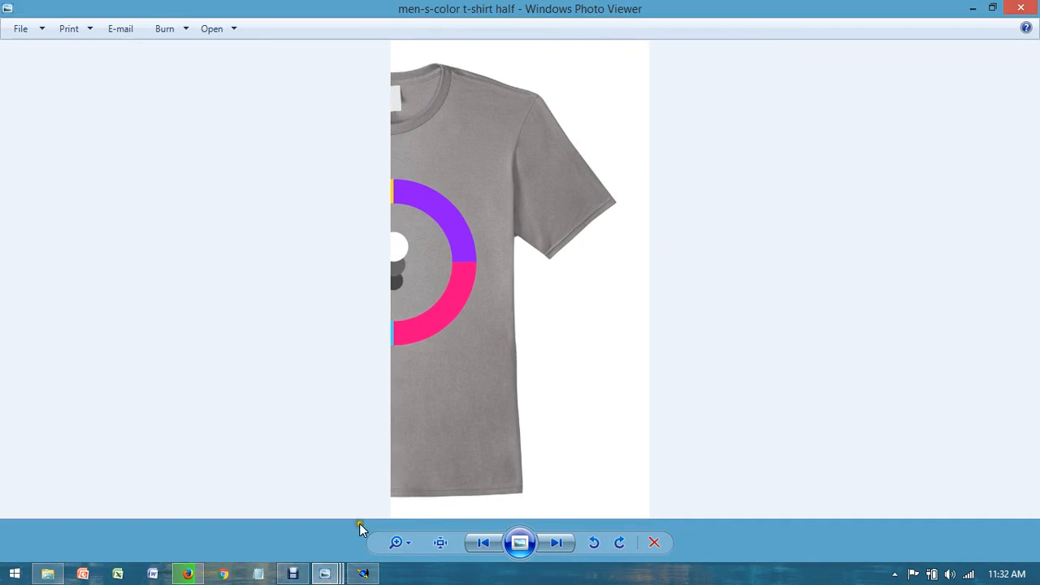
{"action": "mouse_move", "coordinate": [325, 573]}
{"action": "left_click", "coordinate": [329, 511]}
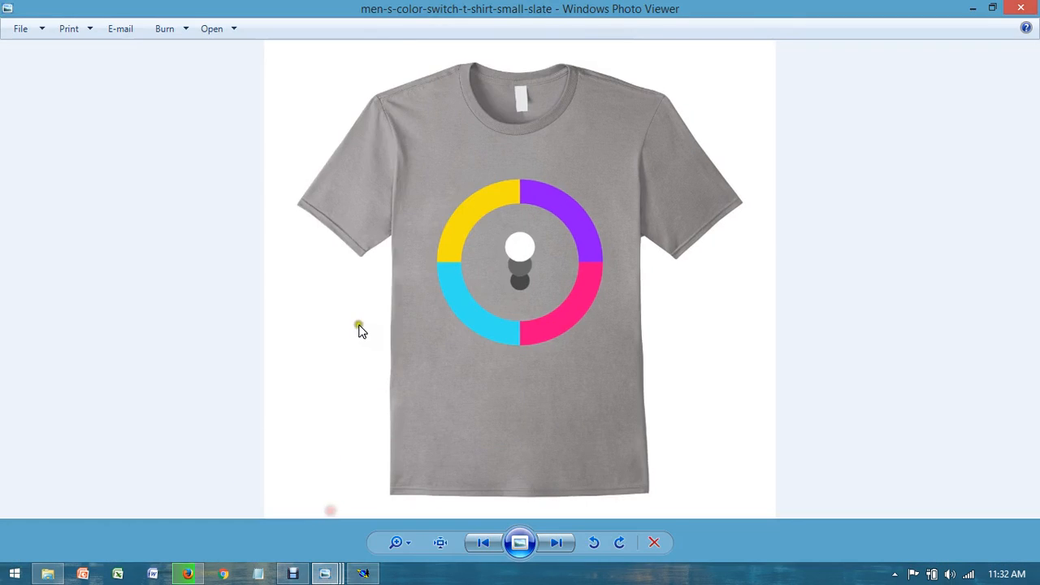
{"action": "left_click", "coordinate": [366, 572]}
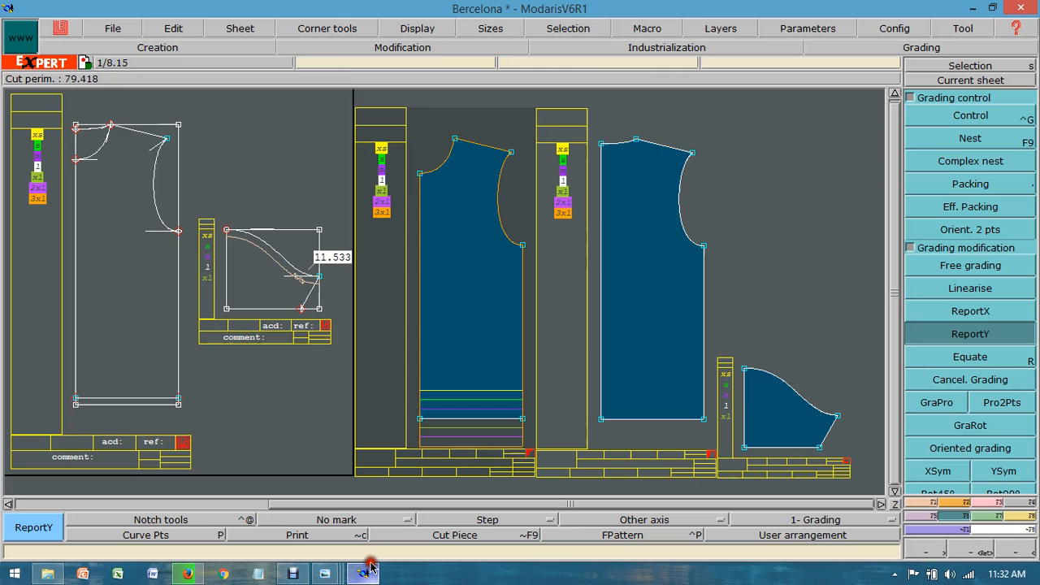
Step: Set the horizontal grading (ddx) of the front piece's bottom side-seam corner to 1 for every size interval
{"action": "key", "text": "ctrl+g"}
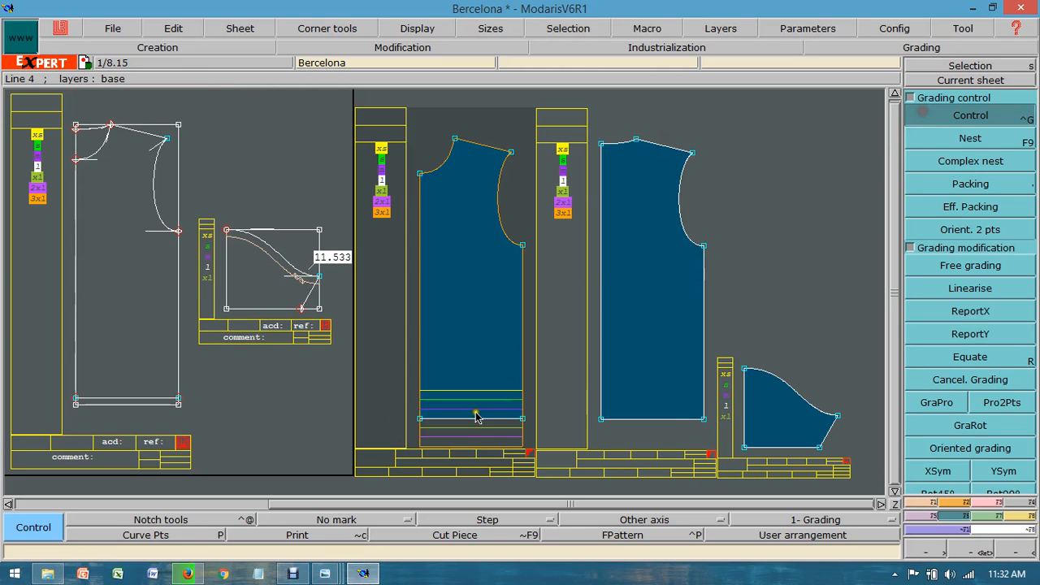
{"action": "left_click", "coordinate": [476, 417]}
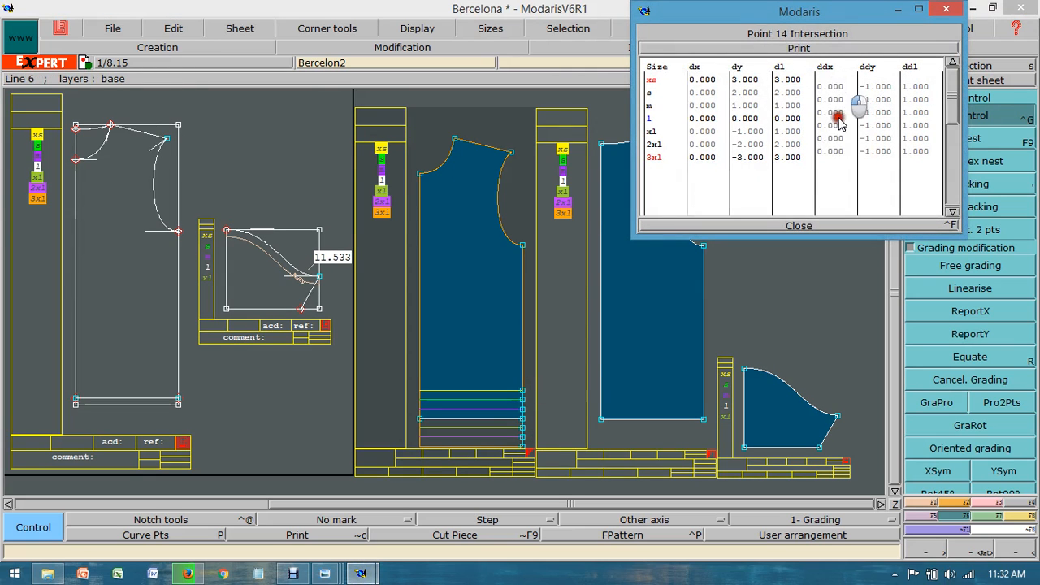
{"action": "left_click_drag", "start_coordinate": [838, 118], "coordinate": [839, 147]}
{"action": "type", "text": "1"}
{"action": "key", "text": "Return"}
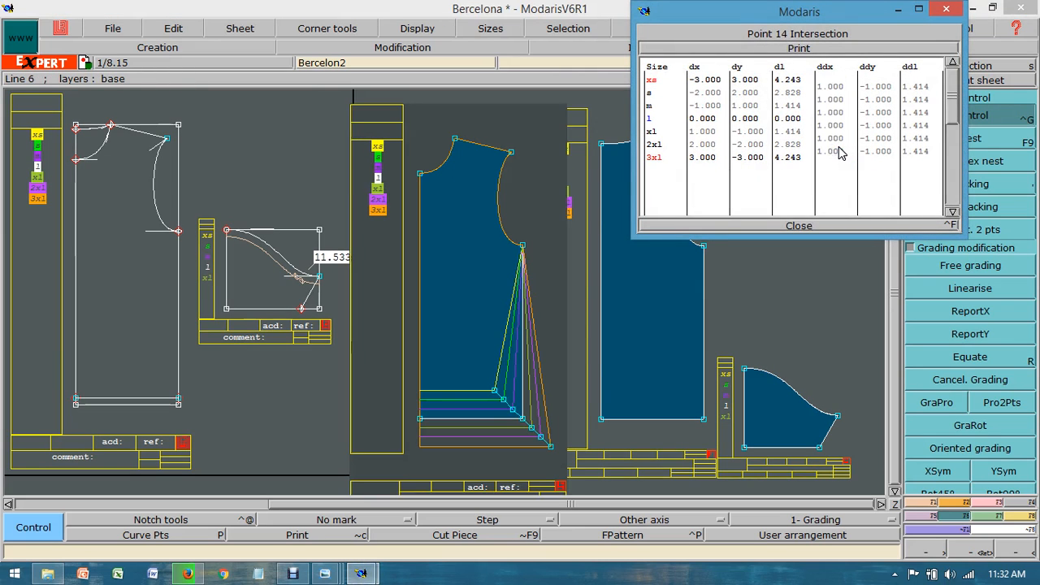
{"action": "left_click", "coordinate": [801, 225]}
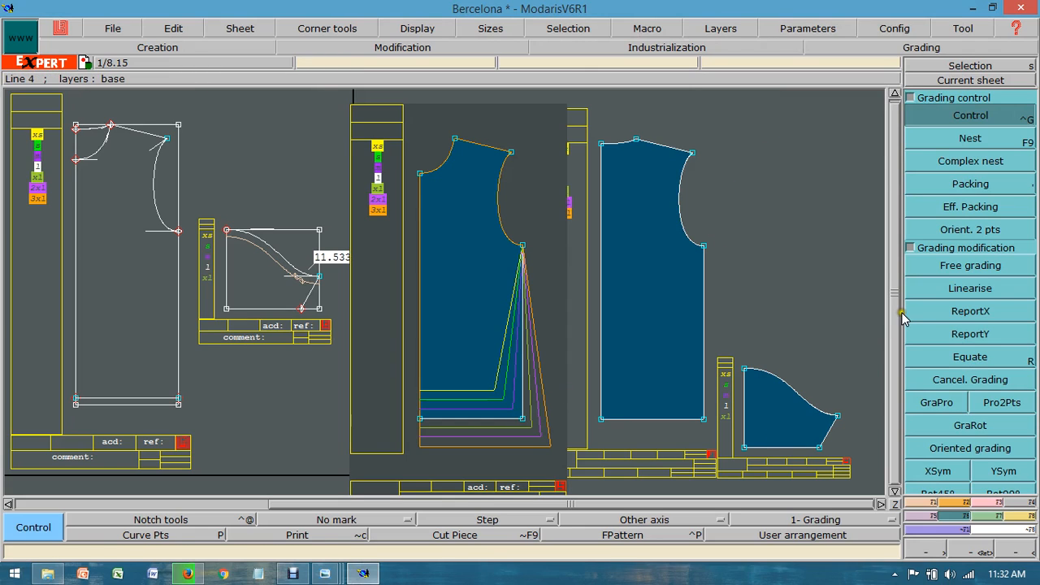
Step: Copy the bottom side-seam corner's horizontal grading to the front piece's underarm point with ReportX
{"action": "left_click", "coordinate": [949, 315]}
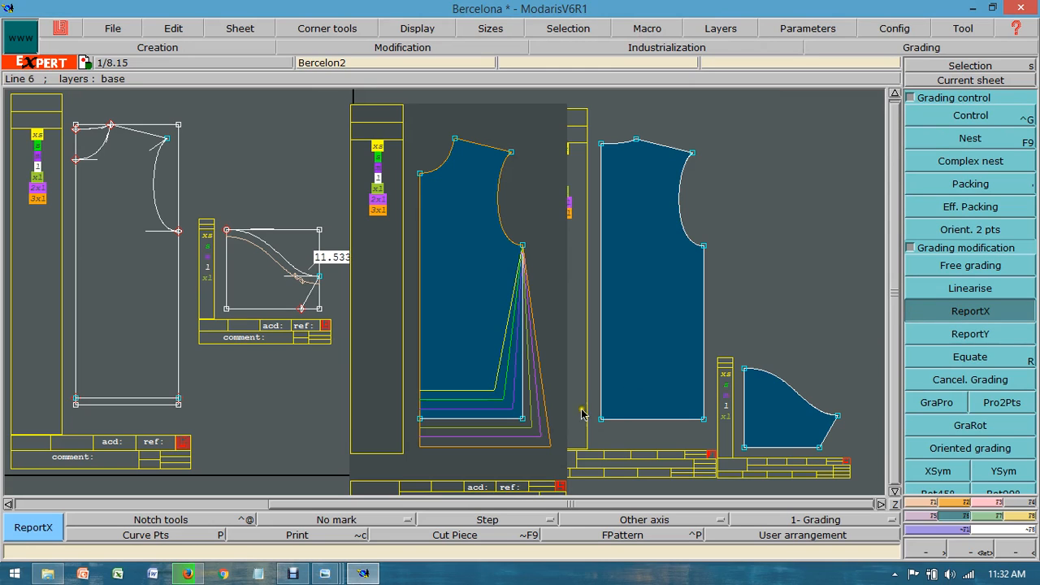
{"action": "left_click", "coordinate": [521, 421]}
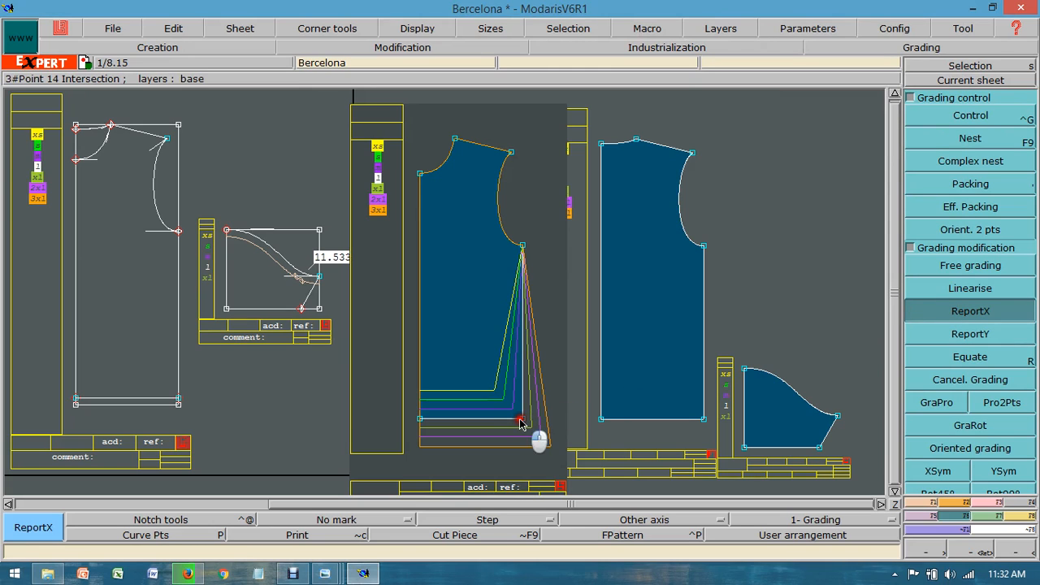
{"action": "left_click", "coordinate": [523, 245]}
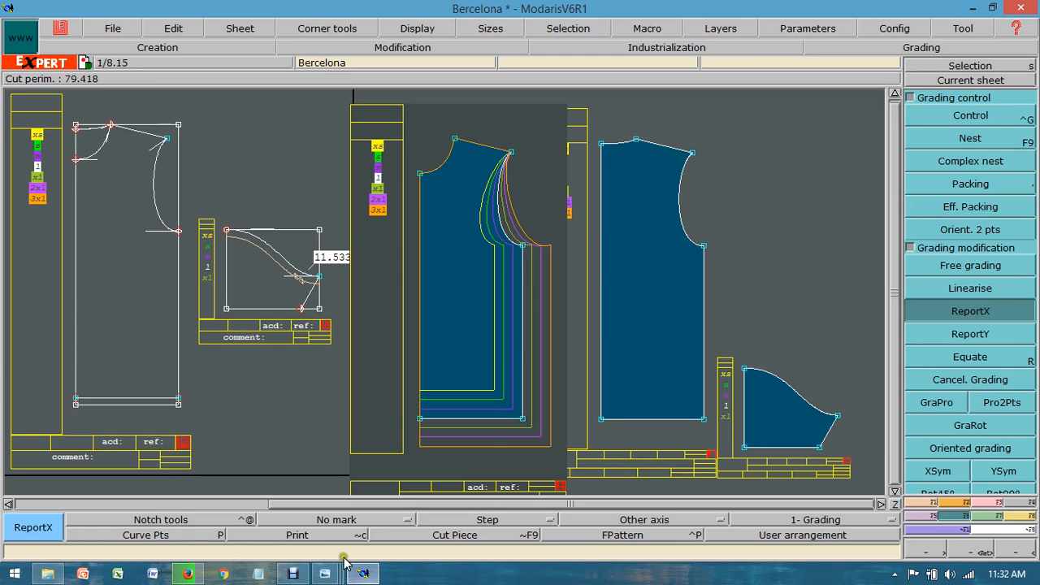
Step: Check the worksheet's armhole measurements and set the underarm point's vertical grading (ddy) to -0.5 for every size interval
{"action": "mouse_move", "coordinate": [324, 573]}
{"action": "left_click", "coordinate": [200, 483]}
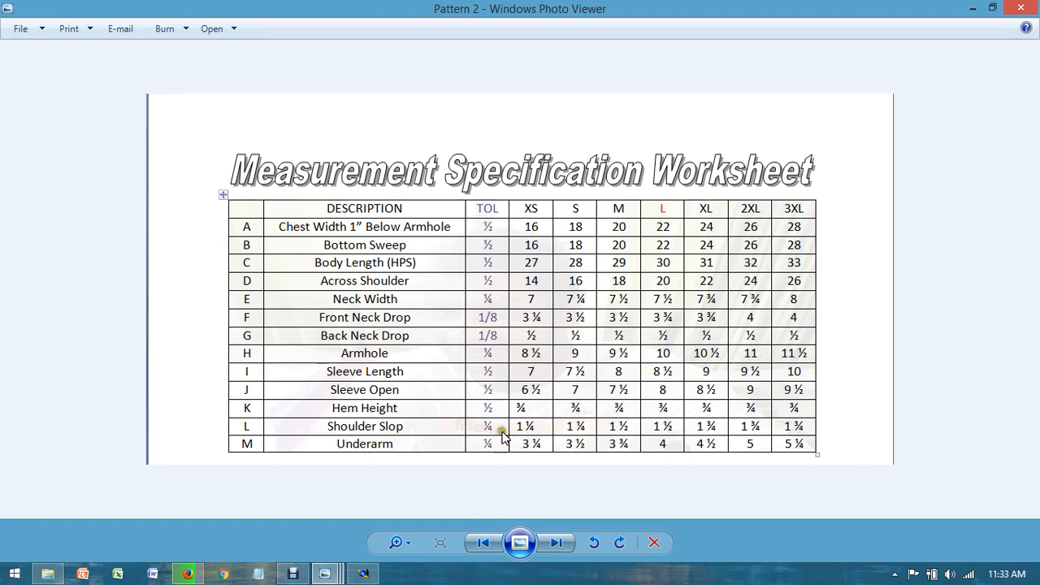
{"action": "left_click", "coordinate": [362, 574]}
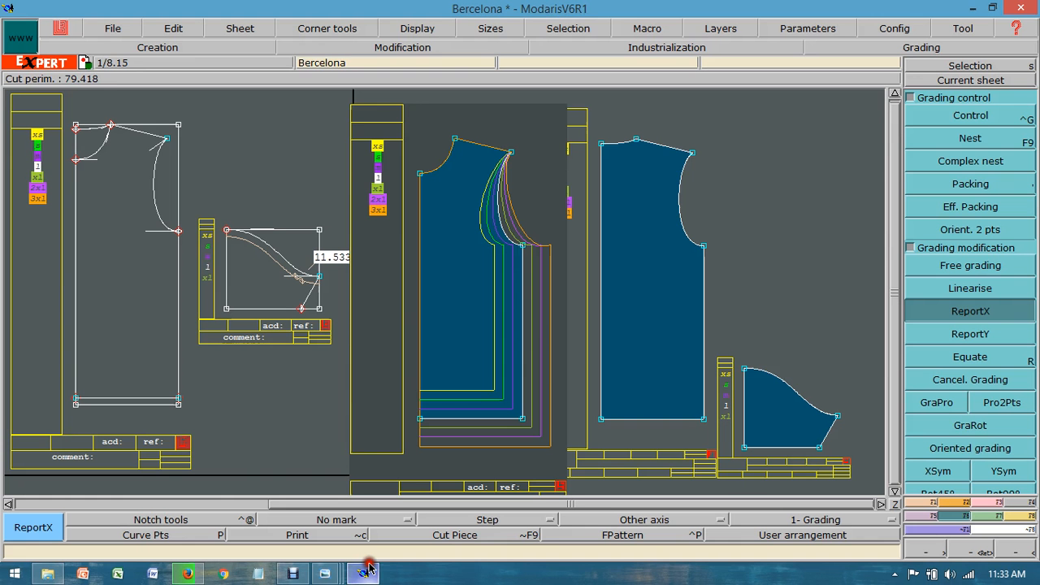
{"action": "left_click", "coordinate": [926, 118]}
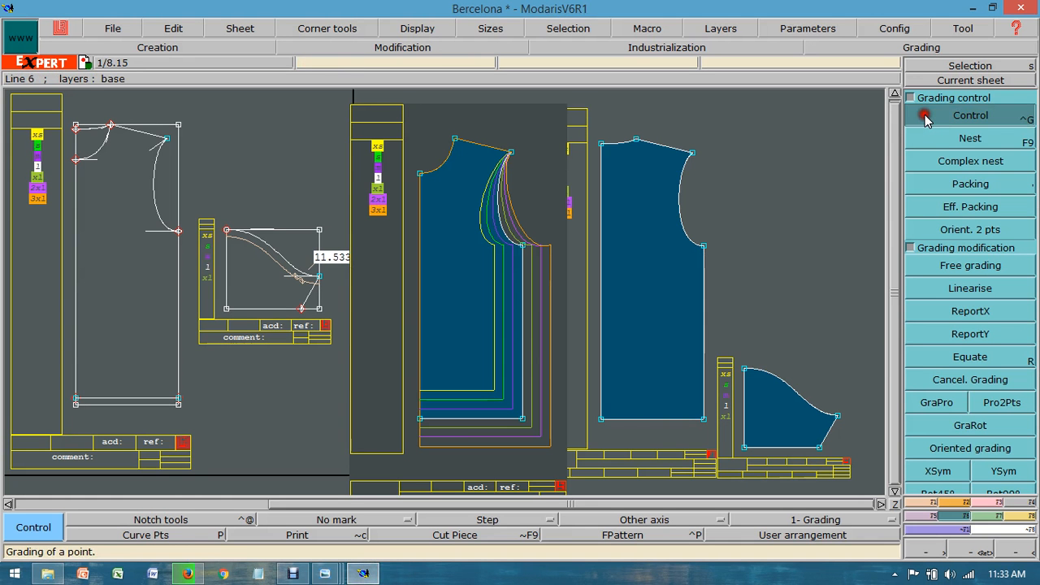
{"action": "left_click", "coordinate": [524, 246]}
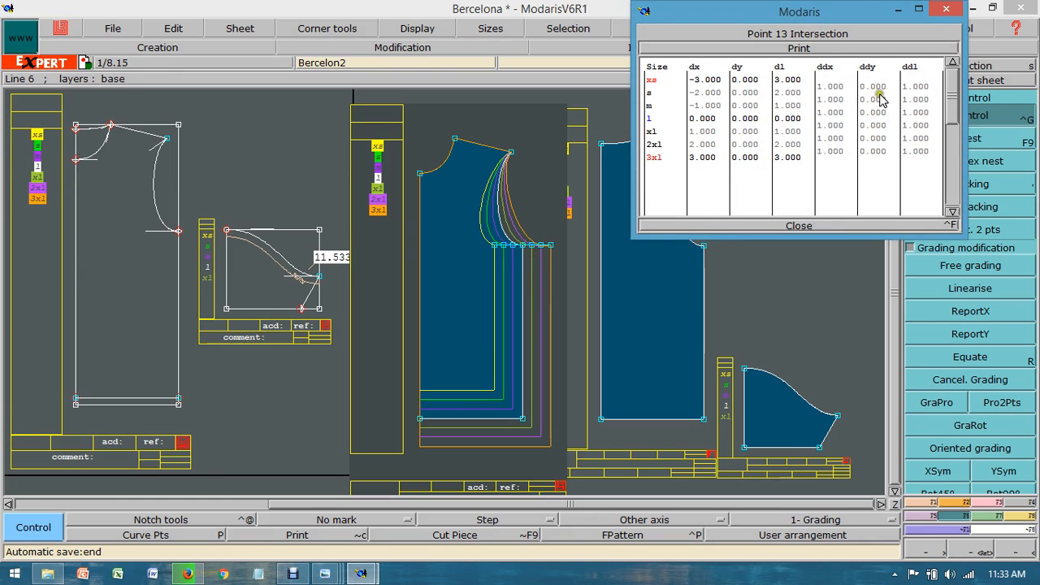
{"action": "left_click_drag", "start_coordinate": [878, 88], "coordinate": [884, 156]}
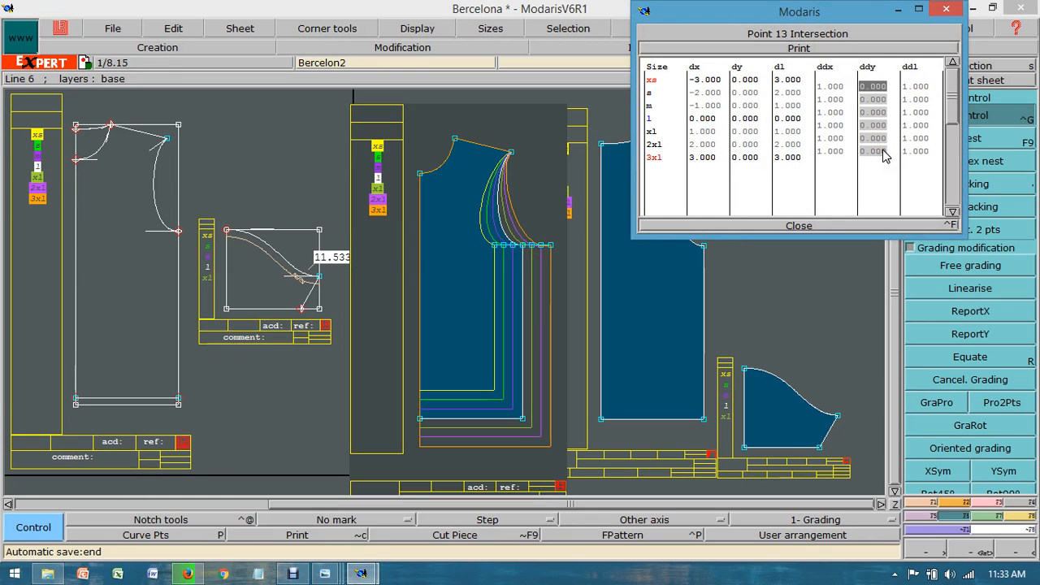
{"action": "type", "text": "-0"}
{"action": "type", "text": ".5"}
{"action": "key", "text": "Return"}
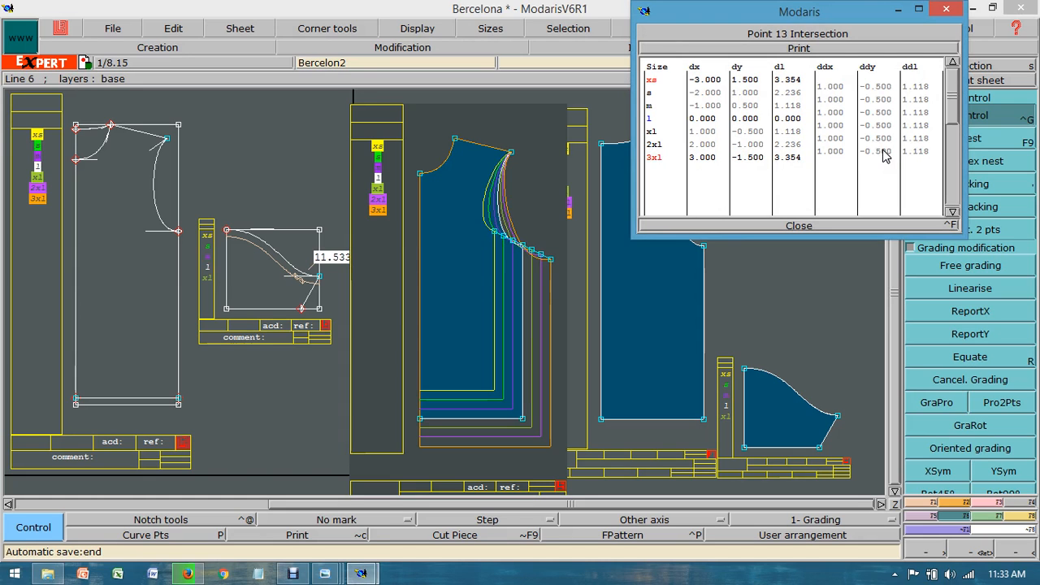
{"action": "left_click", "coordinate": [781, 226]}
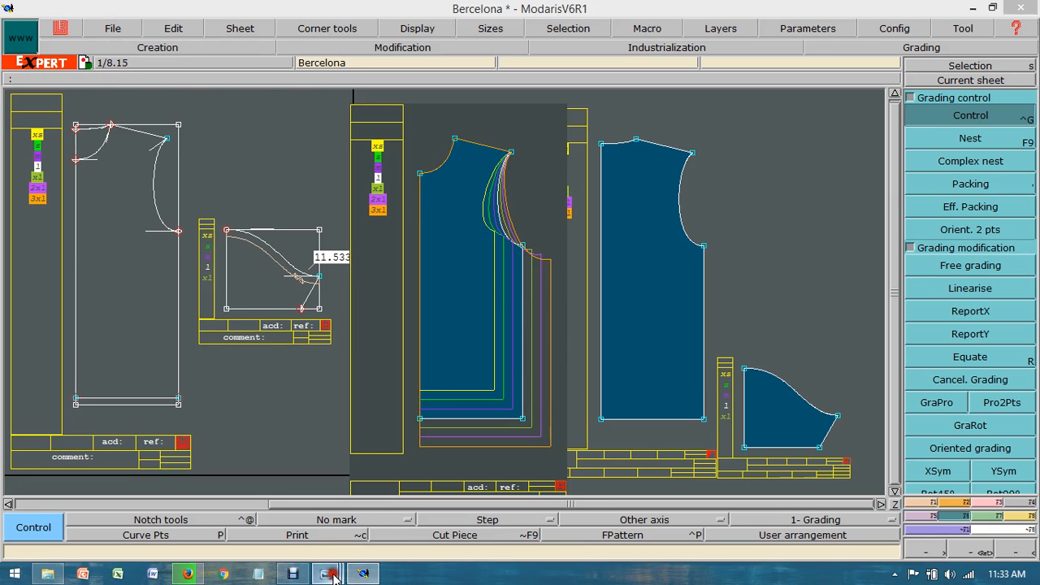
Step: Examine the worksheet's front neck drop across sizes against the size differences noted in Notepad, and return to Modaris
{"action": "mouse_move", "coordinate": [333, 575]}
{"action": "left_click", "coordinate": [201, 492]}
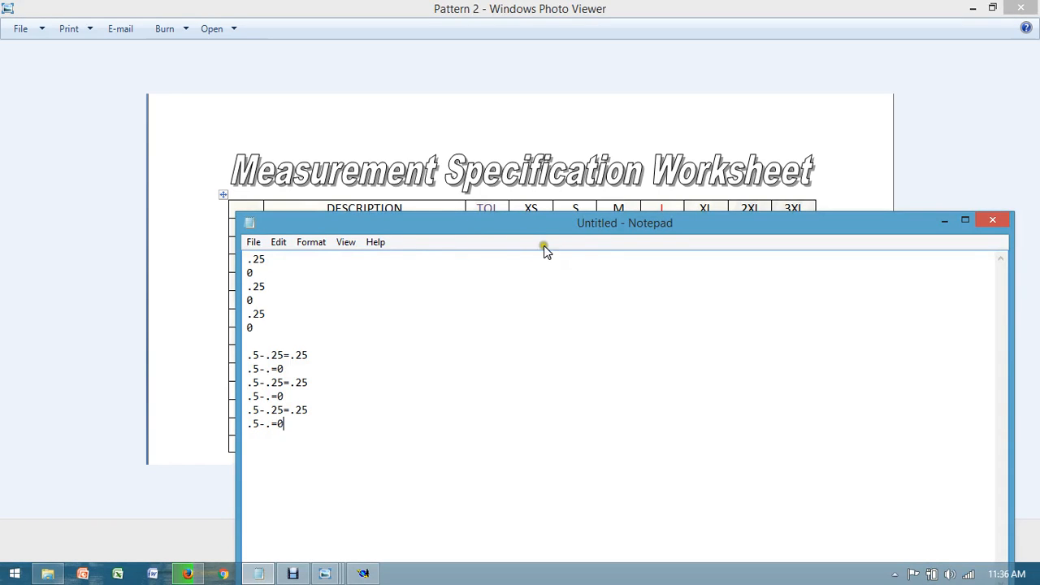
{"action": "left_click_drag", "start_coordinate": [549, 228], "coordinate": [519, 450]}
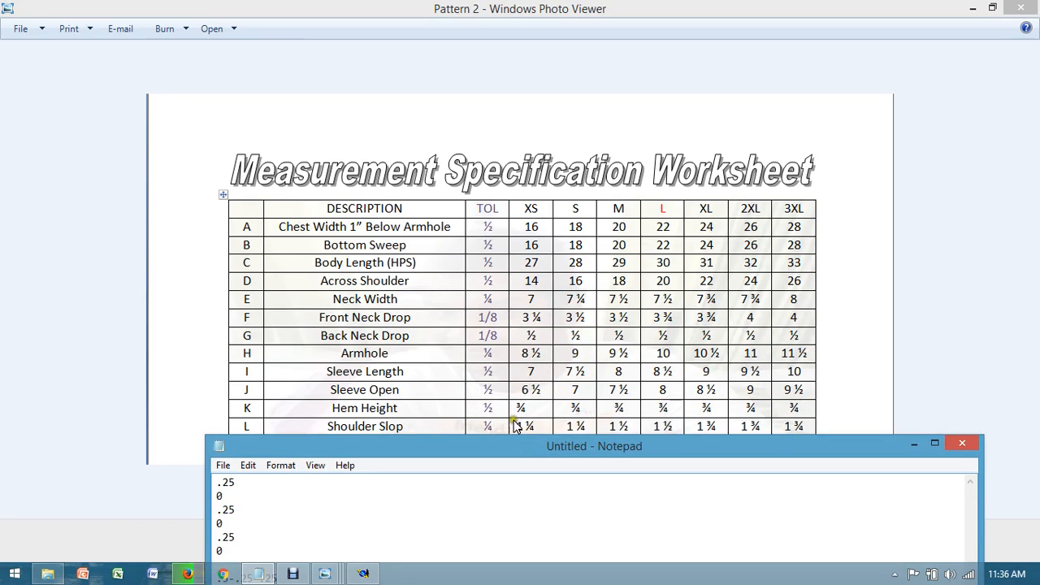
{"action": "left_click_drag", "start_coordinate": [526, 455], "coordinate": [546, 261]}
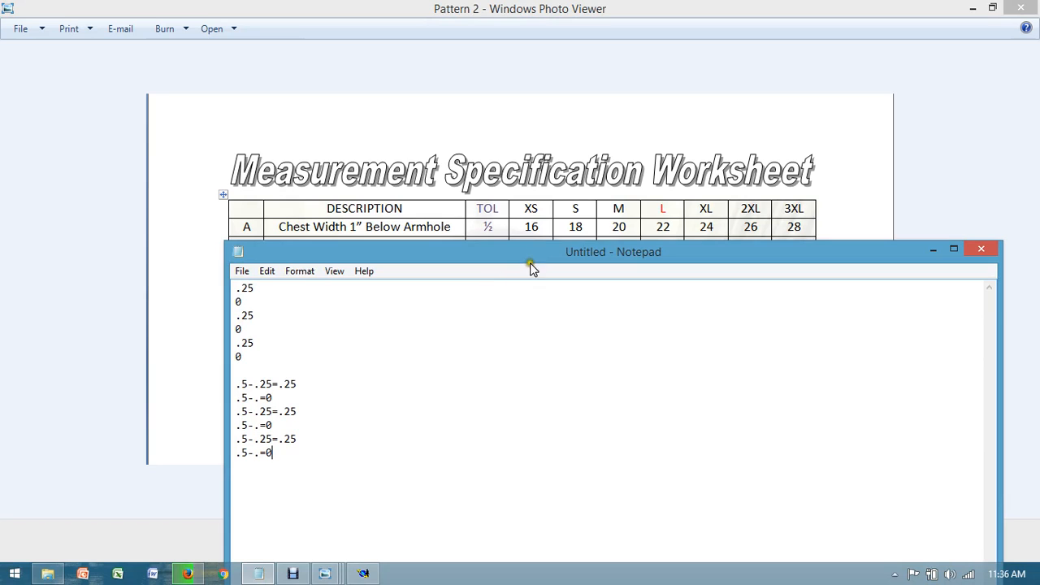
{"action": "left_click_drag", "start_coordinate": [530, 262], "coordinate": [540, 385]}
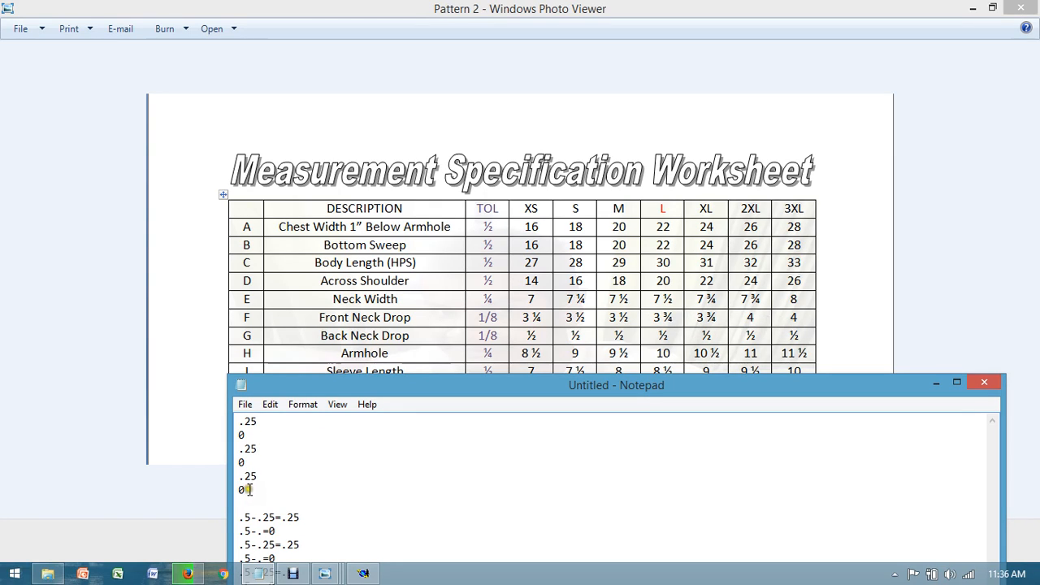
{"action": "left_click_drag", "start_coordinate": [505, 389], "coordinate": [536, 112]}
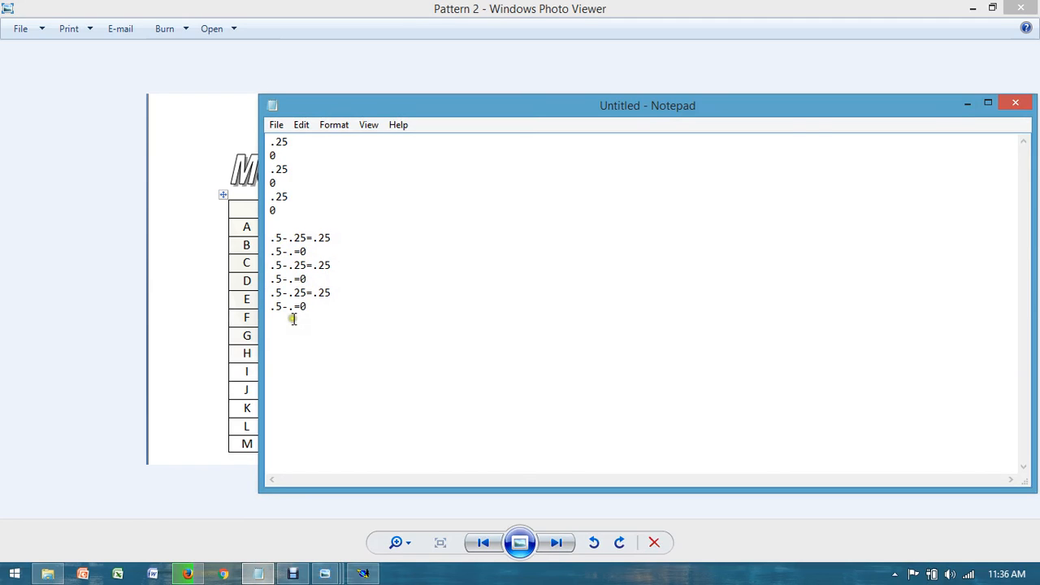
{"action": "left_click", "coordinate": [965, 102]}
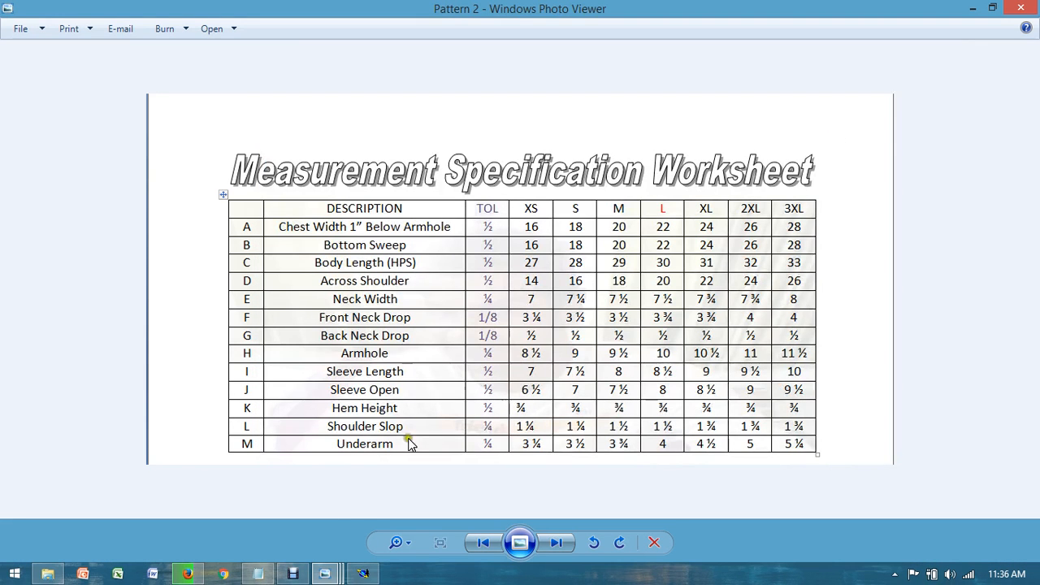
{"action": "left_click", "coordinate": [362, 573]}
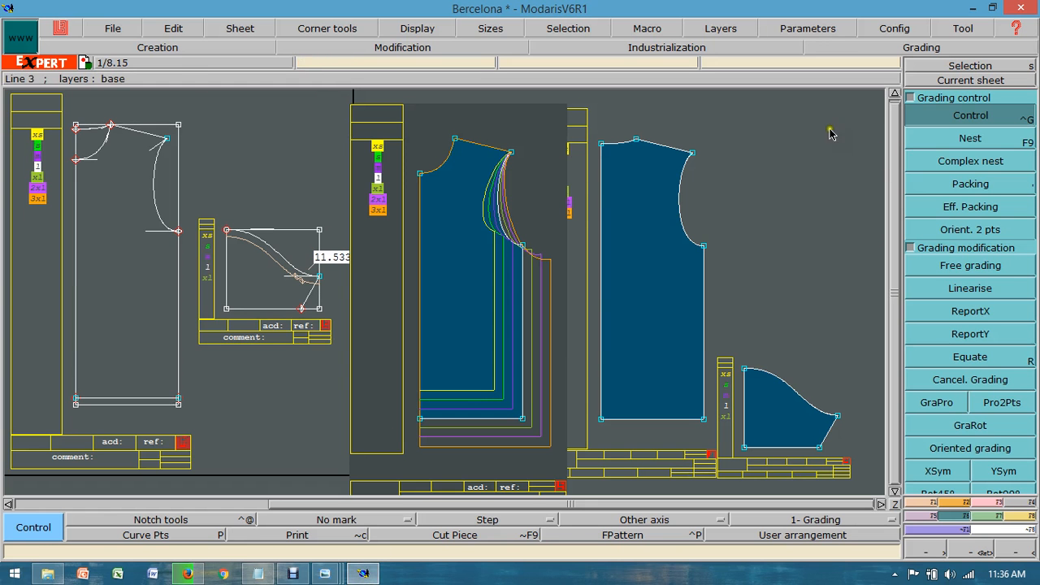
Step: Set the vertical grading (ddy) of the front piece's center neck point to -0.25 for every size interval
{"action": "left_click", "coordinate": [421, 177]}
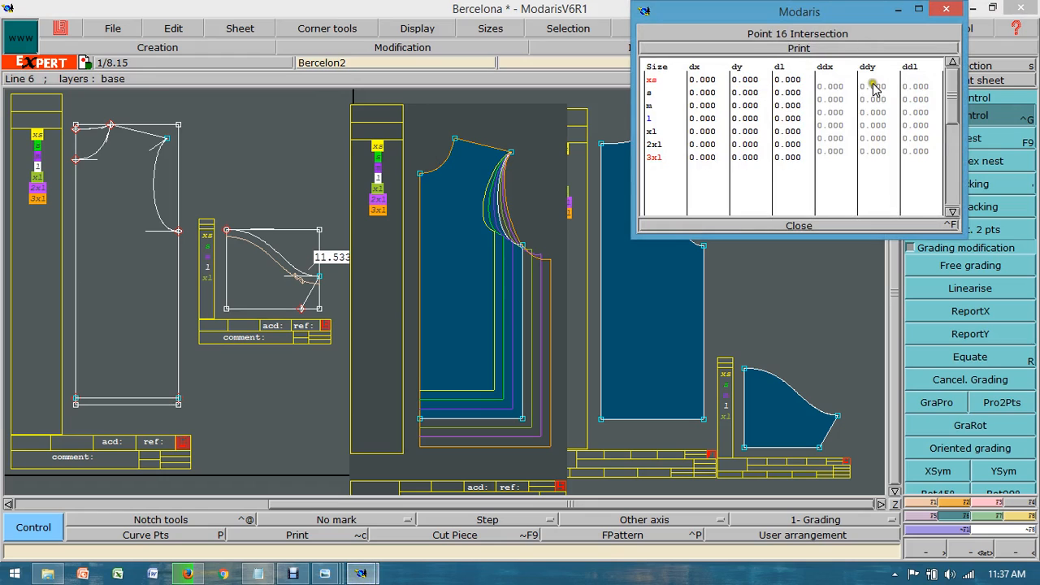
{"action": "left_click_drag", "start_coordinate": [876, 90], "coordinate": [872, 156]}
{"action": "type", "text": "-0"}
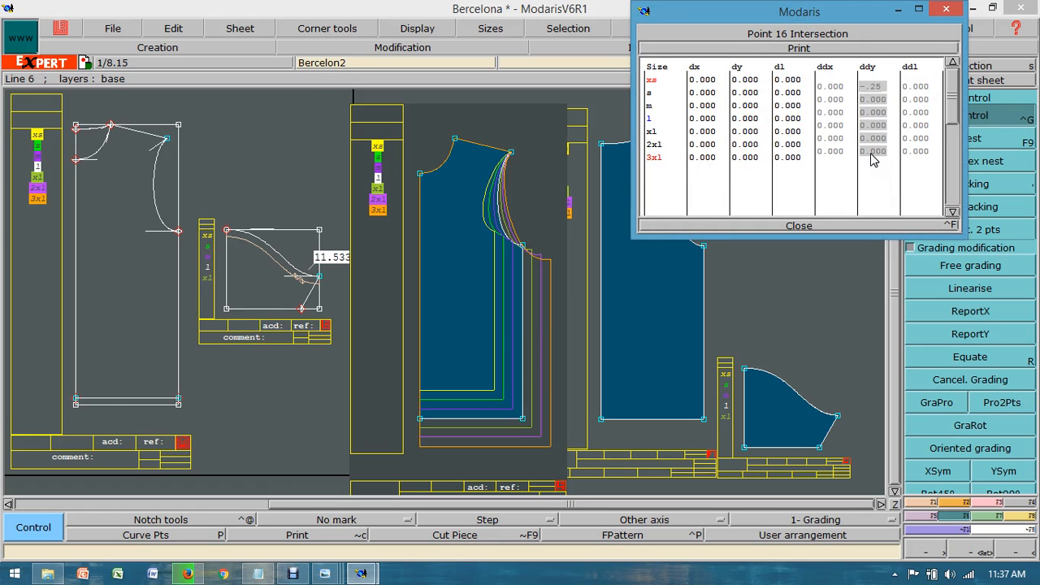
{"action": "type", "text": ".25"}
{"action": "key", "text": "Return"}
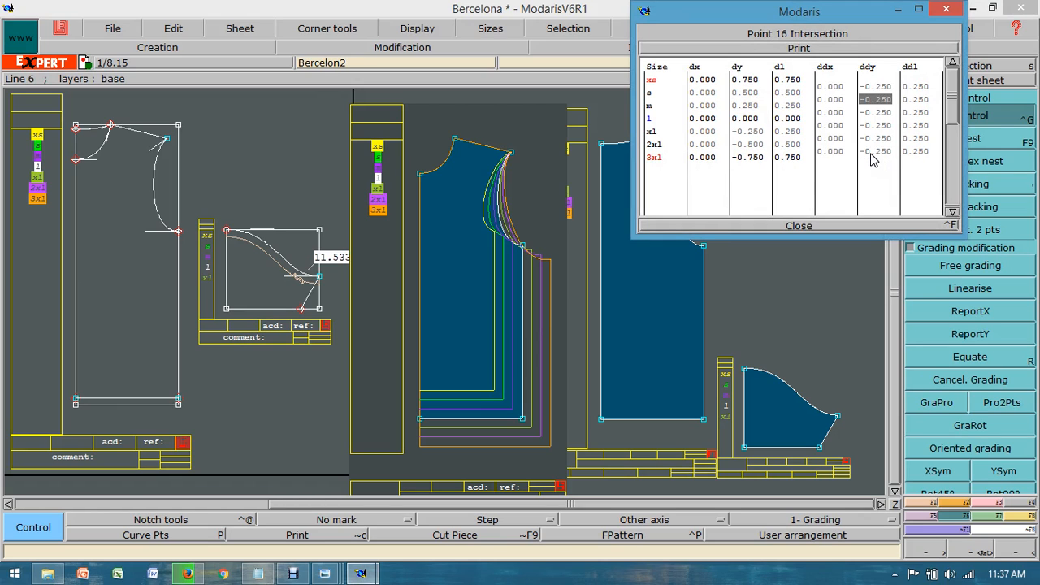
Step: Set the center neck point's vertical grading (ddy) to 0 for the s–m, l–xl and 2xl–3xl intervals
{"action": "type", "text": "0"}
{"action": "key", "text": "Return"}
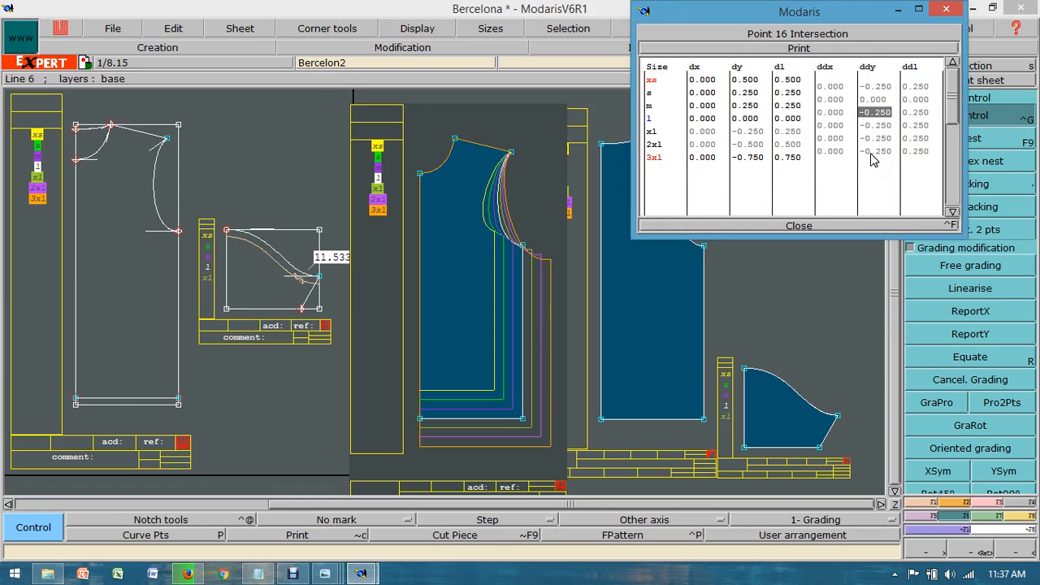
{"action": "key", "text": "Return"}
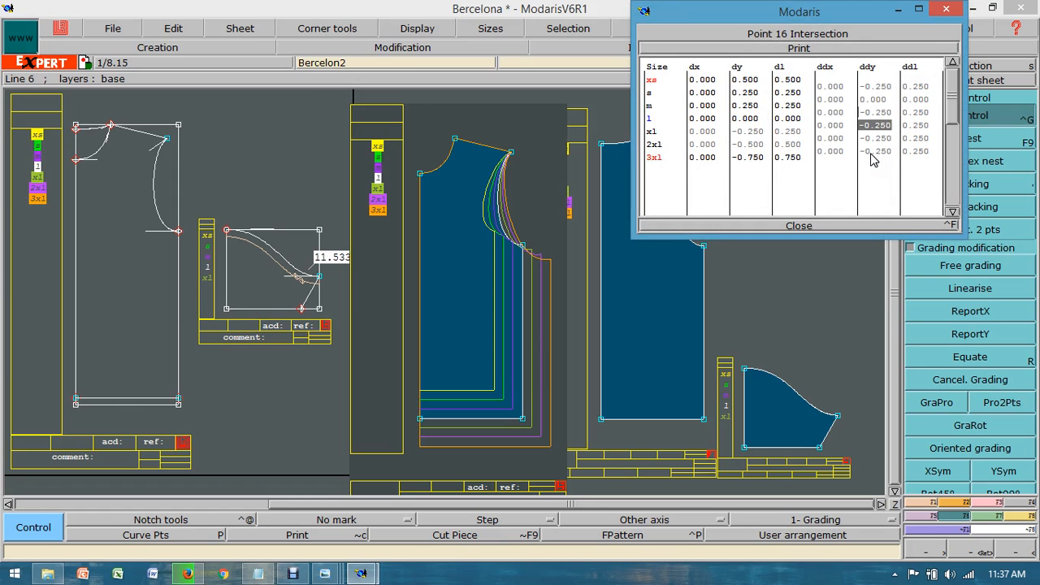
{"action": "type", "text": "."}
{"action": "key", "text": "Return"}
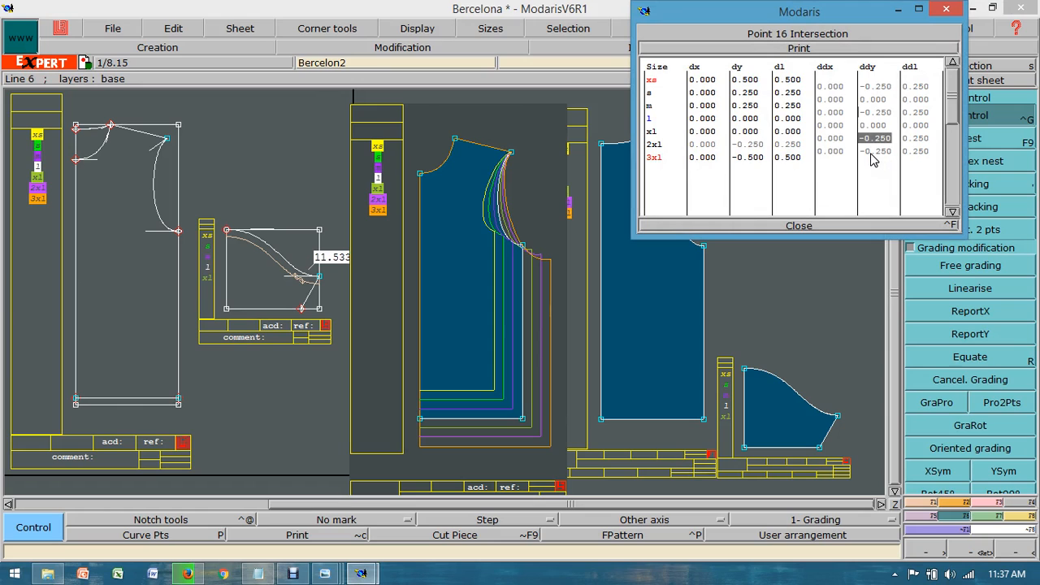
{"action": "key", "text": "Return"}
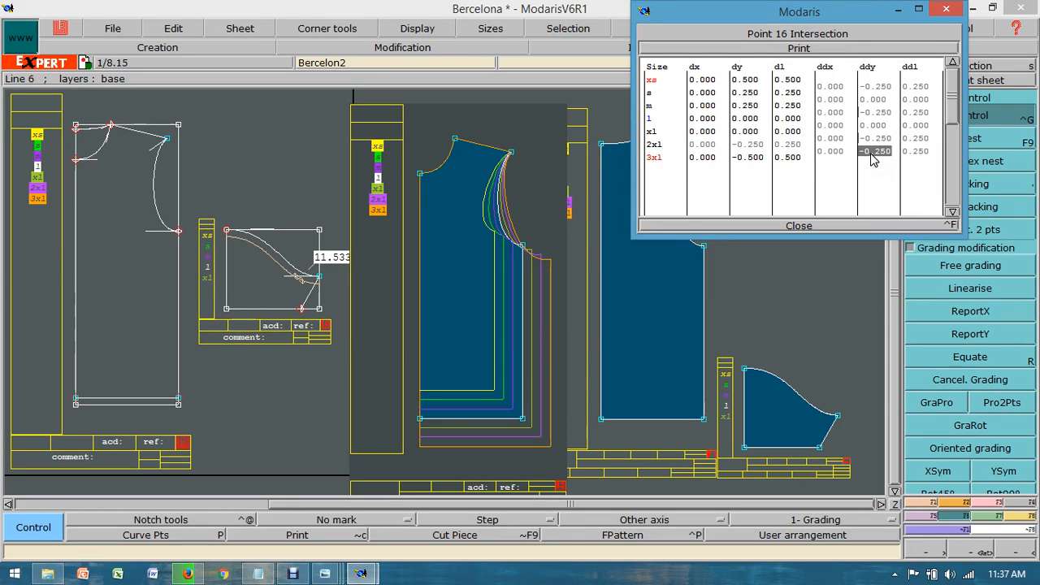
{"action": "type", "text": "."}
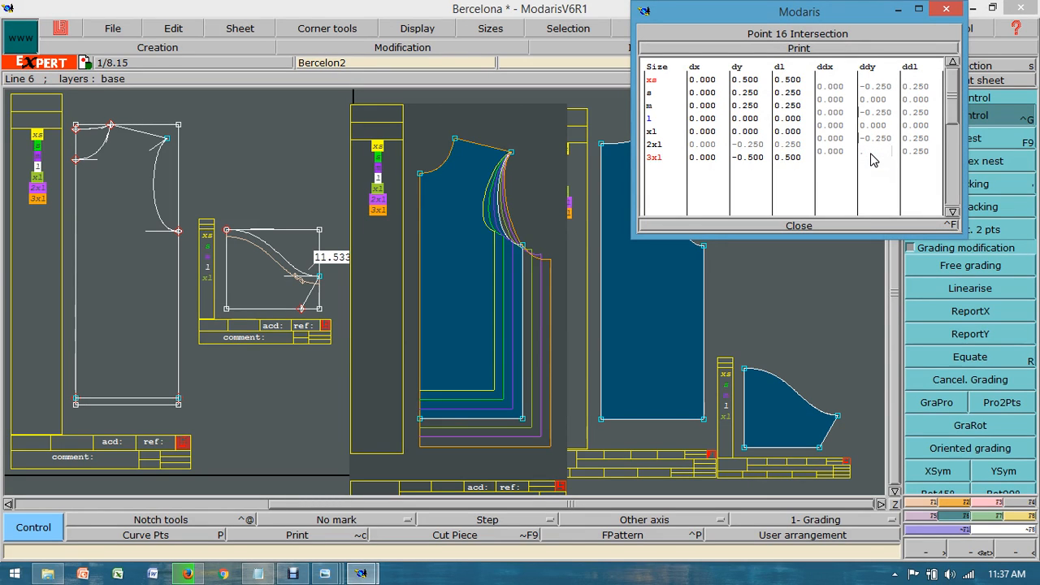
{"action": "key", "text": "Return"}
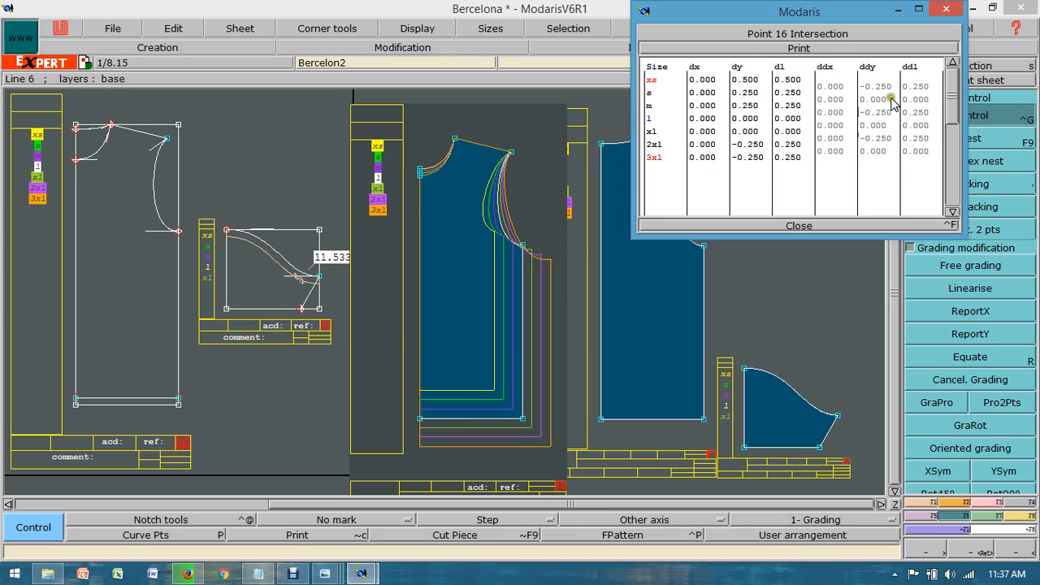
{"action": "left_click", "coordinate": [804, 227]}
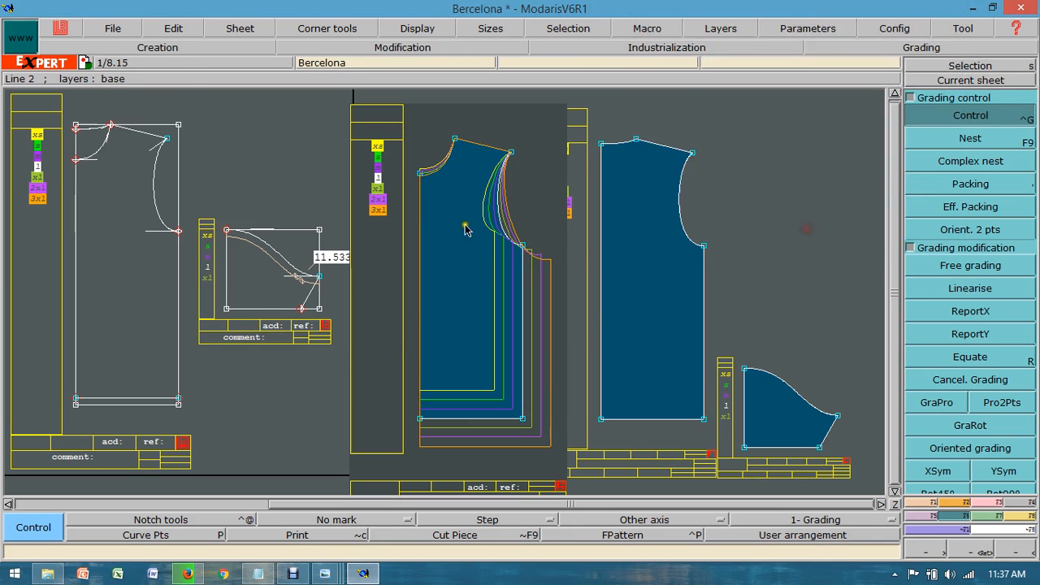
Step: Inspect the graded front neckline up close and check the worksheet's neck width across sizes against the Notepad differences
{"action": "left_click", "coordinate": [962, 551]}
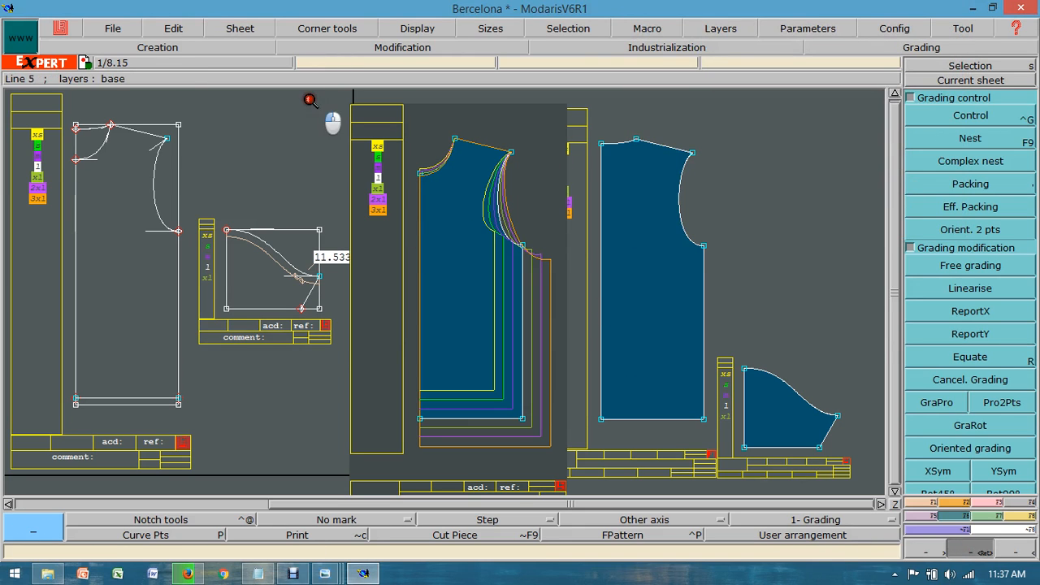
{"action": "left_click_drag", "start_coordinate": [325, 99], "coordinate": [606, 317]}
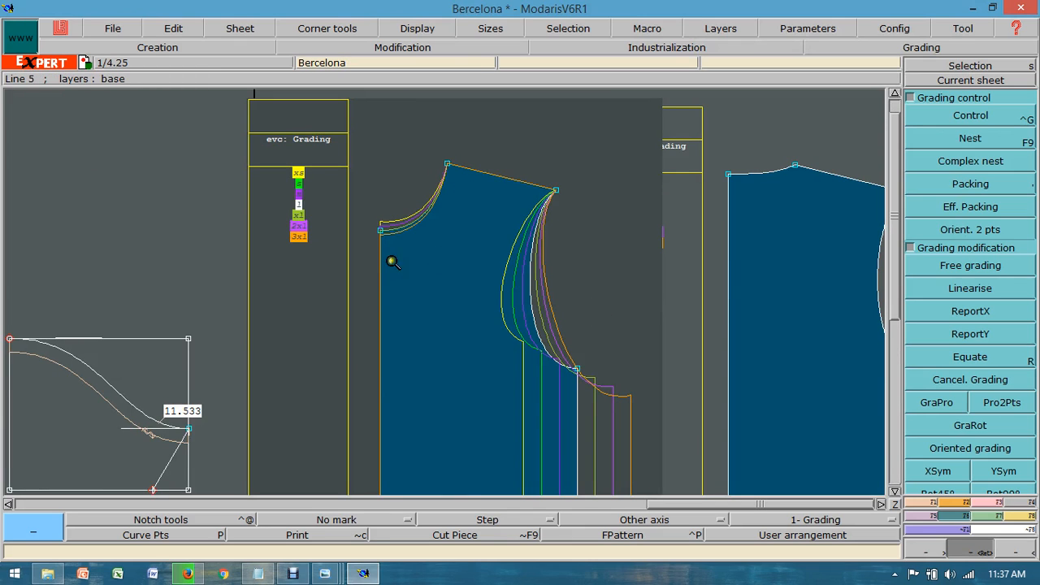
{"action": "mouse_move", "coordinate": [321, 575]}
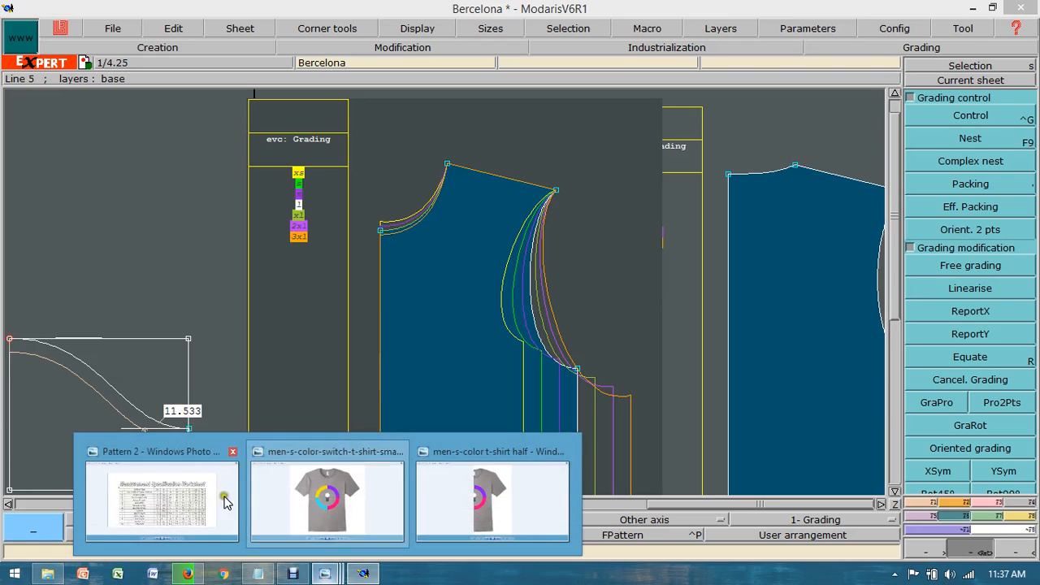
{"action": "left_click", "coordinate": [195, 497]}
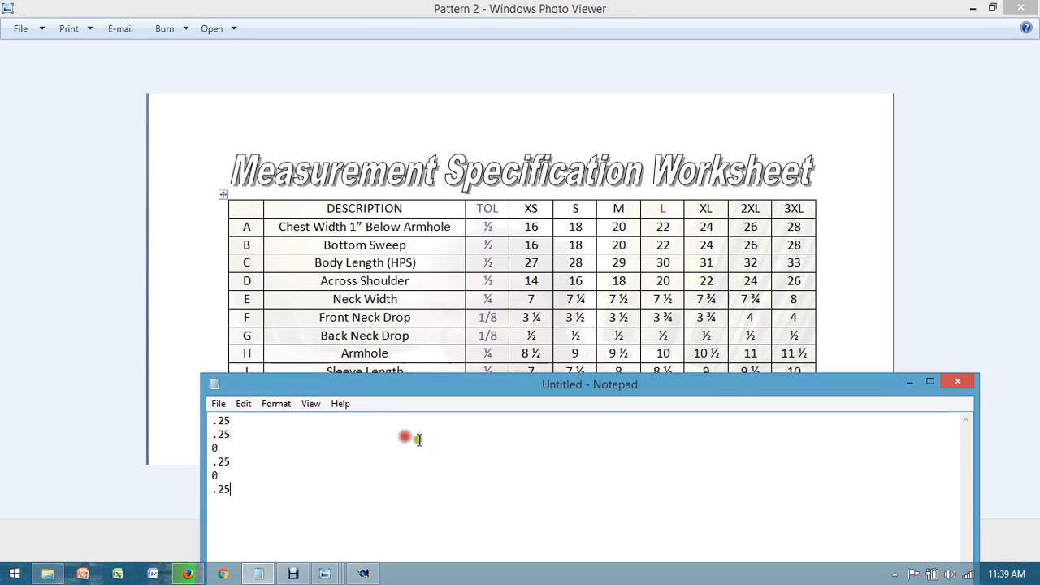
{"action": "left_click_drag", "start_coordinate": [505, 394], "coordinate": [505, 386]}
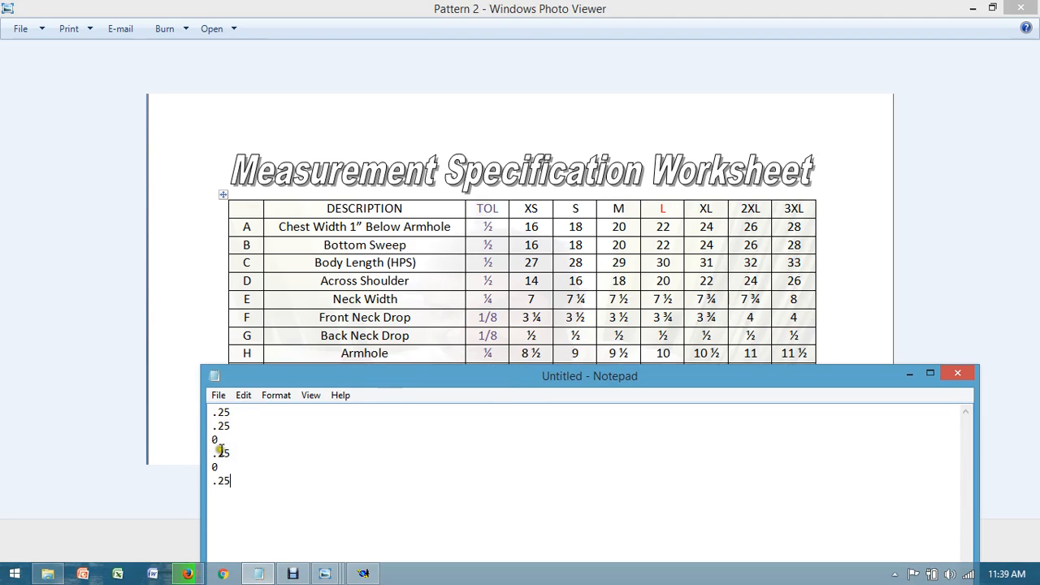
{"action": "left_click", "coordinate": [364, 575]}
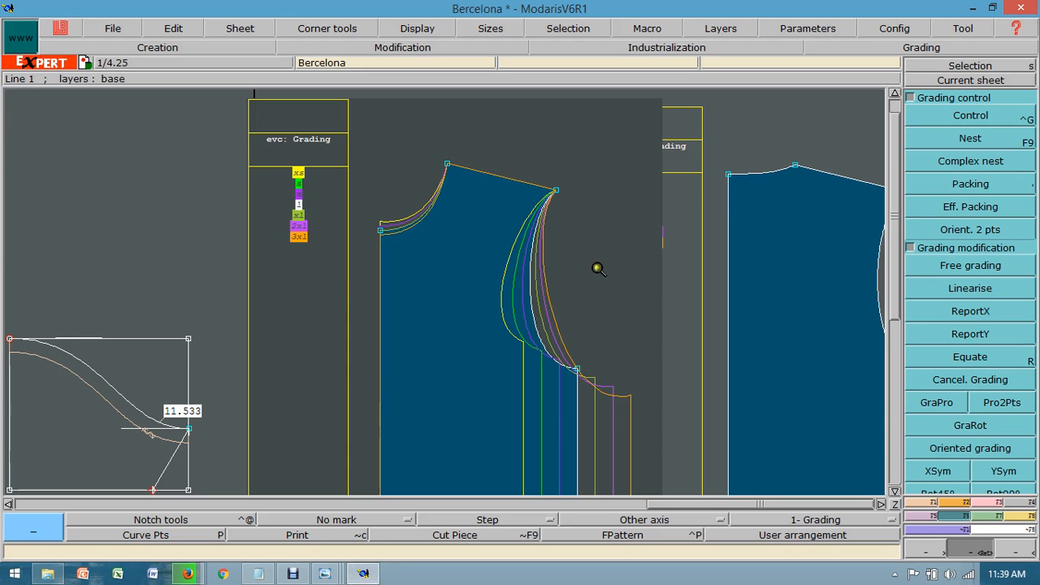
Step: Check the T-shirt picture and set the front shoulder neck point's horizontal grading (ddx) to 0.125 for the xs–s and s–m intervals
{"action": "left_click", "coordinate": [967, 116]}
{"action": "left_click", "coordinate": [449, 165]}
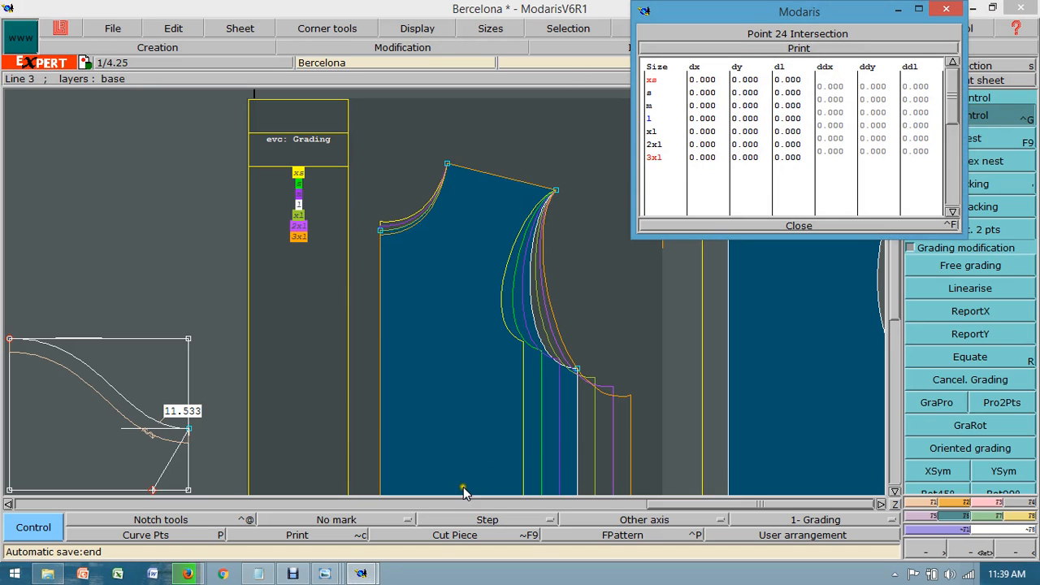
{"action": "mouse_move", "coordinate": [329, 571]}
{"action": "left_click", "coordinate": [355, 457]}
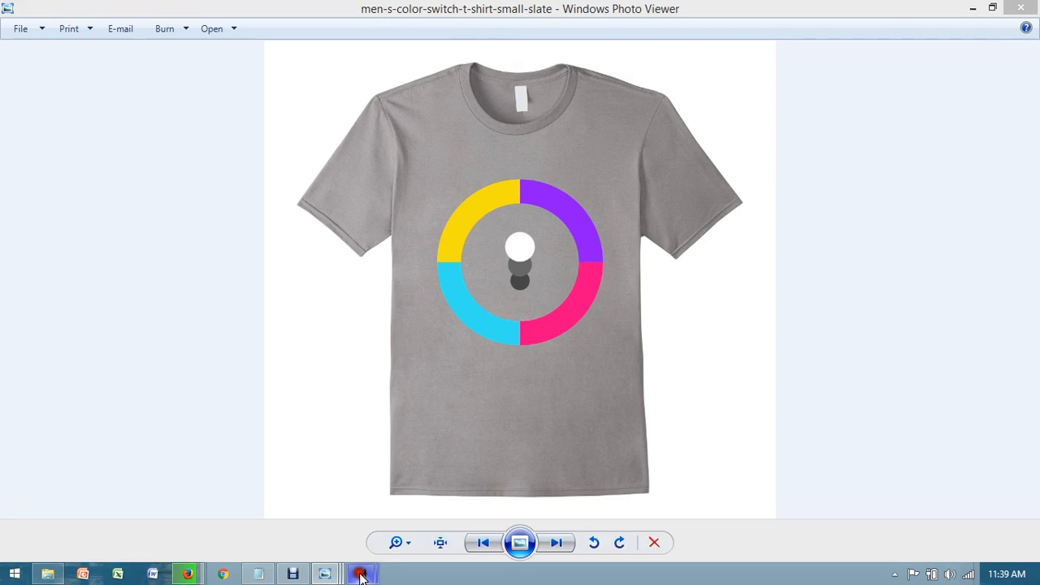
{"action": "mouse_move", "coordinate": [361, 574]}
{"action": "left_click", "coordinate": [441, 508]}
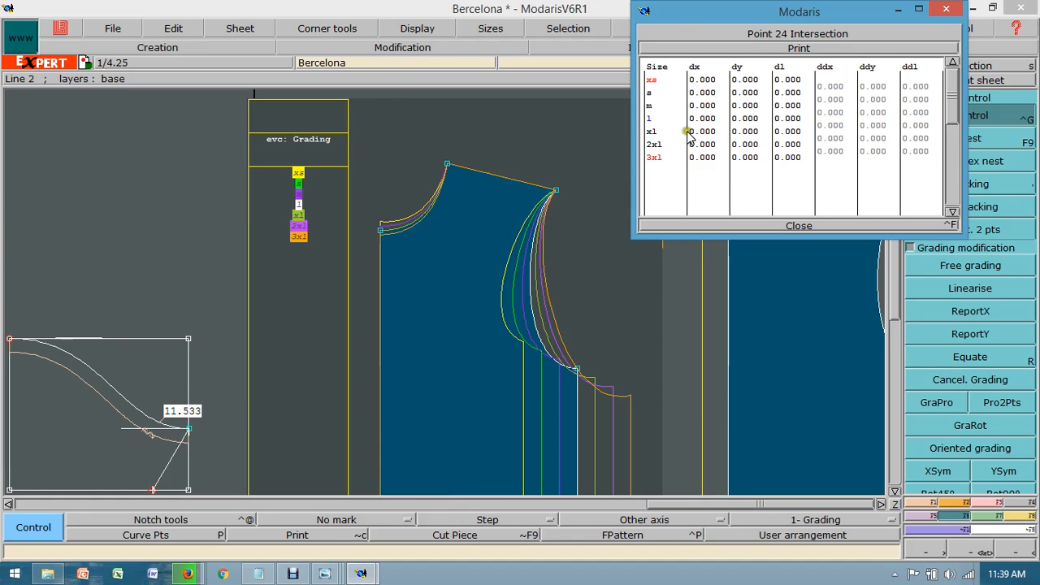
{"action": "left_click_drag", "start_coordinate": [830, 83], "coordinate": [835, 95]}
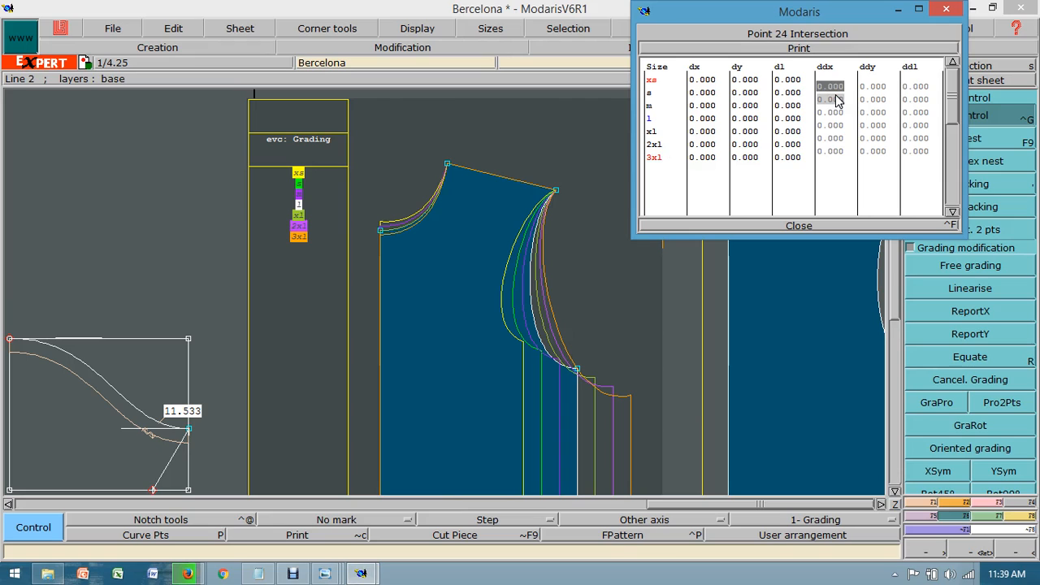
{"action": "type", "text": "."}
{"action": "key", "text": "Return"}
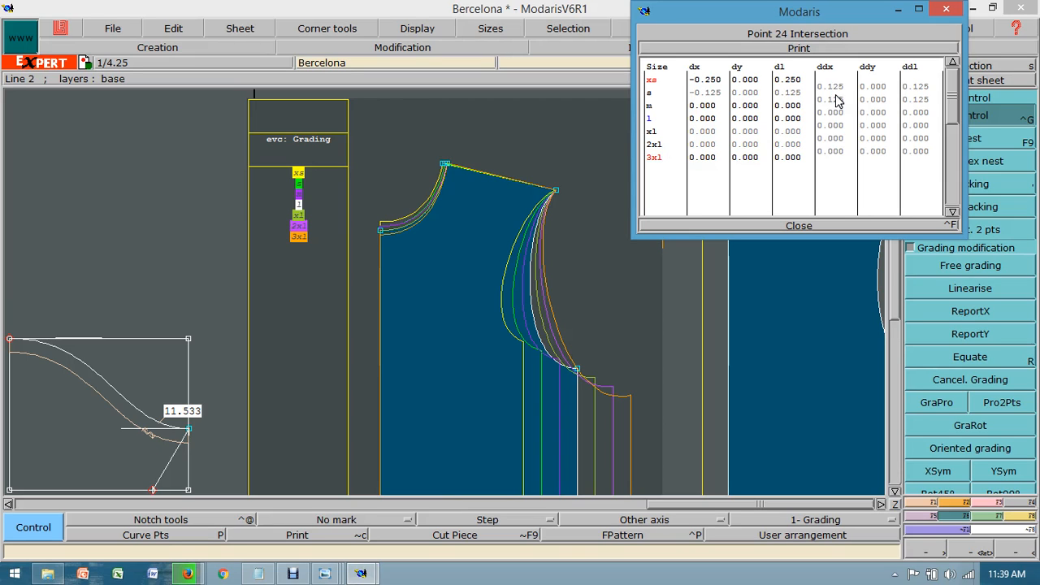
Step: Set the shoulder neck point's horizontal grading (ddx) to 0.125 for the l–xl and 2xl–3xl intervals
{"action": "left_click", "coordinate": [837, 126]}
{"action": "type", "text": "."}
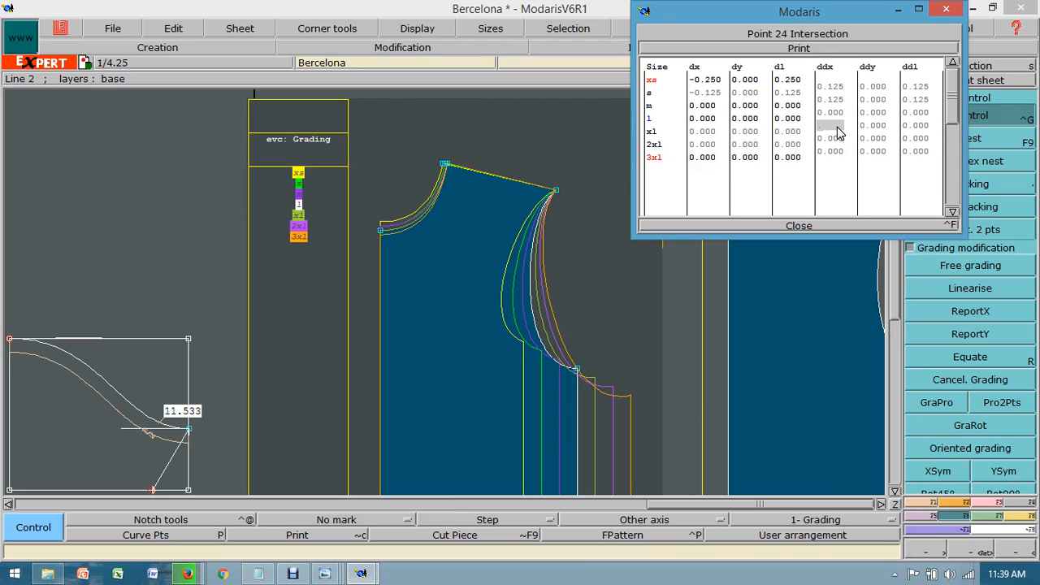
{"action": "type", "text": "125"}
{"action": "key", "text": "Return"}
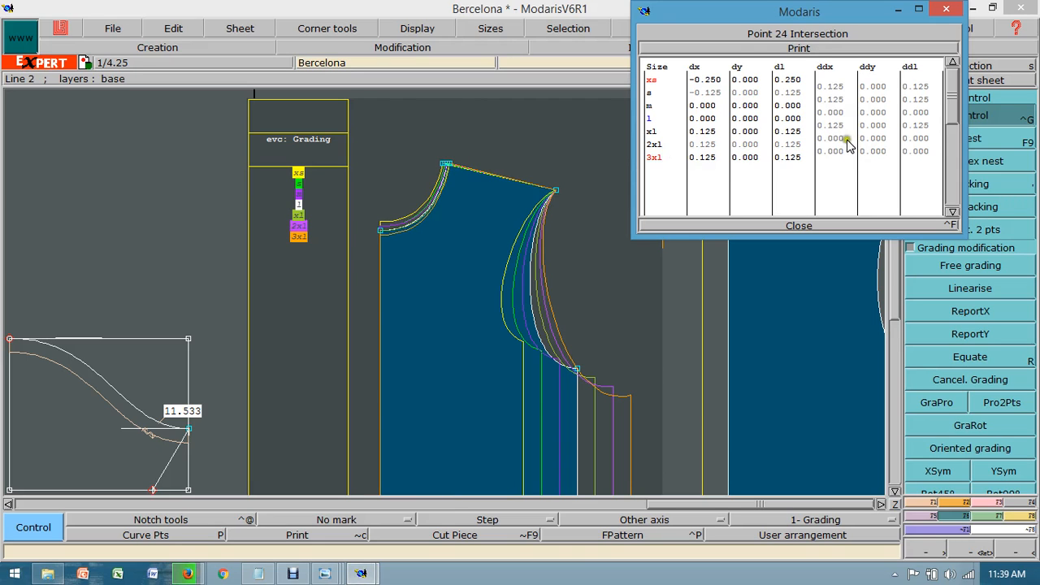
{"action": "left_click", "coordinate": [835, 150]}
{"action": "type", "text": ".125"}
{"action": "key", "text": "Return"}
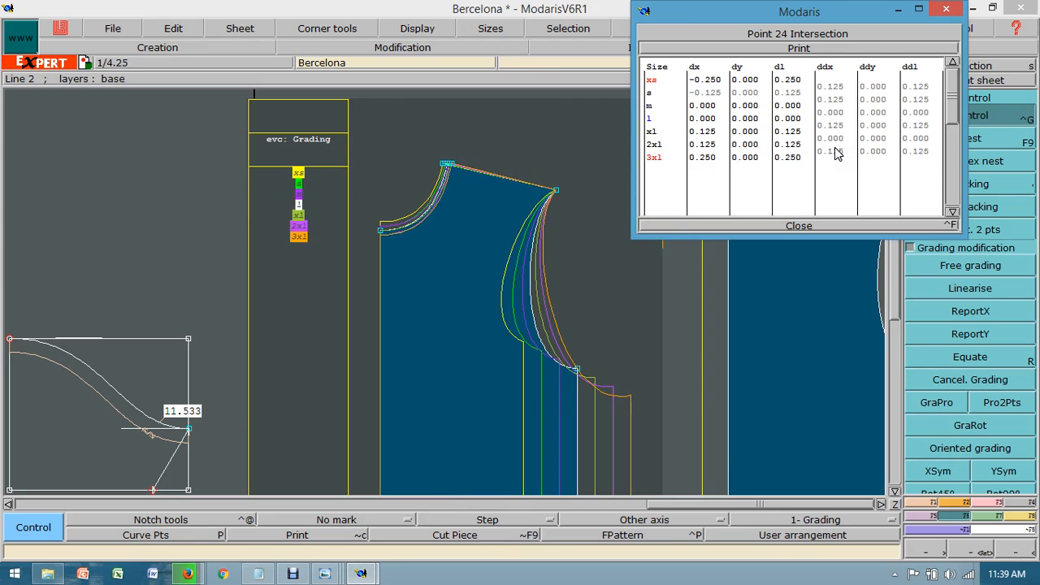
{"action": "left_click", "coordinate": [798, 226]}
Step: Review the Notepad neck width differences, the T-shirt picture and the worksheet's across shoulder values across sizes for the shoulder tip grading
{"action": "left_click", "coordinate": [258, 574]}
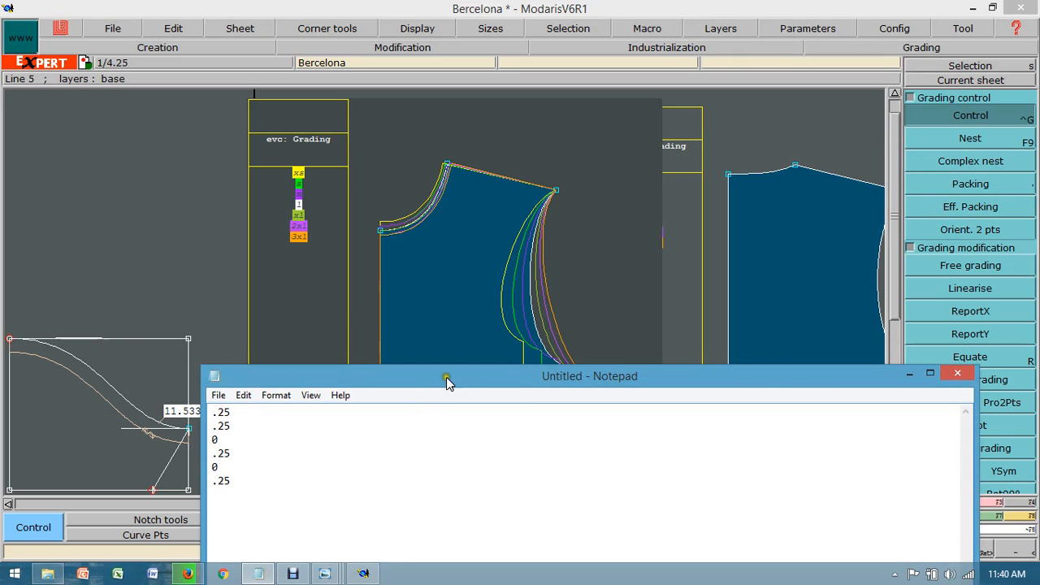
{"action": "left_click", "coordinate": [909, 373]}
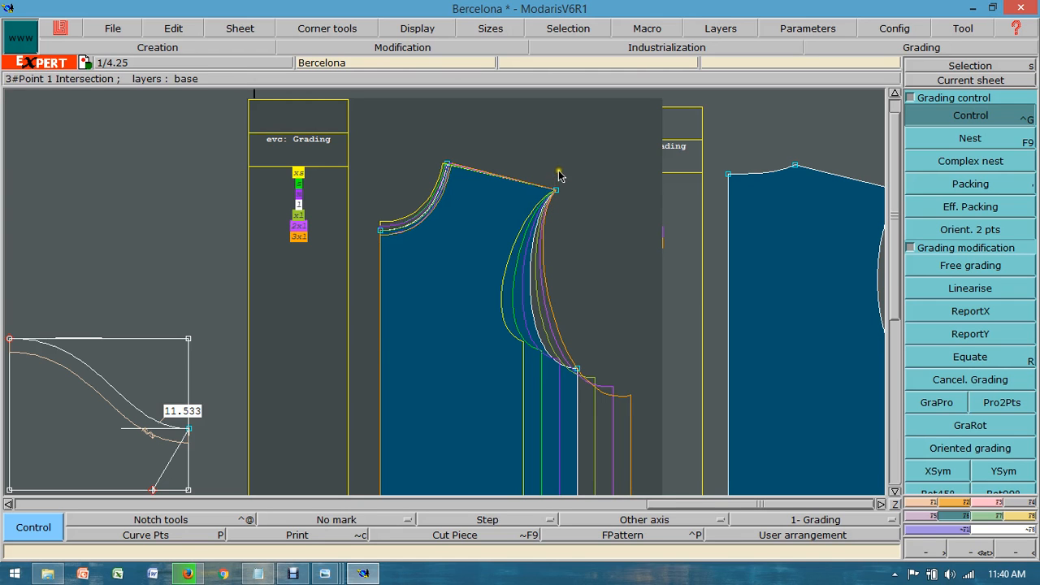
{"action": "mouse_move", "coordinate": [325, 573]}
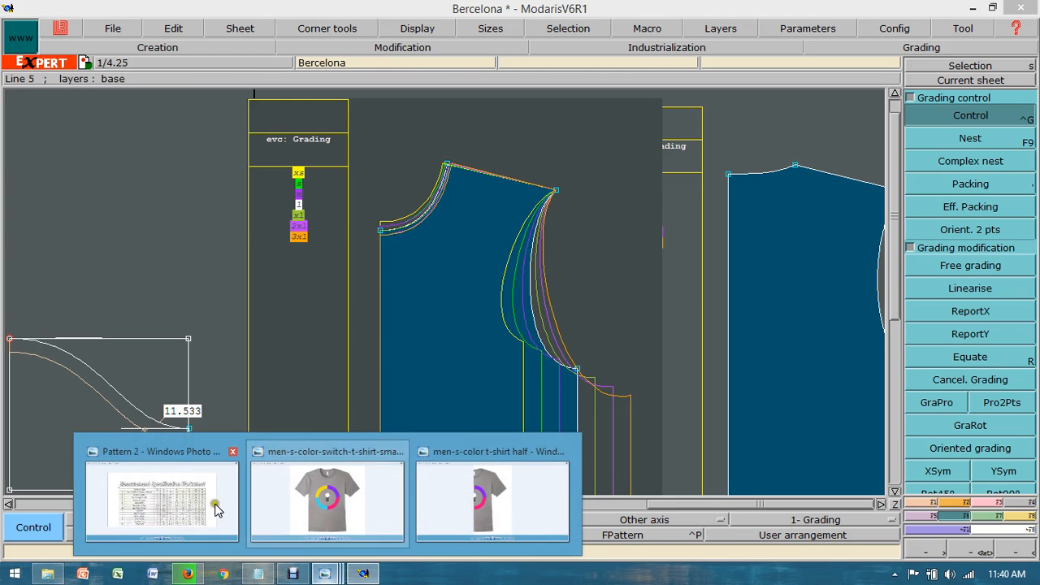
{"action": "left_click", "coordinate": [217, 509]}
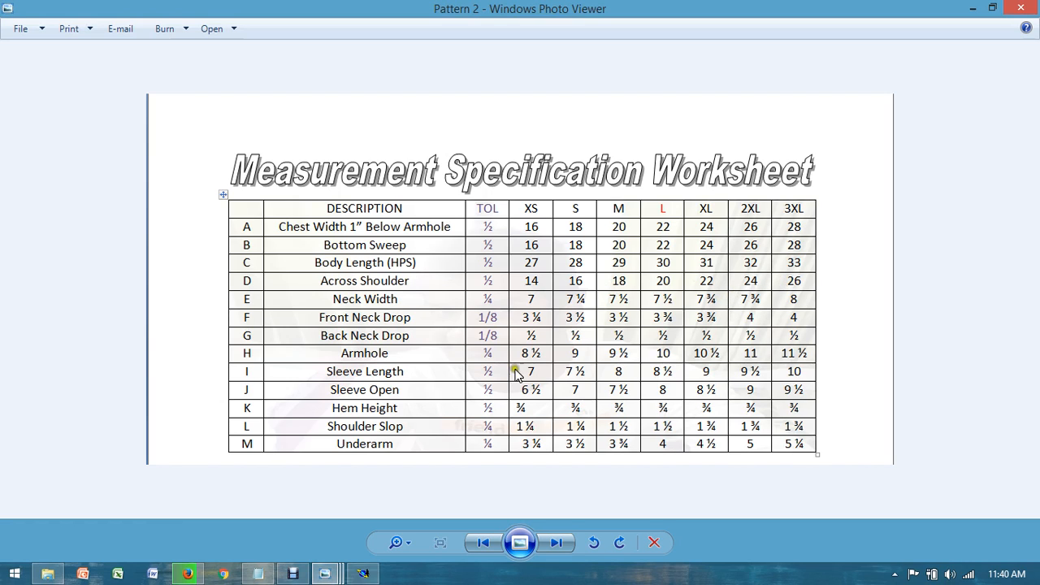
{"action": "mouse_move", "coordinate": [329, 569]}
{"action": "left_click", "coordinate": [325, 507]}
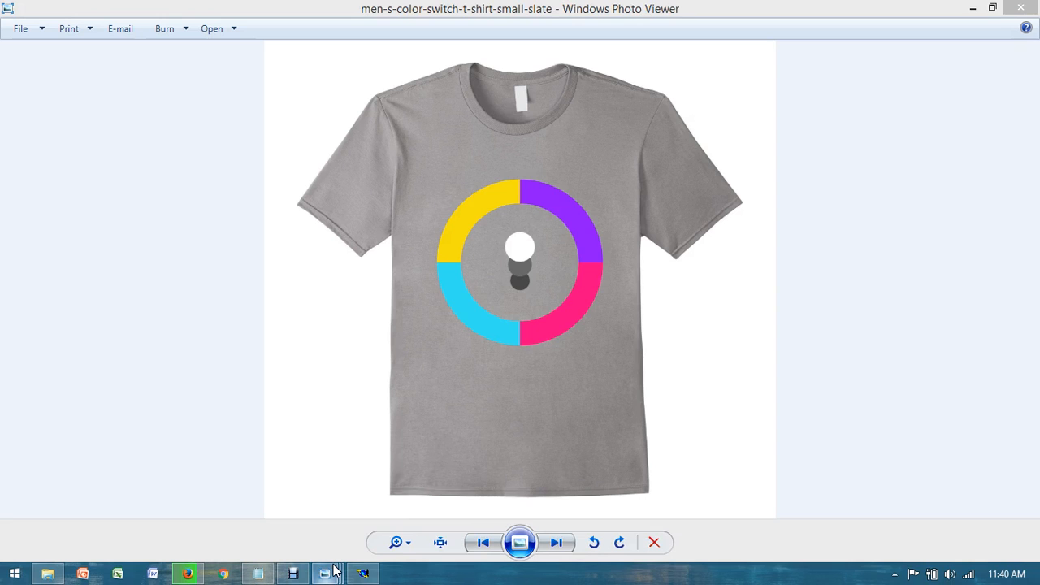
{"action": "mouse_move", "coordinate": [318, 560]}
{"action": "left_click", "coordinate": [209, 494]}
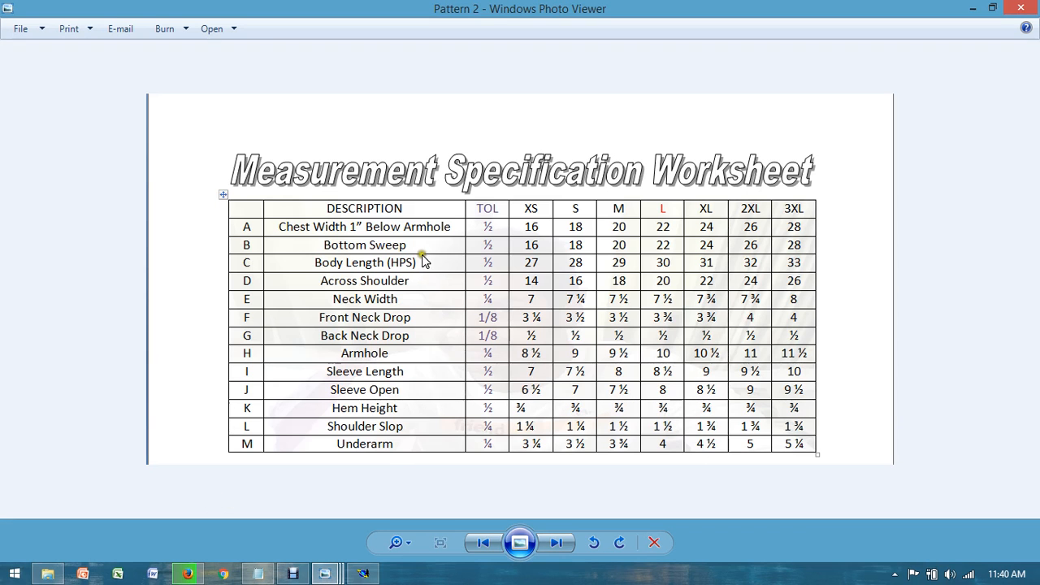
{"action": "left_click", "coordinate": [604, 281]}
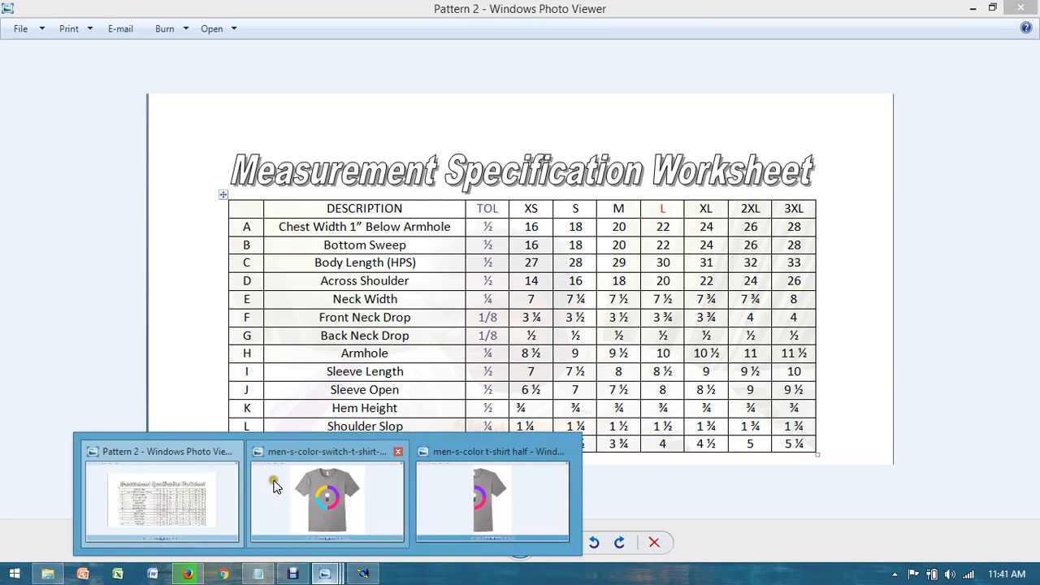
{"action": "left_click", "coordinate": [363, 573]}
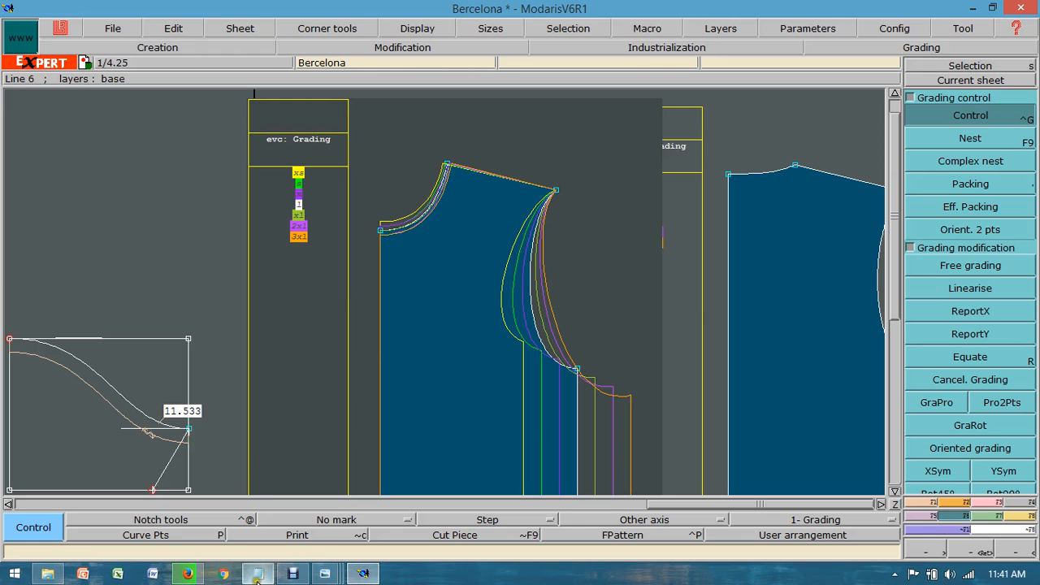
Step: In Notepad, rewrite the four .25 differences as .125+1=1.125 and the two 0 differences as 0+1=1
{"action": "mouse_move", "coordinate": [259, 573]}
{"action": "left_click", "coordinate": [274, 557]}
{"action": "left_click_drag", "start_coordinate": [378, 385], "coordinate": [364, 211]}
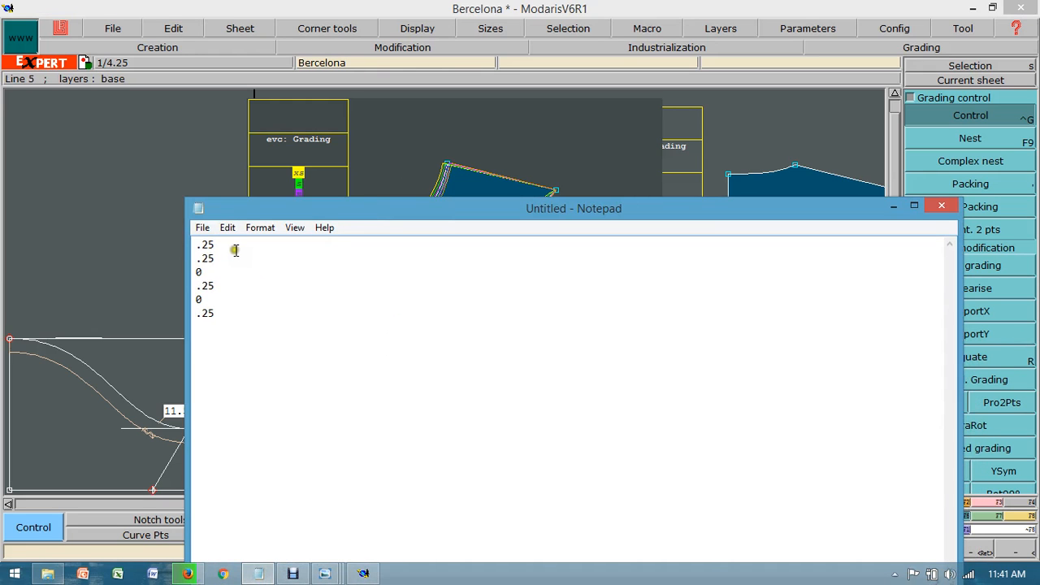
{"action": "left_click", "coordinate": [235, 250]}
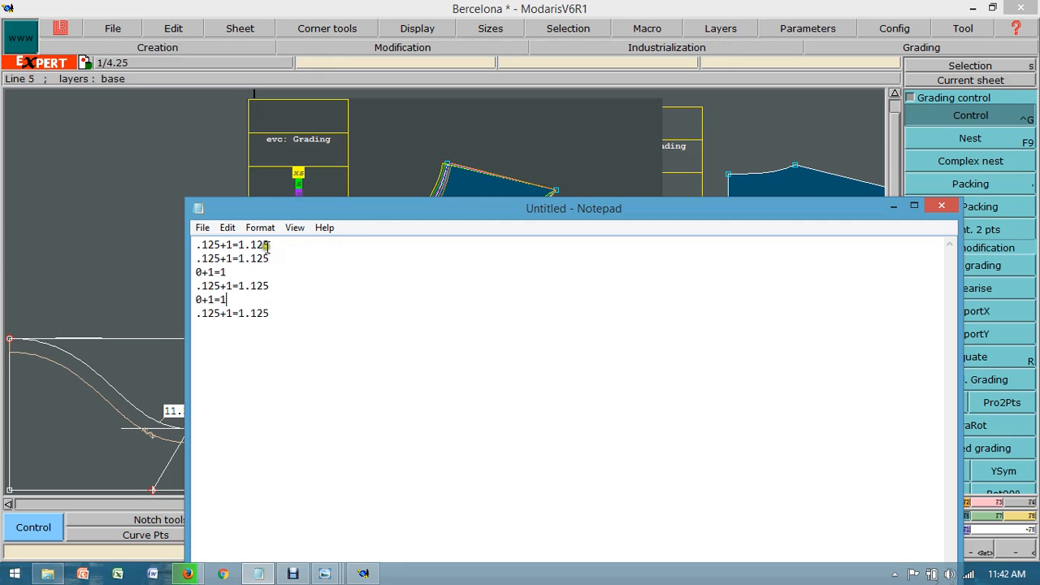
{"action": "left_click", "coordinate": [259, 294]}
Step: In Modaris, set the front shoulder tip point's horizontal grading (ddx) to 1.125 for all size intervals
{"action": "left_click", "coordinate": [365, 572]}
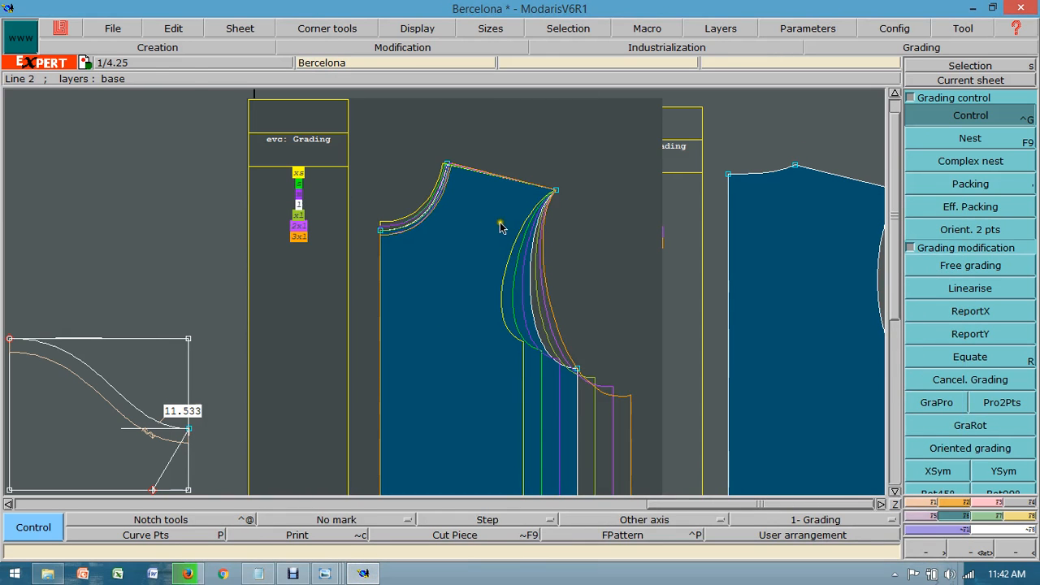
{"action": "left_click", "coordinate": [555, 191]}
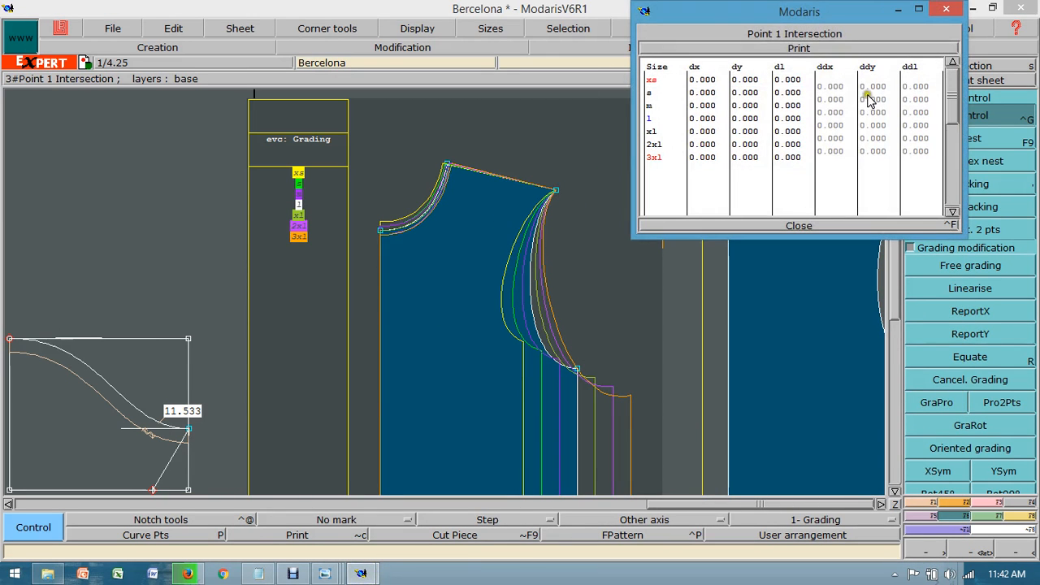
{"action": "left_click_drag", "start_coordinate": [829, 86], "coordinate": [832, 154]}
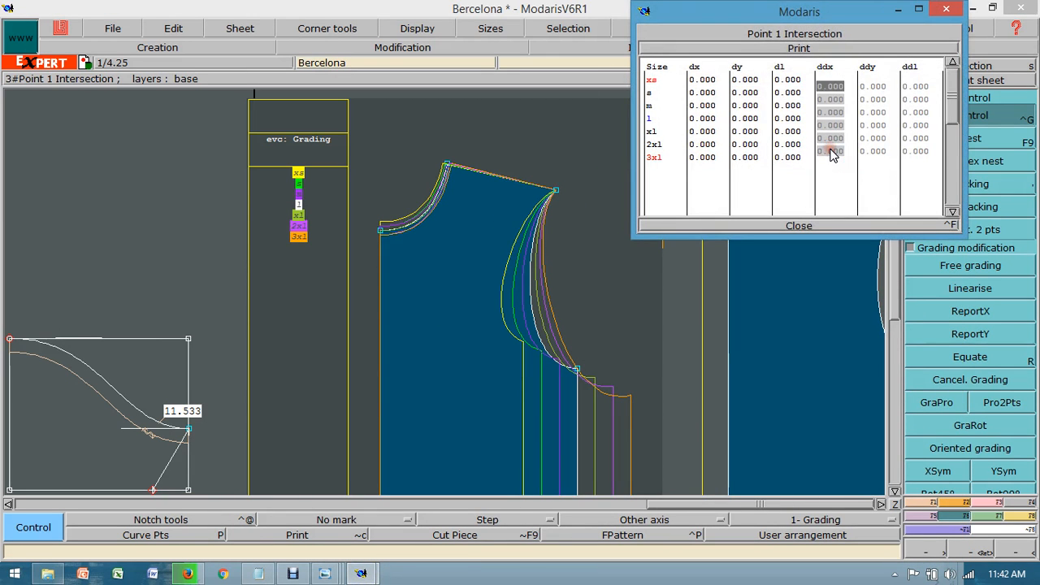
{"action": "type", "text": "1.125"}
Step: Set the shoulder tip point's horizontal grading (ddx) to 1 for the m–l and xl–2xl intervals and close the grading table
{"action": "left_click", "coordinate": [830, 100]}
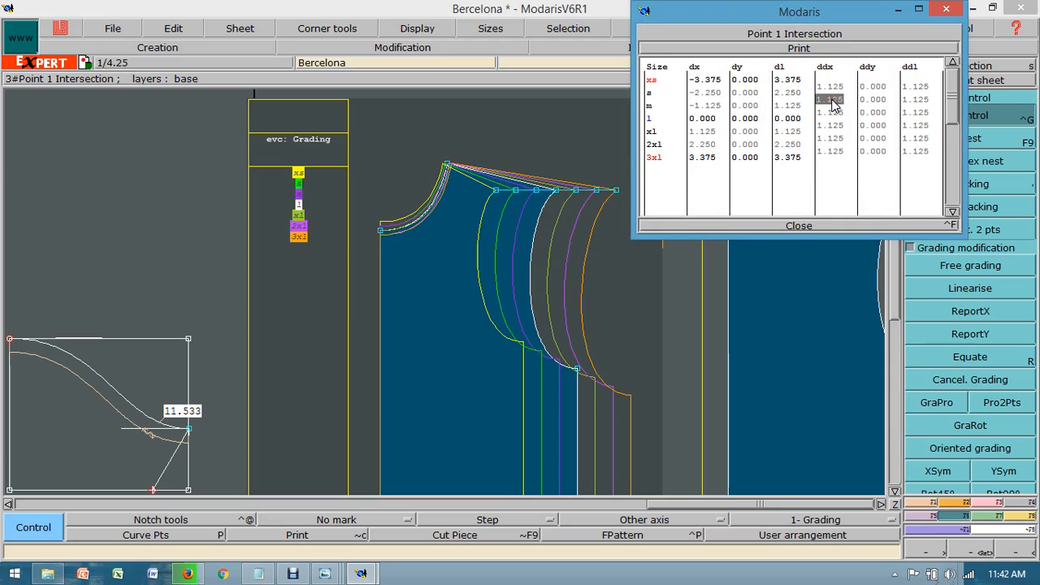
{"action": "type", "text": "1"}
{"action": "key", "text": "Return"}
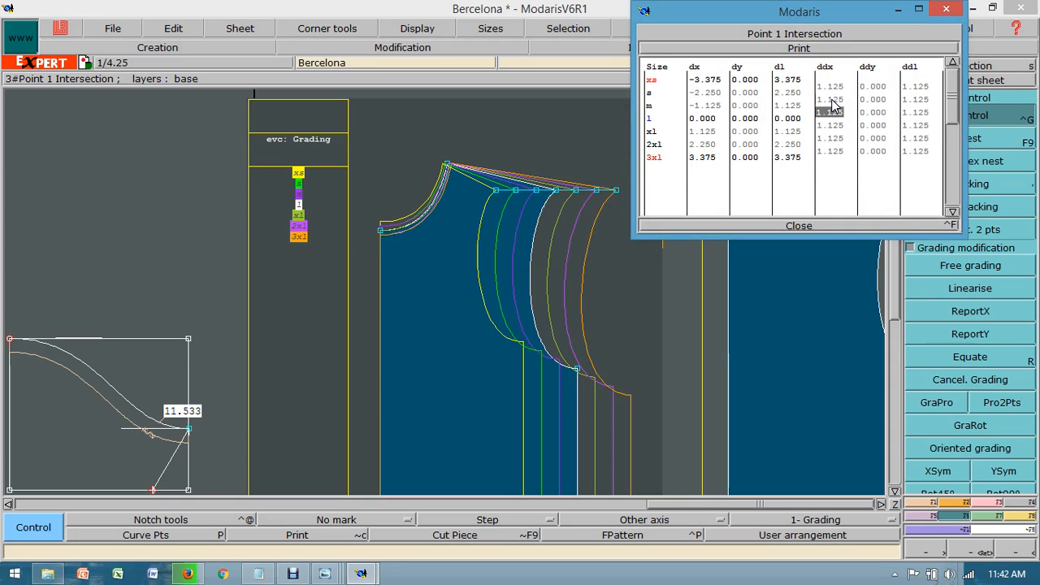
{"action": "type", "text": "1"}
{"action": "key", "text": "Return"}
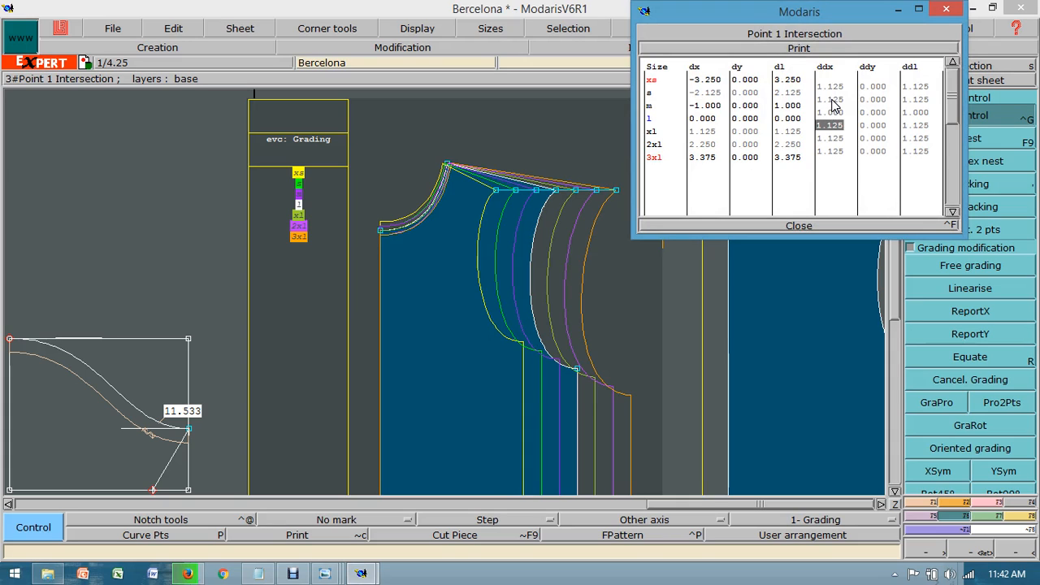
{"action": "key", "text": "Return"}
{"action": "type", "text": "1"}
{"action": "left_click", "coordinate": [838, 161]}
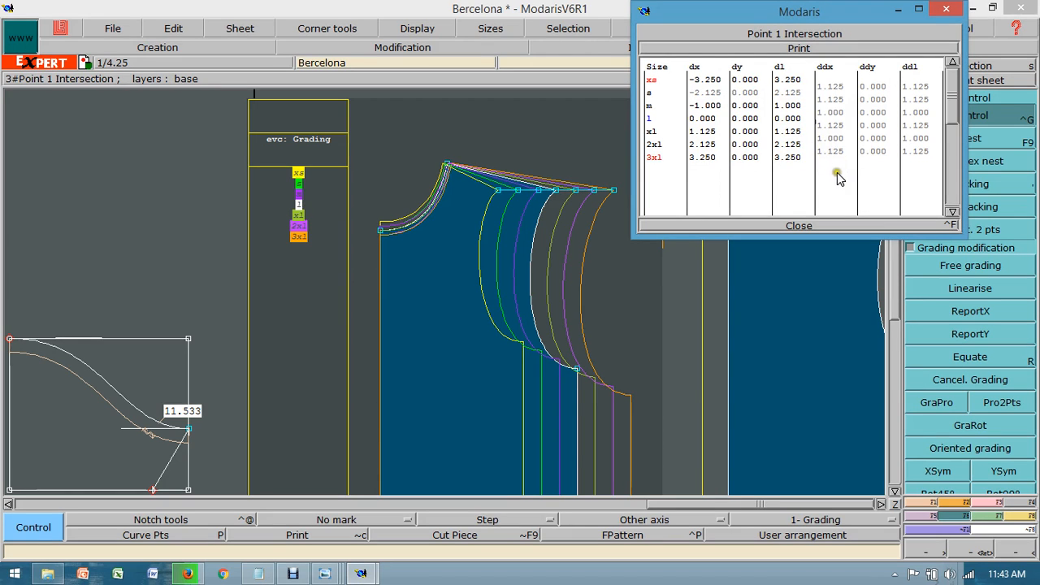
{"action": "left_click", "coordinate": [802, 226]}
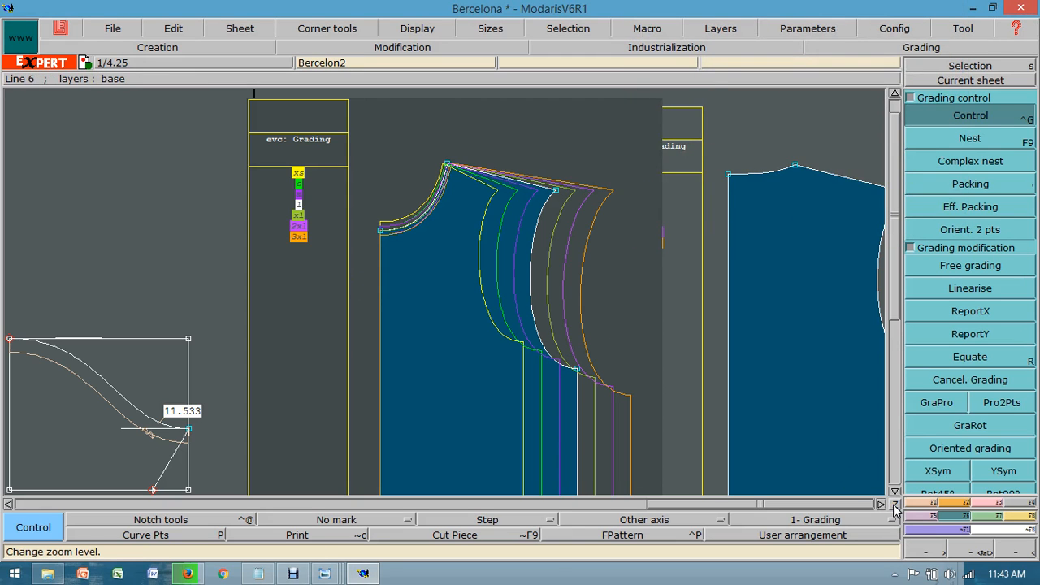
Step: Make the back piece the current sheet, select all its sizes and display their nest
{"action": "left_click", "coordinate": [955, 84]}
{"action": "left_click", "coordinate": [754, 247]}
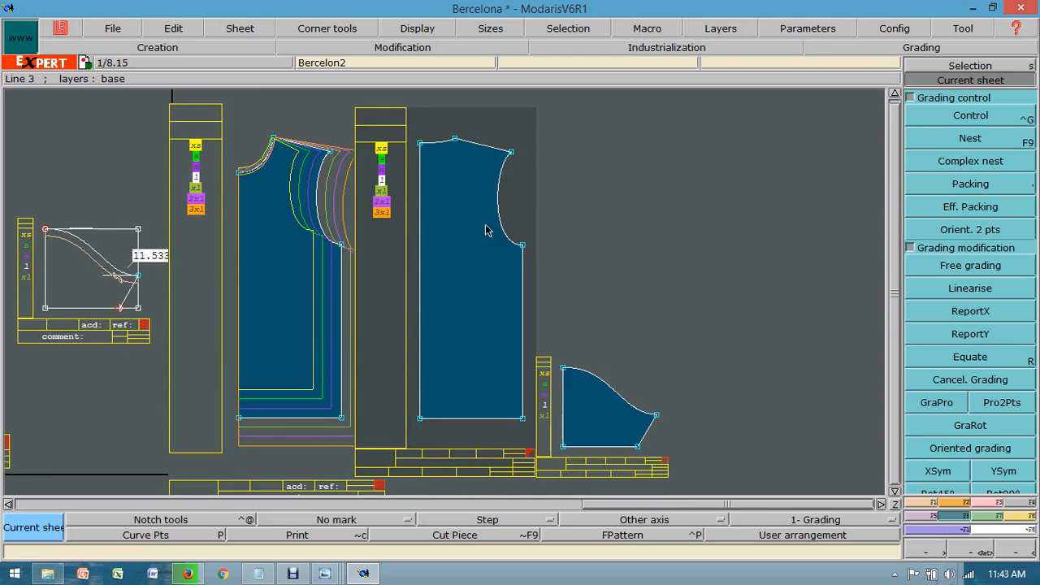
{"action": "key", "text": "F9"}
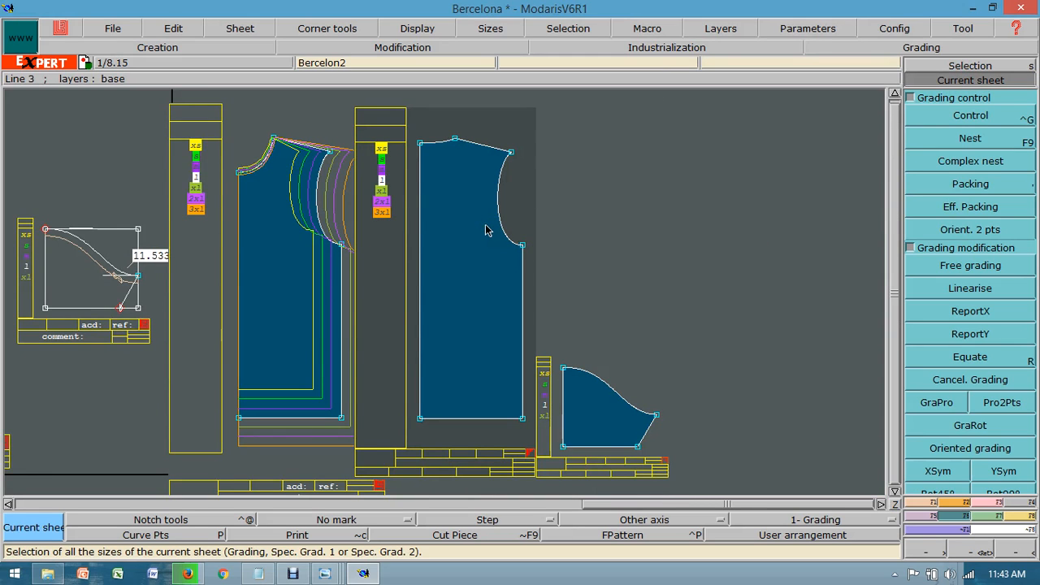
{"action": "left_click", "coordinate": [484, 230]}
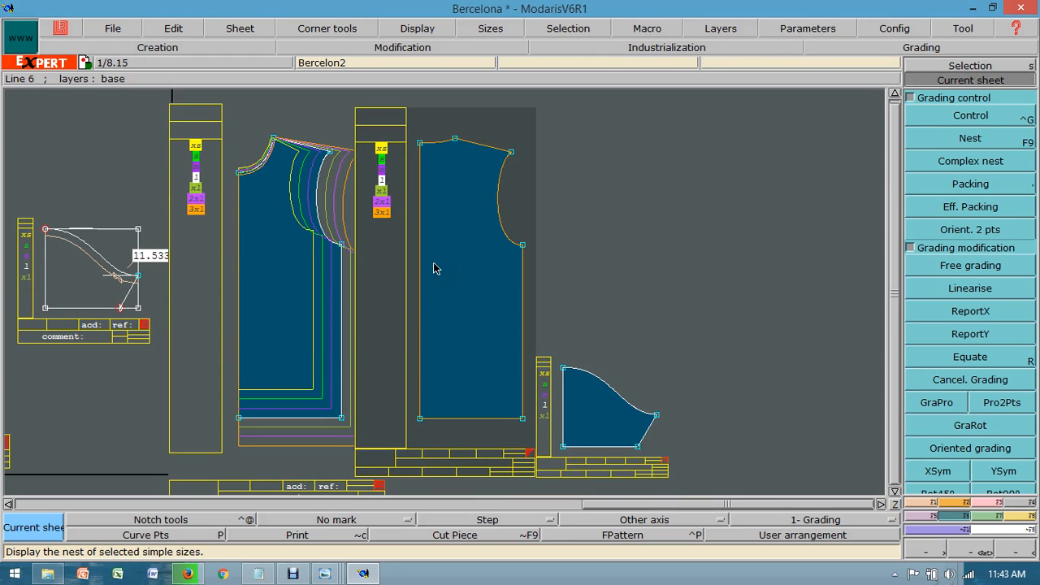
Step: Equate the back piece's center hem and side hem points to the matching graded points of the front
{"action": "left_click", "coordinate": [960, 359]}
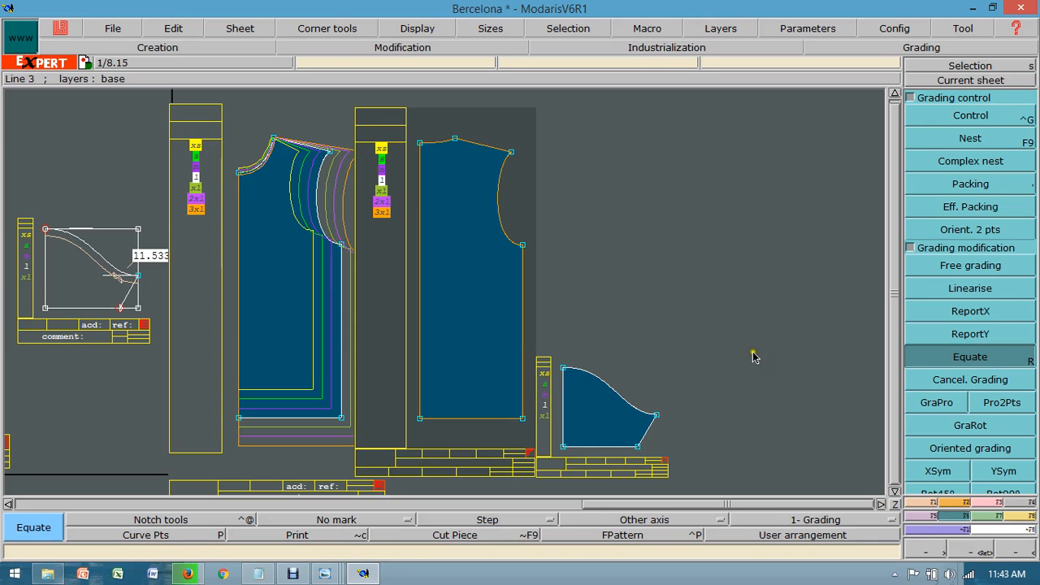
{"action": "left_click", "coordinate": [238, 419]}
{"action": "left_click", "coordinate": [420, 419]}
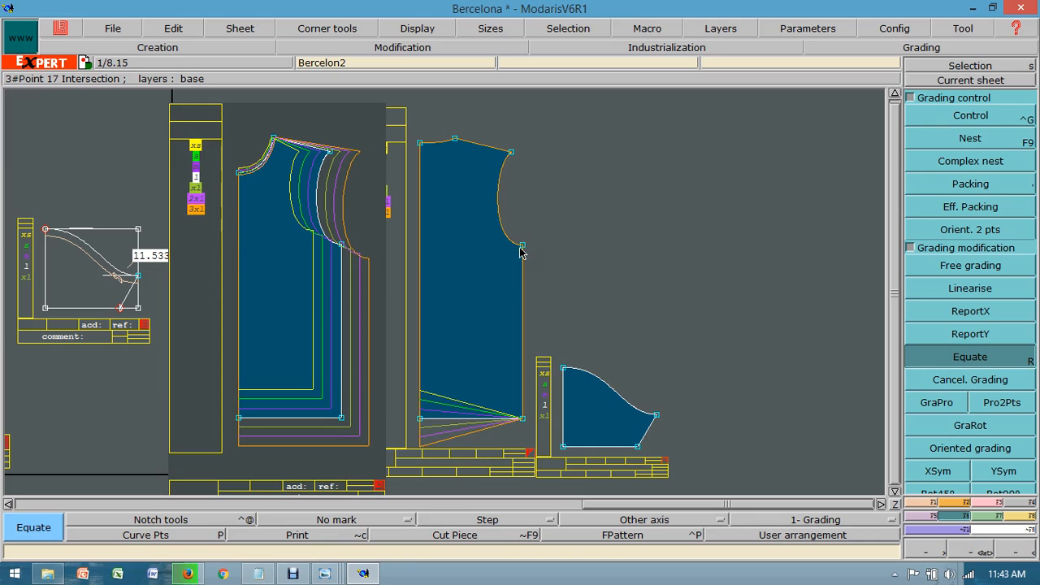
{"action": "left_click", "coordinate": [341, 417]}
{"action": "left_click", "coordinate": [520, 418]}
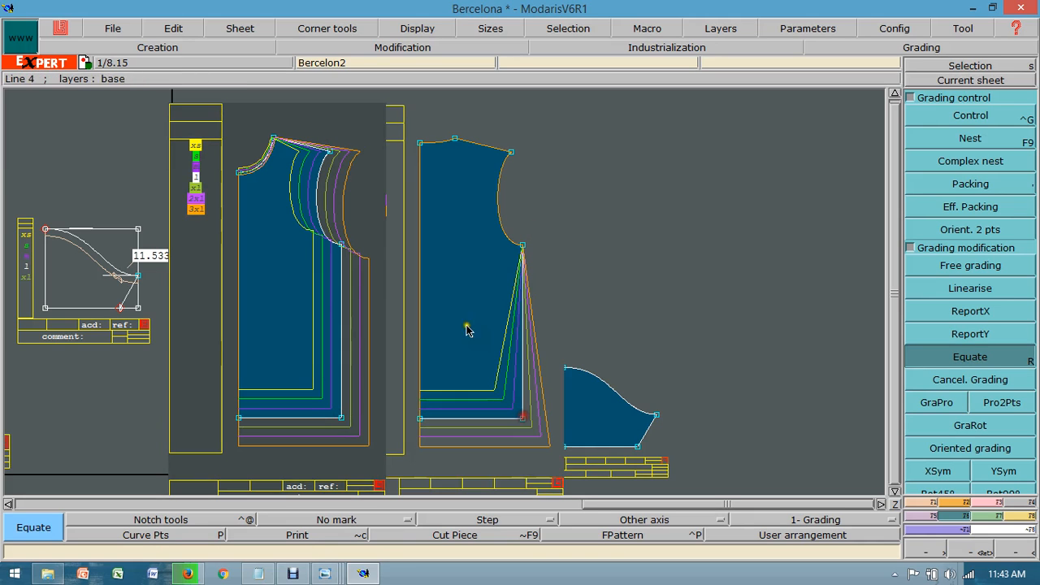
Step: Equate the back's underarm, shoulder tip and shoulder neck points to the front's and check the worksheet's back neck drop across sizes
{"action": "left_click", "coordinate": [341, 243]}
{"action": "left_click", "coordinate": [521, 243]}
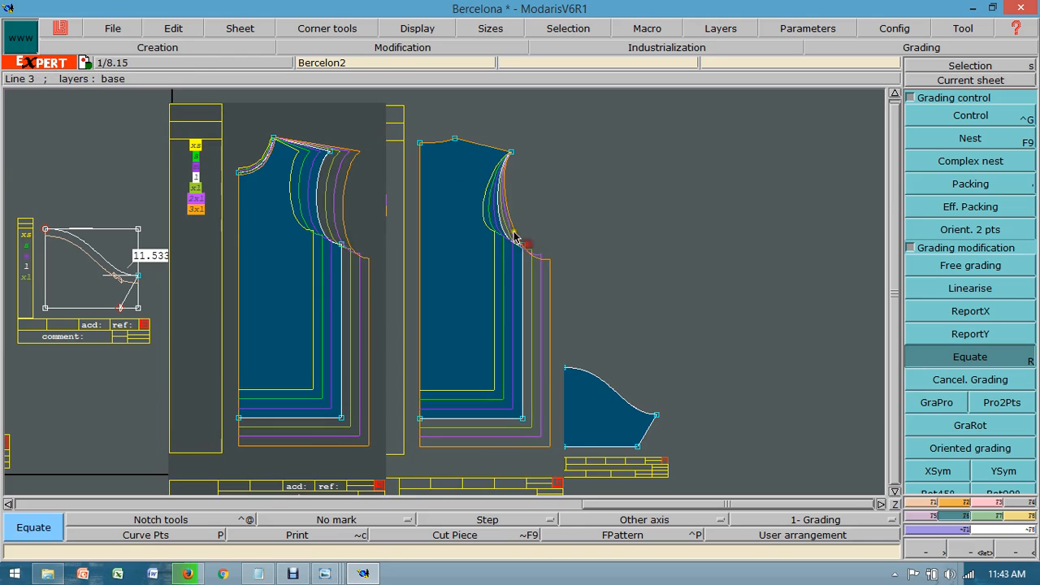
{"action": "left_click", "coordinate": [332, 152]}
{"action": "left_click", "coordinate": [512, 153]}
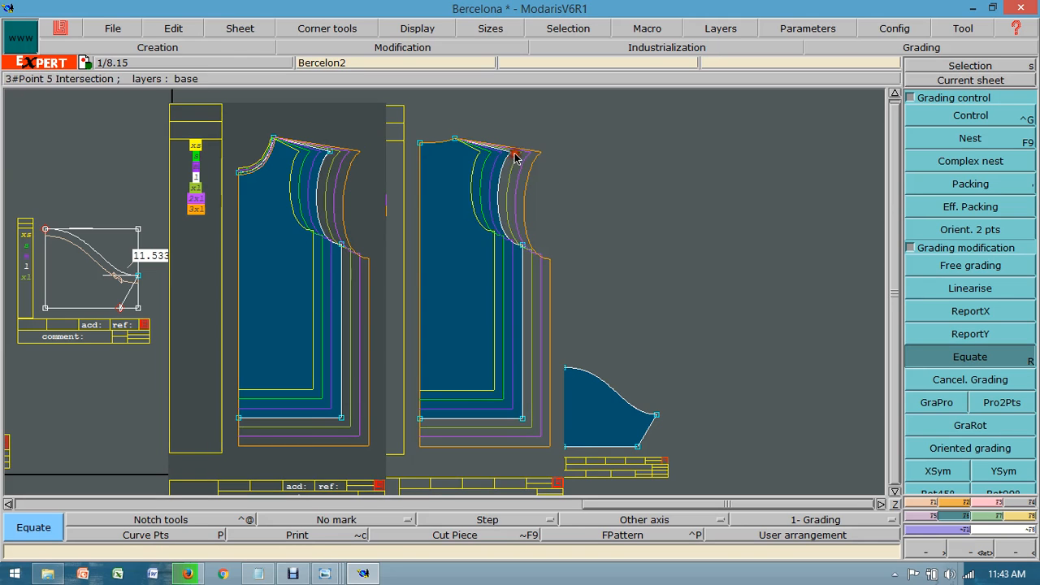
{"action": "left_click", "coordinate": [291, 139]}
{"action": "left_click", "coordinate": [456, 139]}
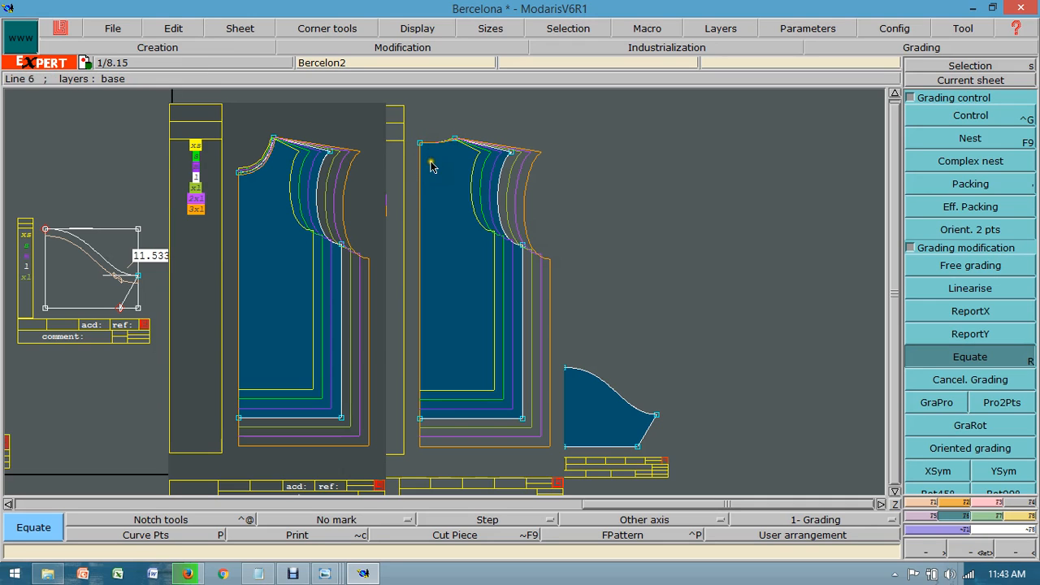
{"action": "mouse_move", "coordinate": [324, 566]}
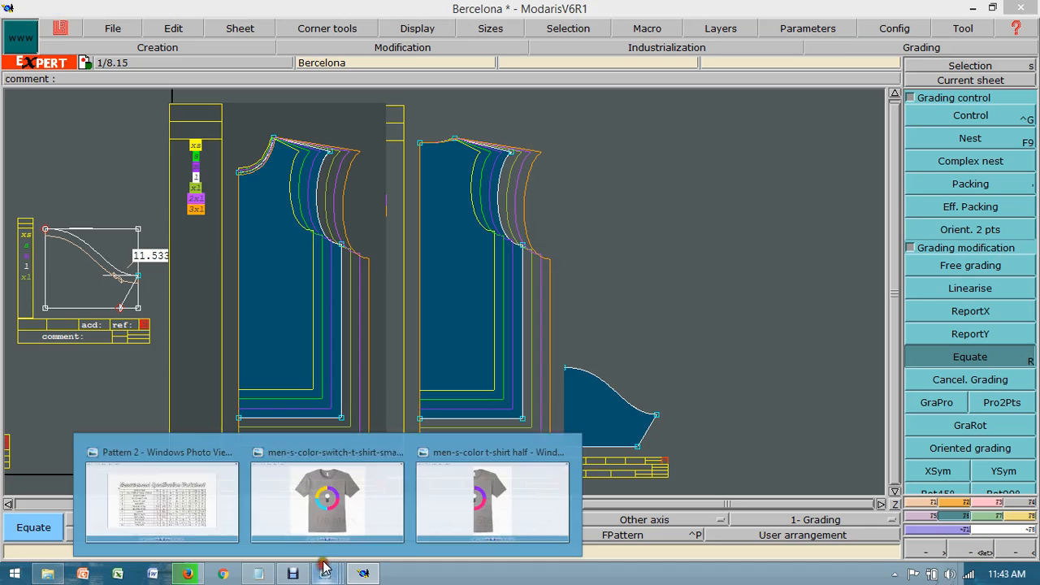
{"action": "left_click", "coordinate": [194, 481]}
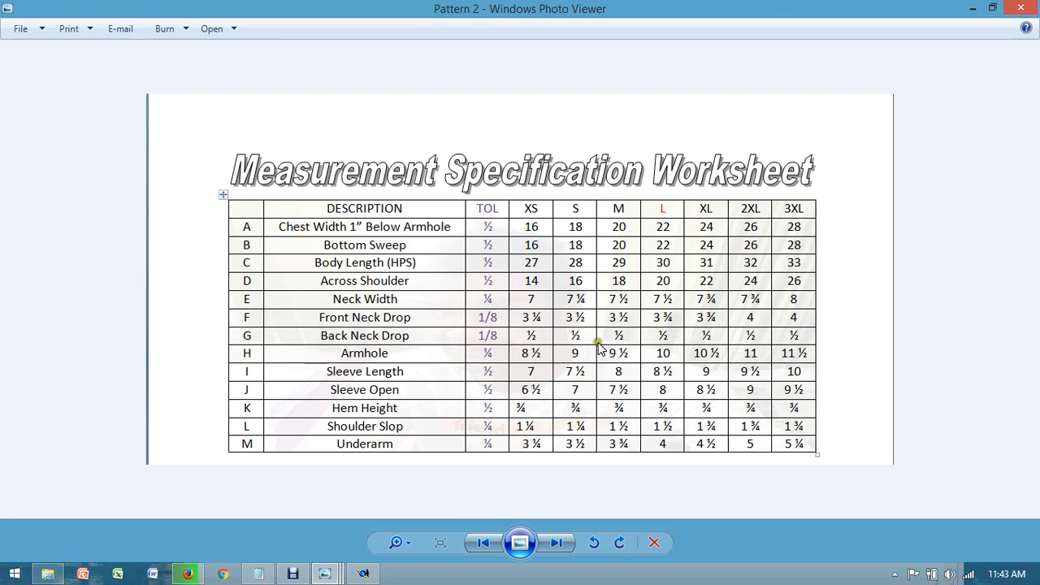
{"action": "left_click", "coordinate": [364, 574]}
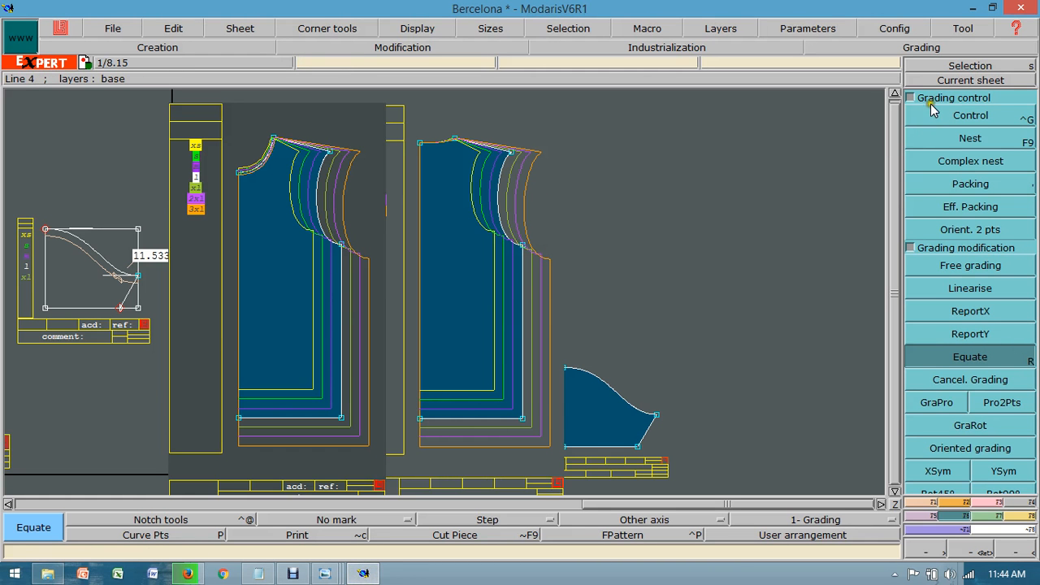
Step: Make the sleeve piece the current sheet, fit it to the view, and display the nest of all its sizes
{"action": "left_click", "coordinate": [944, 80]}
{"action": "left_click", "coordinate": [608, 426]}
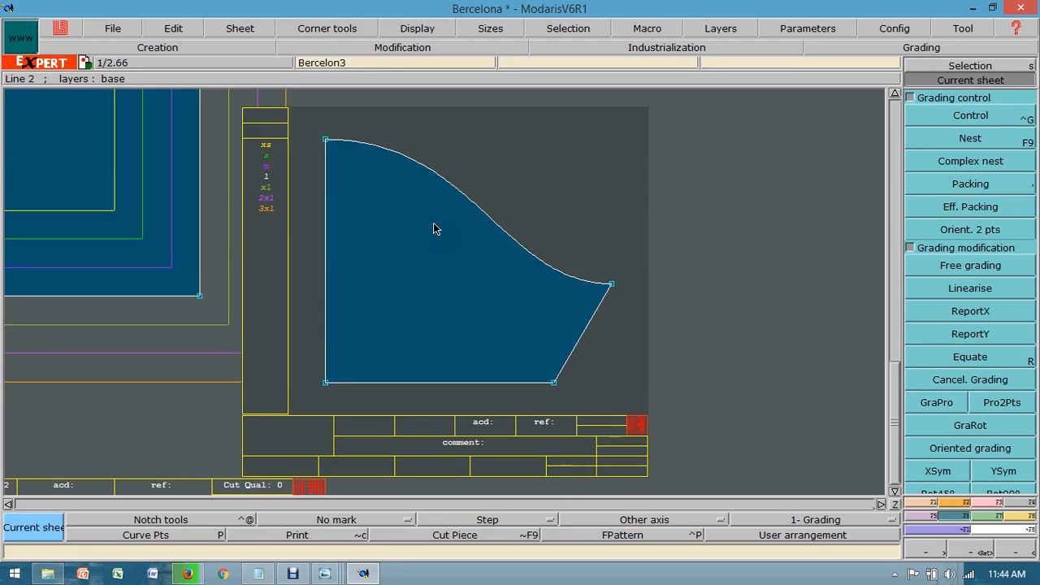
{"action": "key", "text": "F6"}
{"action": "key", "text": "F10"}
{"action": "key", "text": "F9"}
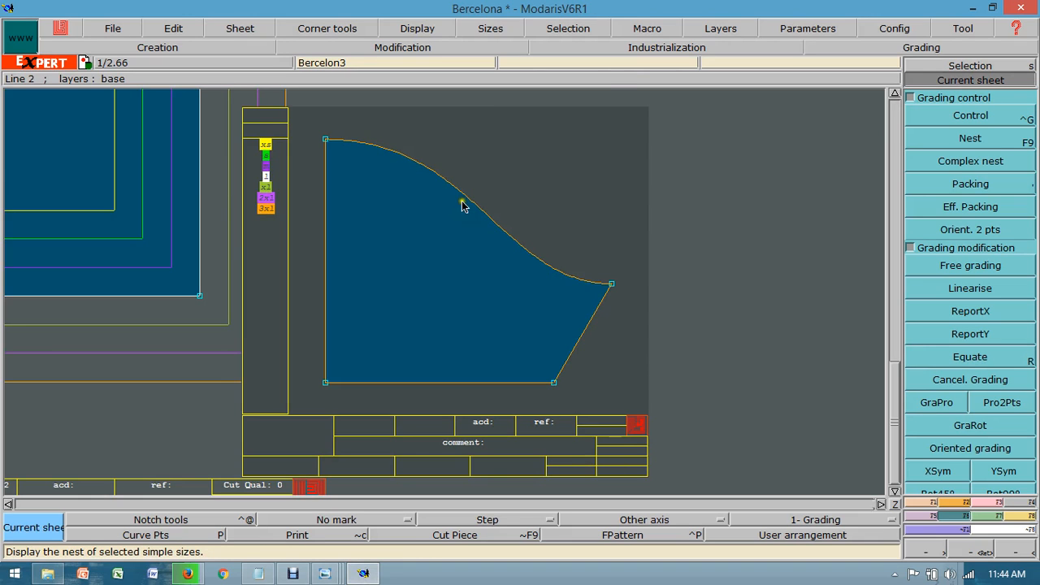
{"action": "left_click", "coordinate": [963, 115]}
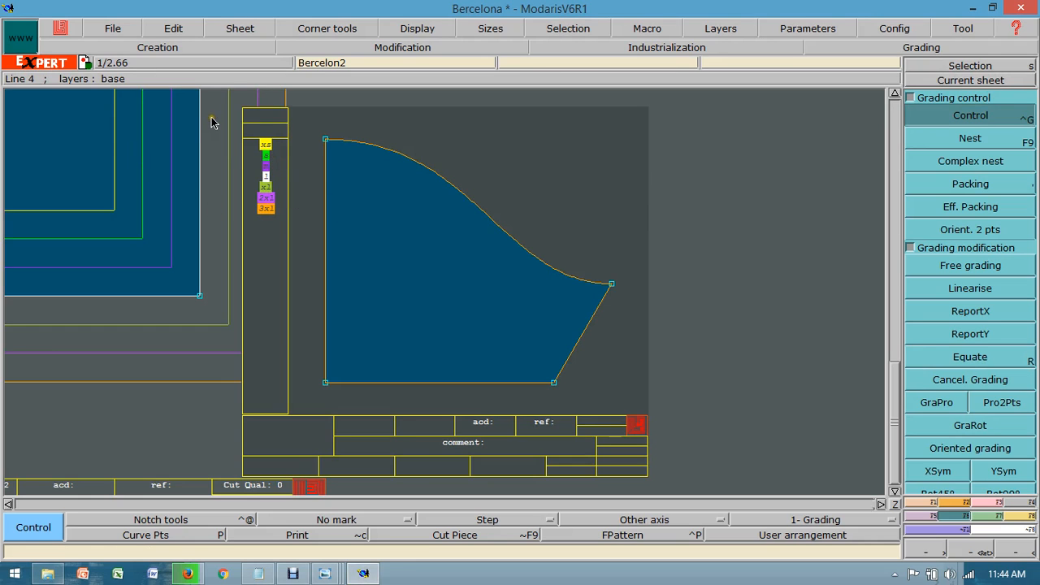
{"action": "left_click_drag", "start_coordinate": [210, 122], "coordinate": [293, 241]}
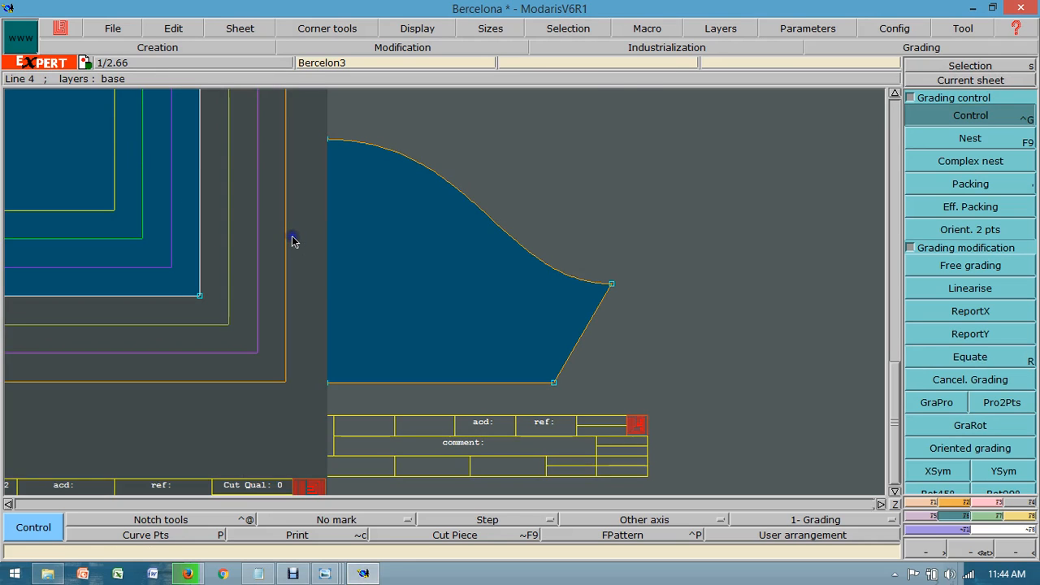
{"action": "left_click", "coordinate": [952, 81]}
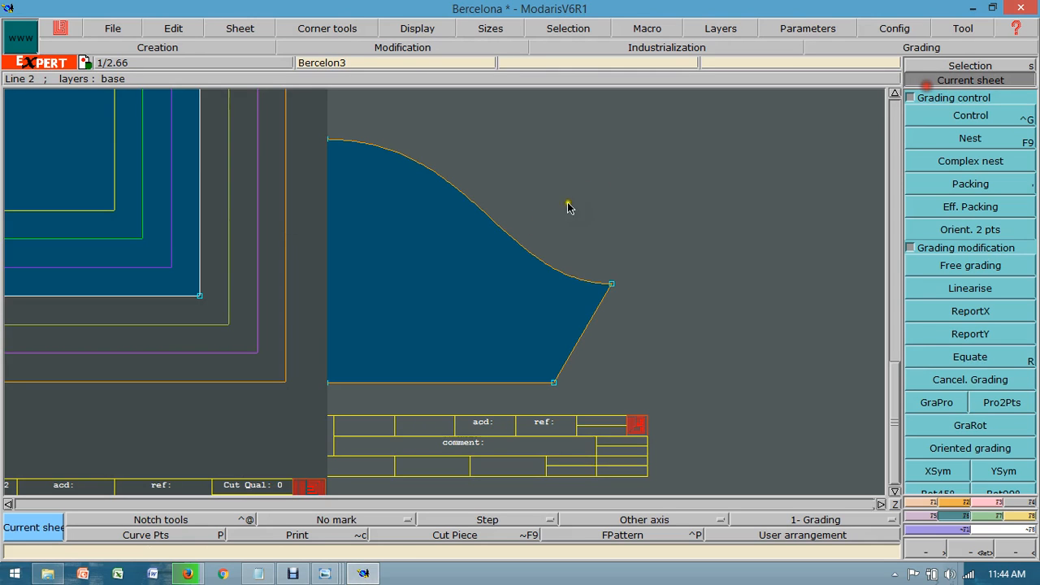
{"action": "left_click", "coordinate": [472, 245]}
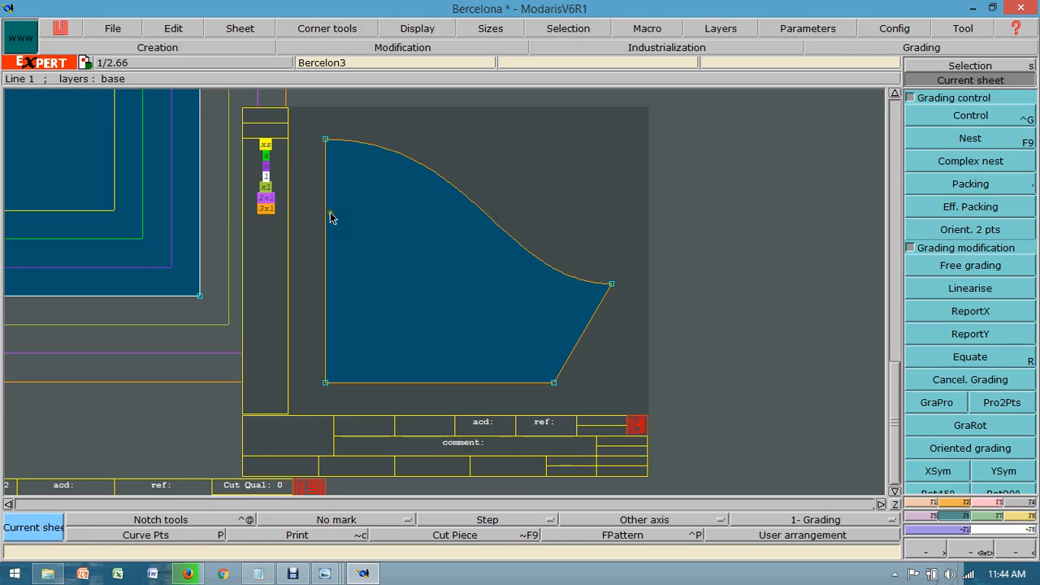
{"action": "key", "text": "F9"}
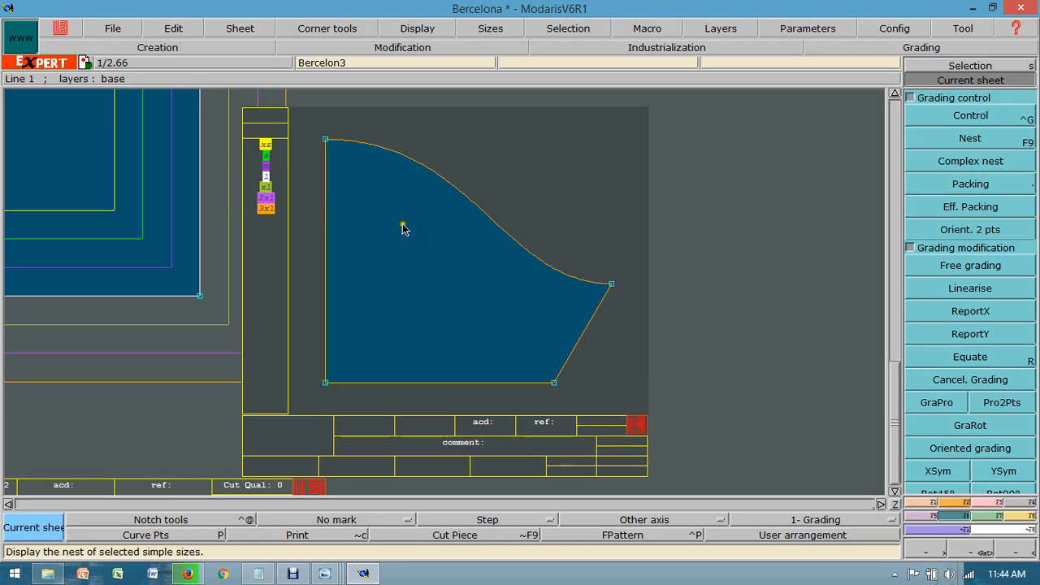
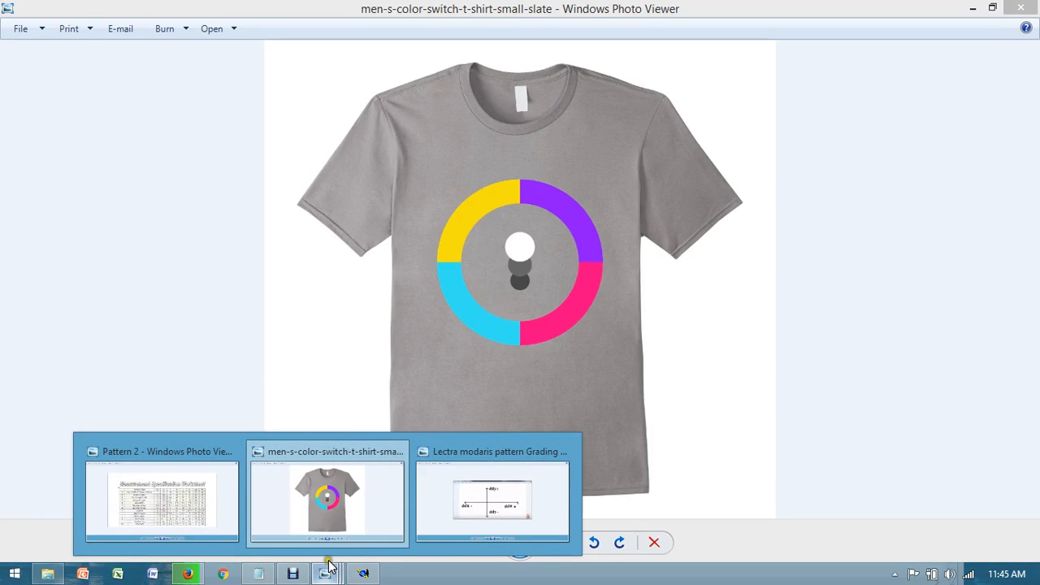
Step: Consult the half T-shirt picture and report the sleeve's Y grading from the hem's fold point to the opposite hem corner
{"action": "left_click", "coordinate": [432, 520]}
{"action": "key", "text": "Right"}
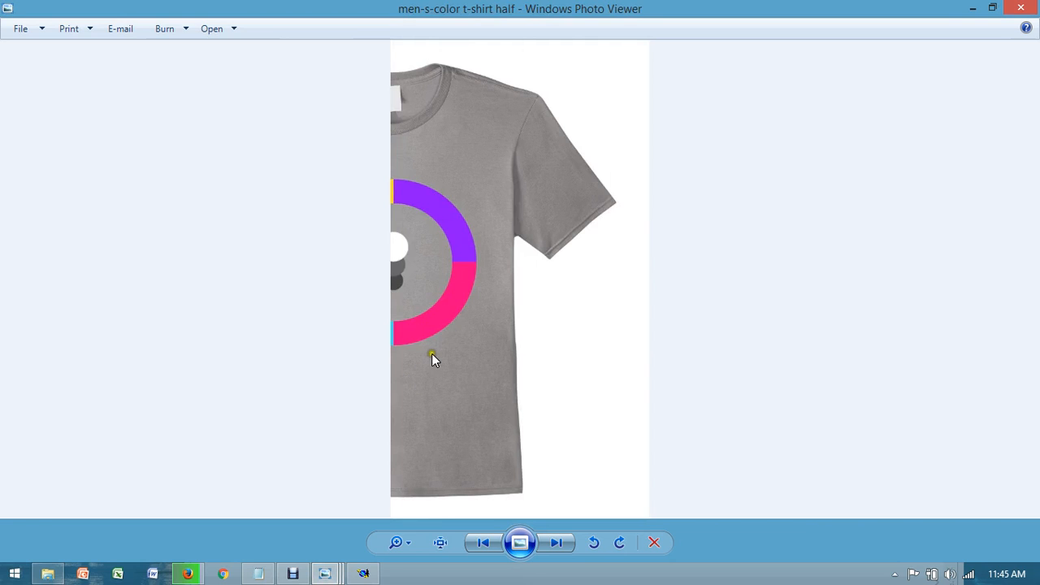
{"action": "left_click", "coordinate": [369, 573]}
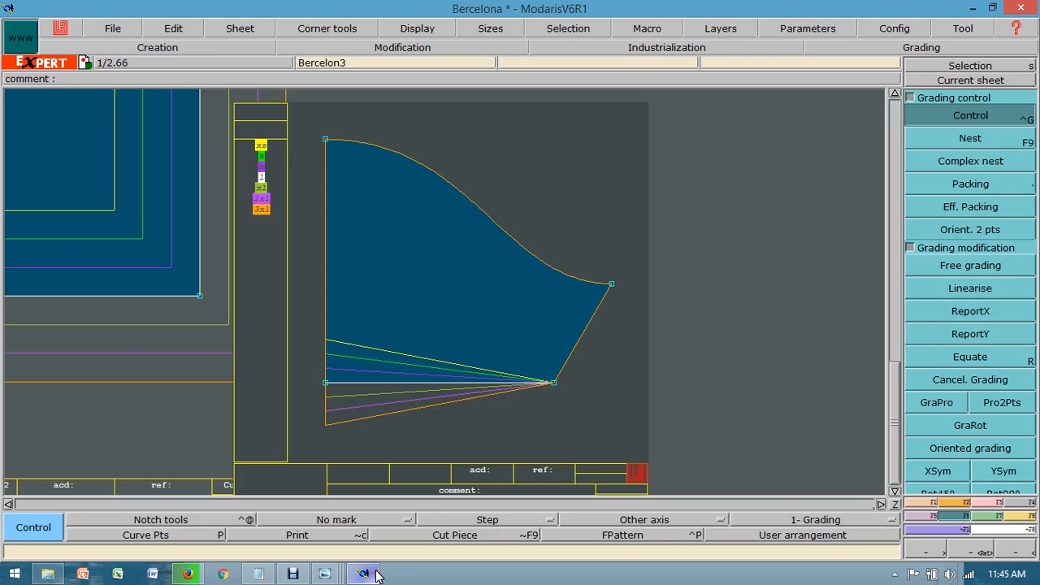
{"action": "left_click", "coordinate": [979, 333]}
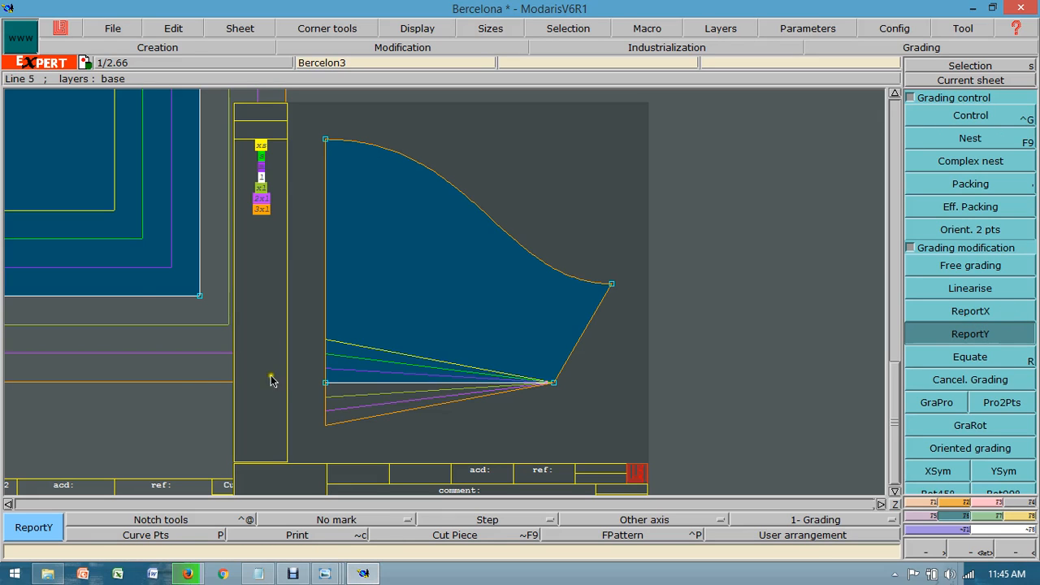
{"action": "left_click", "coordinate": [323, 384]}
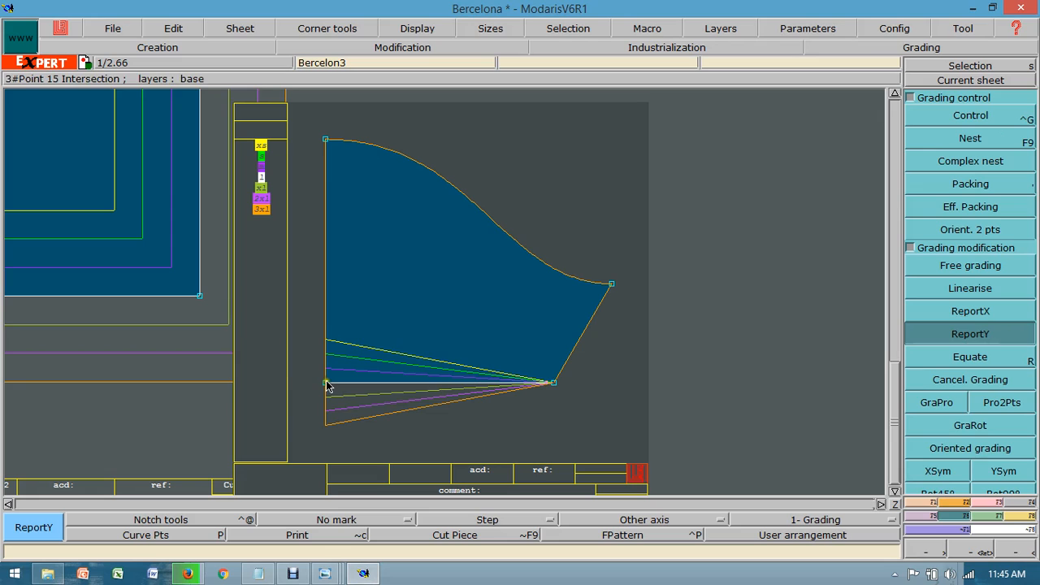
{"action": "left_click", "coordinate": [556, 384]}
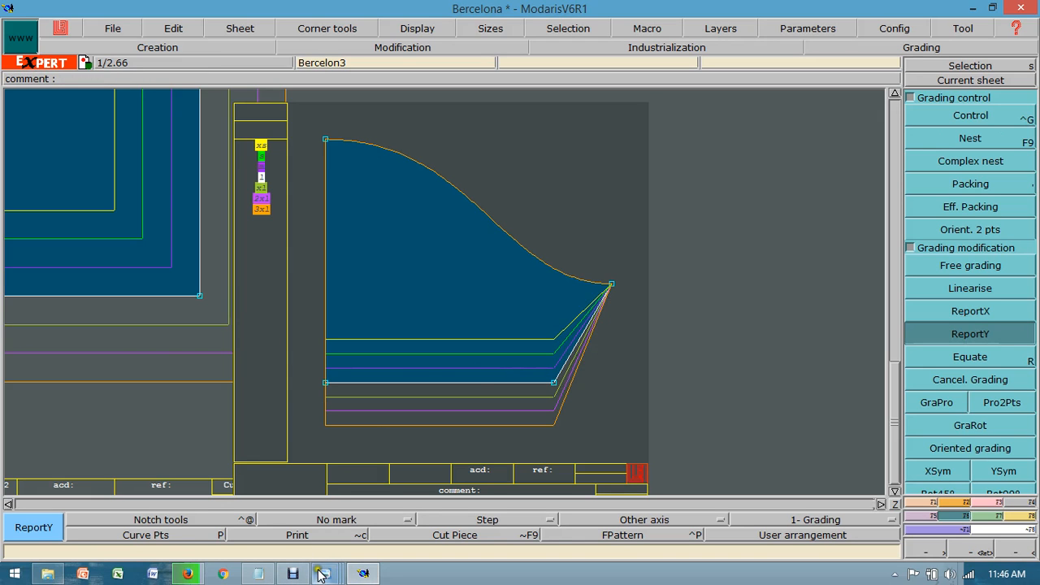
Step: Consult the measurement worksheet and grade the sleeve's outer hem corner with a ddx of 0.250 for every size
{"action": "mouse_move", "coordinate": [320, 574]}
{"action": "left_click", "coordinate": [192, 496]}
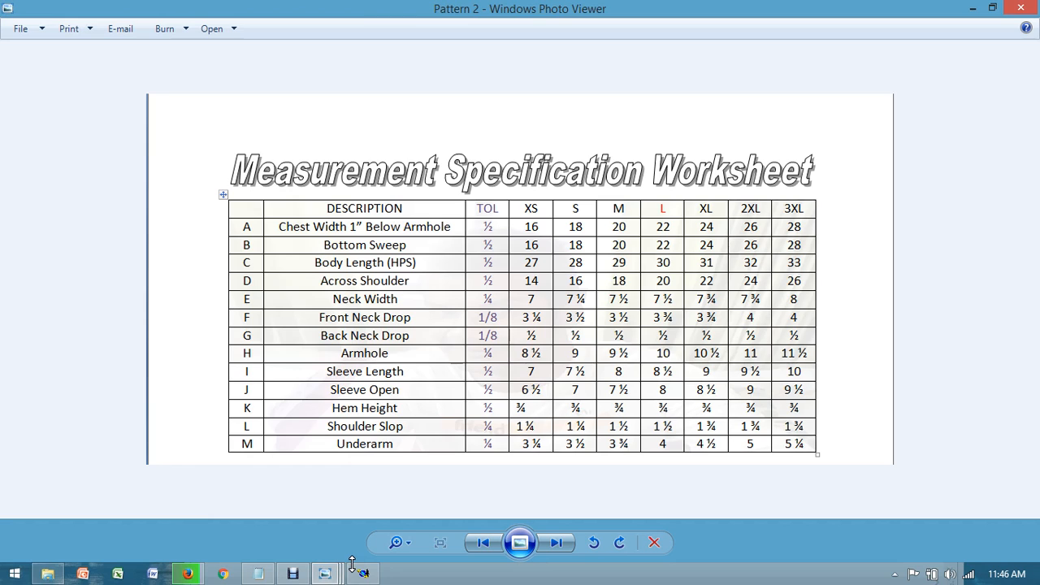
{"action": "left_click", "coordinate": [330, 580]}
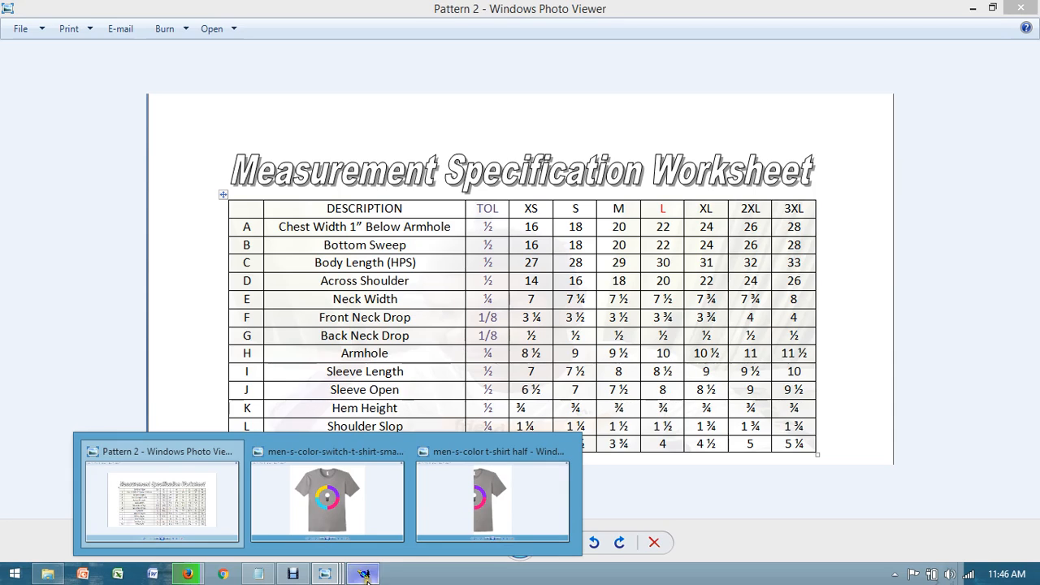
{"action": "left_click", "coordinate": [364, 575]}
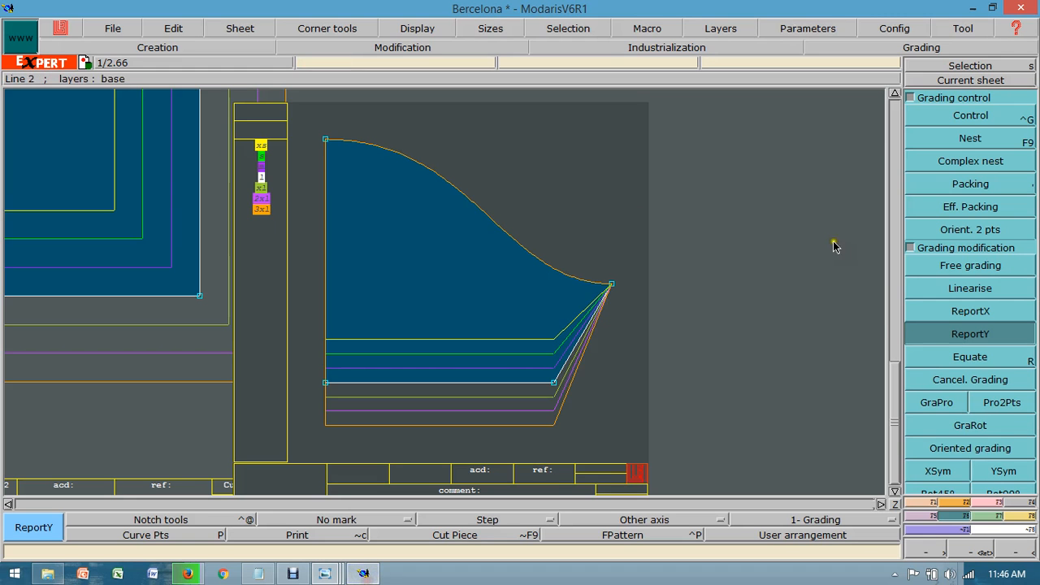
{"action": "left_click", "coordinate": [971, 115]}
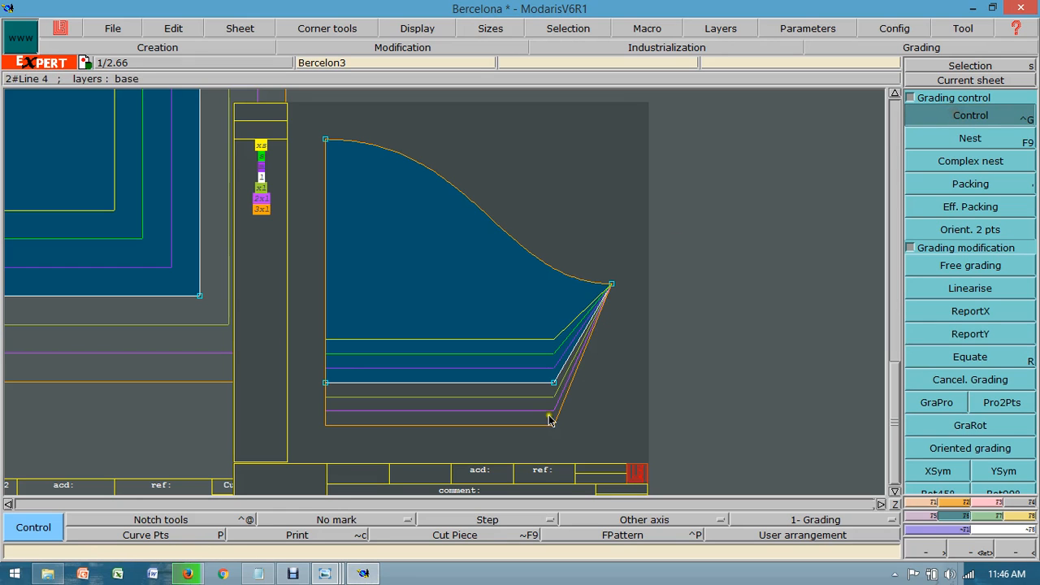
{"action": "left_click", "coordinate": [552, 383]}
{"action": "left_click_drag", "start_coordinate": [830, 86], "coordinate": [822, 158]}
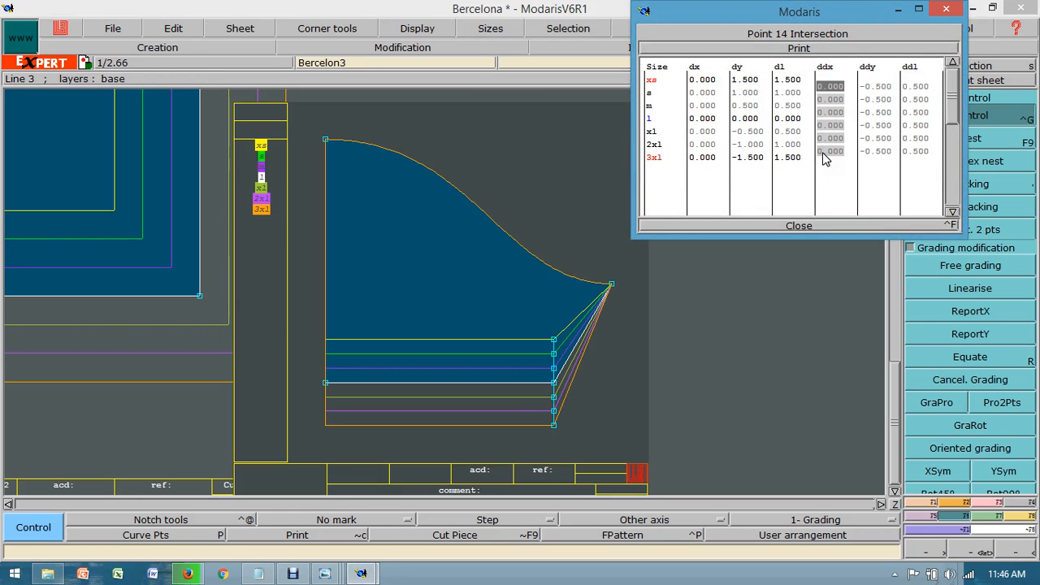
{"action": "type", "text": ".25"}
{"action": "key", "text": "Return"}
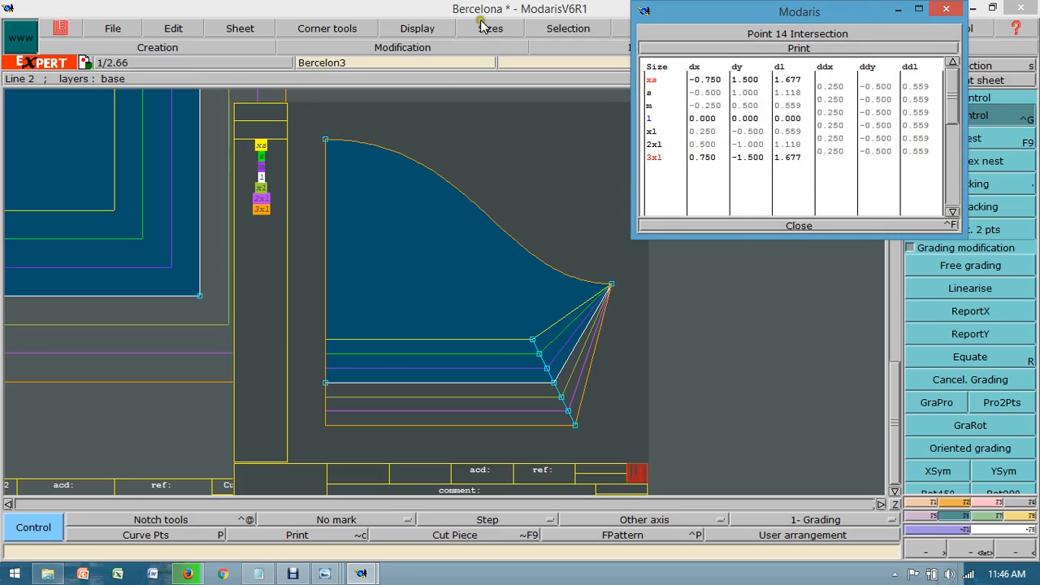
{"action": "left_click", "coordinate": [811, 227]}
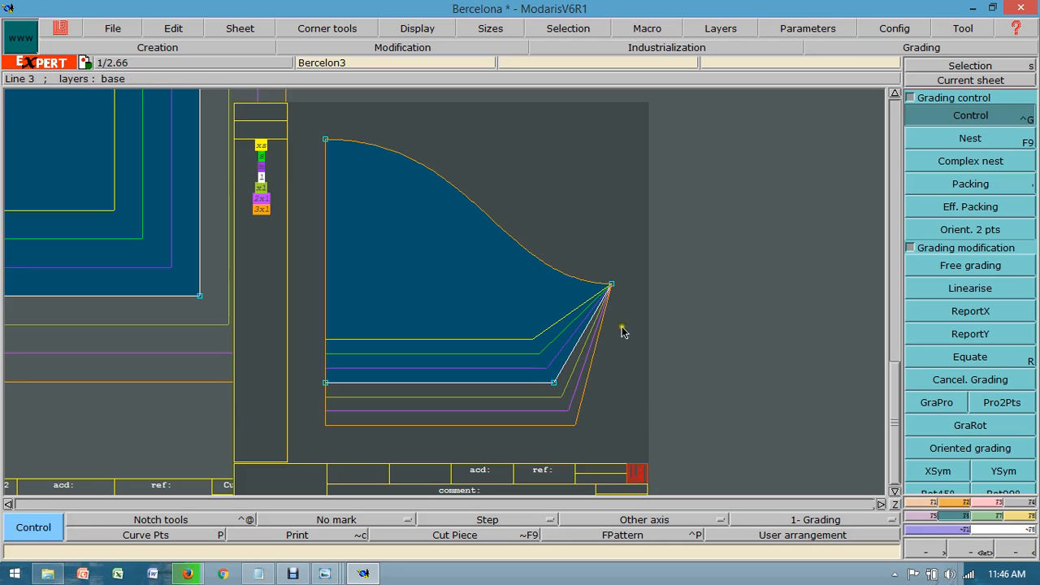
Step: Report the X grading of the sleeve's outer hem corner to the underarm point
{"action": "left_click", "coordinate": [933, 311]}
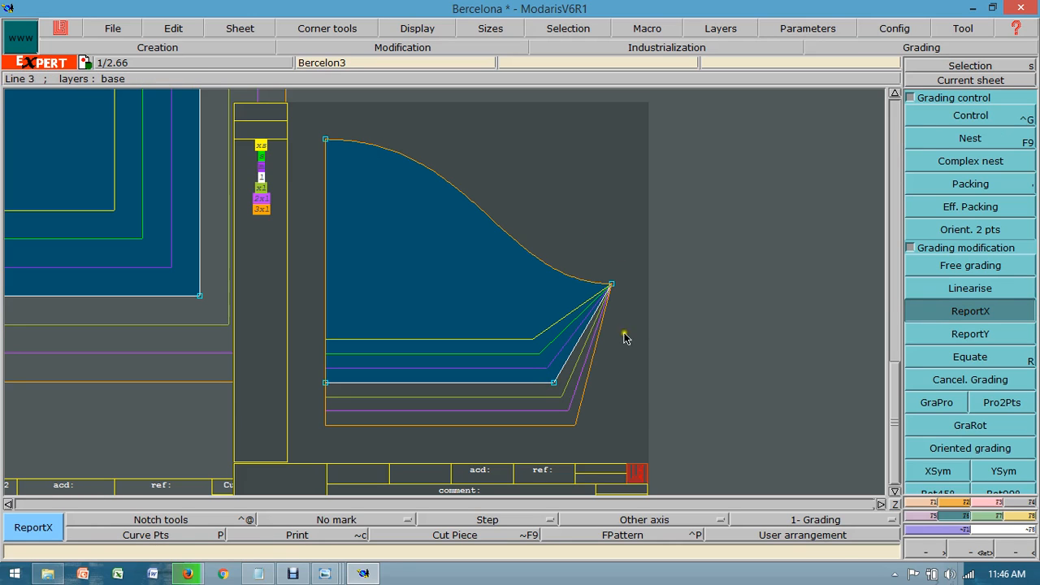
{"action": "left_click", "coordinate": [553, 382]}
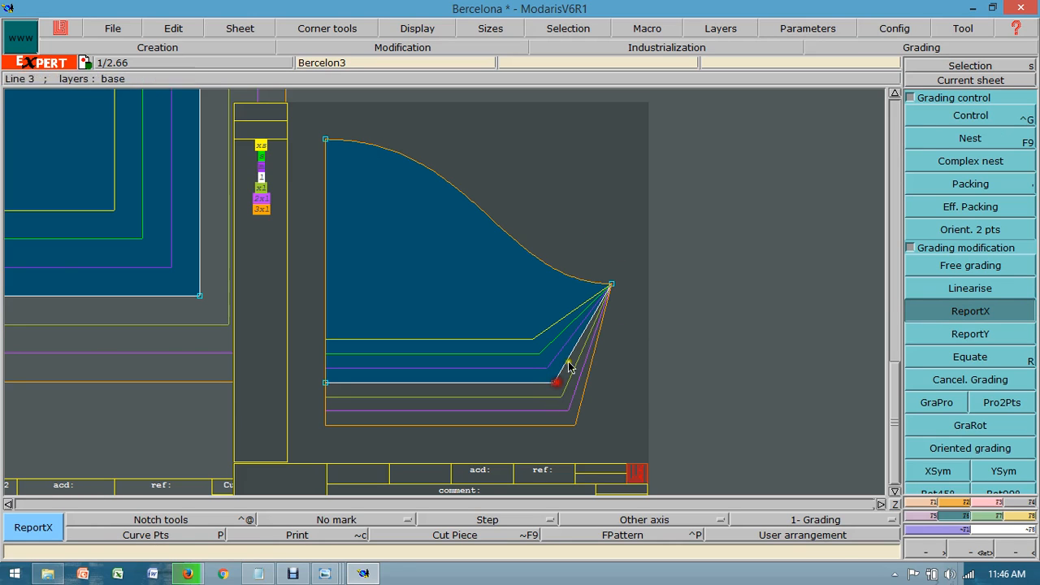
{"action": "left_click", "coordinate": [611, 284]}
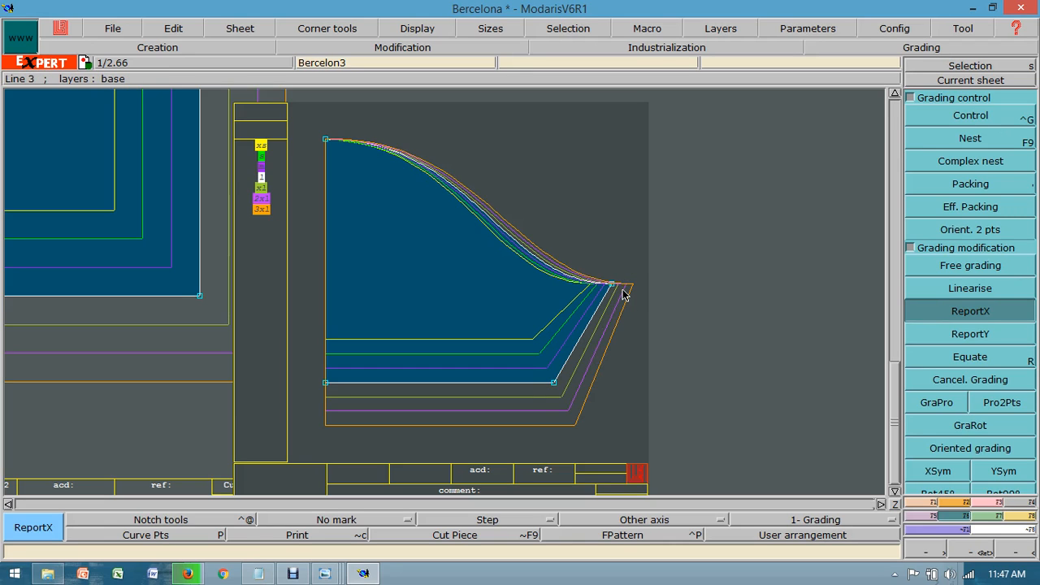
Step: Consult the worksheet and the T-shirt picture, and set the sleeve underarm point's ddy grading to -.25 for every size
{"action": "left_click", "coordinate": [325, 573]}
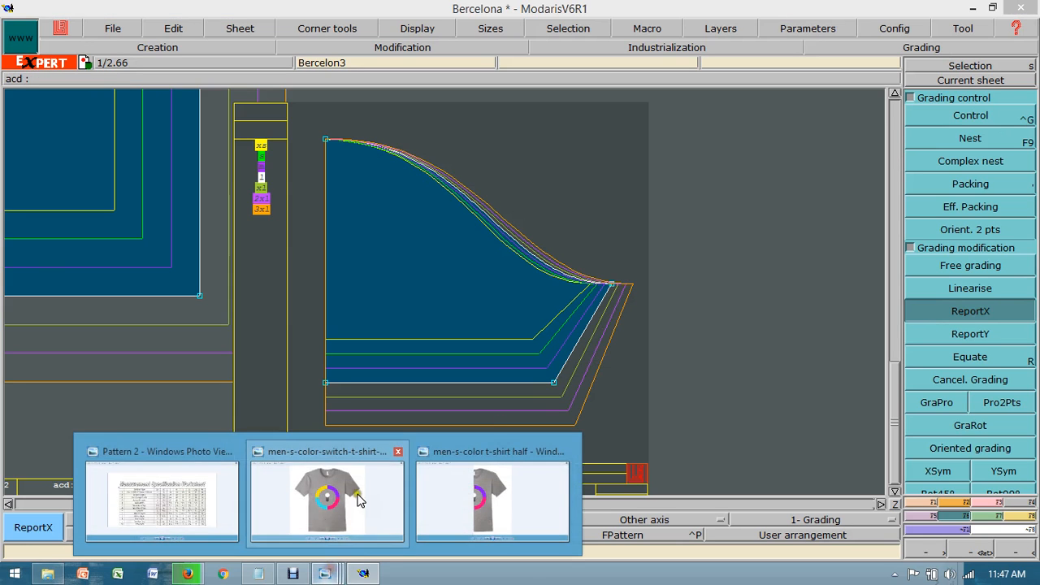
{"action": "left_click", "coordinate": [209, 510]}
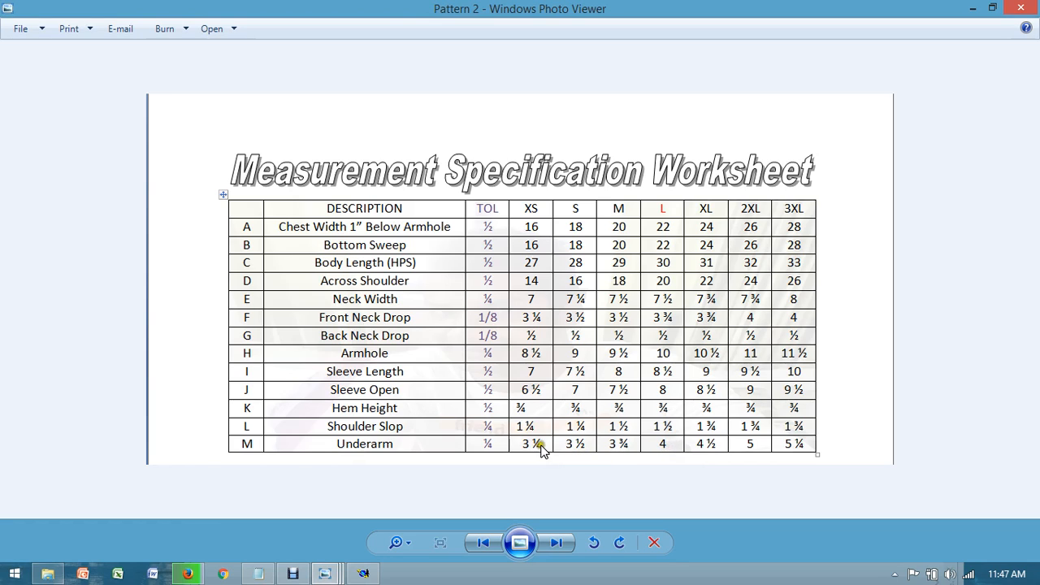
{"action": "left_click", "coordinate": [363, 573]}
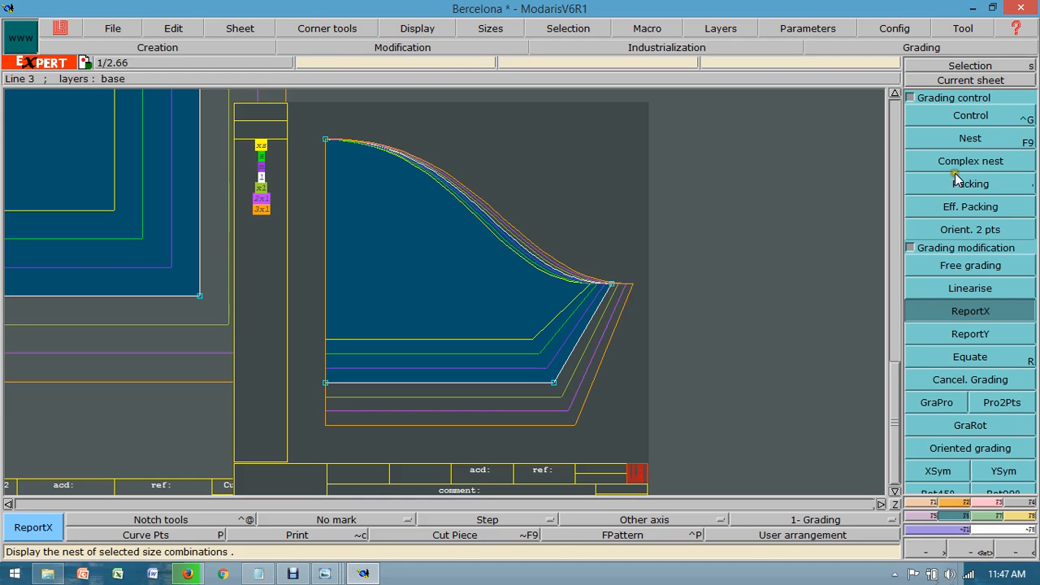
{"action": "left_click", "coordinate": [966, 115]}
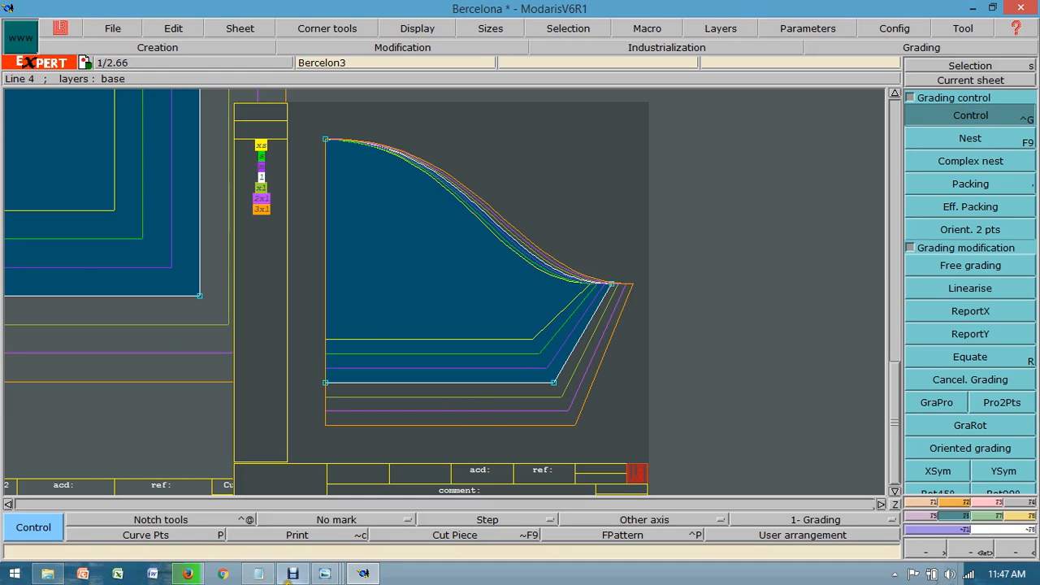
{"action": "mouse_move", "coordinate": [324, 574]}
{"action": "left_click", "coordinate": [373, 486]}
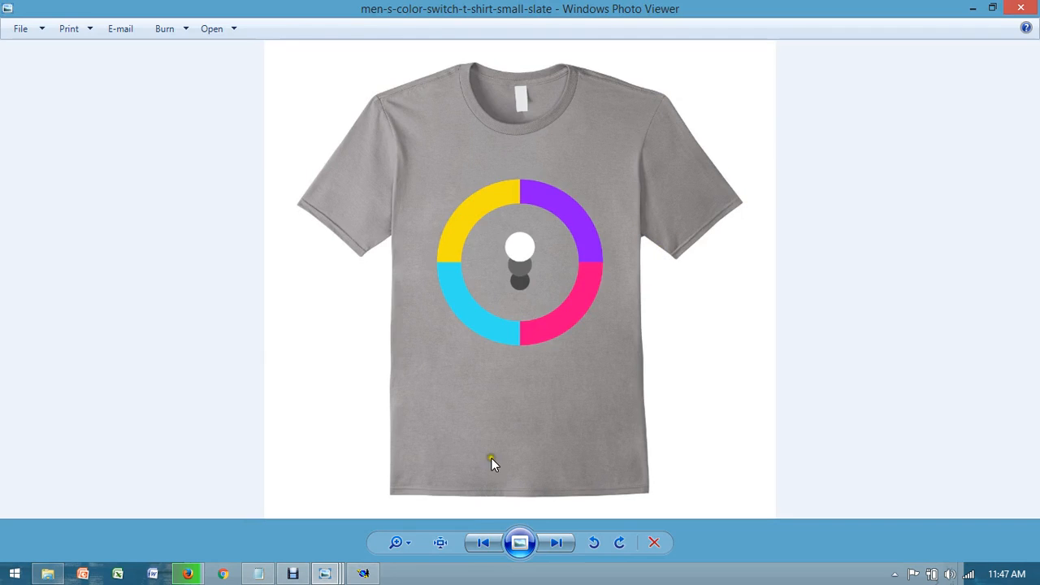
{"action": "left_click", "coordinate": [364, 575]}
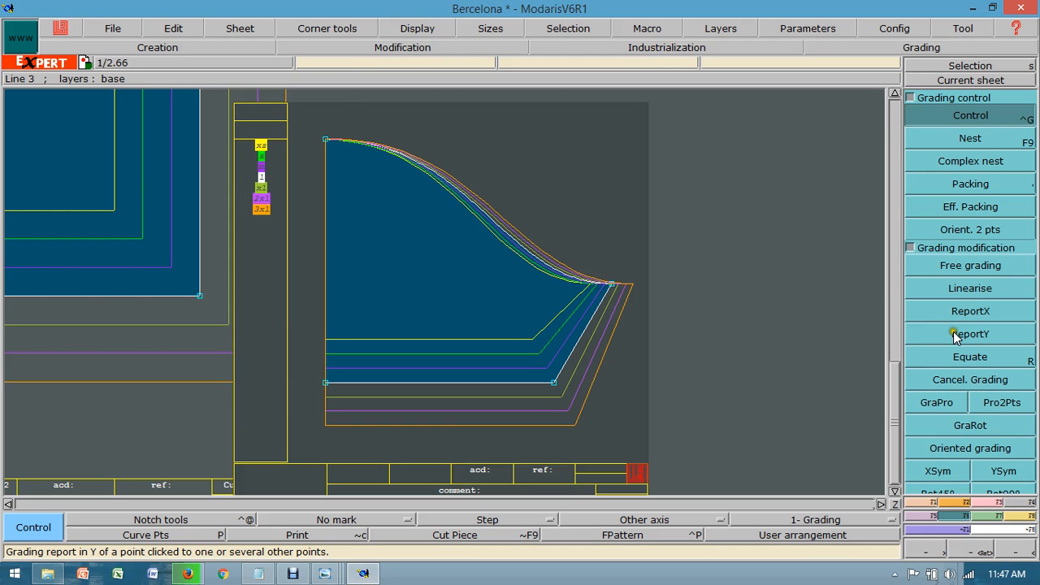
{"action": "left_click", "coordinate": [611, 284]}
{"action": "left_click_drag", "start_coordinate": [873, 86], "coordinate": [876, 154]}
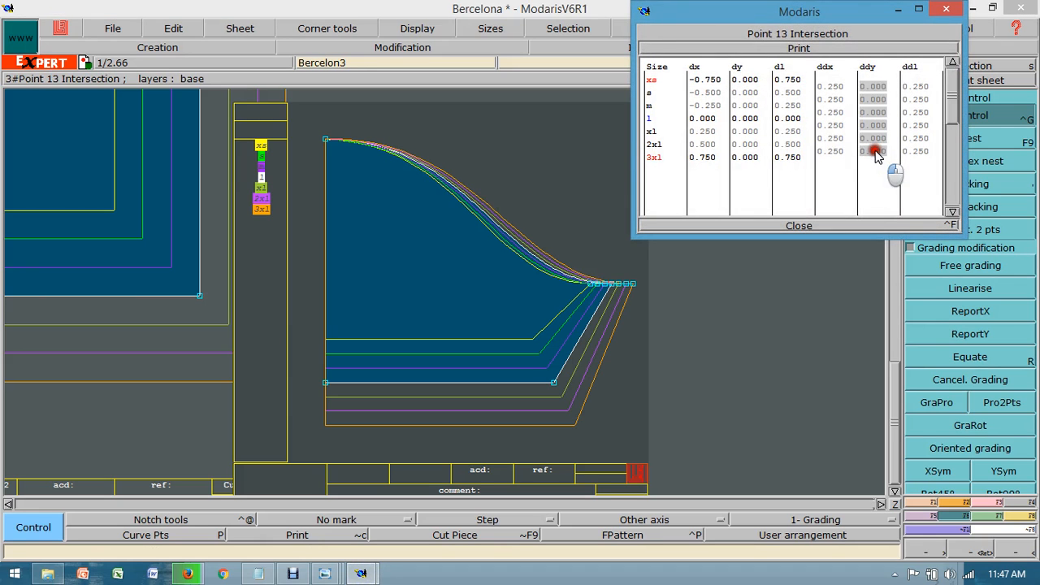
{"action": "type", "text": "-.25"}
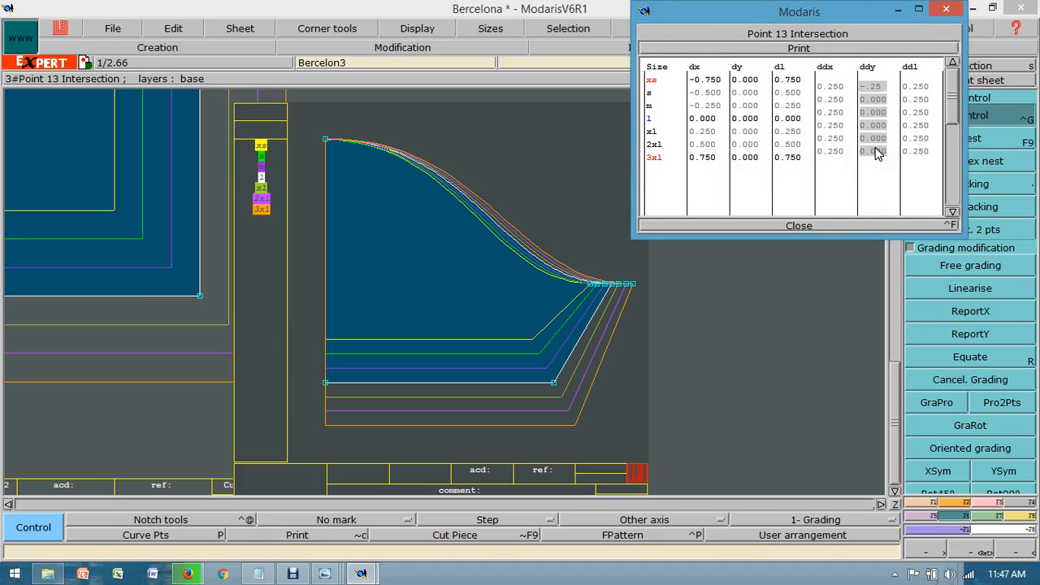
{"action": "key", "text": "Return"}
{"action": "left_click", "coordinate": [798, 225]}
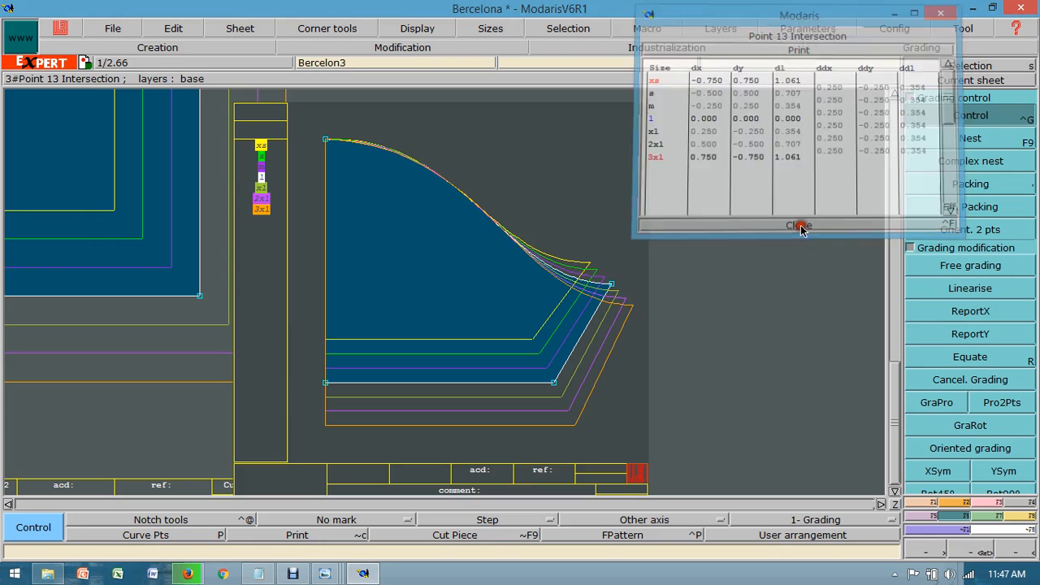
Step: Save the Bercelona model with the graded sleeve
{"action": "left_click", "coordinate": [130, 28]}
{"action": "left_click", "coordinate": [159, 253]}
{"action": "left_click", "coordinate": [431, 379]}
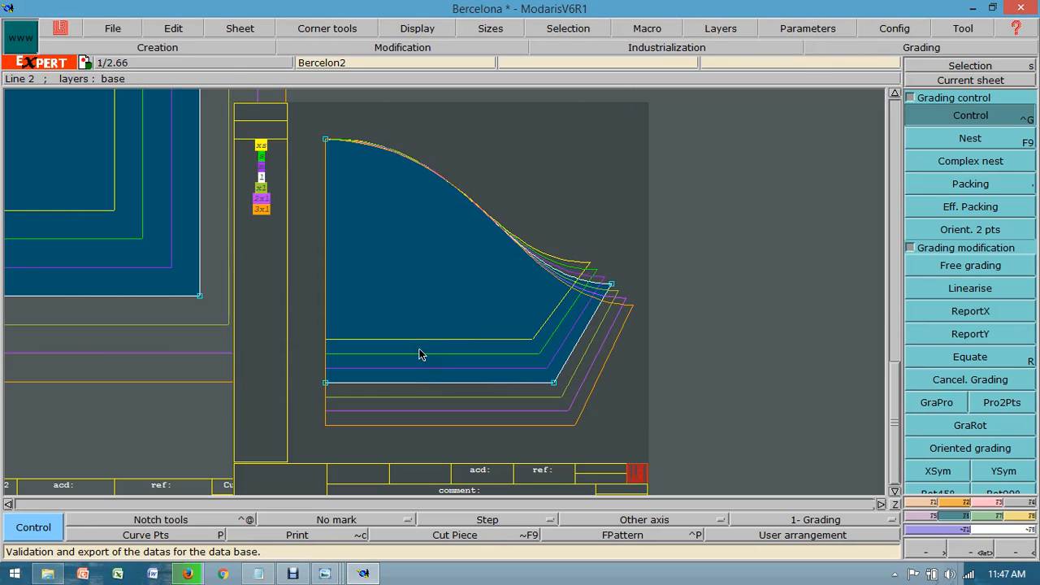
Step: Make the front piece current and mirror it about its center front line with Sym2Pts to derive the full front
{"action": "left_click", "coordinate": [894, 504]}
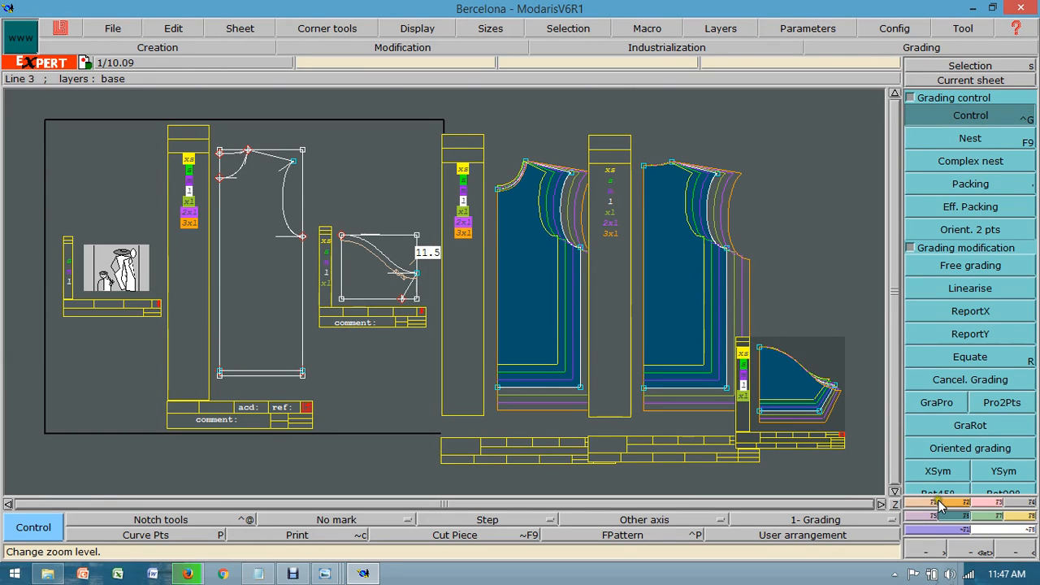
{"action": "left_click", "coordinate": [939, 80]}
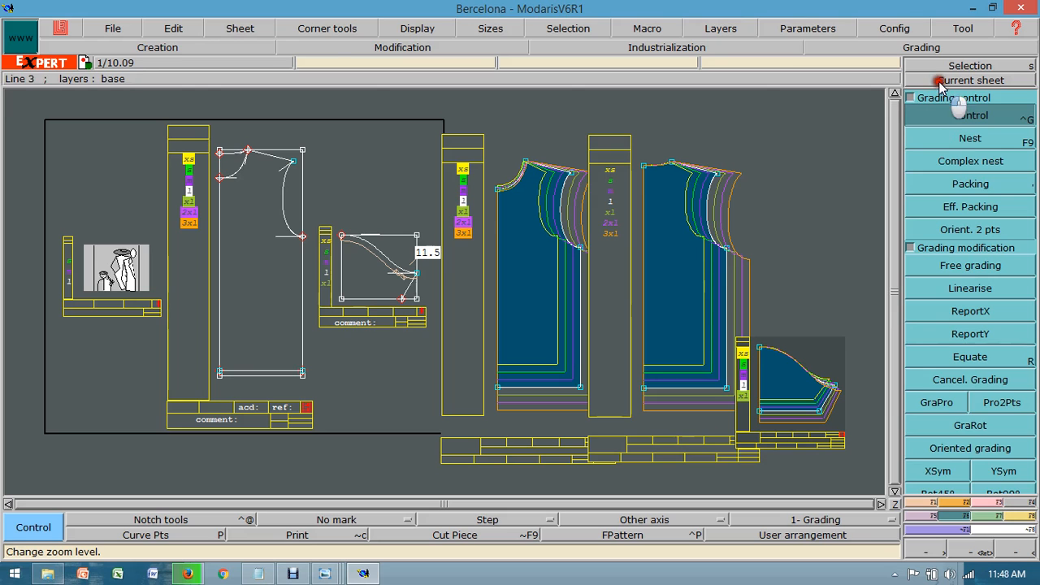
{"action": "left_click", "coordinate": [526, 272]}
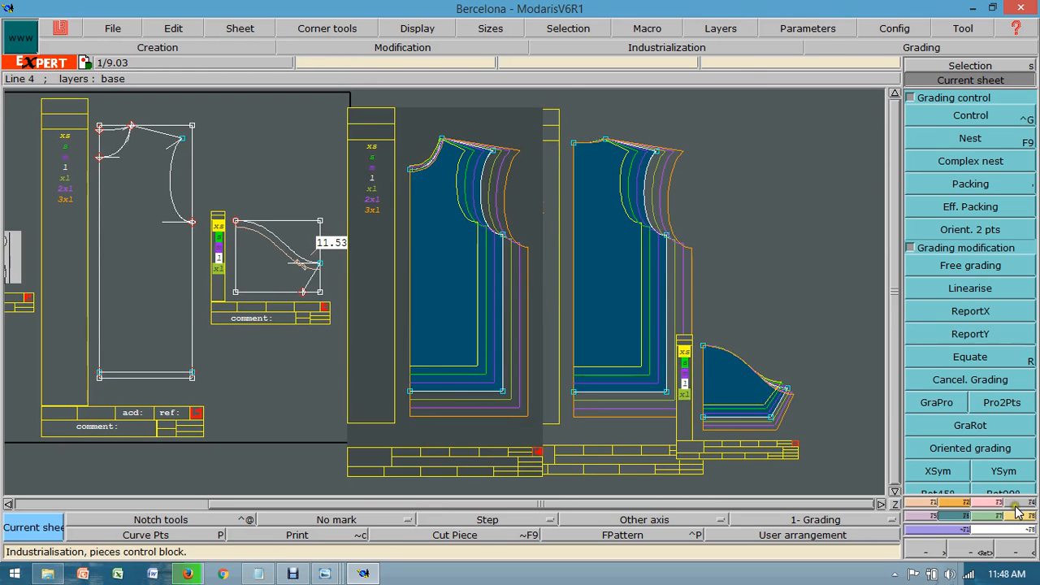
{"action": "left_click", "coordinate": [934, 526]}
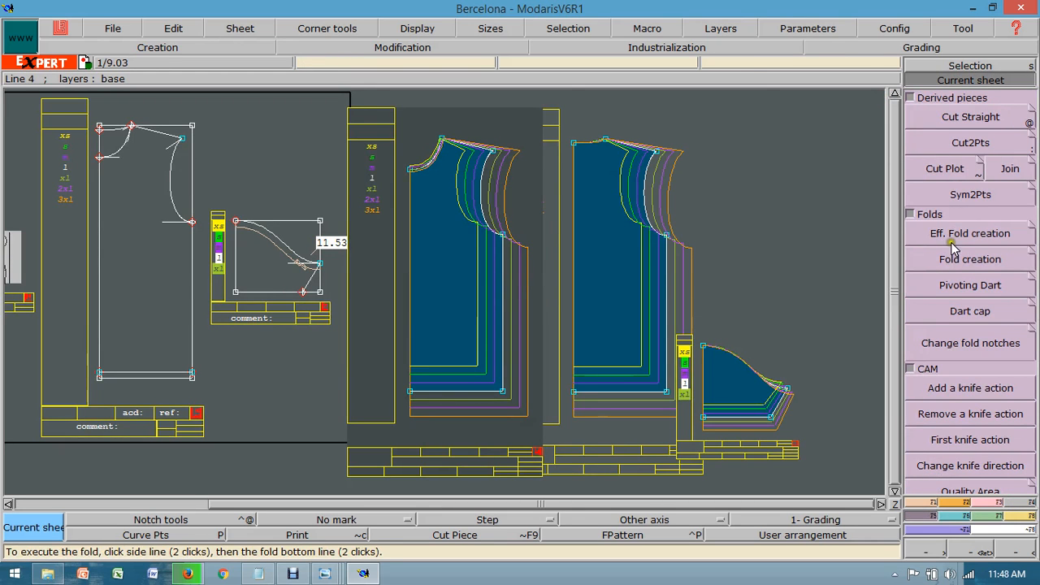
{"action": "left_click", "coordinate": [942, 194]}
{"action": "left_click", "coordinate": [412, 172]}
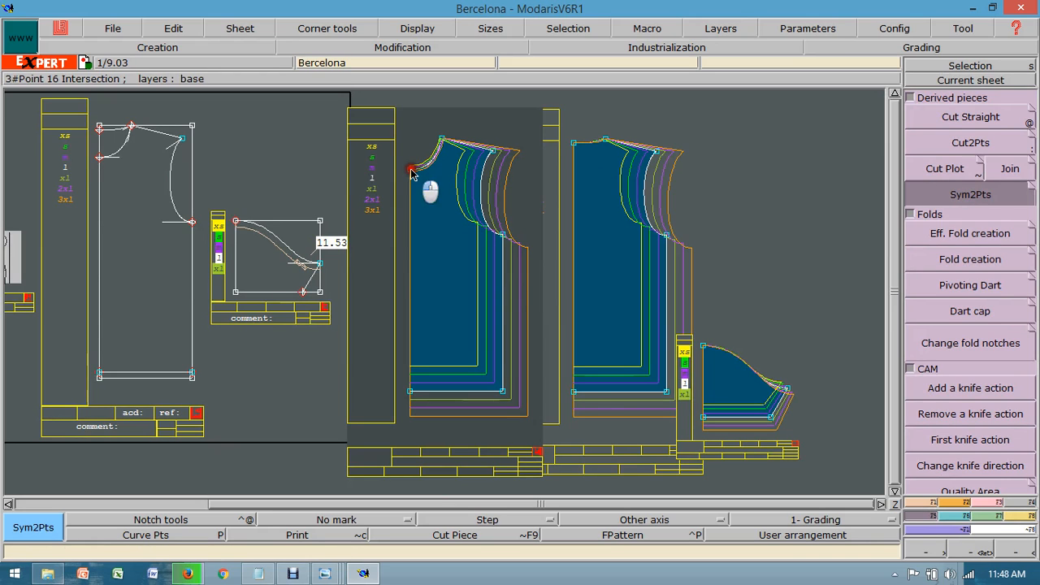
{"action": "left_click", "coordinate": [411, 393]}
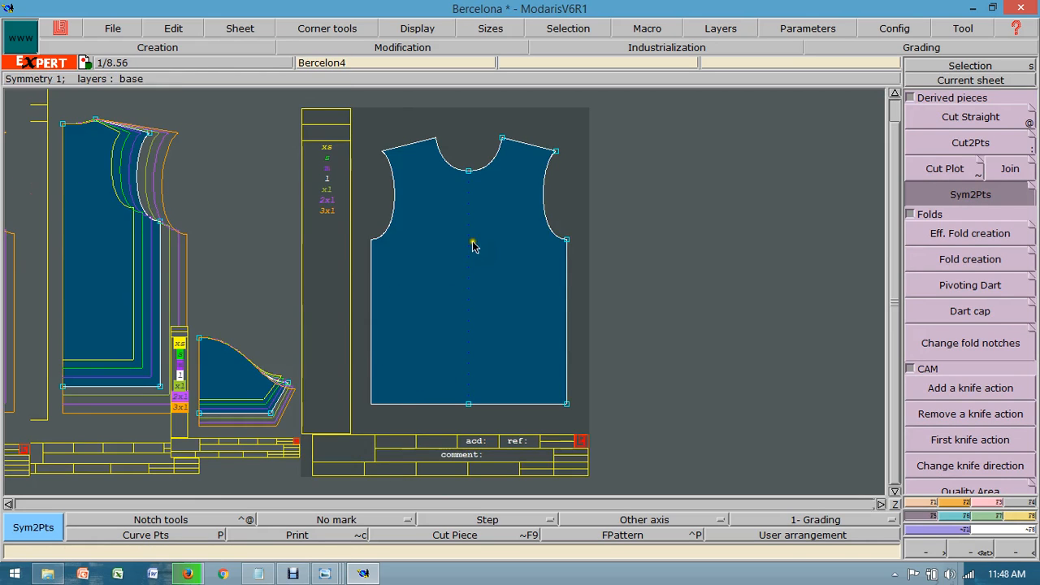
Step: Display the nest of the full front piece with all sizes from xs to 3xl selected
{"action": "key", "text": "F9"}
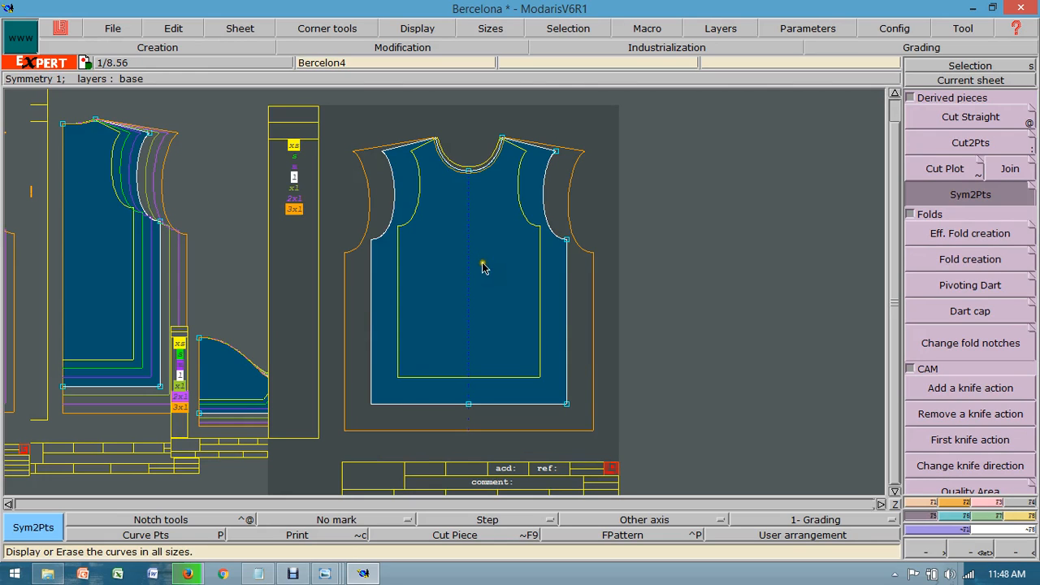
{"action": "left_click", "coordinate": [231, 122]}
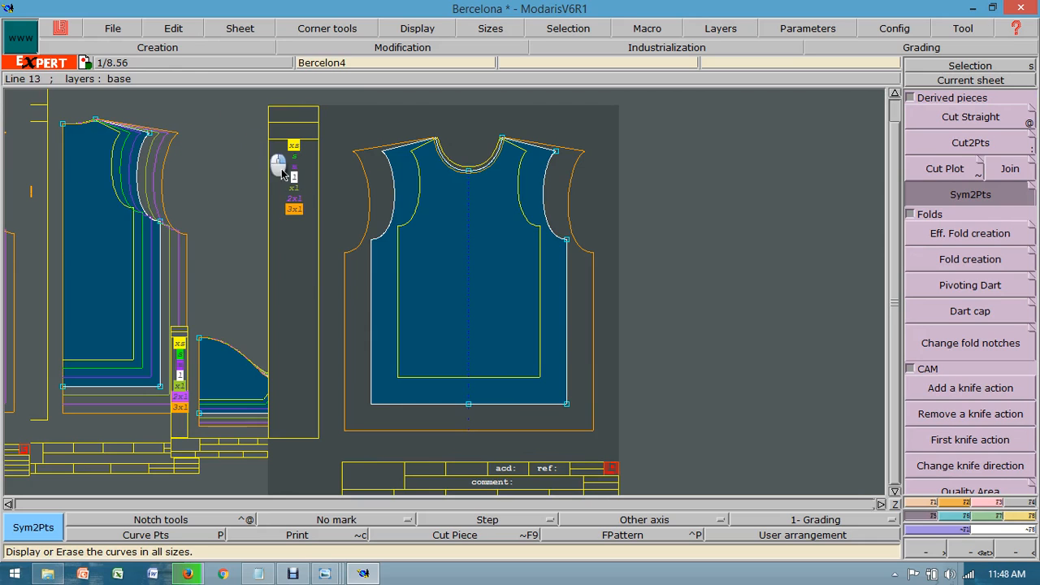
{"action": "left_click", "coordinate": [308, 219]}
{"action": "left_click", "coordinate": [316, 223]}
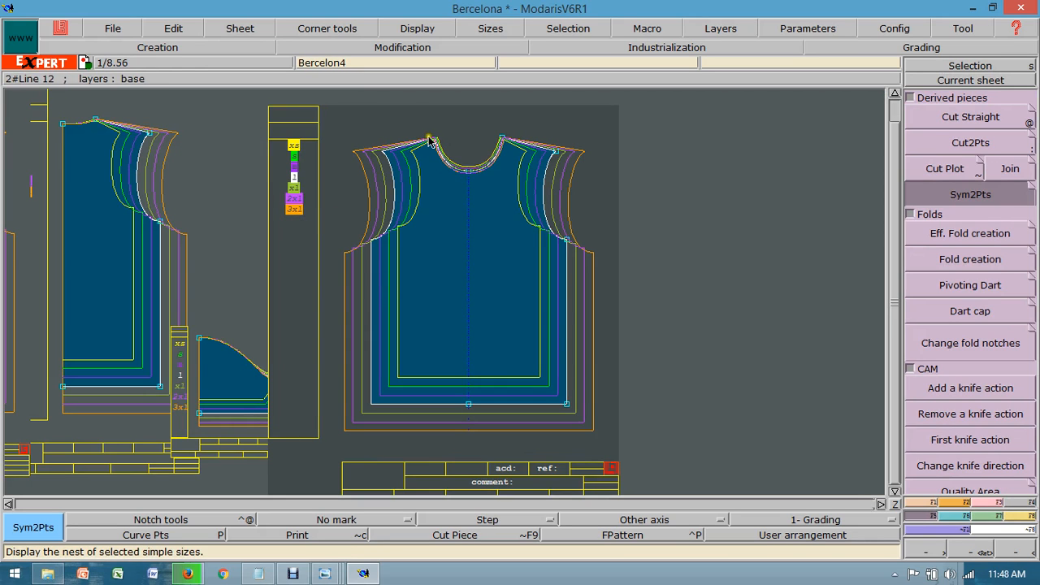
Step: Name the derived full front piece Front in its title block
{"action": "left_click", "coordinate": [897, 504]}
{"action": "left_click", "coordinate": [177, 32]}
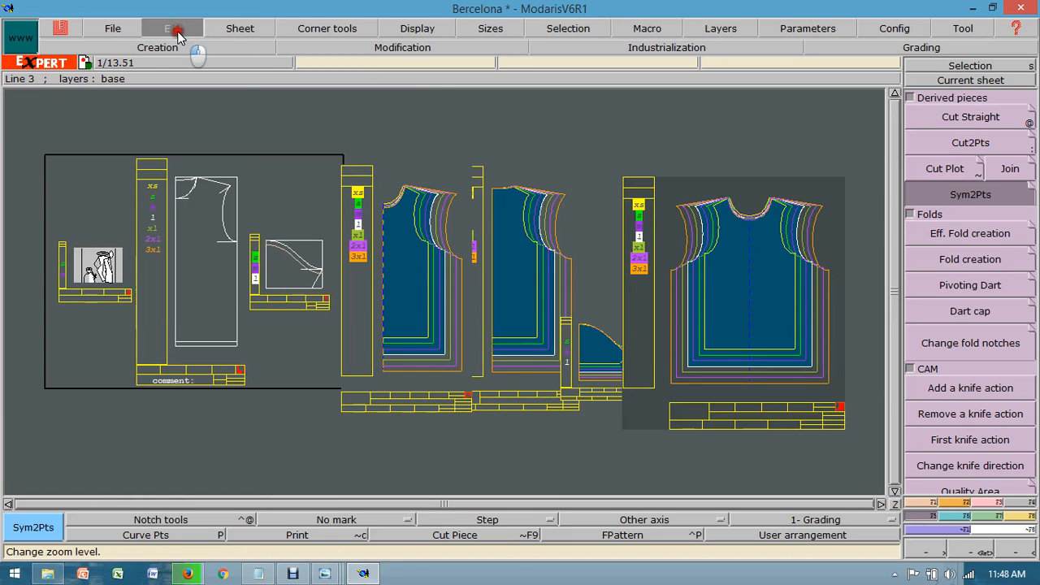
{"action": "left_click", "coordinate": [174, 41]}
{"action": "left_click", "coordinate": [573, 406]}
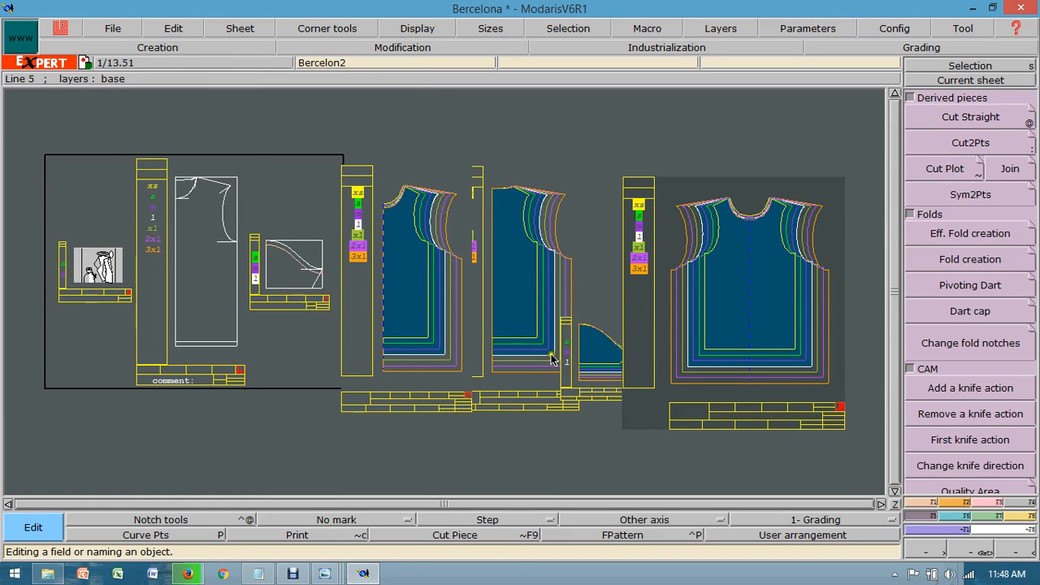
{"action": "left_click", "coordinate": [644, 383]}
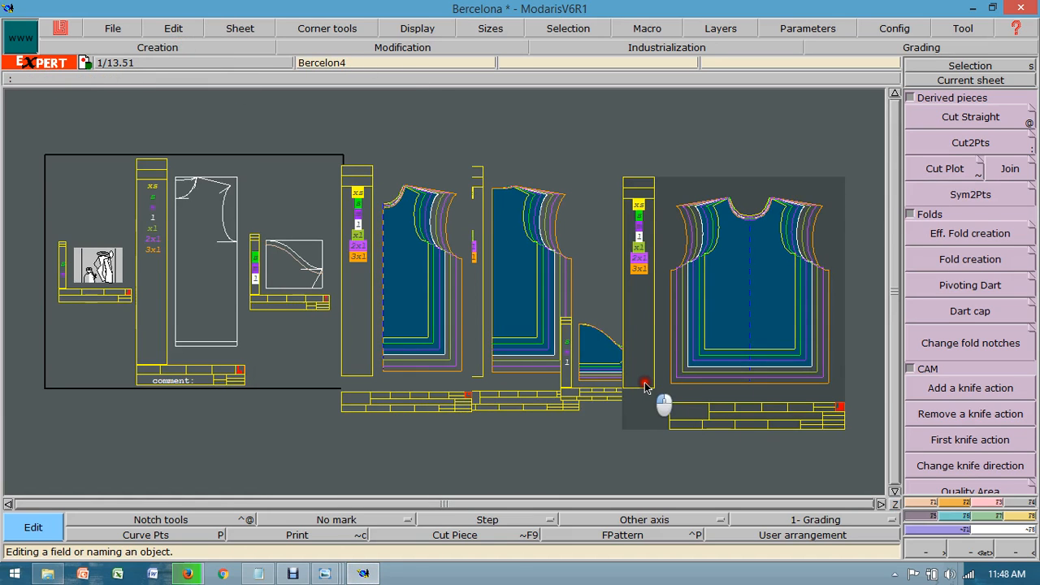
{"action": "left_click", "coordinate": [983, 552]}
{"action": "left_click_drag", "start_coordinate": [644, 382], "coordinate": [875, 446]}
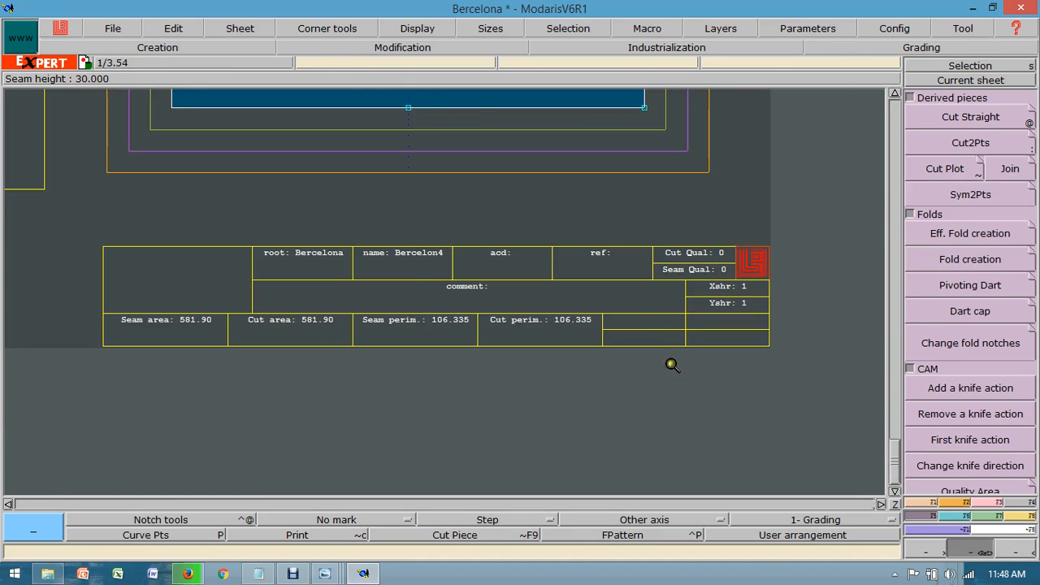
{"action": "left_click", "coordinate": [173, 28]}
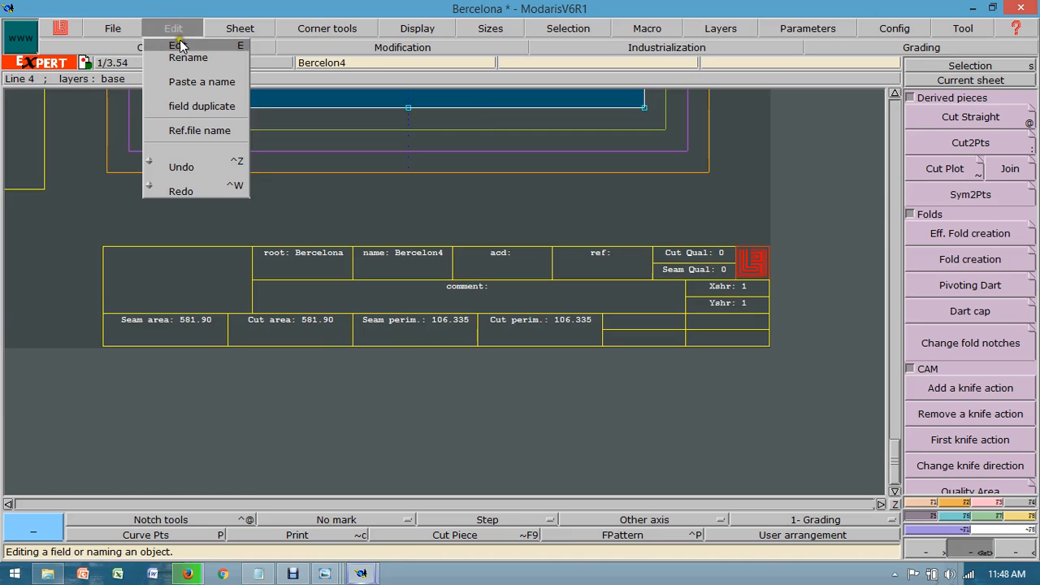
{"action": "left_click", "coordinate": [179, 42]}
{"action": "left_click", "coordinate": [419, 253]}
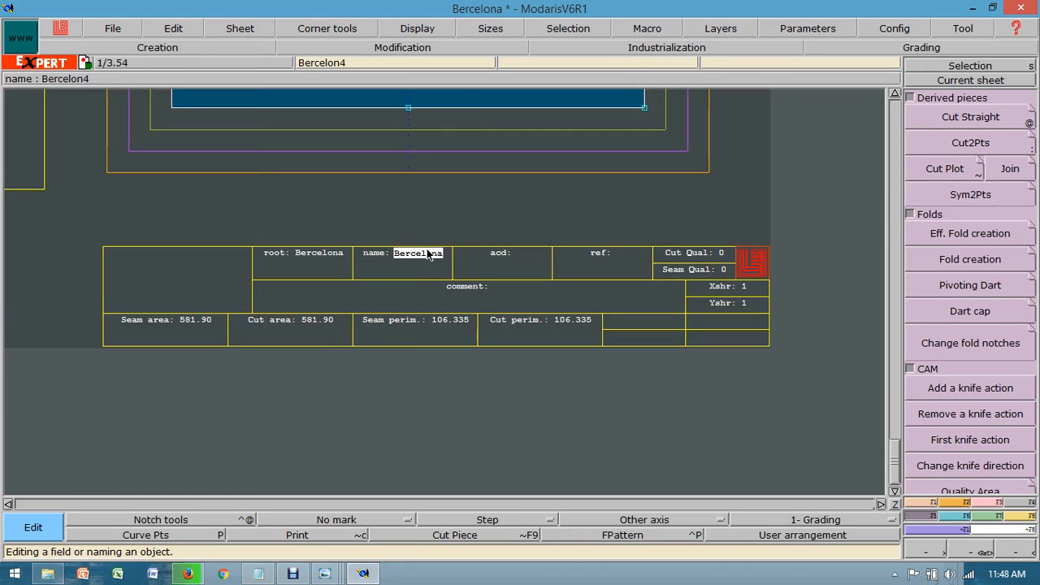
{"action": "type", "text": "Front"}
{"action": "key", "text": "Return"}
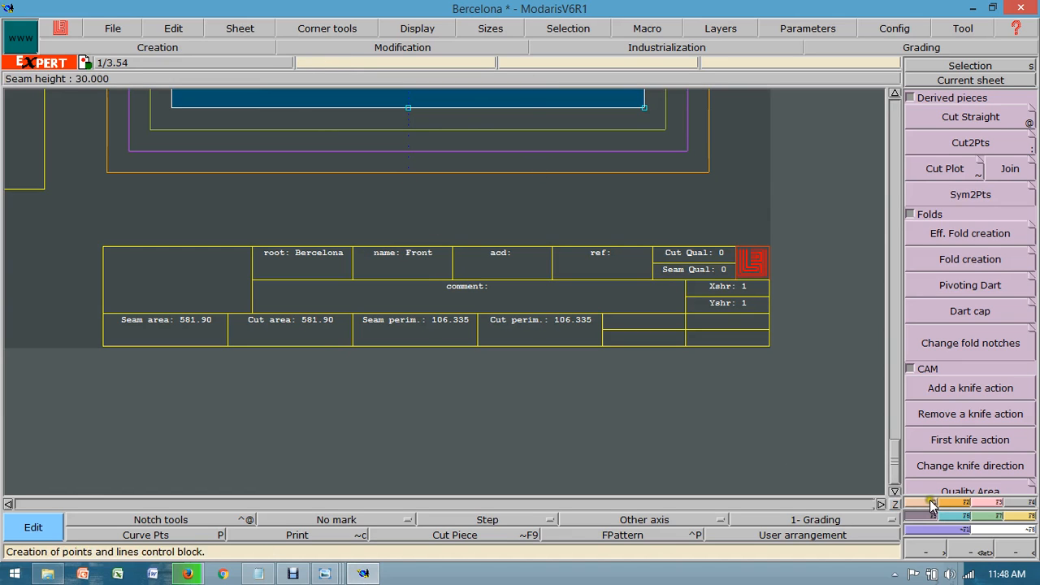
Step: Rotate the full front piece by 90° and show all the sheets
{"action": "left_click", "coordinate": [964, 504]}
{"action": "left_click", "coordinate": [935, 380]}
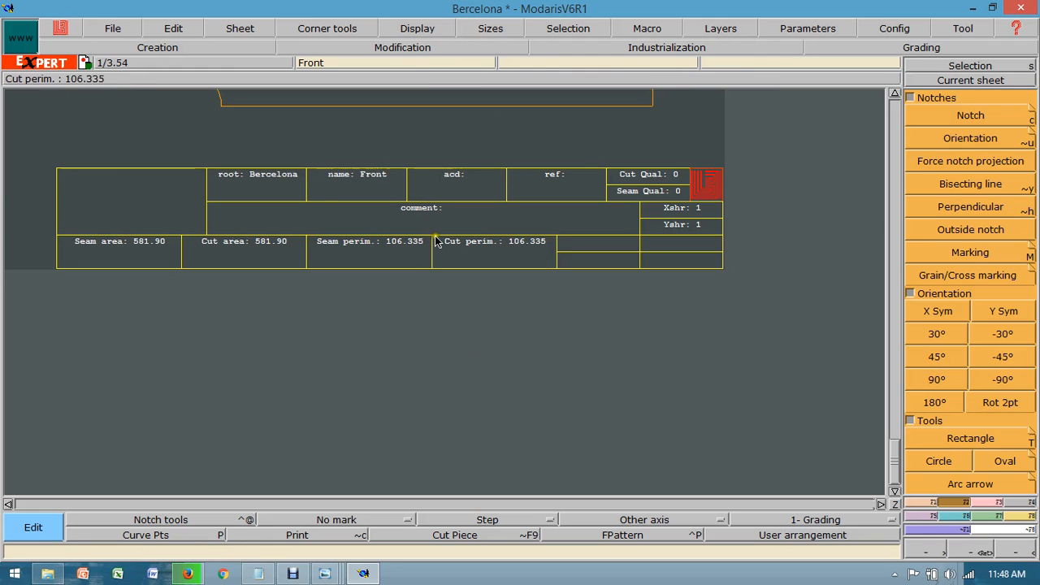
{"action": "left_click", "coordinate": [895, 504]}
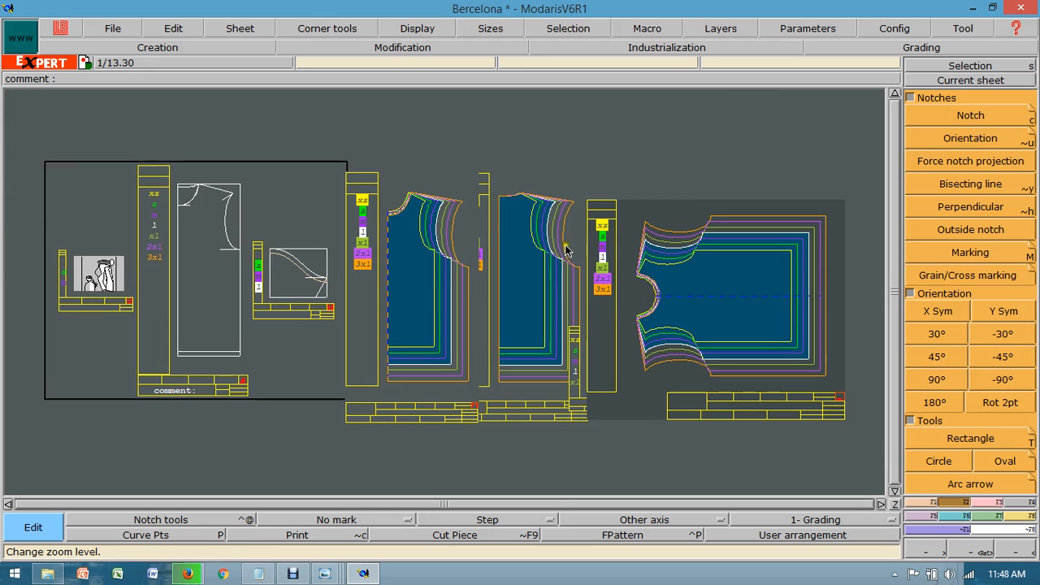
Step: Mirror the half back piece about its center back line with Sym2Pts and display the full back's nest in all sizes
{"action": "left_click", "coordinate": [919, 79]}
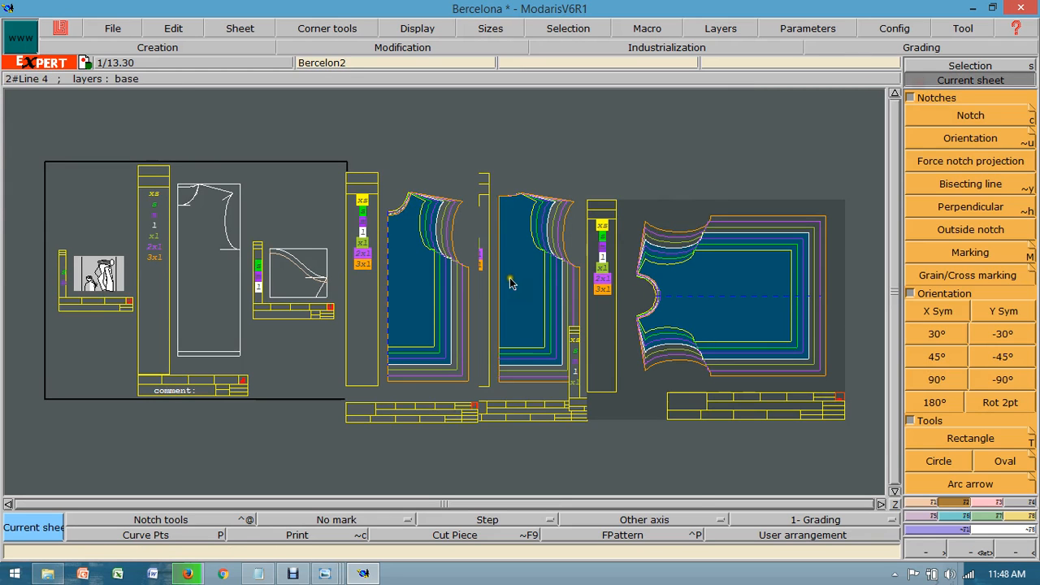
{"action": "left_click", "coordinate": [543, 269]}
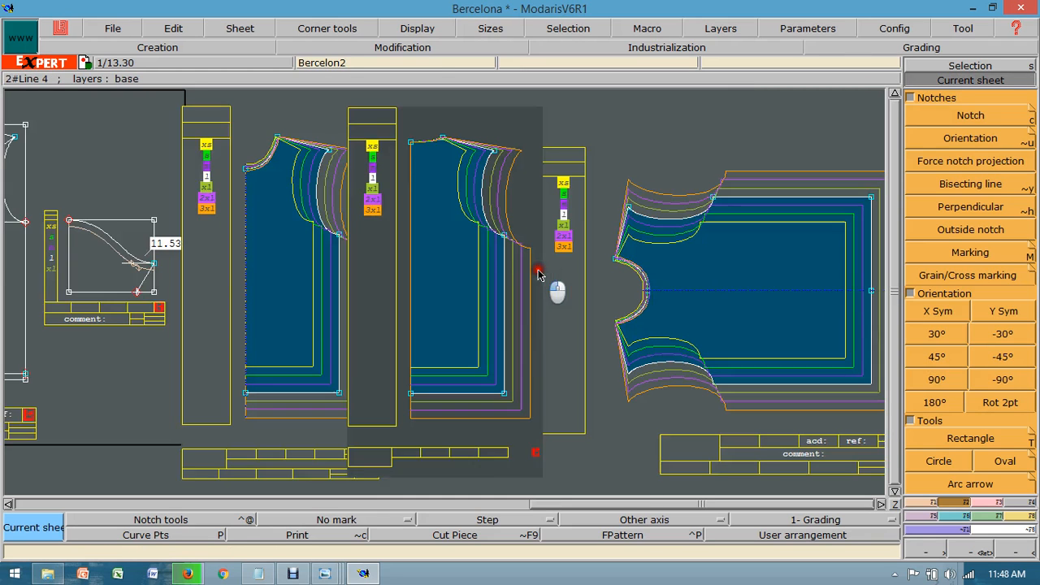
{"action": "left_click", "coordinate": [926, 502]}
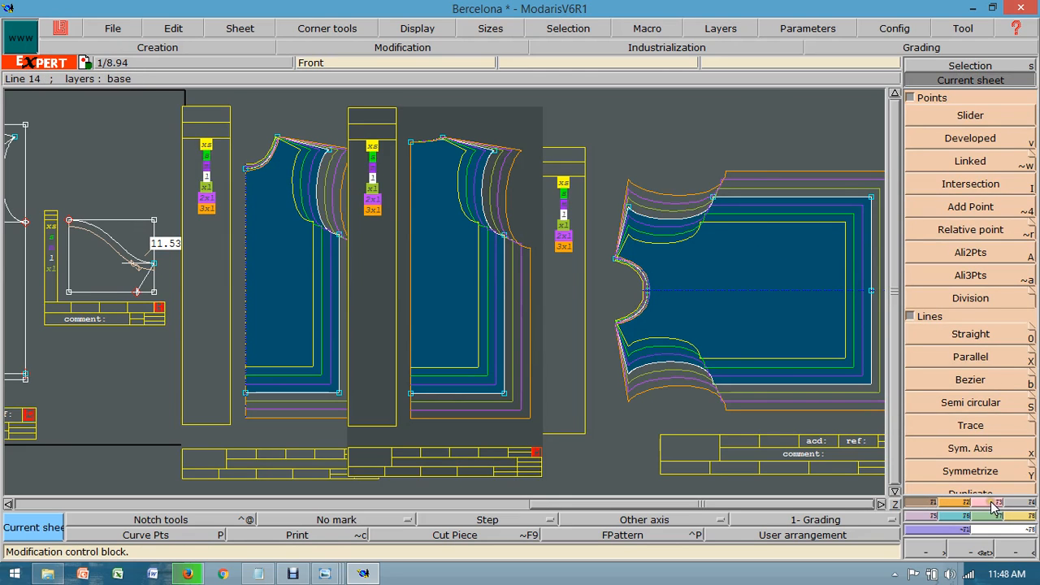
{"action": "left_click", "coordinate": [928, 516]}
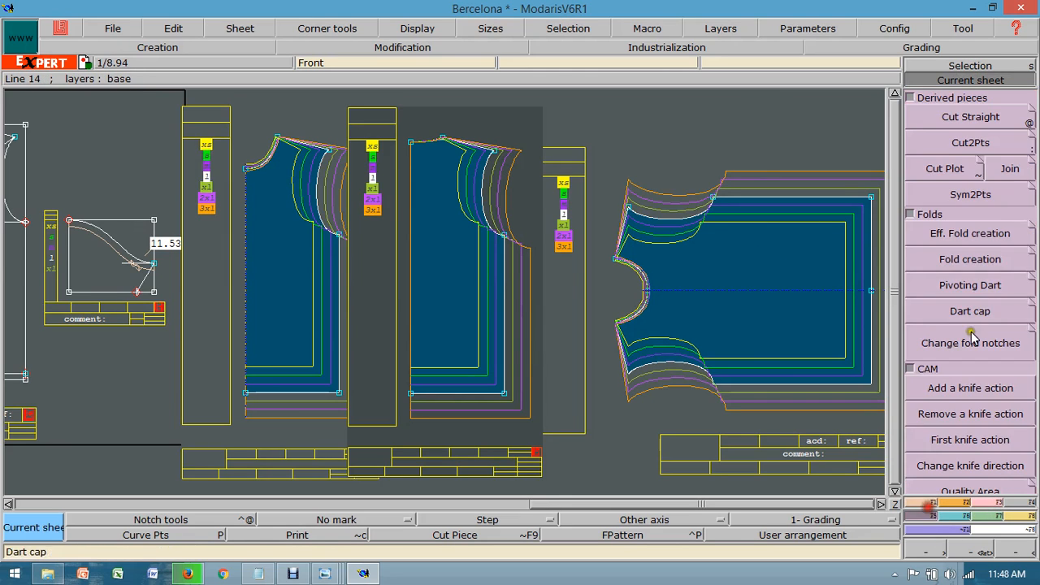
{"action": "left_click", "coordinate": [960, 202]}
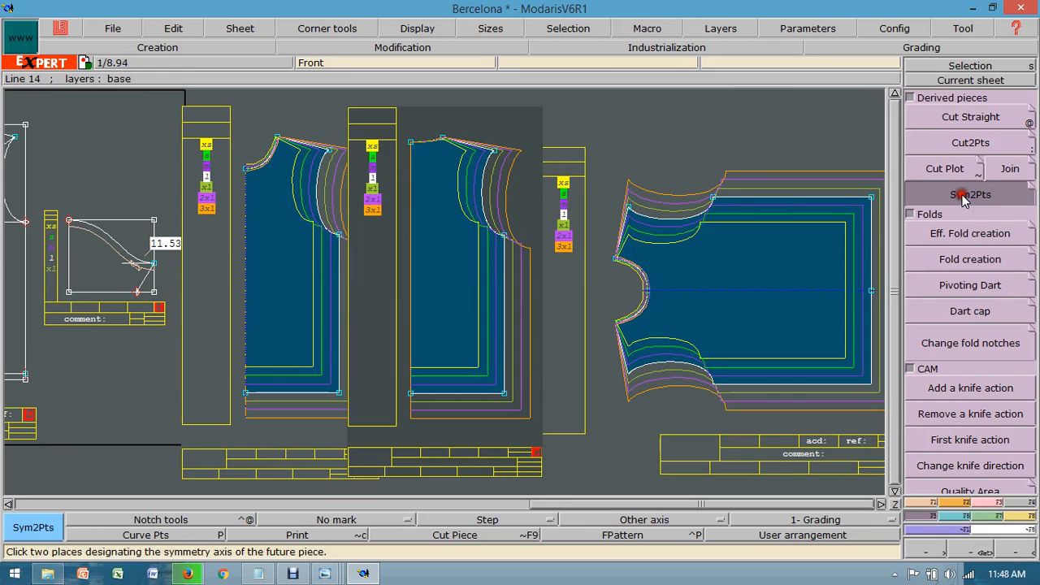
{"action": "left_click", "coordinate": [416, 397]}
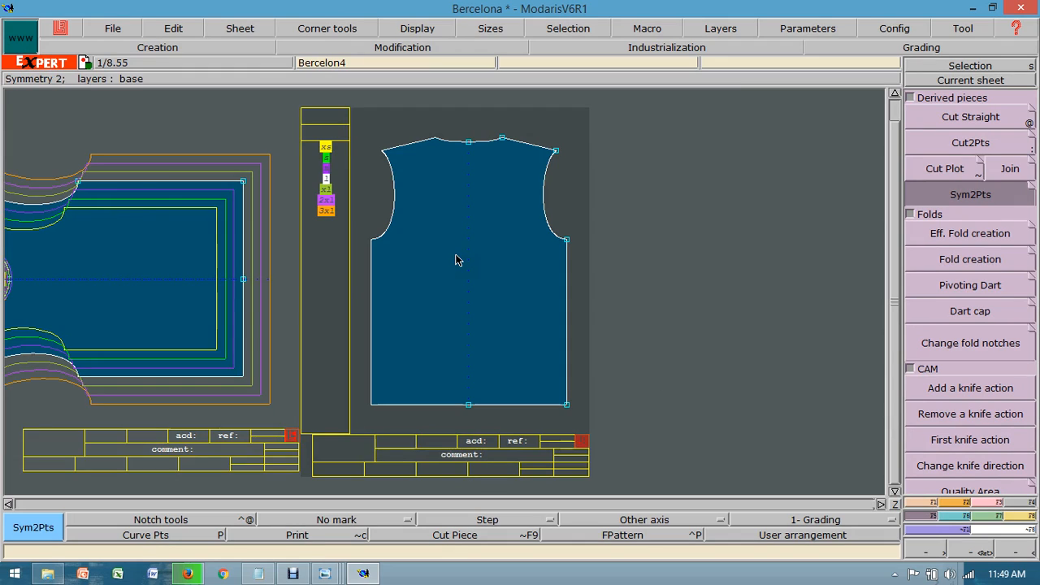
{"action": "key", "text": "space"}
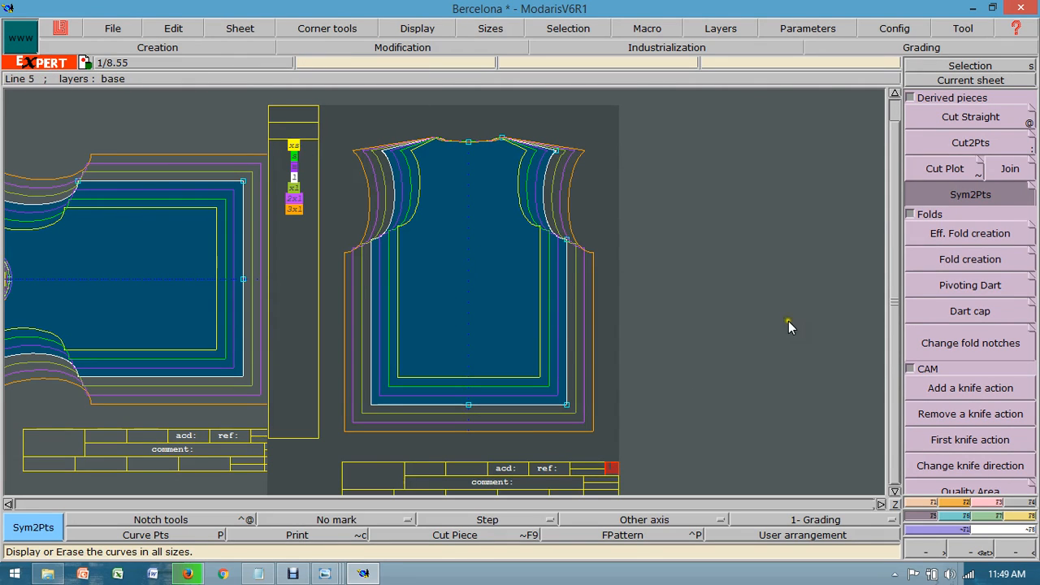
Step: Name the derived full back piece Back in its title block
{"action": "left_click", "coordinate": [955, 549]}
{"action": "left_click_drag", "start_coordinate": [331, 448], "coordinate": [640, 493]}
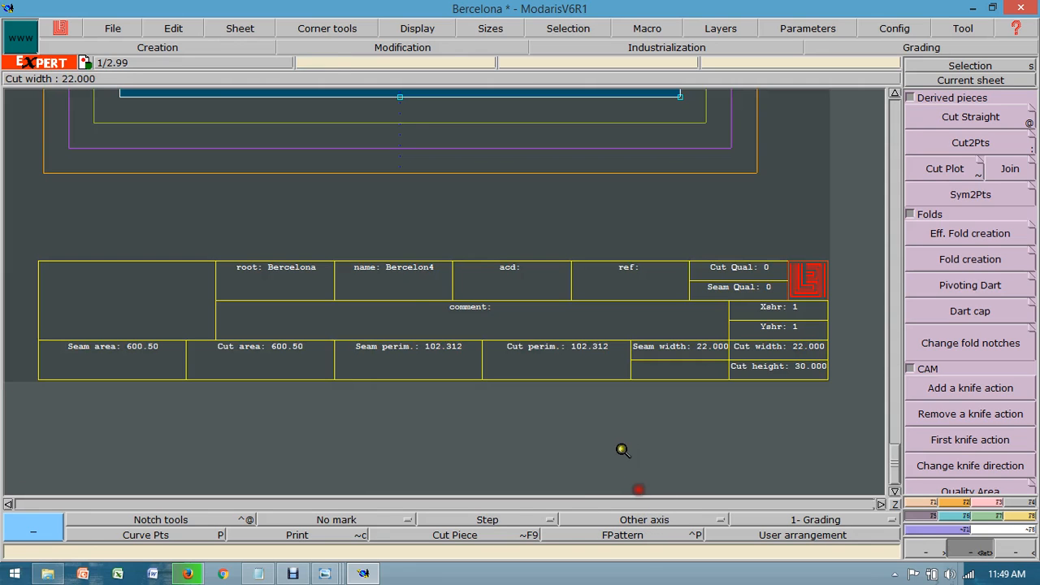
{"action": "left_click", "coordinate": [184, 32]}
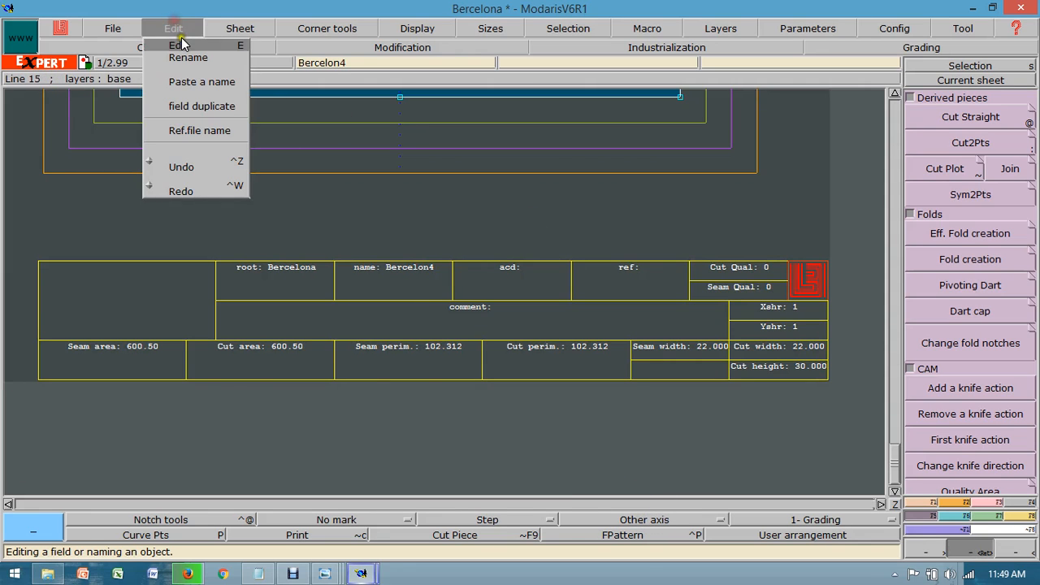
{"action": "left_click", "coordinate": [188, 46]}
{"action": "left_click", "coordinate": [421, 272]}
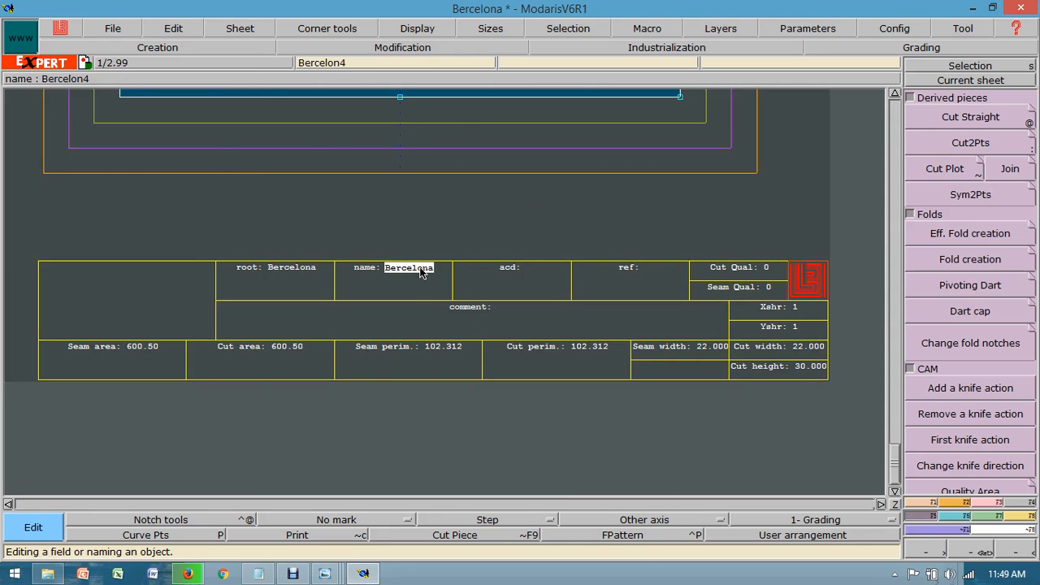
{"action": "type", "text": "Ba"}
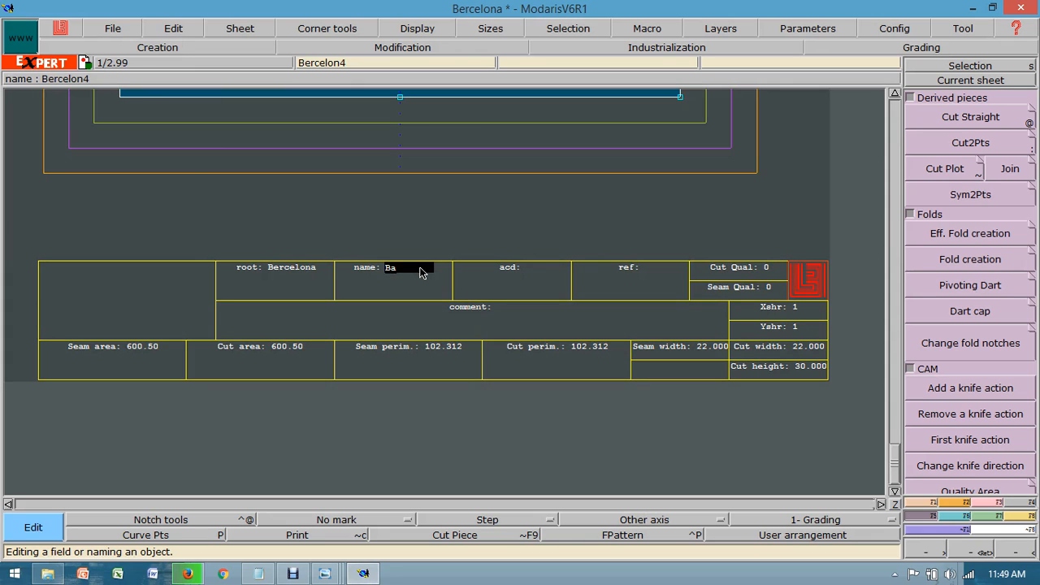
{"action": "key", "text": "Return"}
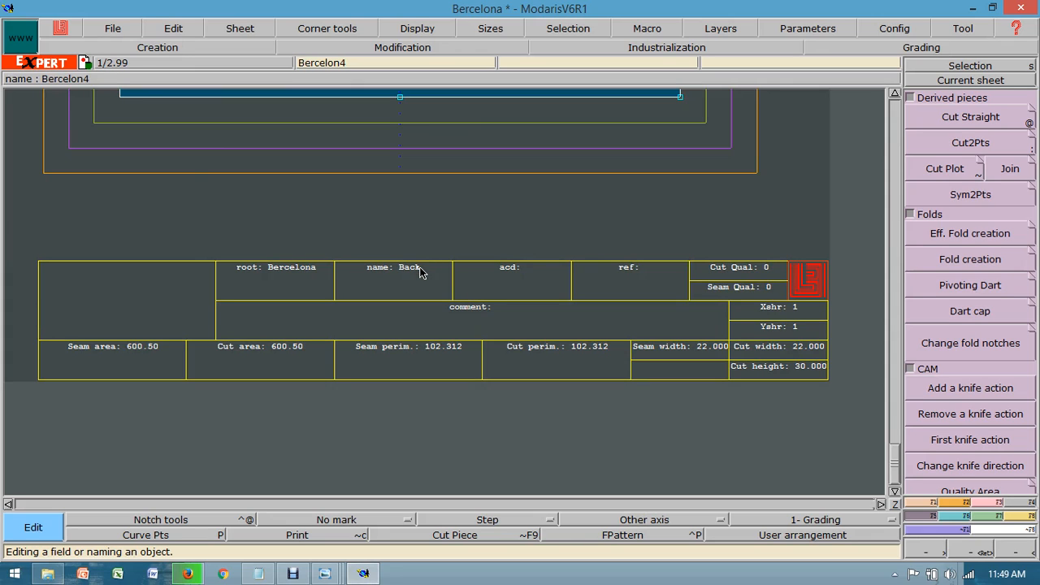
Step: Rotate the full back piece by 90° and arrange all the sheets on the desk
{"action": "left_click", "coordinate": [965, 502]}
{"action": "left_click", "coordinate": [945, 382]}
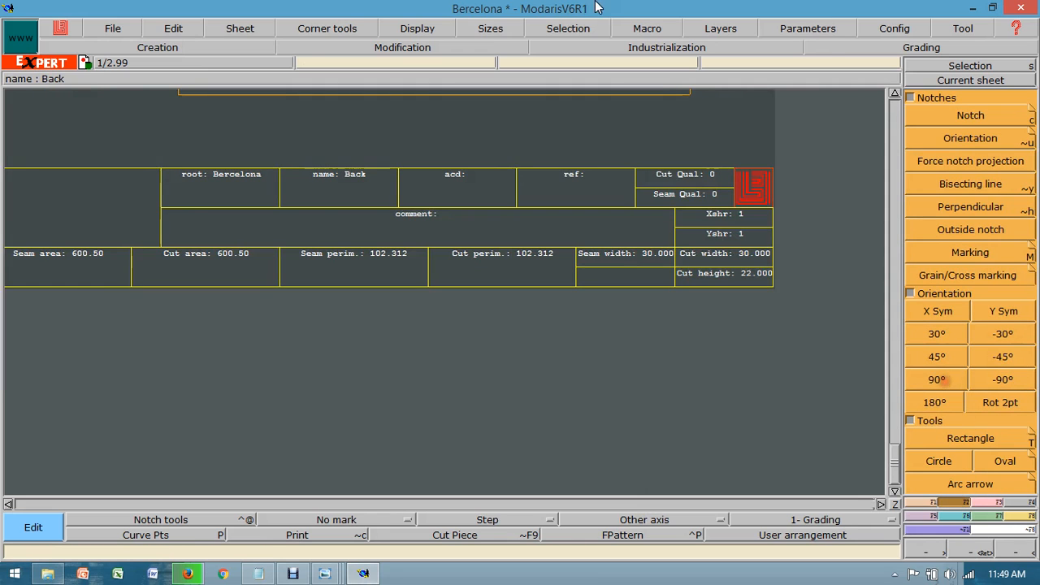
{"action": "left_click", "coordinate": [895, 504]}
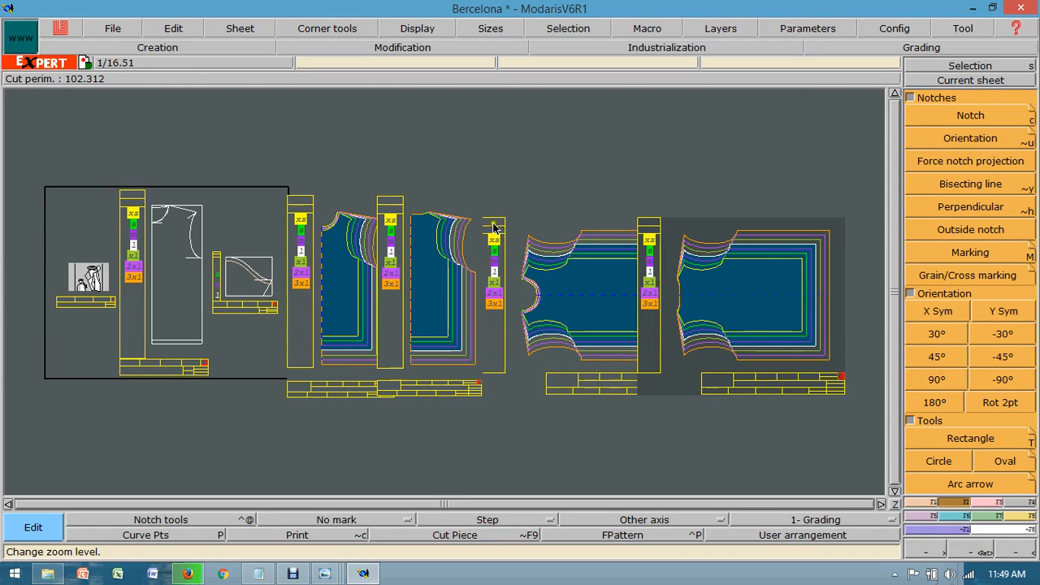
{"action": "left_click", "coordinate": [236, 29]}
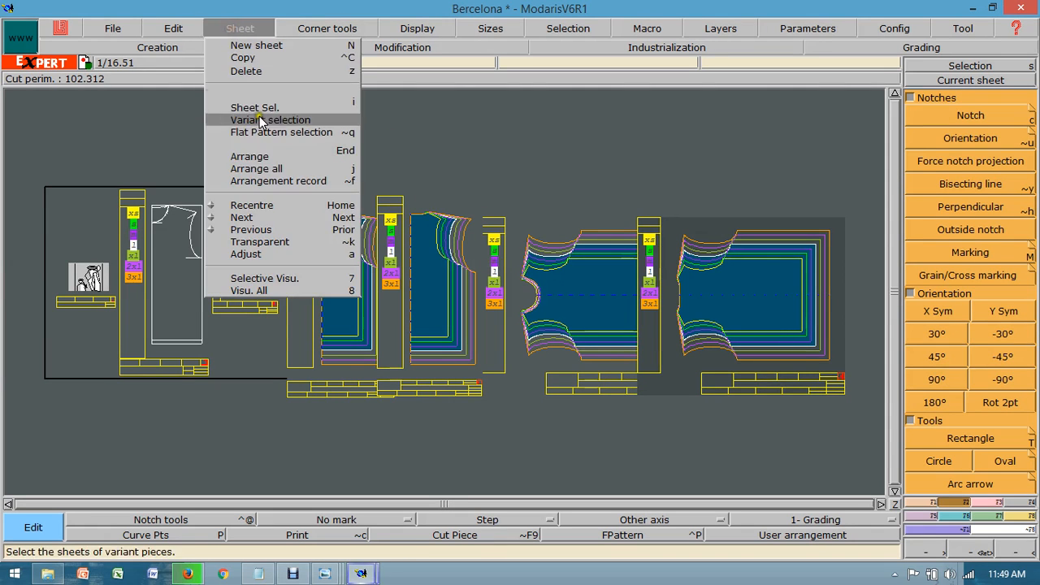
{"action": "left_click", "coordinate": [258, 169]}
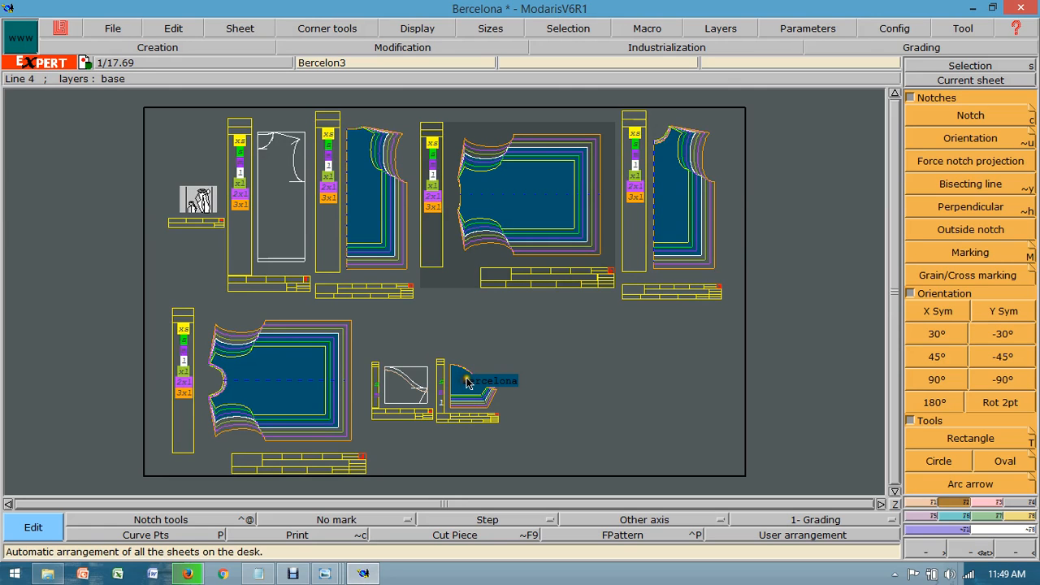
Step: Mirror the half sleeve piece about its center line with Sym2Pts and display the full sleeve's nest from xs to 3xl
{"action": "left_click", "coordinate": [943, 80]}
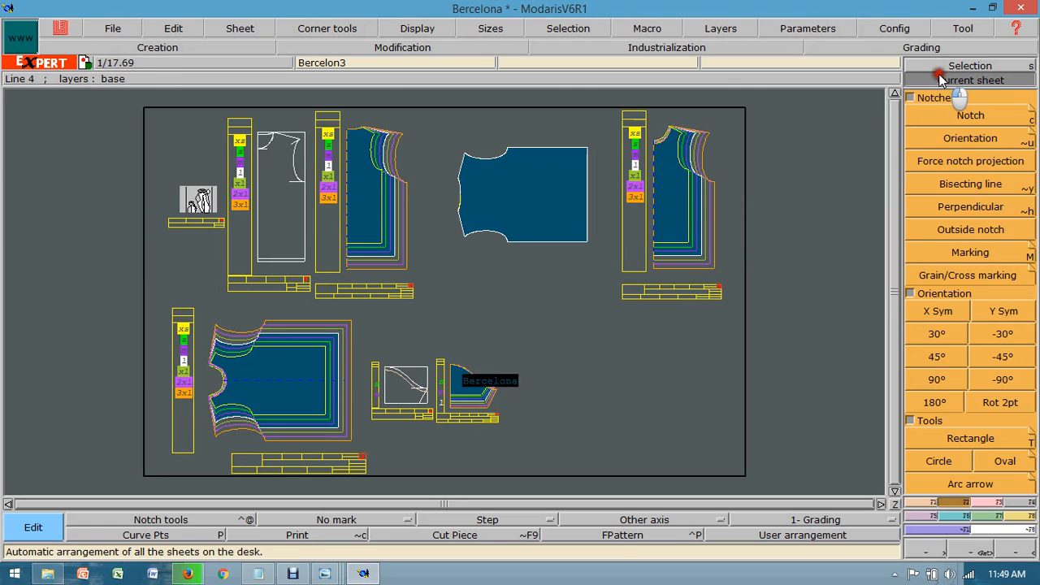
{"action": "left_click", "coordinate": [475, 390]}
{"action": "key", "text": "Home"}
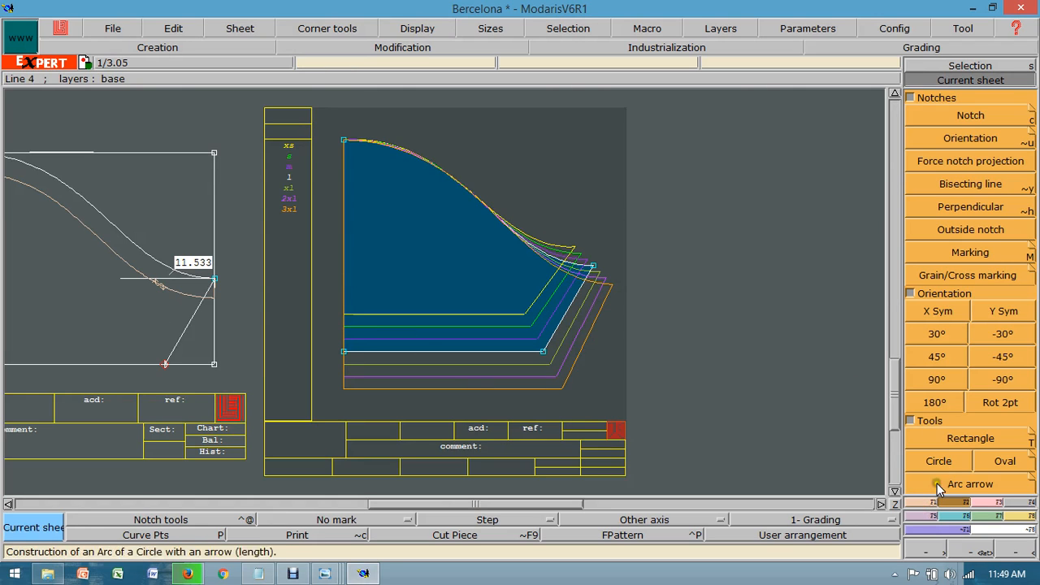
{"action": "left_click", "coordinate": [932, 515]}
{"action": "left_click", "coordinate": [970, 194]}
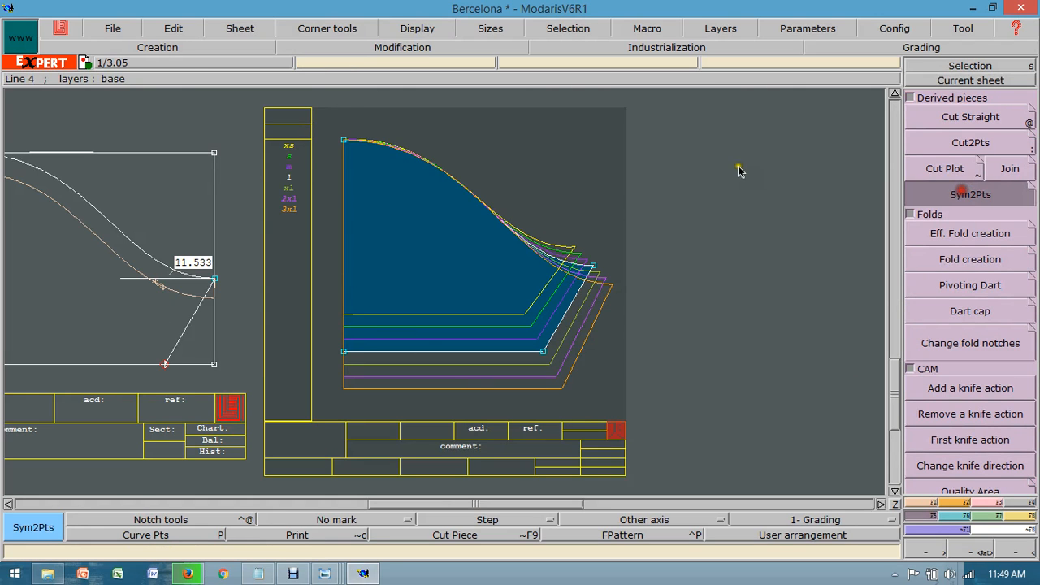
{"action": "left_click", "coordinate": [348, 145]}
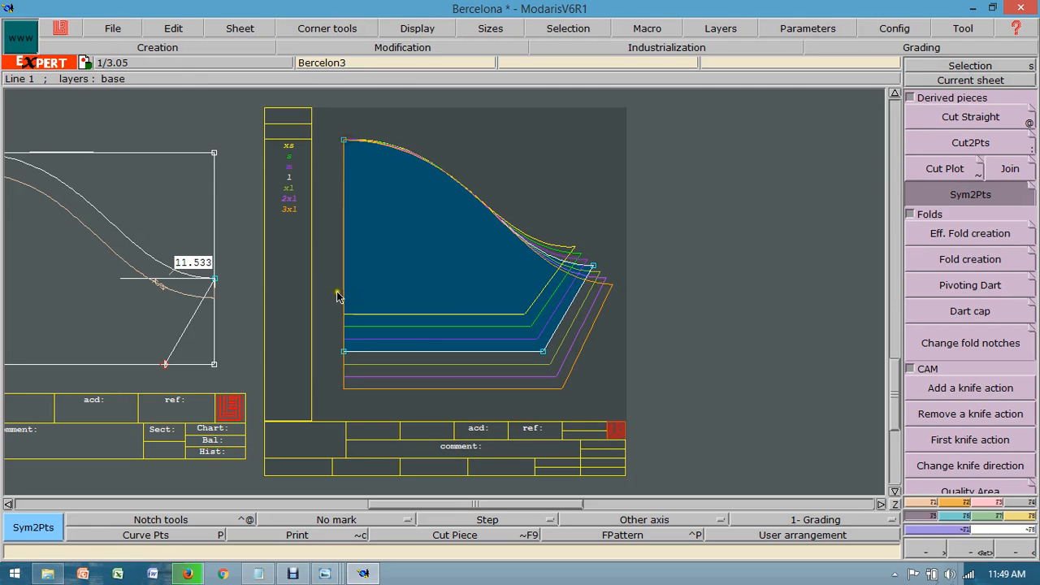
{"action": "left_click", "coordinate": [344, 353]}
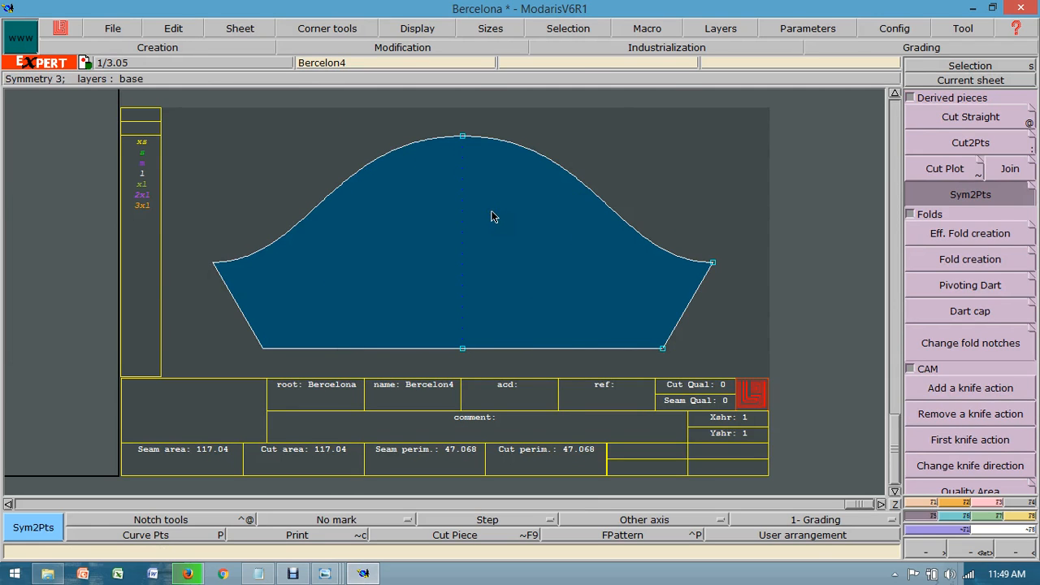
{"action": "key", "text": "F10"}
{"action": "key", "text": "F9"}
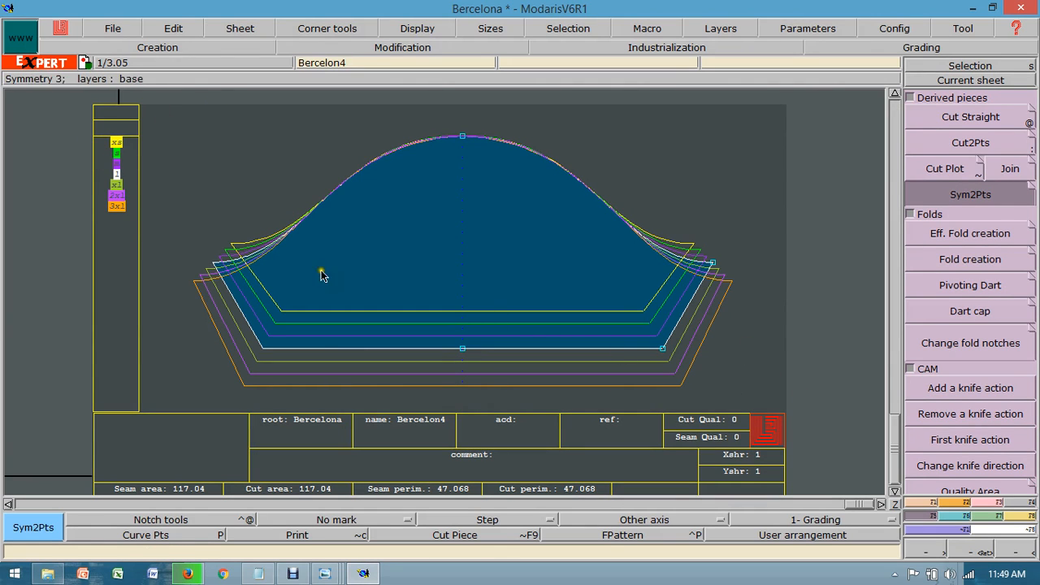
Step: Name the derived full sleeve piece Sleeve in its title block
{"action": "left_click", "coordinate": [178, 28]}
{"action": "left_click", "coordinate": [209, 64]}
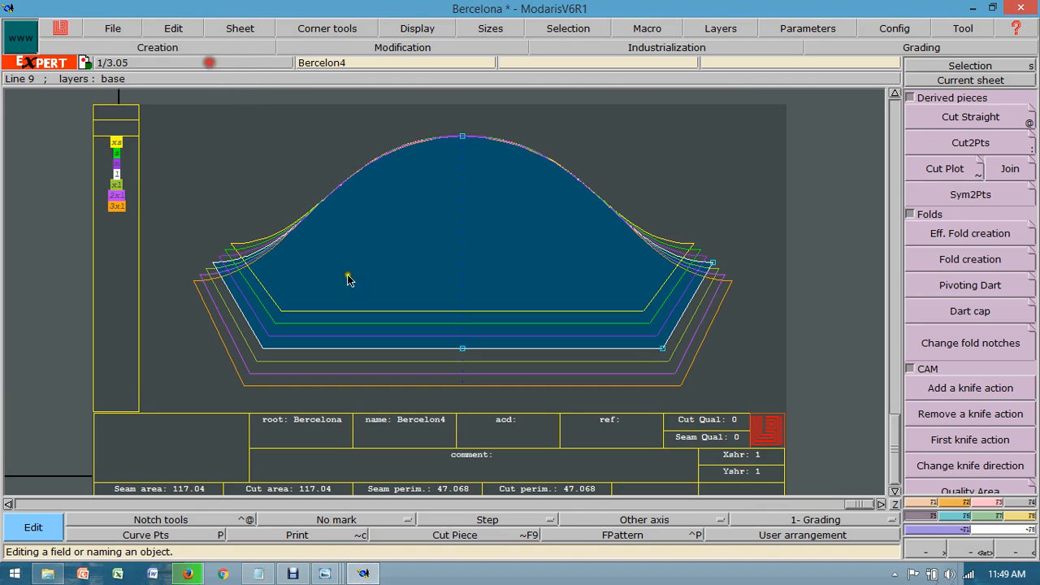
{"action": "left_click", "coordinate": [414, 420]}
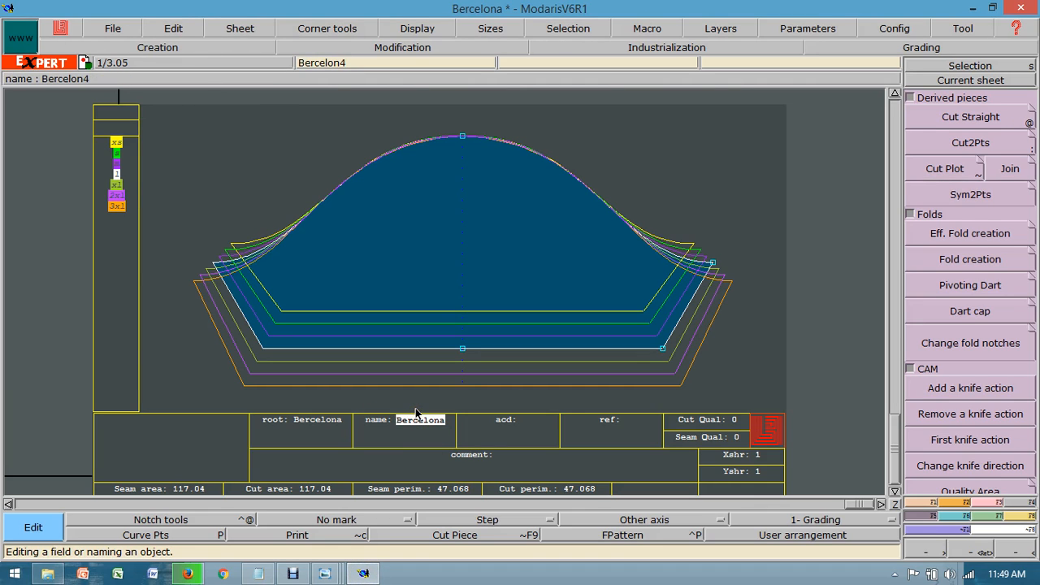
{"action": "type", "text": "s"}
{"action": "key", "text": "Return"}
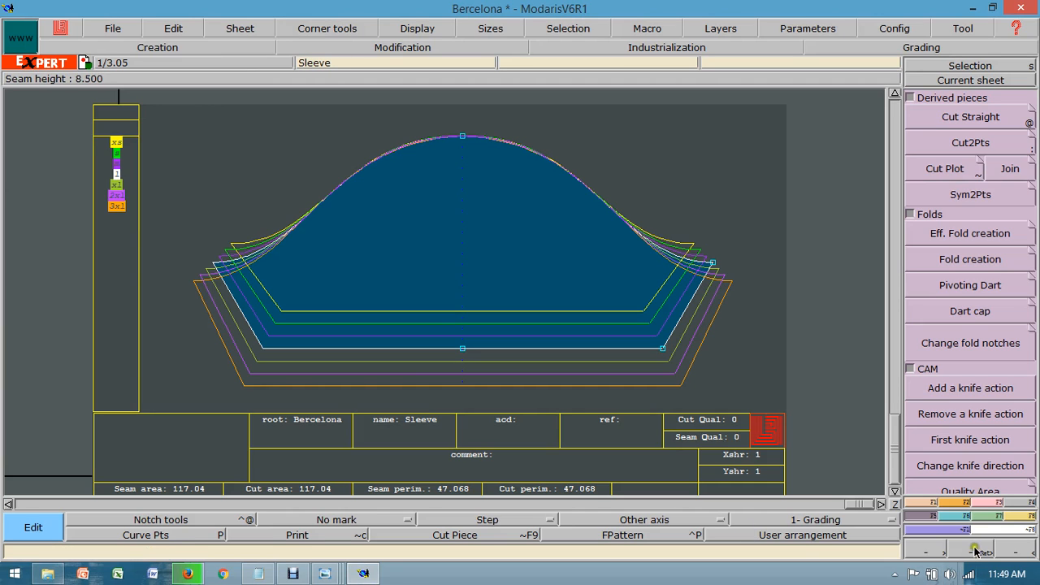
Step: Rotate the full sleeve piece by 90° and rearrange all the sheets on the desk
{"action": "left_click", "coordinate": [958, 505]}
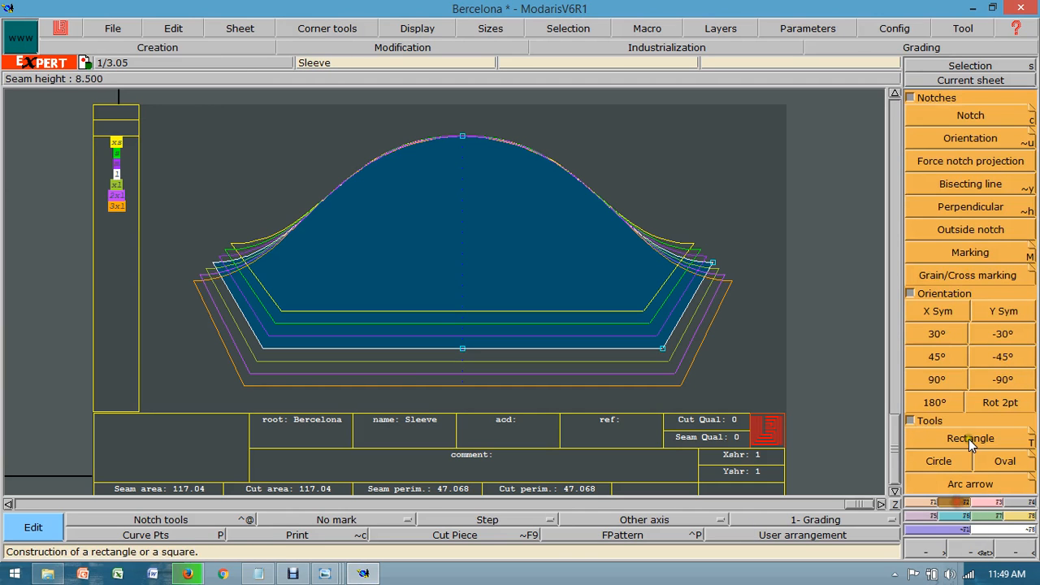
{"action": "left_click", "coordinate": [941, 376]}
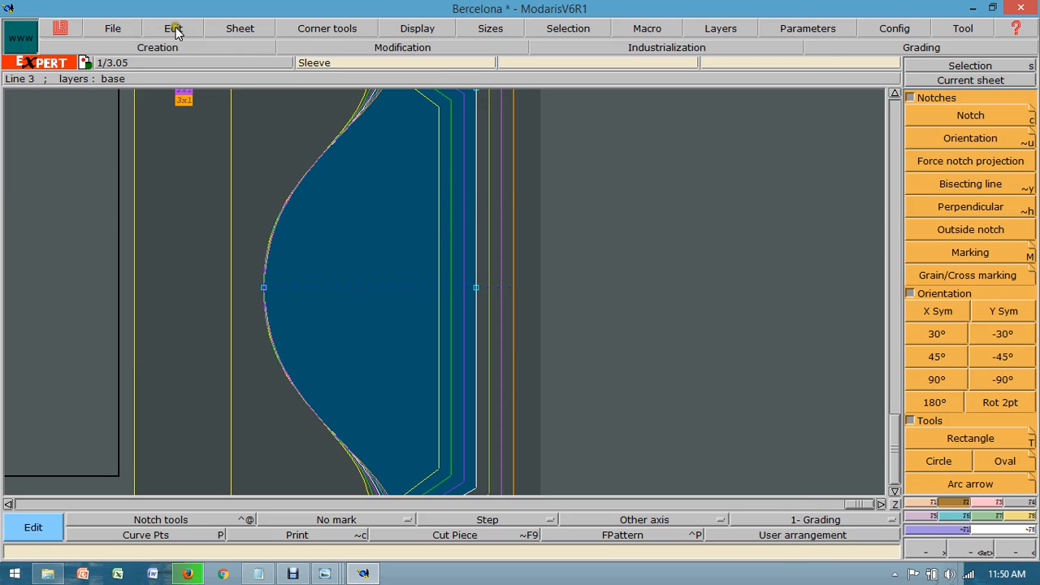
{"action": "left_click", "coordinate": [229, 29]}
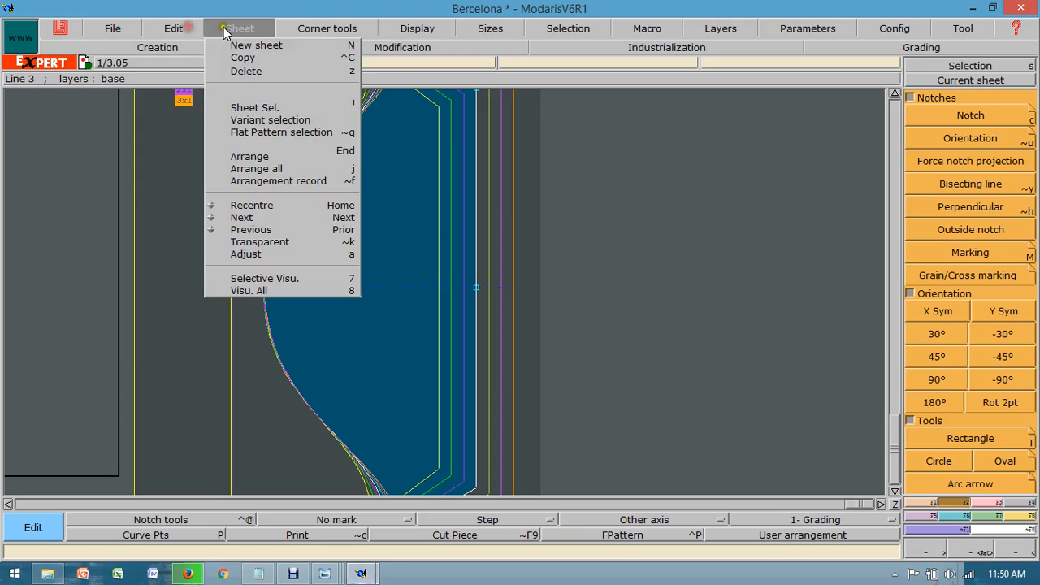
{"action": "left_click", "coordinate": [248, 177]}
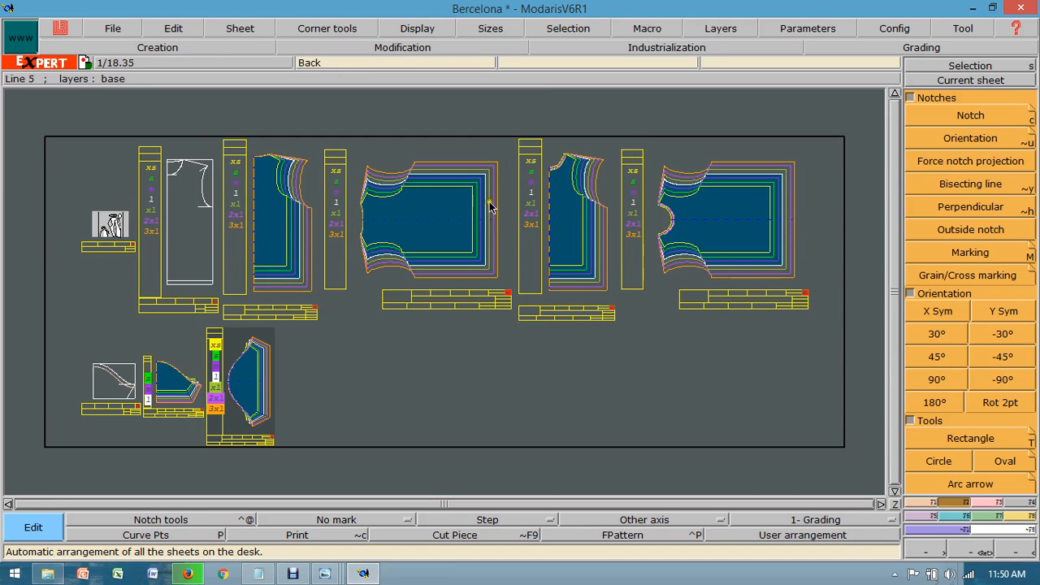
Step: Create a new variant named Barcelona
{"action": "left_click", "coordinate": [1016, 517]}
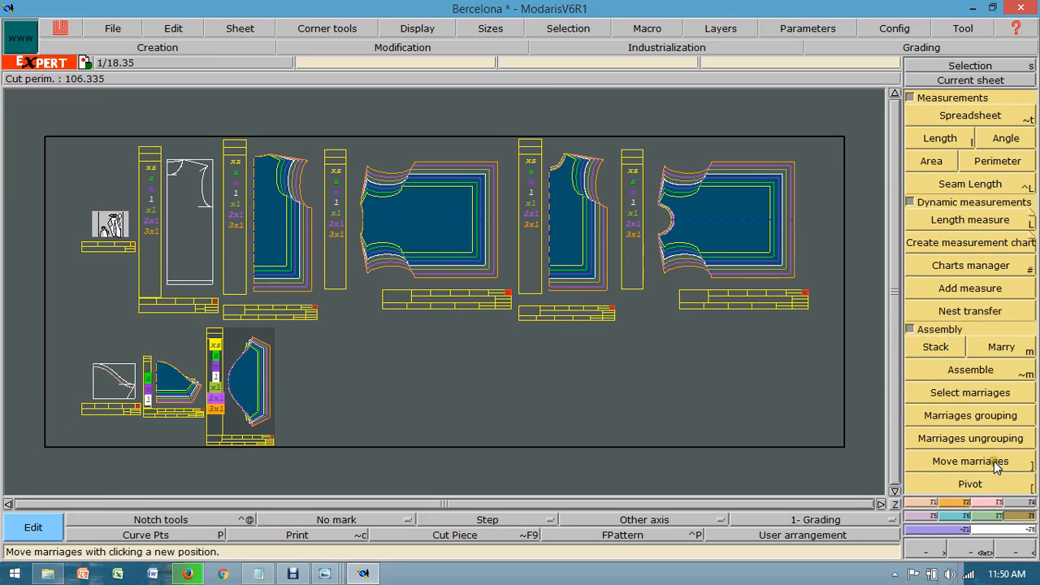
{"action": "left_click", "coordinate": [909, 329]}
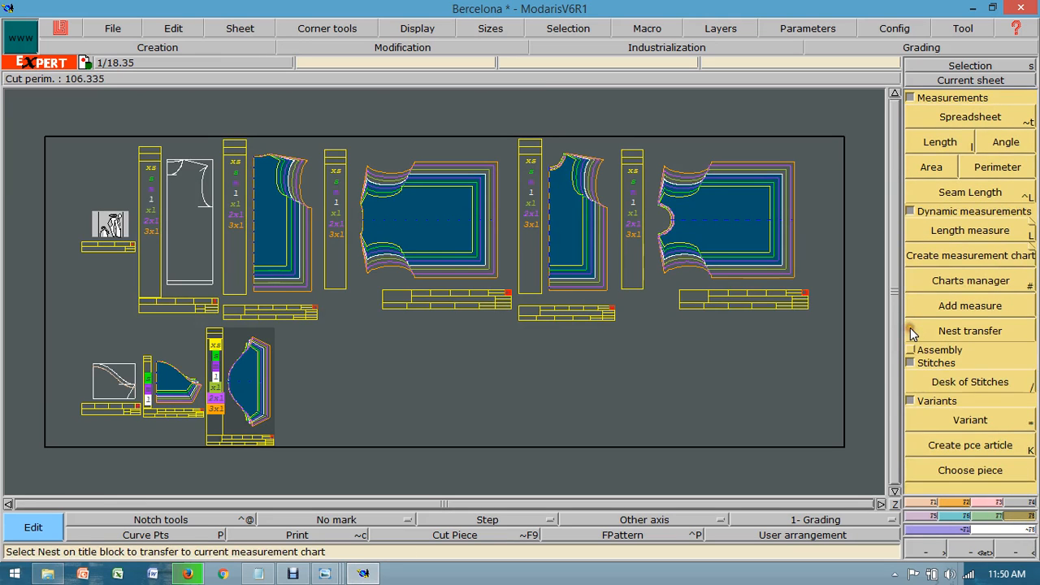
{"action": "left_click", "coordinate": [982, 421]}
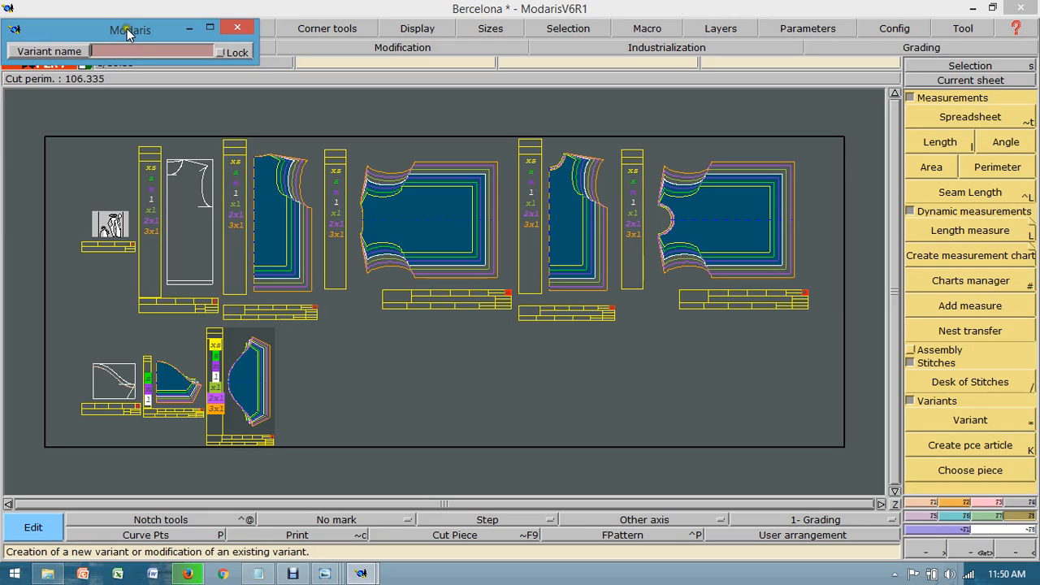
{"action": "left_click", "coordinate": [136, 49]}
{"action": "type", "text": "Barcelona"}
{"action": "key", "text": "Return"}
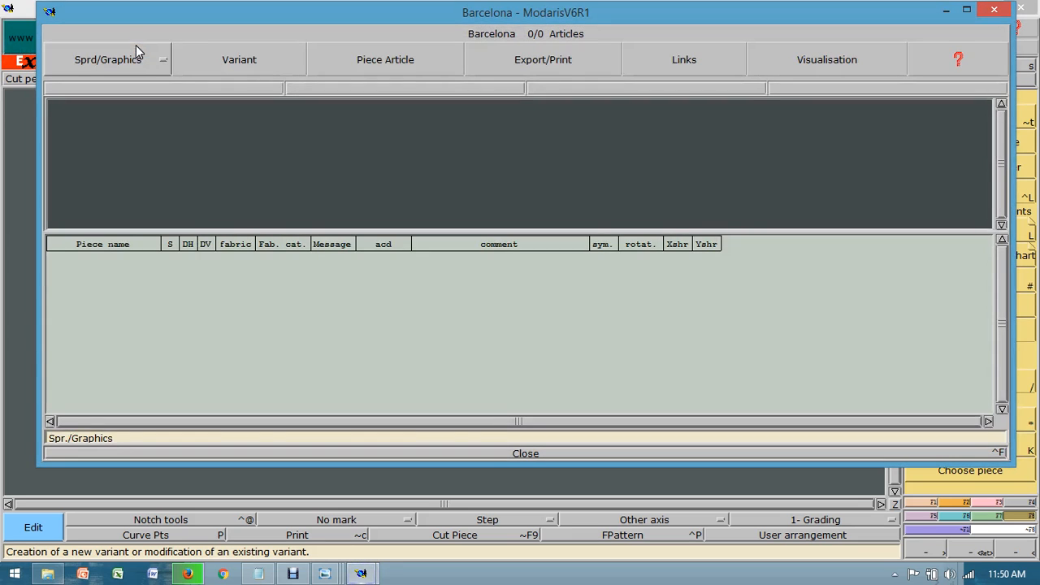
Step: Create piece articles in the Barcelona variant from the full front, back and sleeve pieces, in that order
{"action": "left_click", "coordinate": [944, 10]}
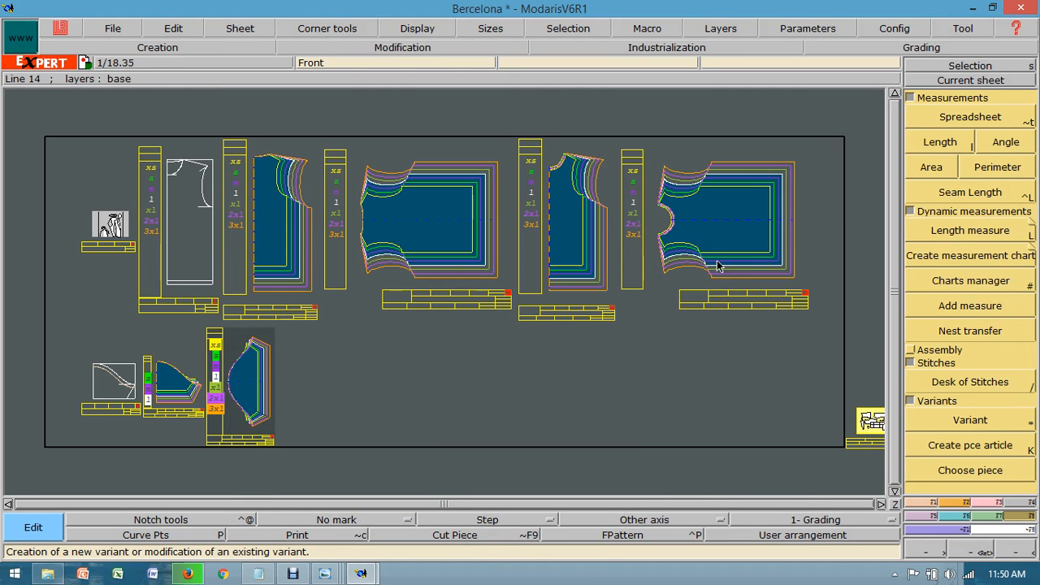
{"action": "left_click", "coordinate": [967, 448]}
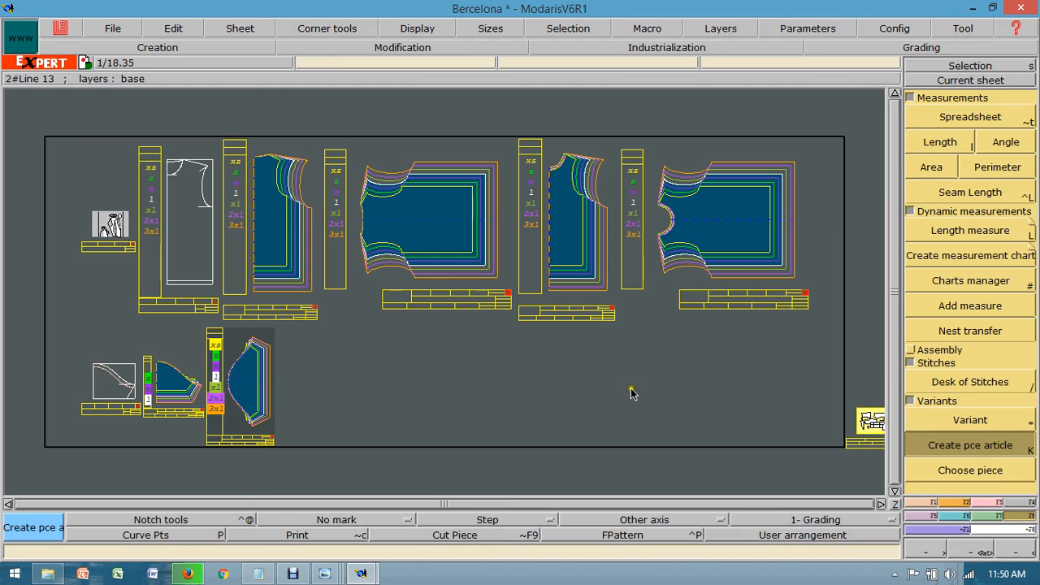
{"action": "left_click", "coordinate": [725, 229]}
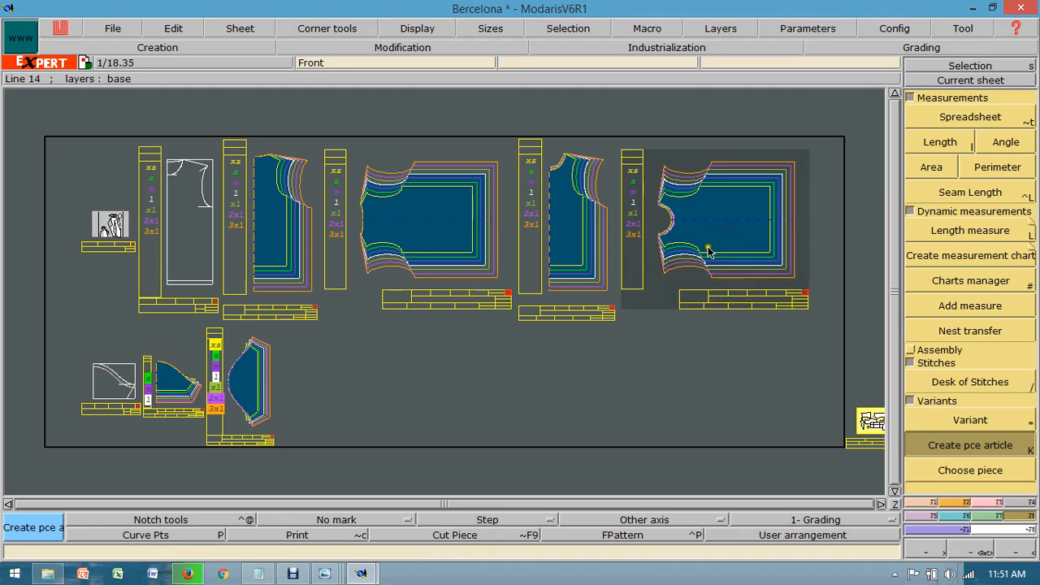
{"action": "left_click", "coordinate": [463, 225]}
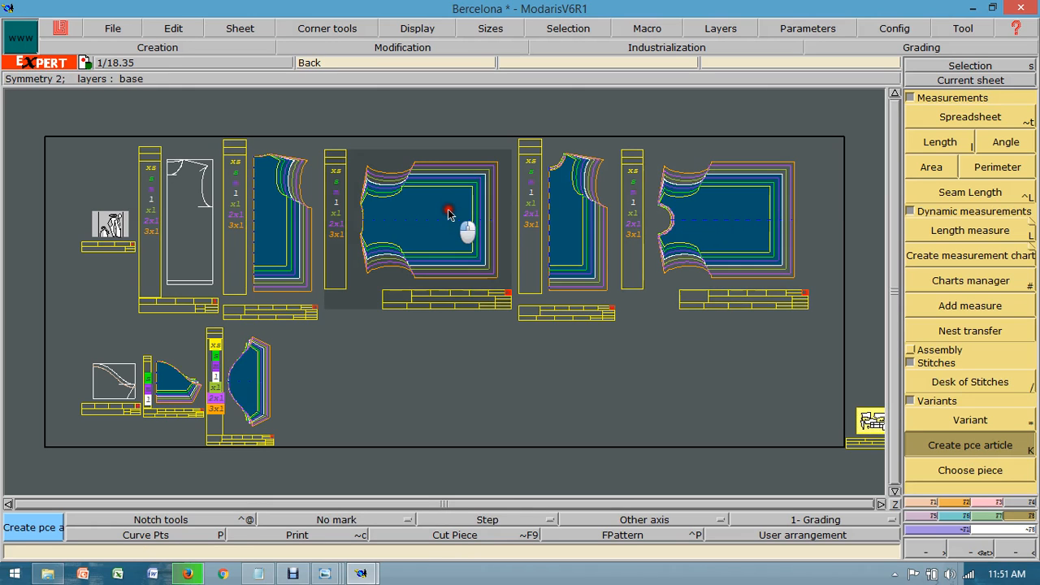
{"action": "left_click", "coordinate": [249, 376]}
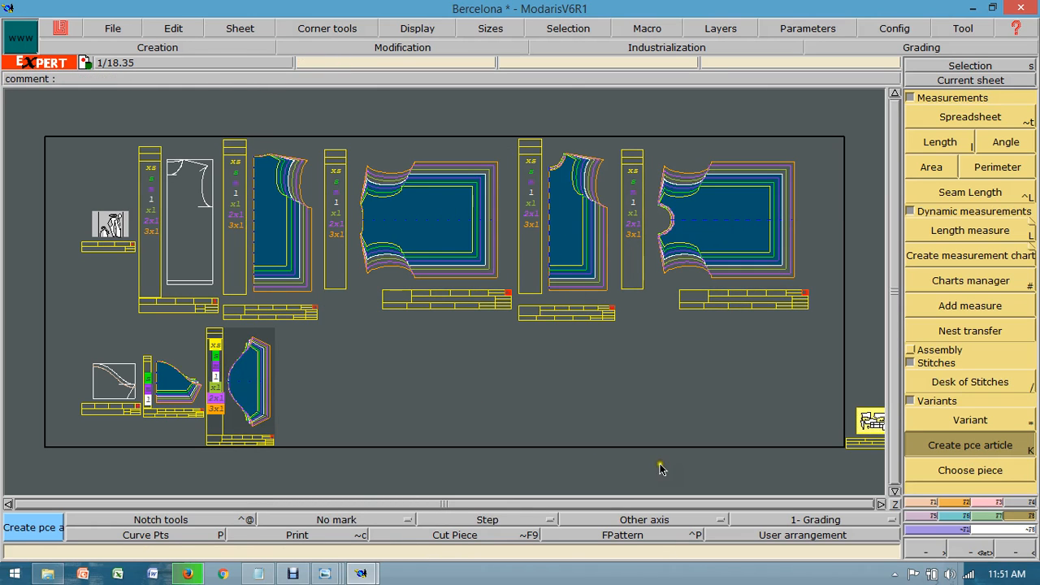
Step: Reopen the Barcelona variant table and refresh the visualisation of its selected articles so all three pieces are displayed
{"action": "mouse_move", "coordinate": [360, 573]}
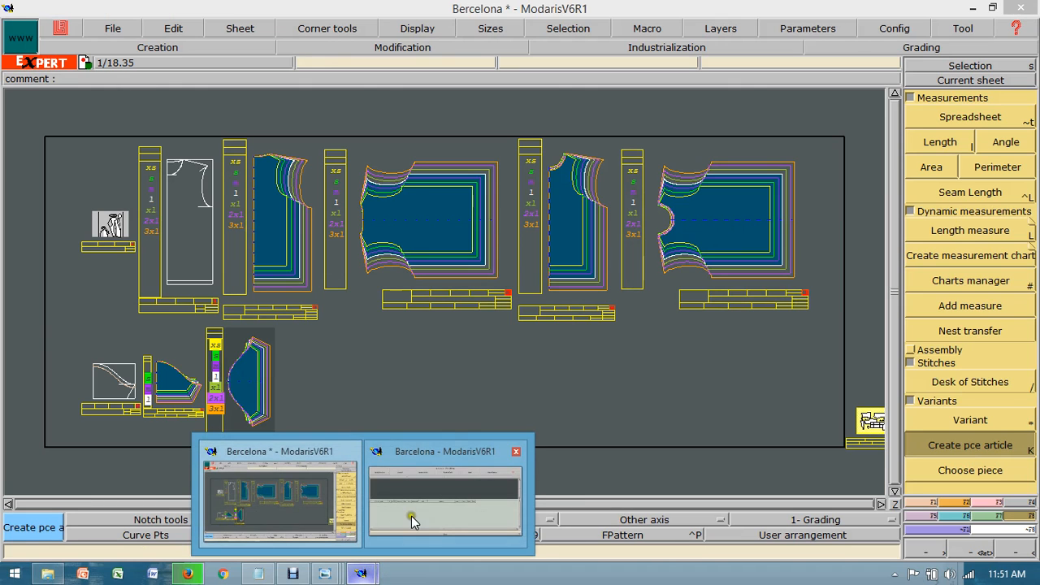
{"action": "left_click", "coordinate": [408, 520]}
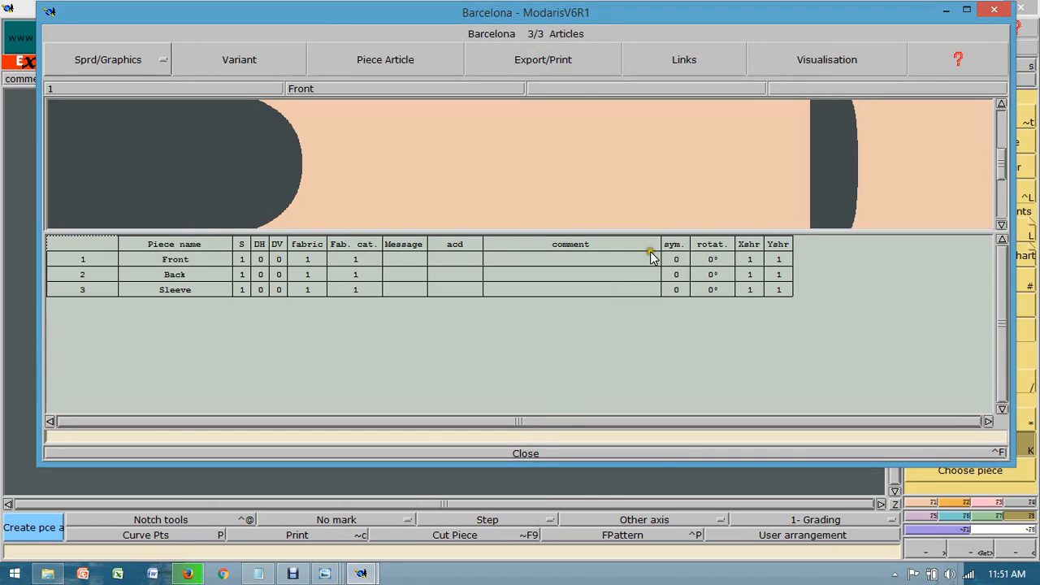
{"action": "left_click", "coordinate": [821, 62]}
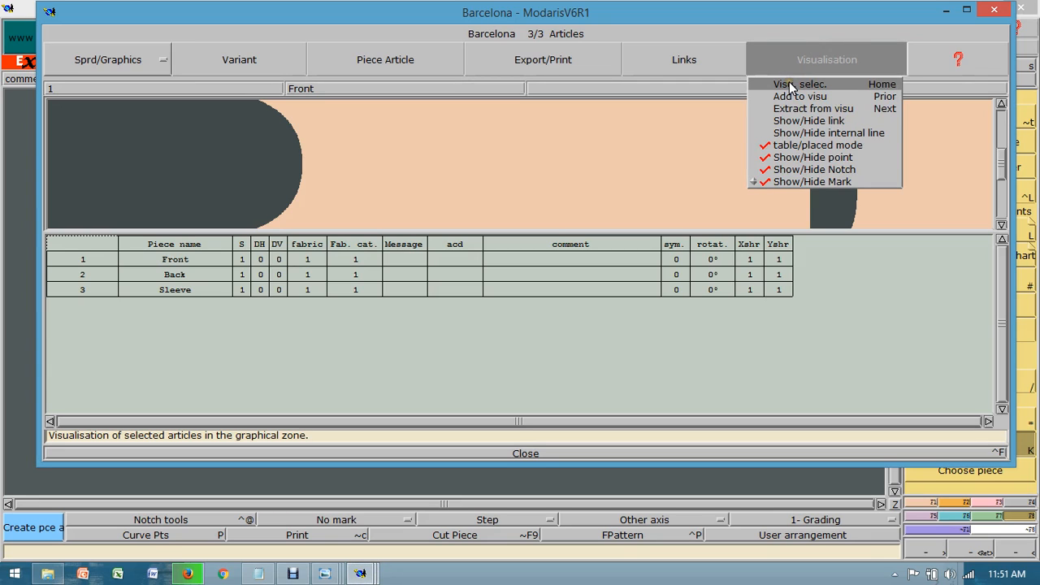
{"action": "left_click", "coordinate": [792, 85]}
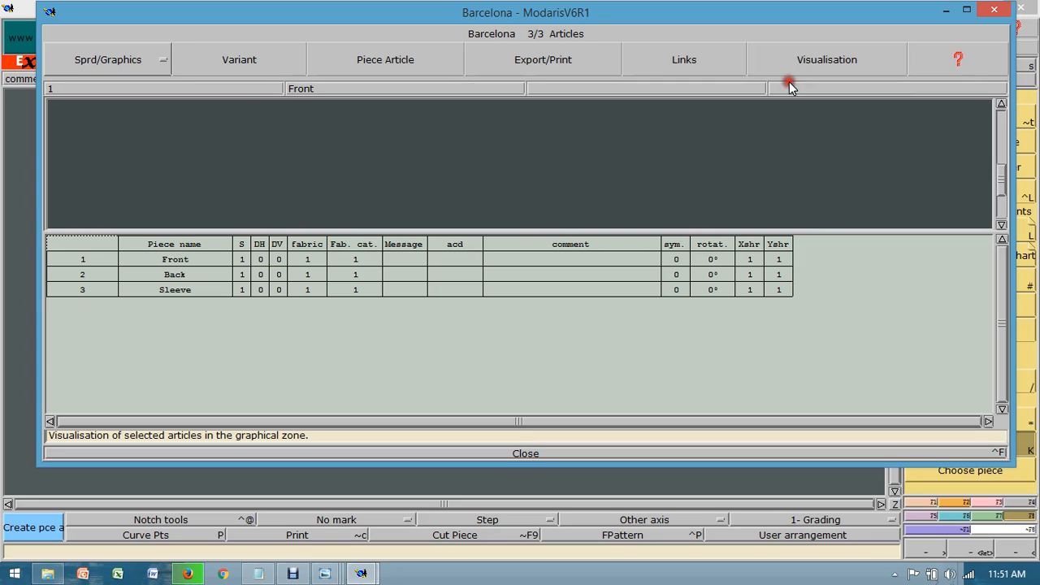
{"action": "left_click", "coordinate": [829, 64]}
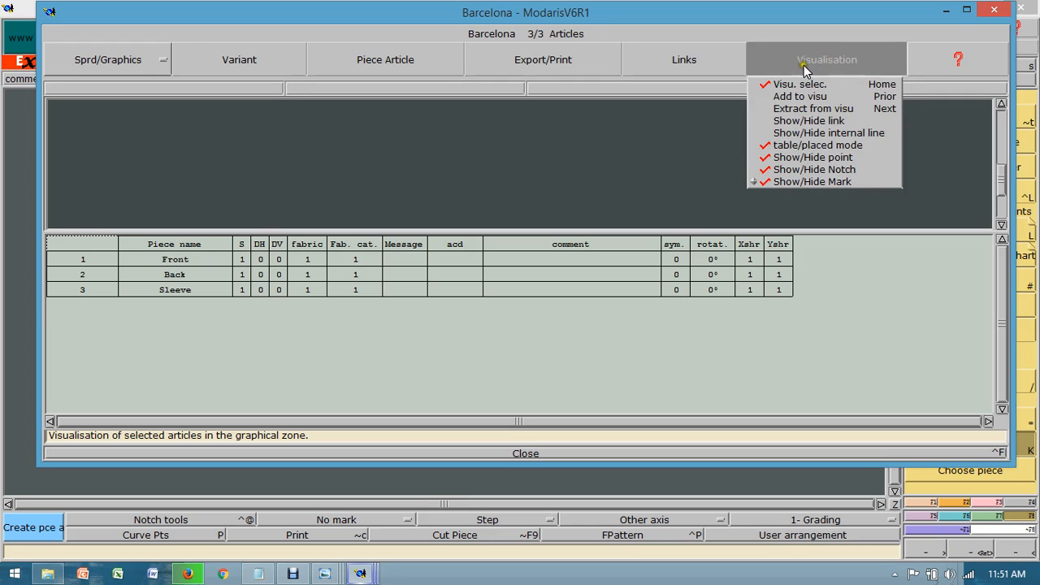
{"action": "left_click", "coordinate": [786, 84]}
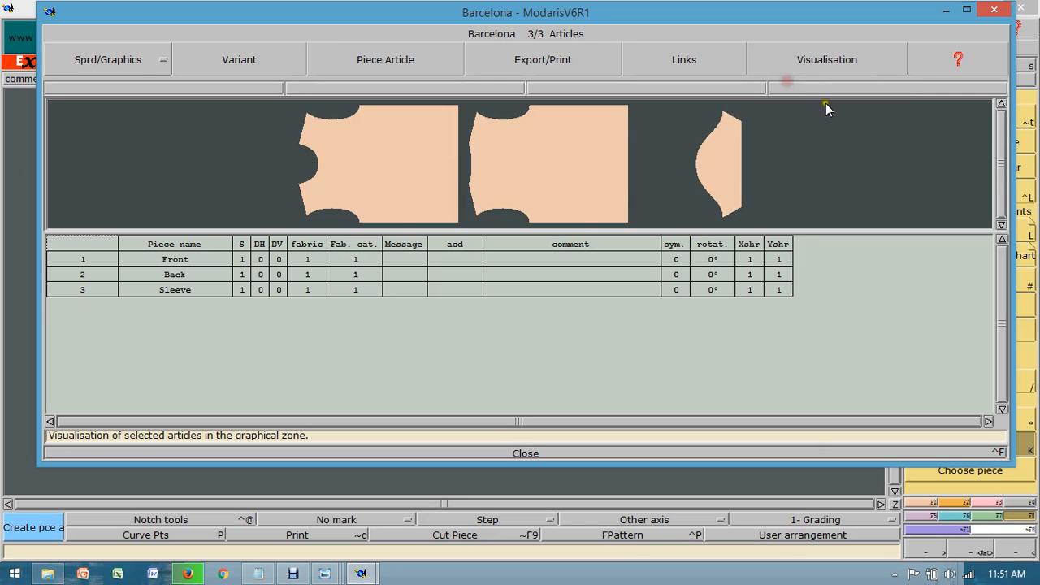
Step: Examine the S and DH quantities of the front and back pieces against their shapes in the variant
{"action": "left_click", "coordinate": [564, 164]}
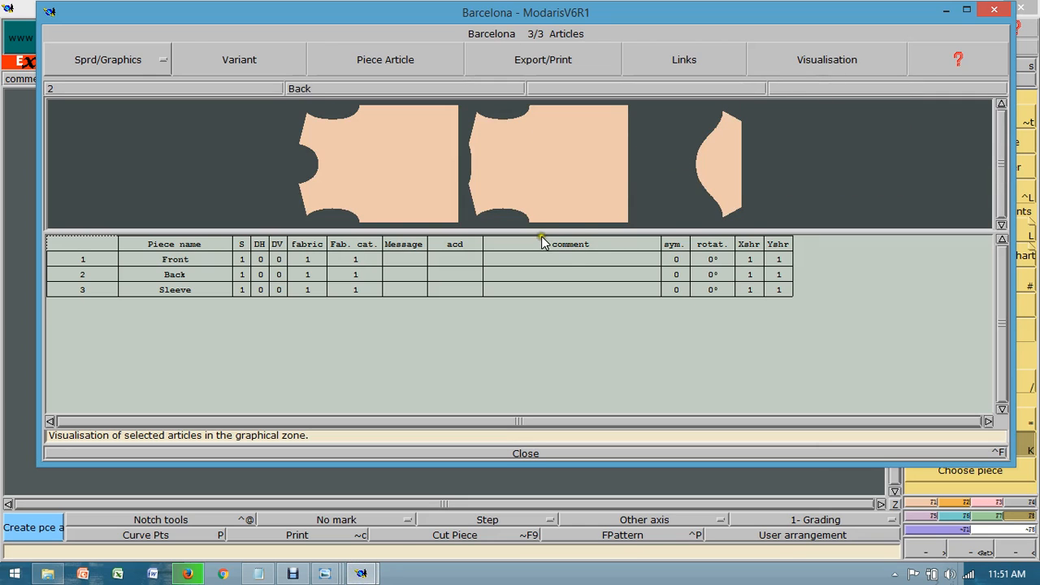
{"action": "left_click", "coordinate": [242, 244]}
{"action": "left_click", "coordinate": [258, 242]}
{"action": "left_click", "coordinate": [241, 276]}
{"action": "left_click", "coordinate": [544, 168]}
{"action": "left_click", "coordinate": [401, 153]}
{"action": "left_click", "coordinate": [607, 166]}
{"action": "left_click", "coordinate": [413, 142]}
Step: Set the Sleeve article's DH quantity to 1 and its S quantity to 0 in the variant table
{"action": "left_click", "coordinate": [261, 289]}
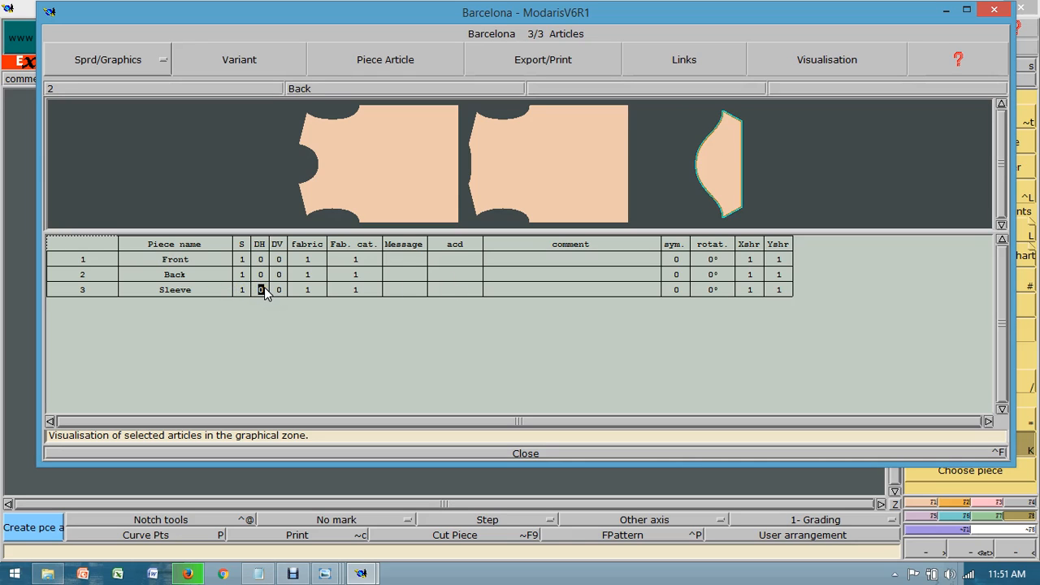
{"action": "left_click", "coordinate": [241, 290]}
{"action": "left_click", "coordinate": [272, 300]}
{"action": "left_click", "coordinate": [266, 259]}
{"action": "left_click", "coordinate": [270, 285]}
{"action": "left_click", "coordinate": [257, 289]}
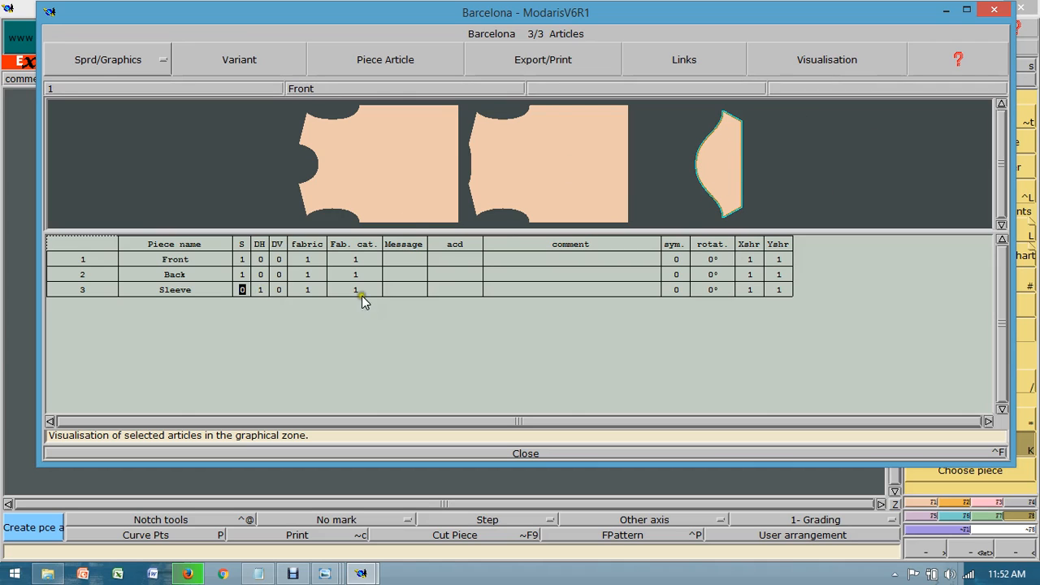
Step: Return to the pattern sheets and run model validation, overwriting the existing Bercelona.mdl file
{"action": "left_click", "coordinate": [947, 12]}
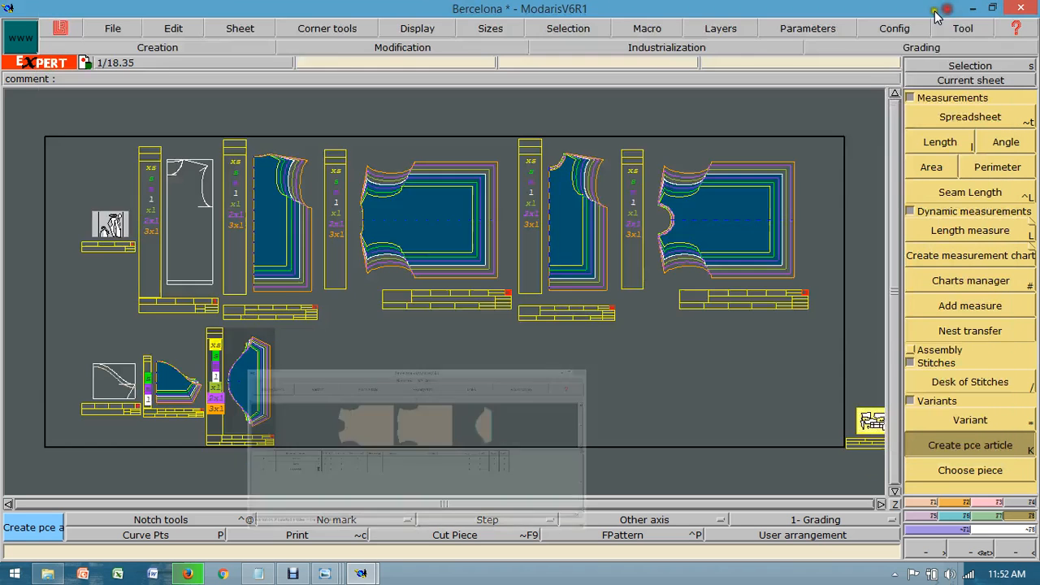
{"action": "left_click", "coordinate": [112, 29]}
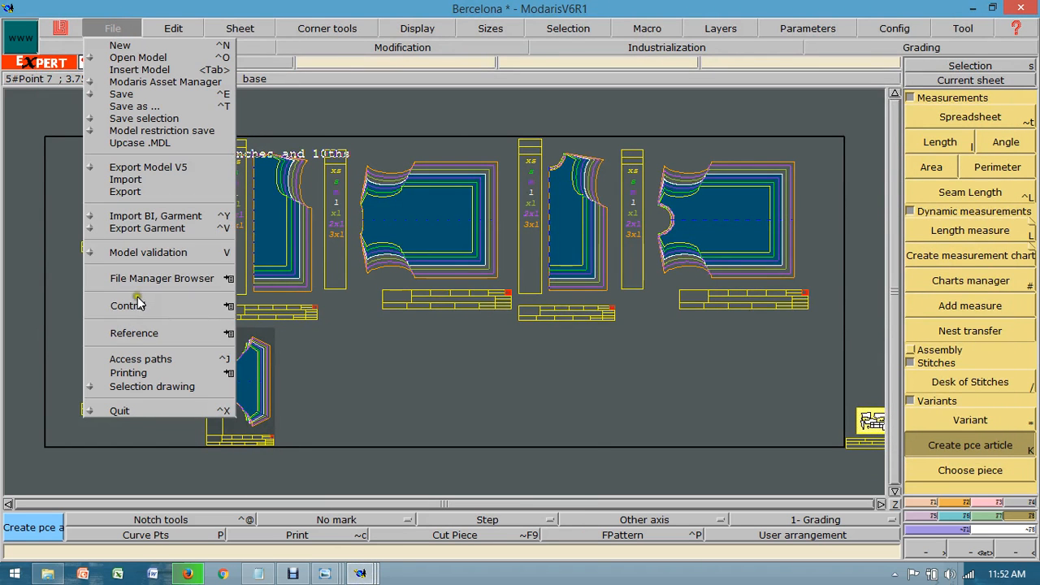
{"action": "left_click", "coordinate": [155, 253]}
{"action": "left_click", "coordinate": [451, 379]}
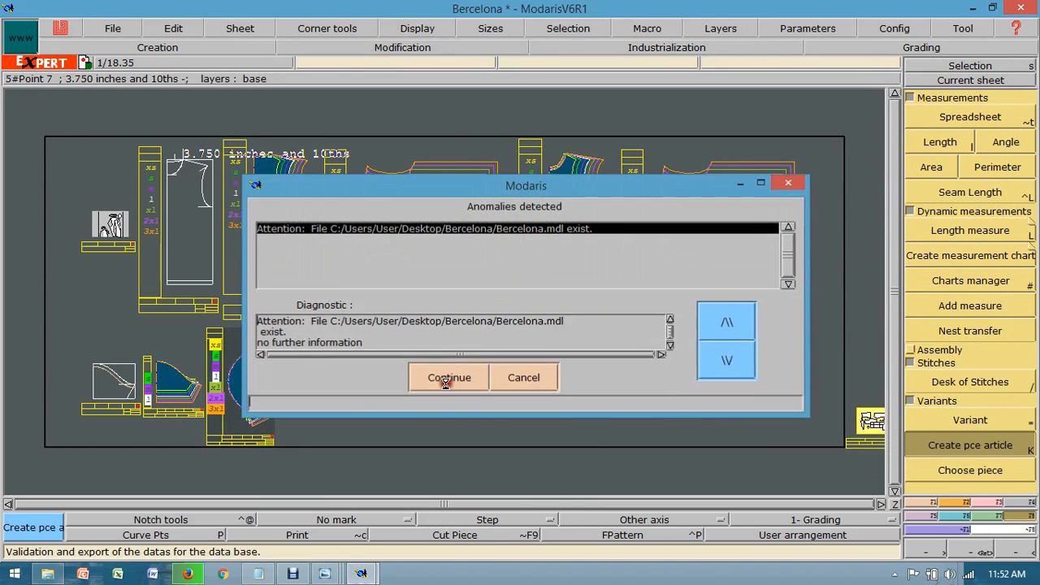
Step: Run model validation again, overwriting Bercelona.mdl, BARCELONA.VET and the FRONT, BACK and SLEEVE .IBA files
{"action": "left_click", "coordinate": [112, 29]}
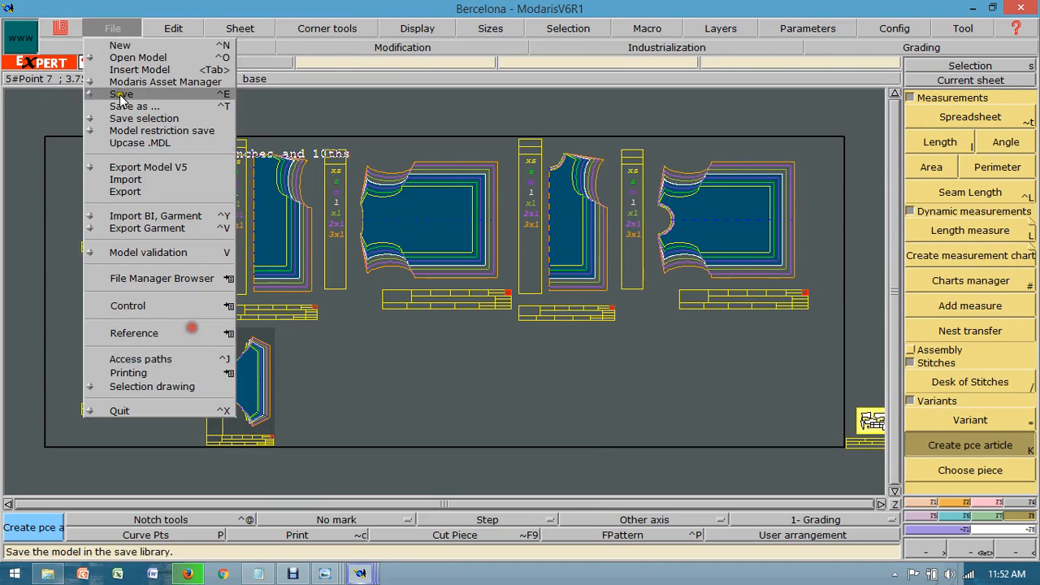
{"action": "left_click", "coordinate": [197, 261]}
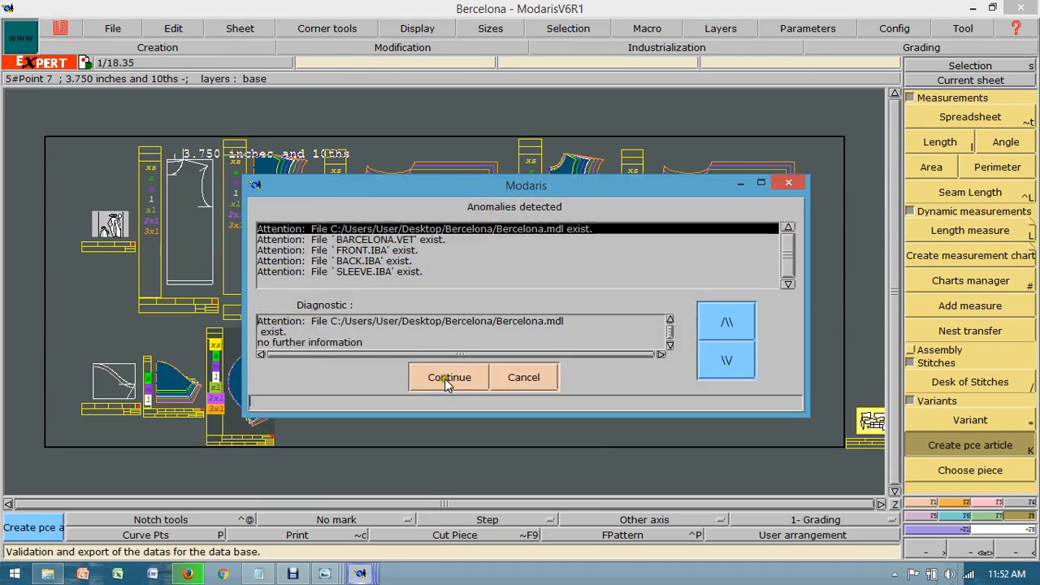
{"action": "left_click", "coordinate": [451, 378]}
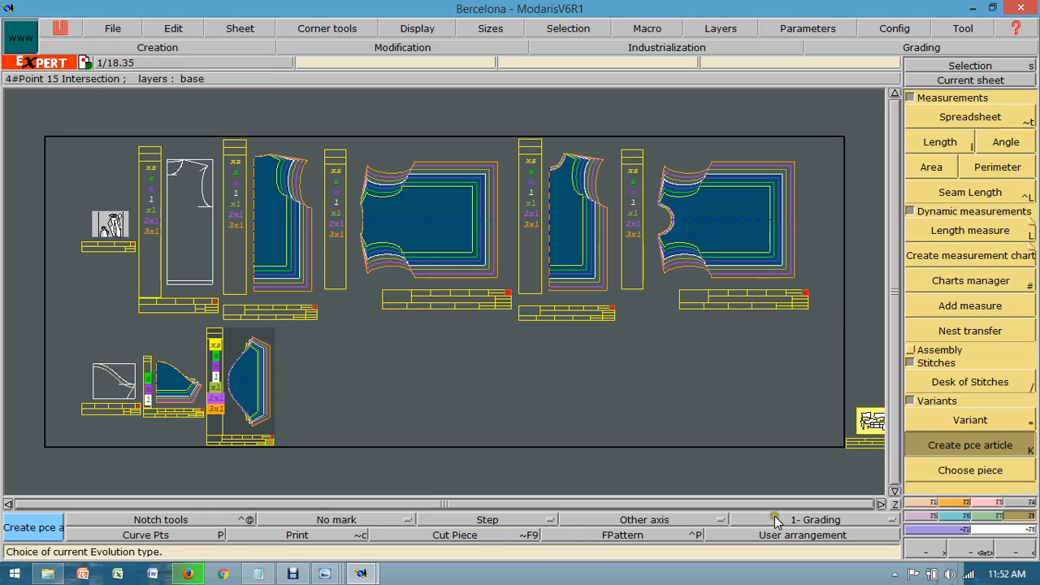
{"action": "left_click", "coordinate": [895, 504]}
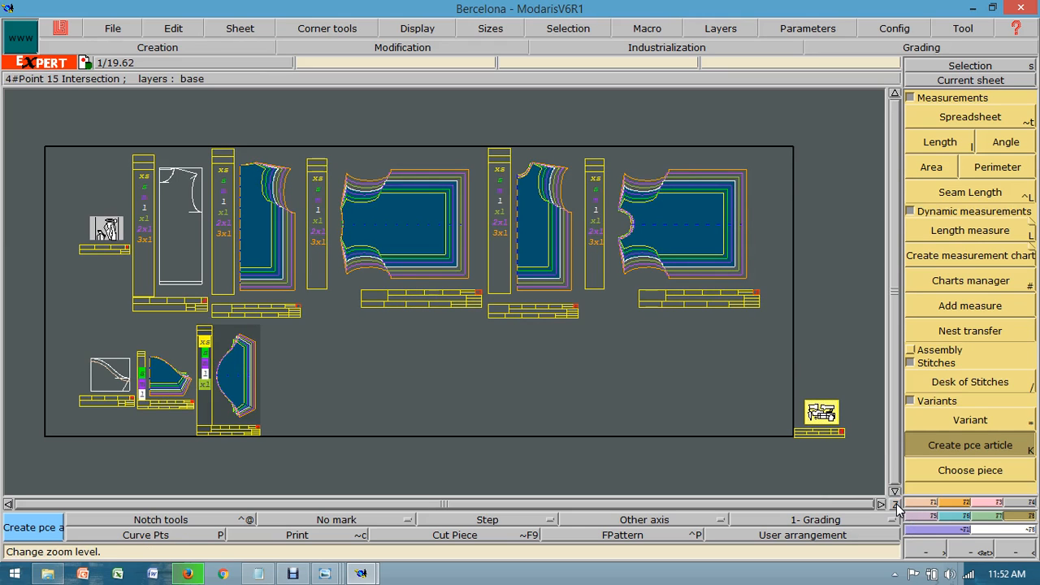